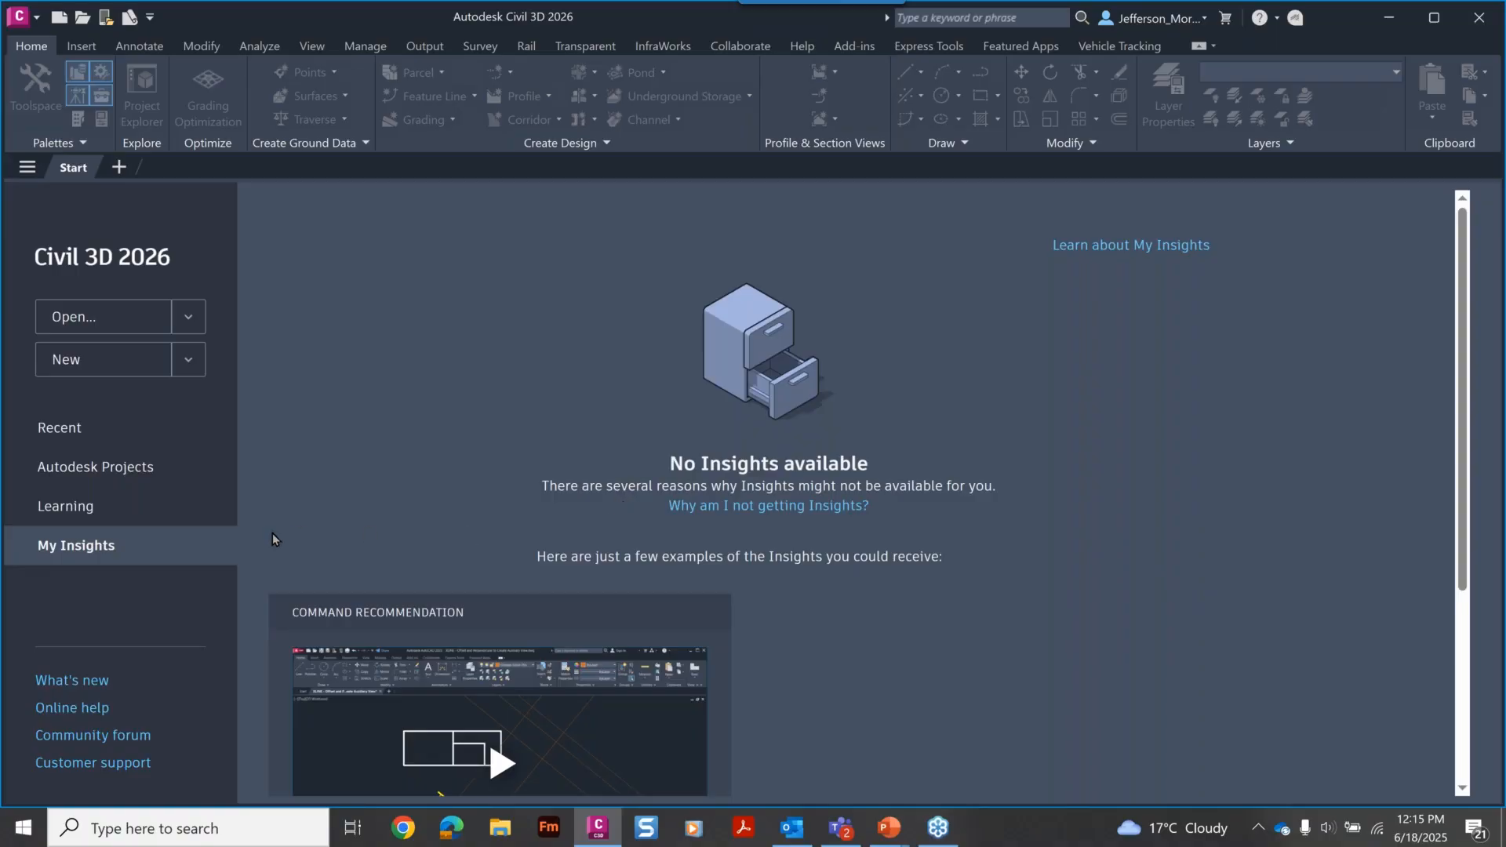
# View the activity insights of the recent drawing Intersection-4, look through its dated Opened and Saved entries, and close them.
pyautogui.click(78, 441)
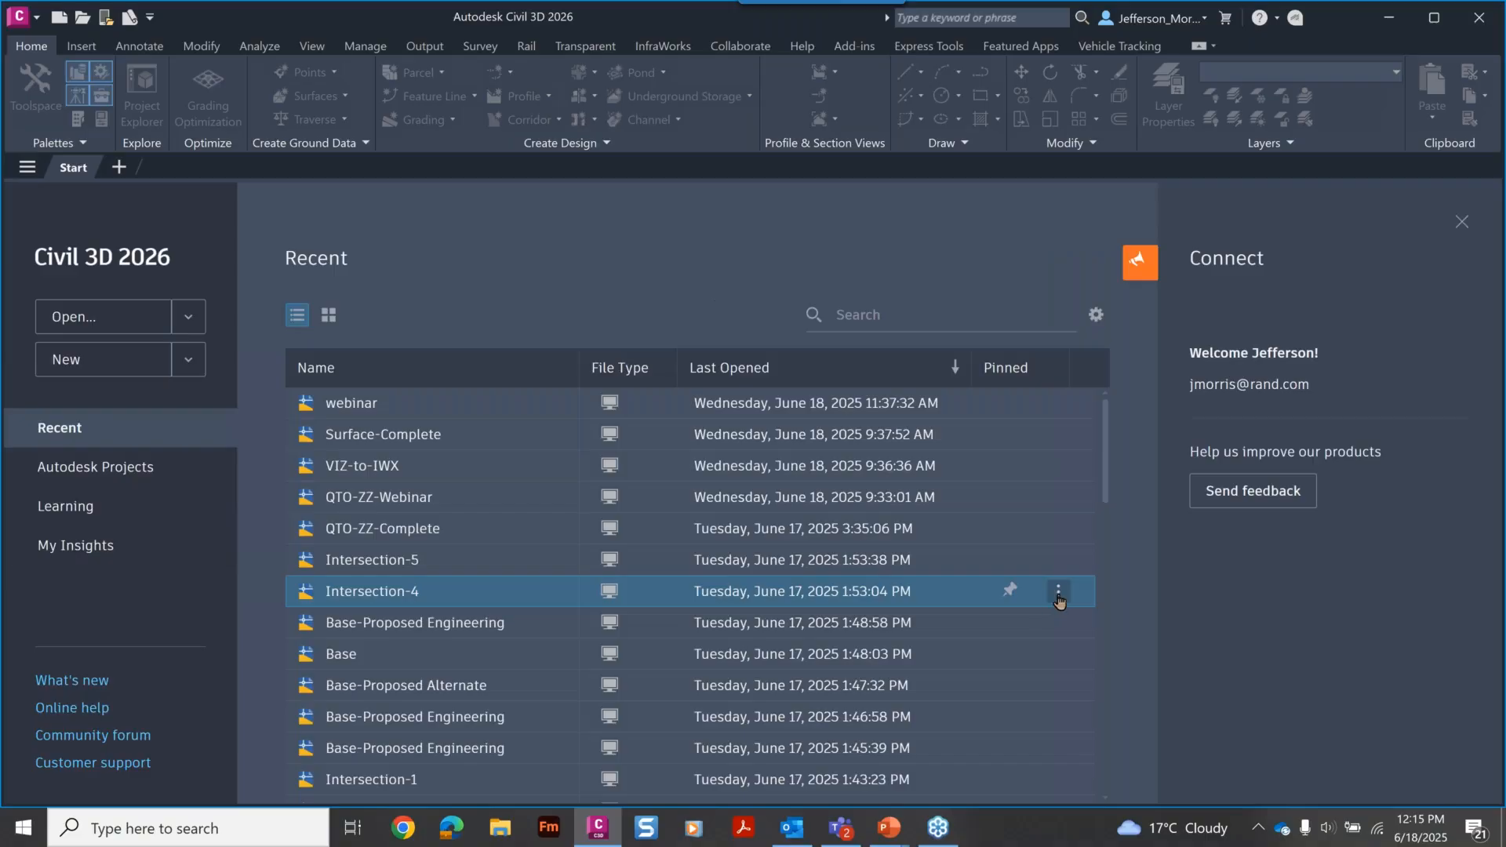
pyautogui.click(1058, 595)
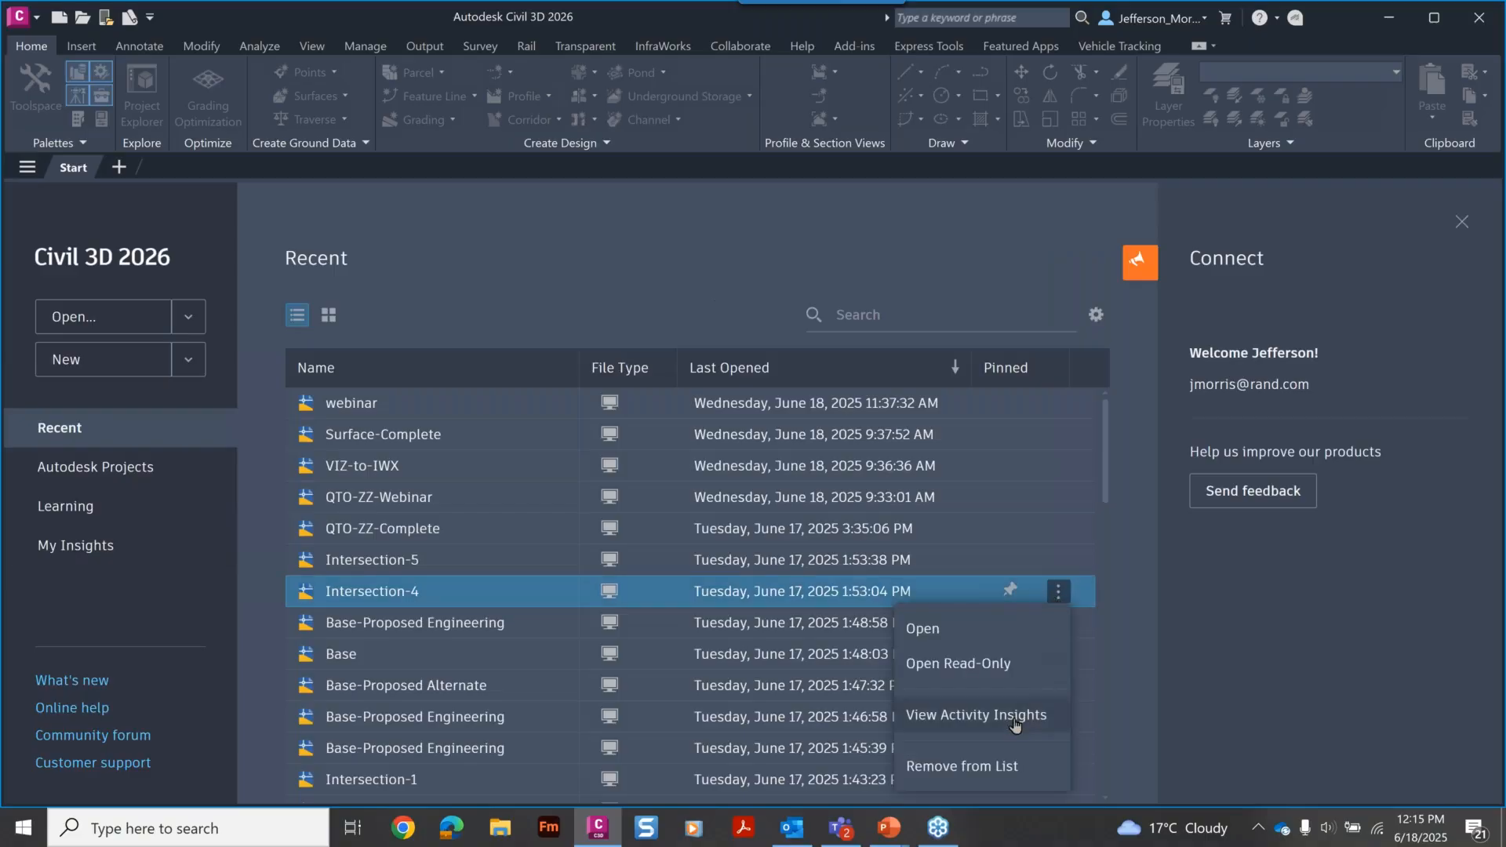
pyautogui.click(949, 717)
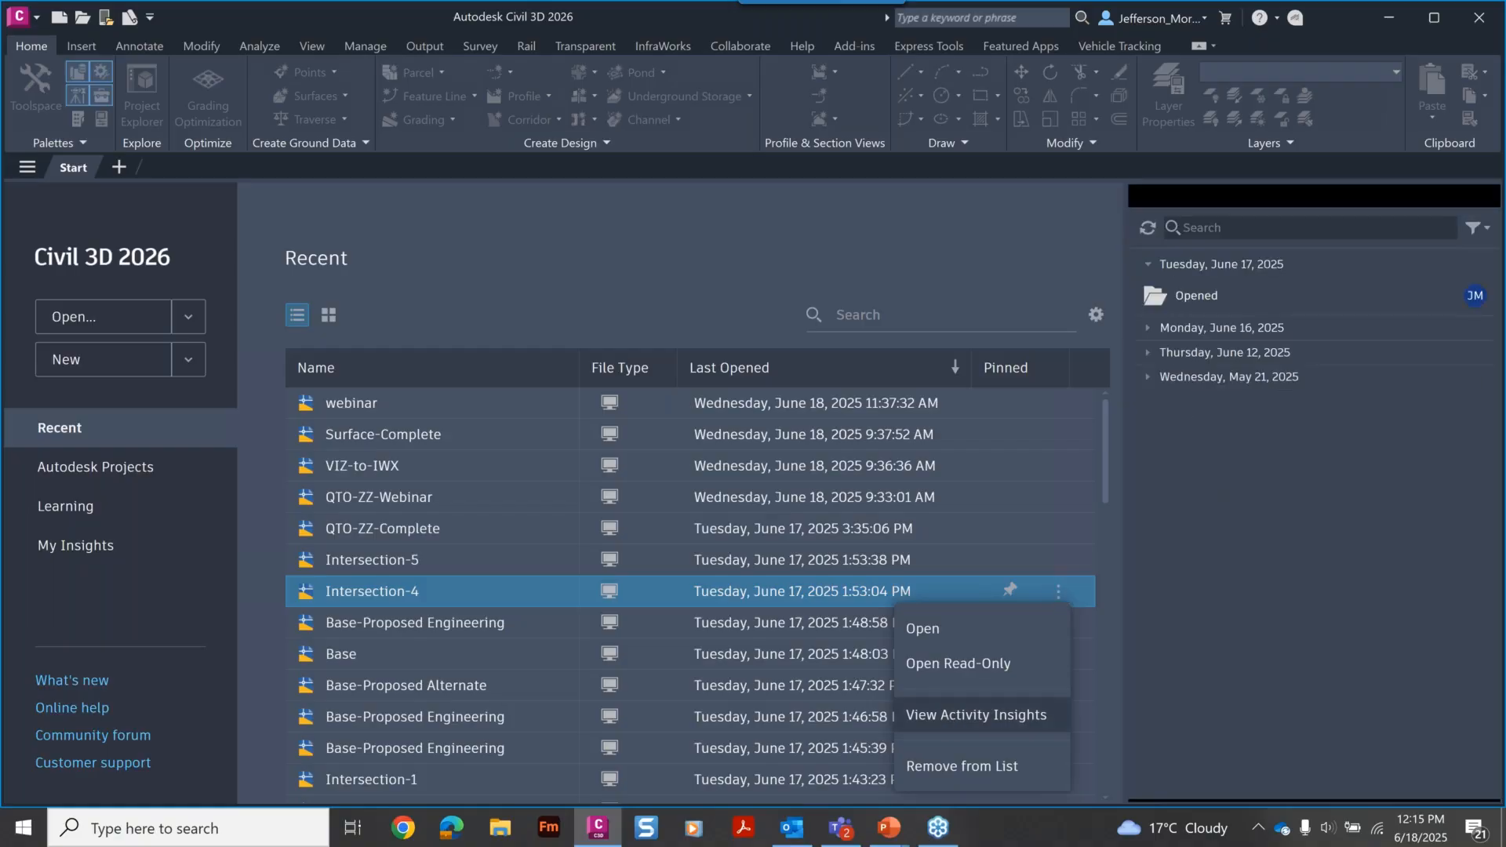
pyautogui.click(1148, 329)
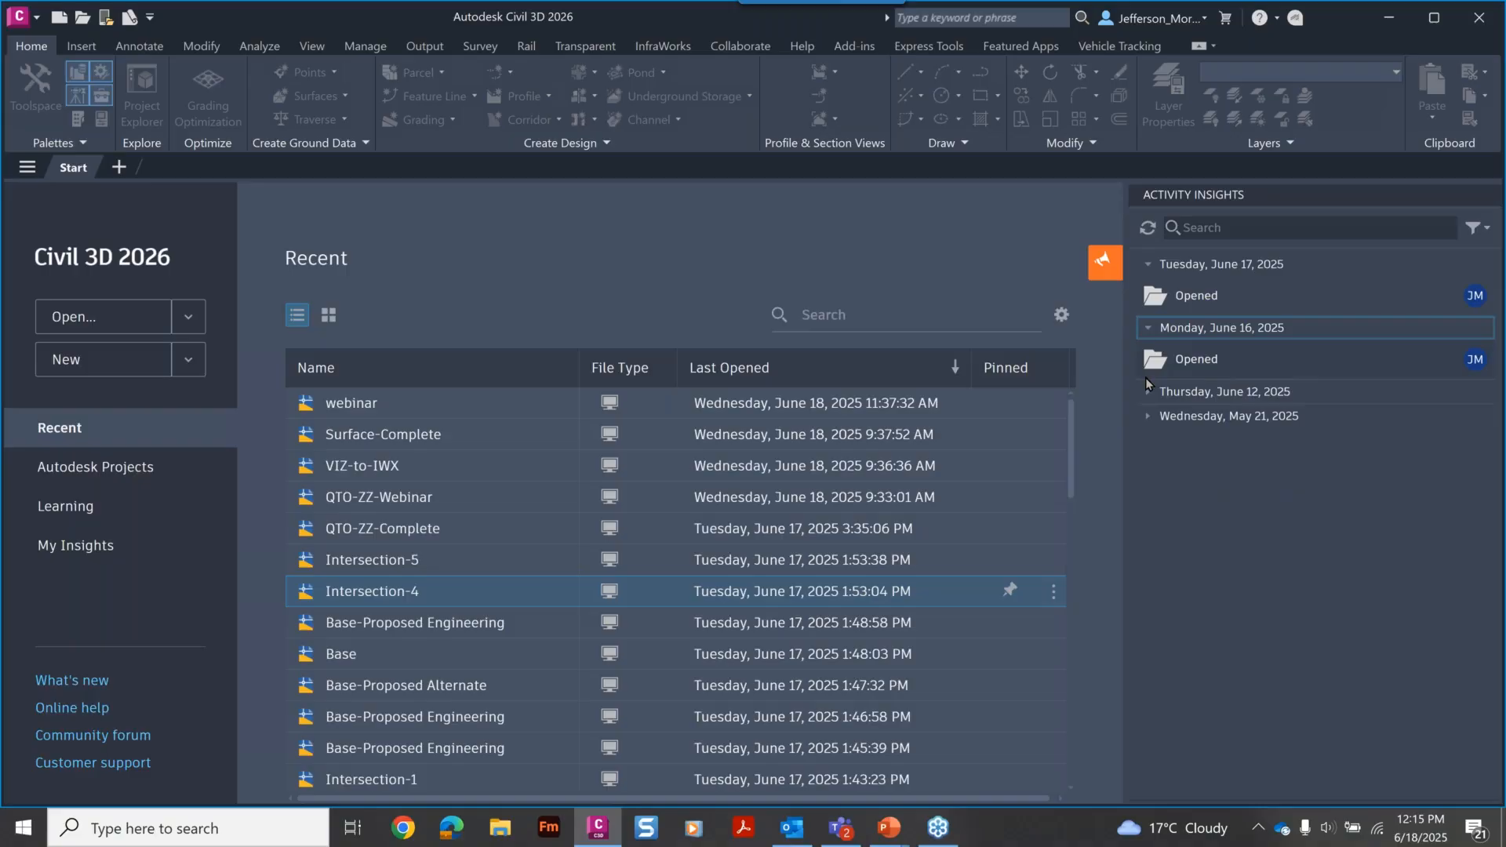
pyautogui.click(1148, 329)
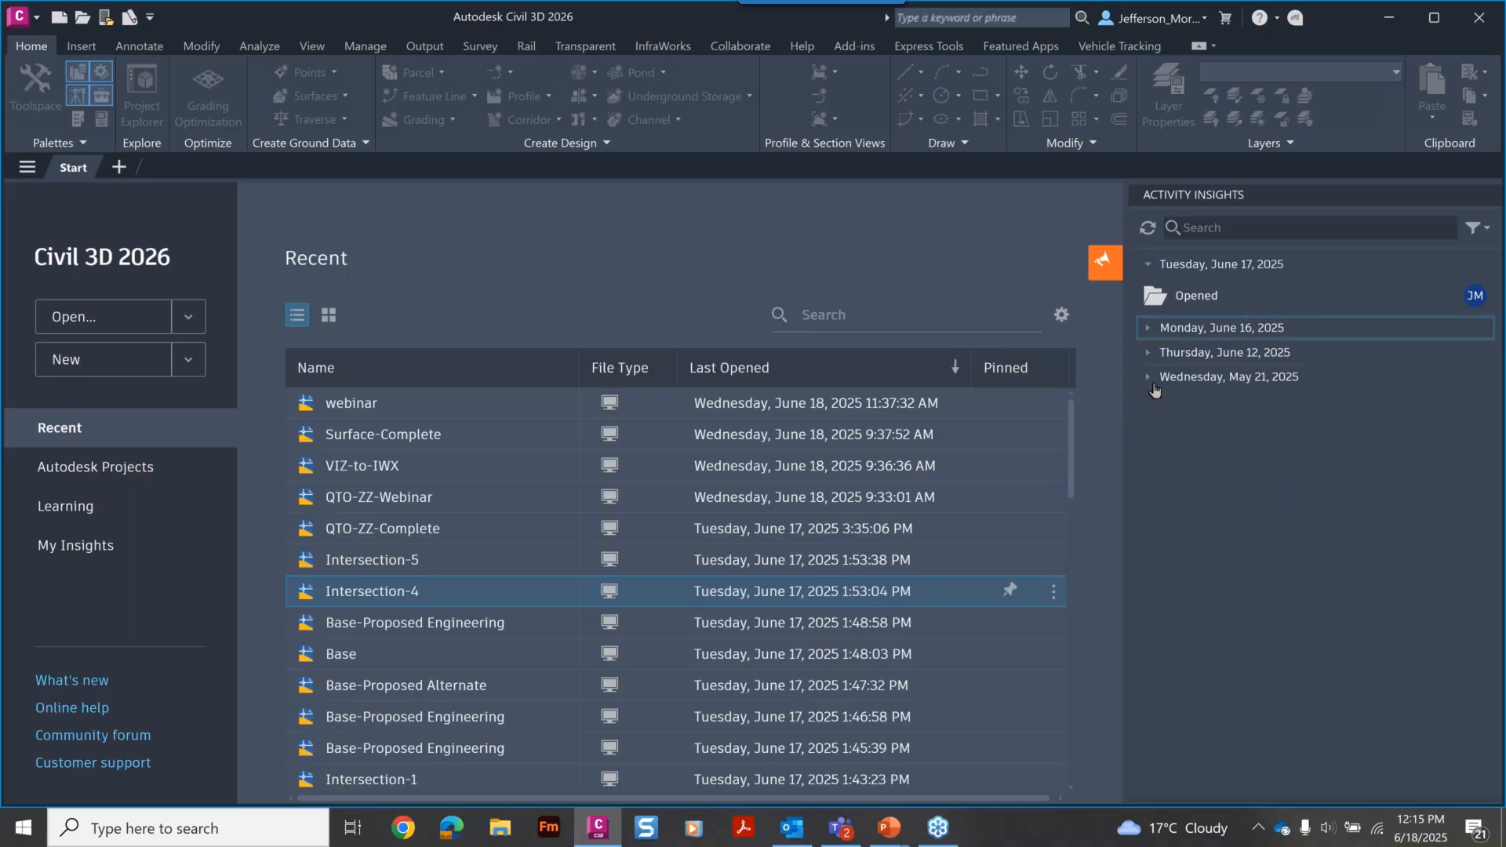
pyautogui.click(1149, 379)
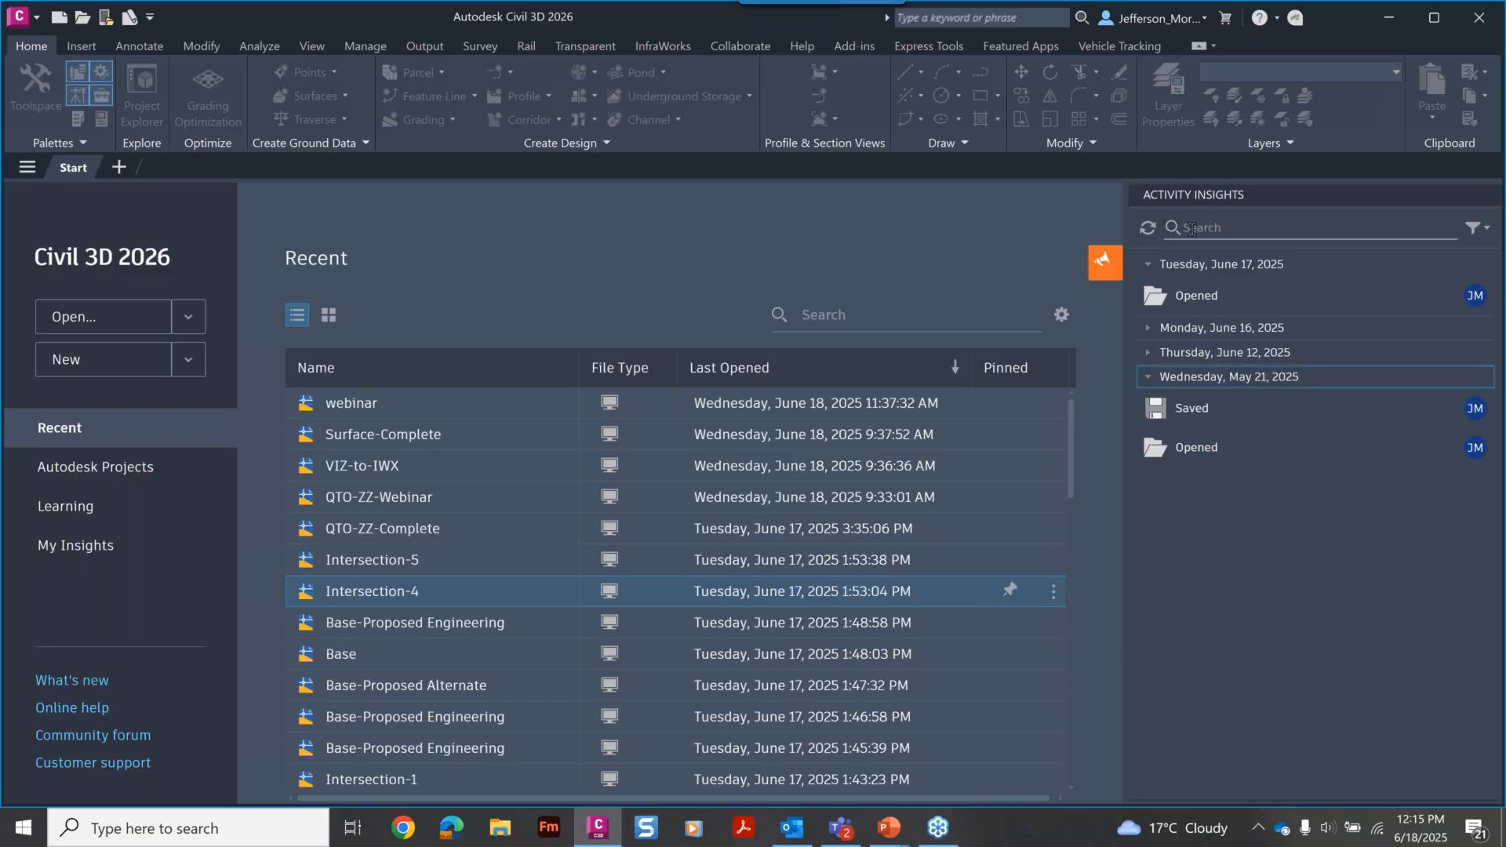
pyautogui.click(1232, 225)
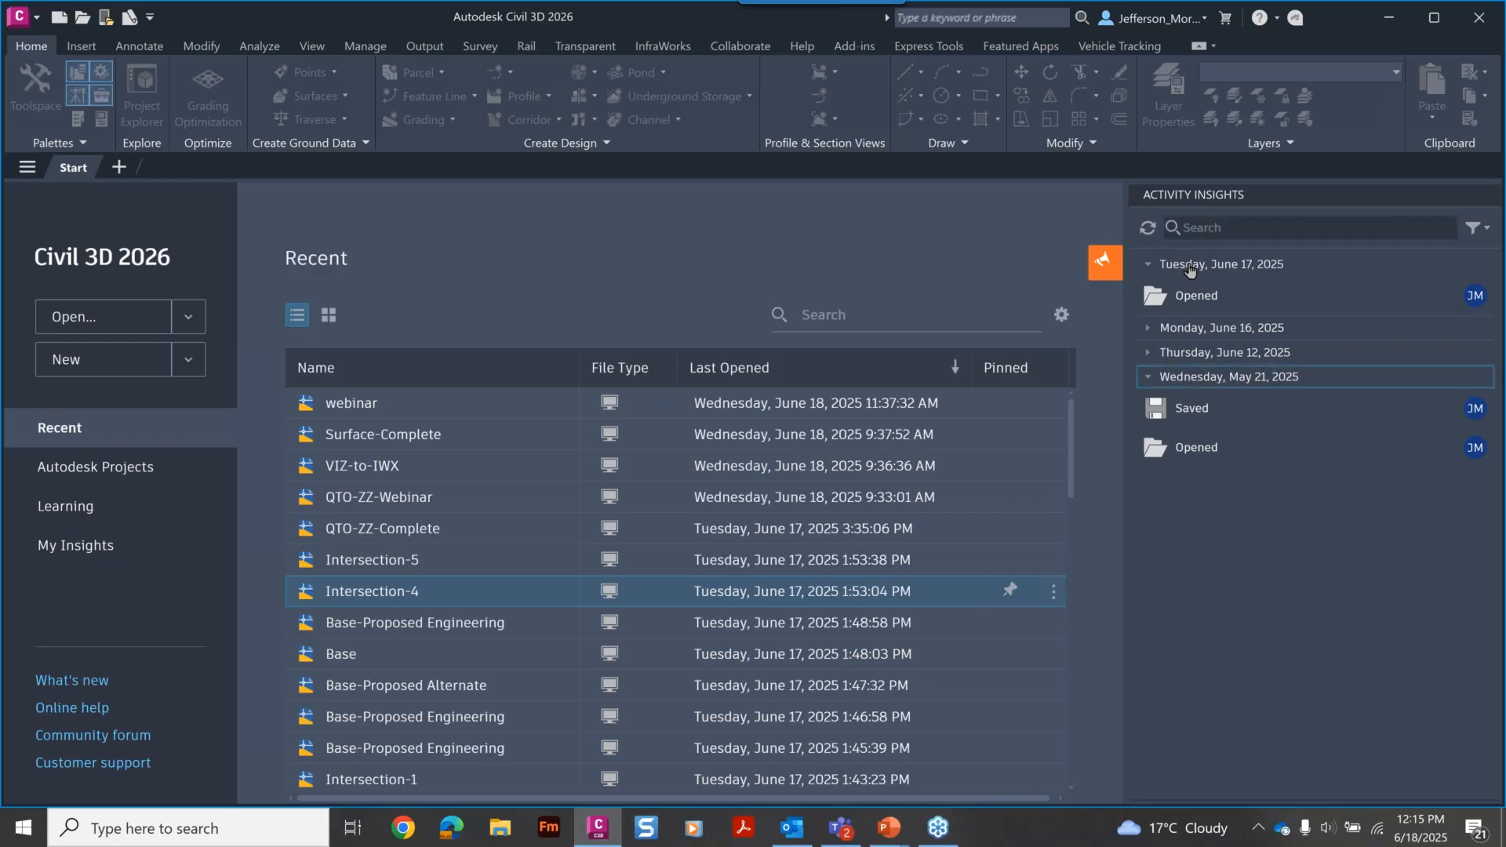
pyautogui.moveTo(1494, 198)
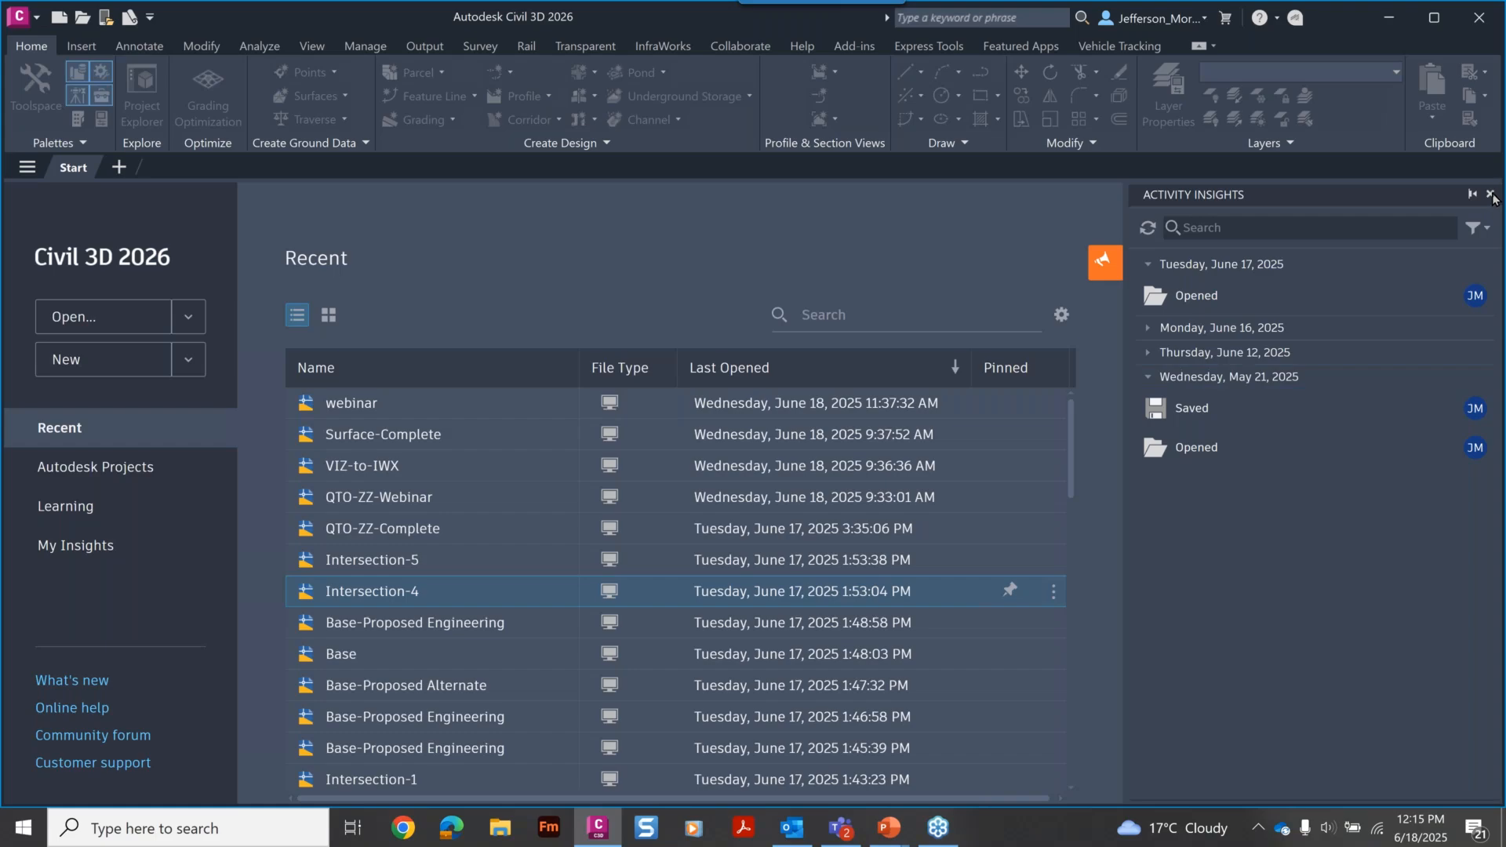
pyautogui.click(1492, 196)
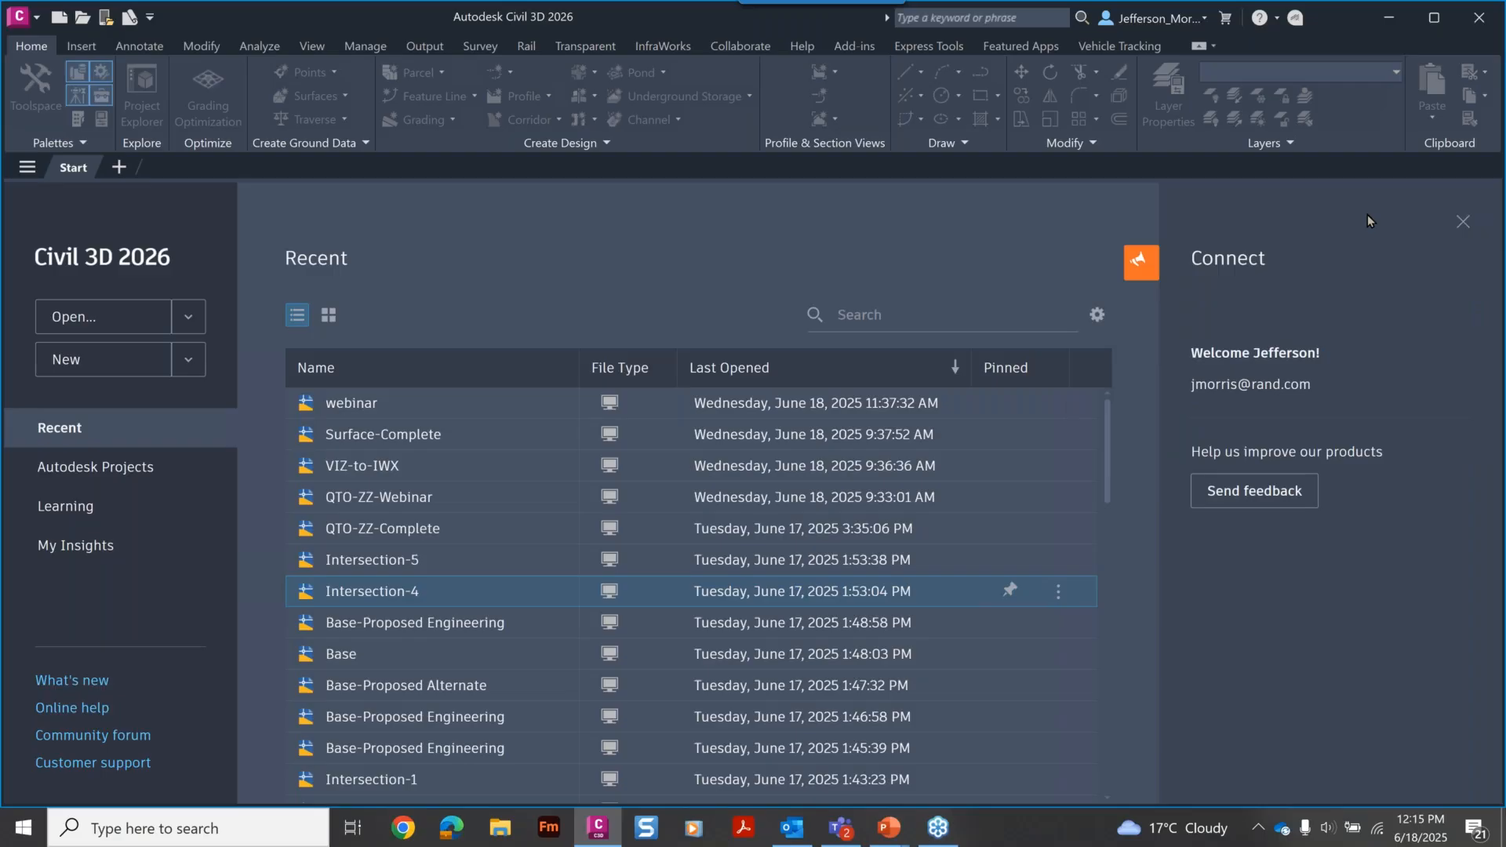
# Open the recent webinar drawing and show the Jeffries Ranch Rd corridor together with the surrounding surface in Object Viewer.
pyautogui.click(353, 404)
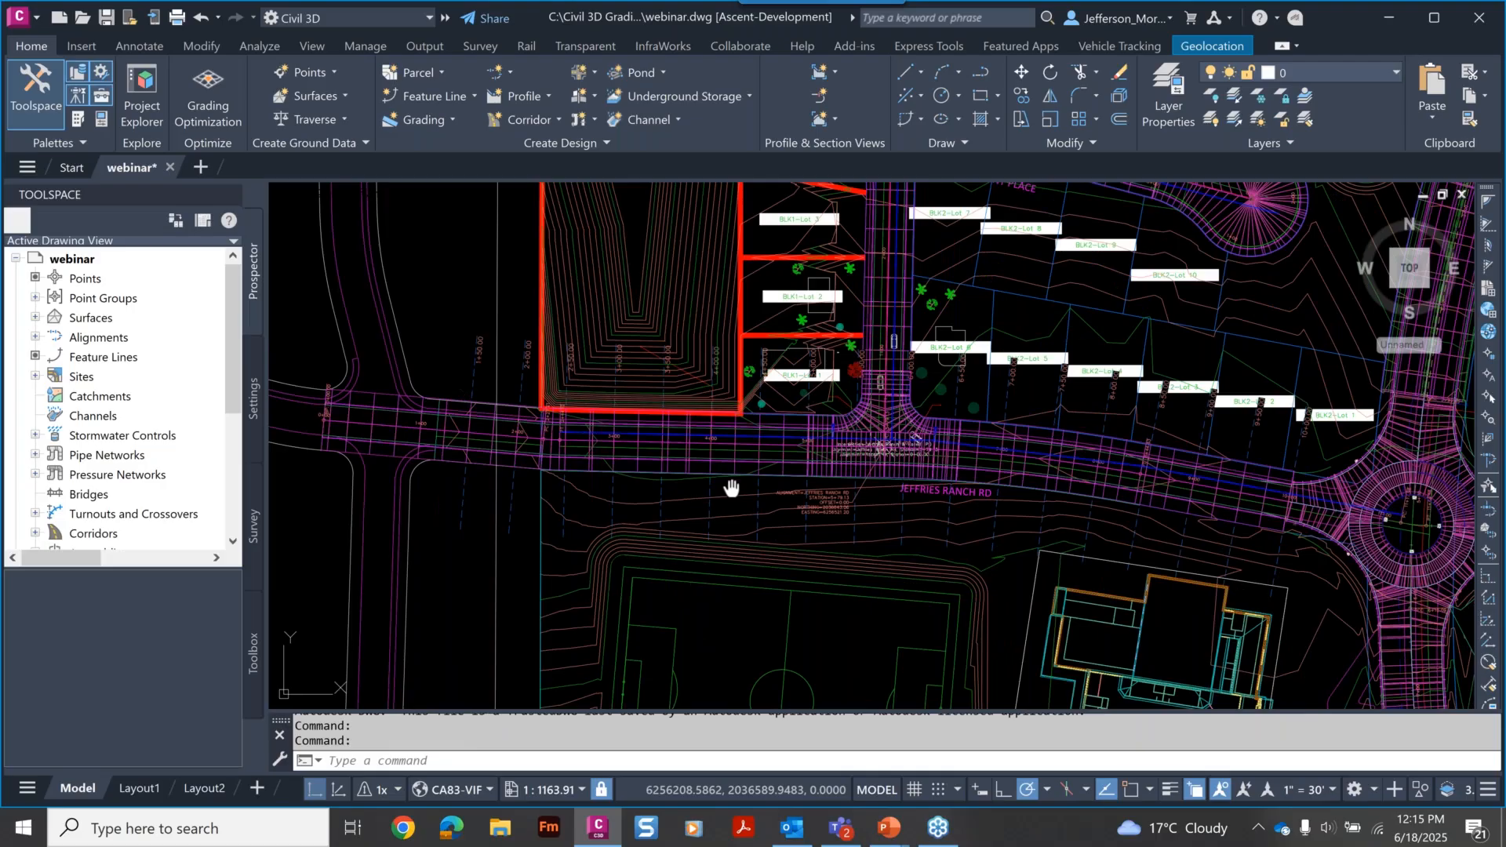
pyautogui.moveTo(731, 488); pyautogui.dragTo(846, 430, button='middle')
pyautogui.click(634, 361)
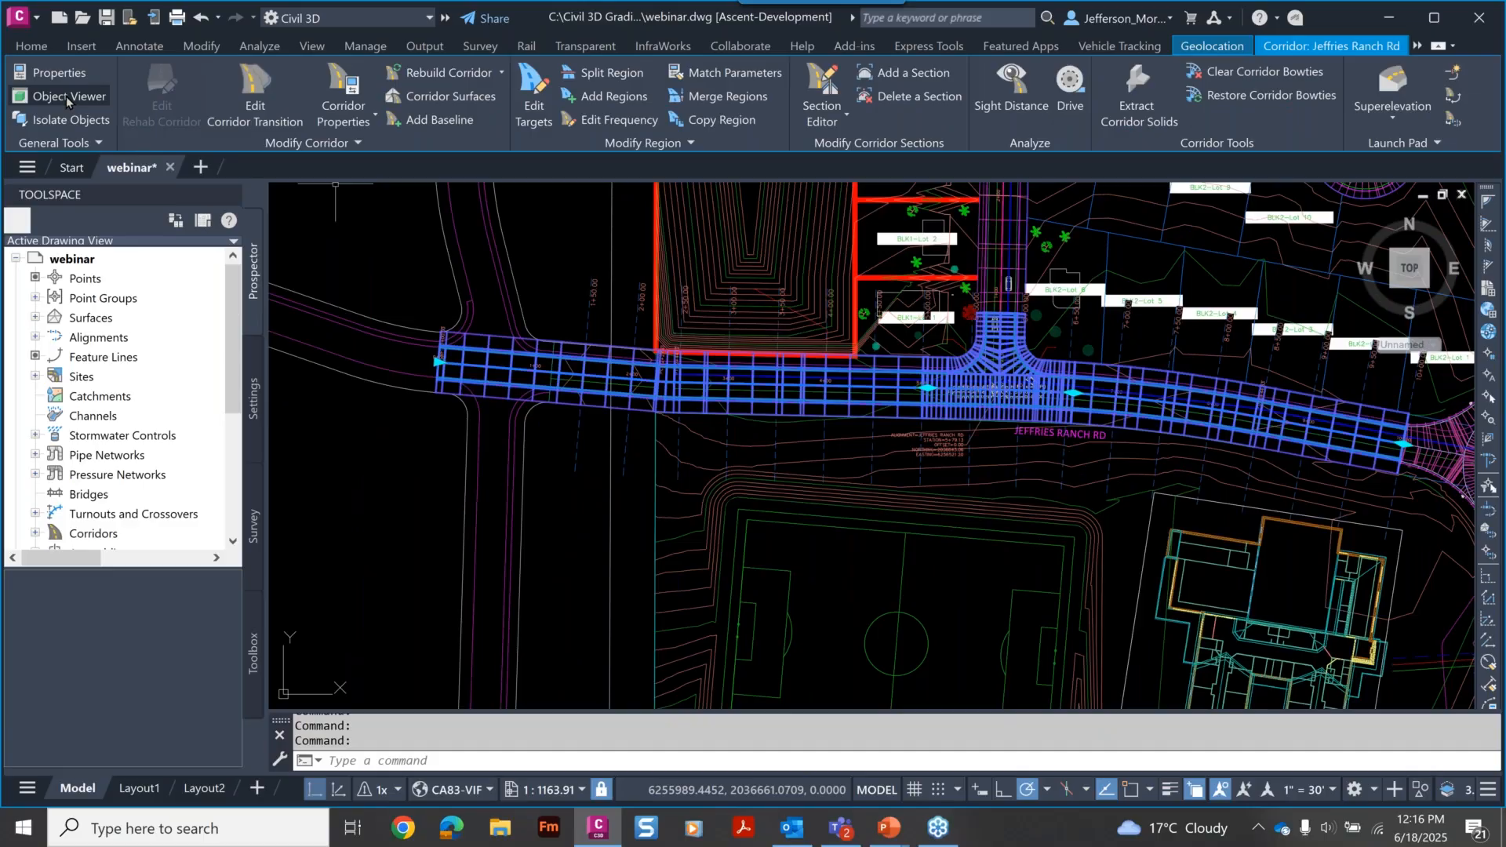
pyautogui.click(747, 432)
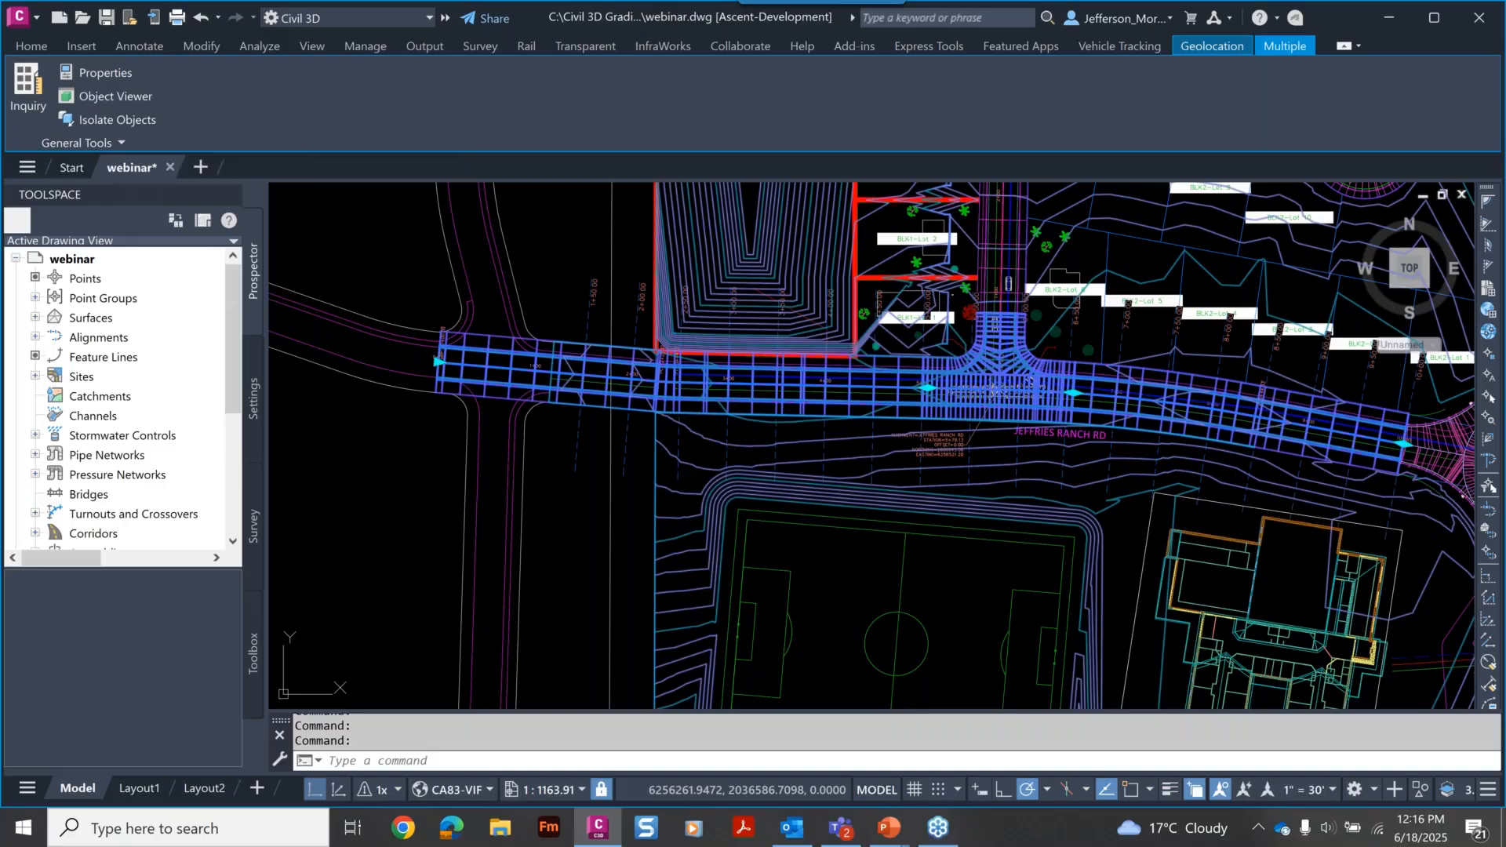
pyautogui.rightClick(701, 456)
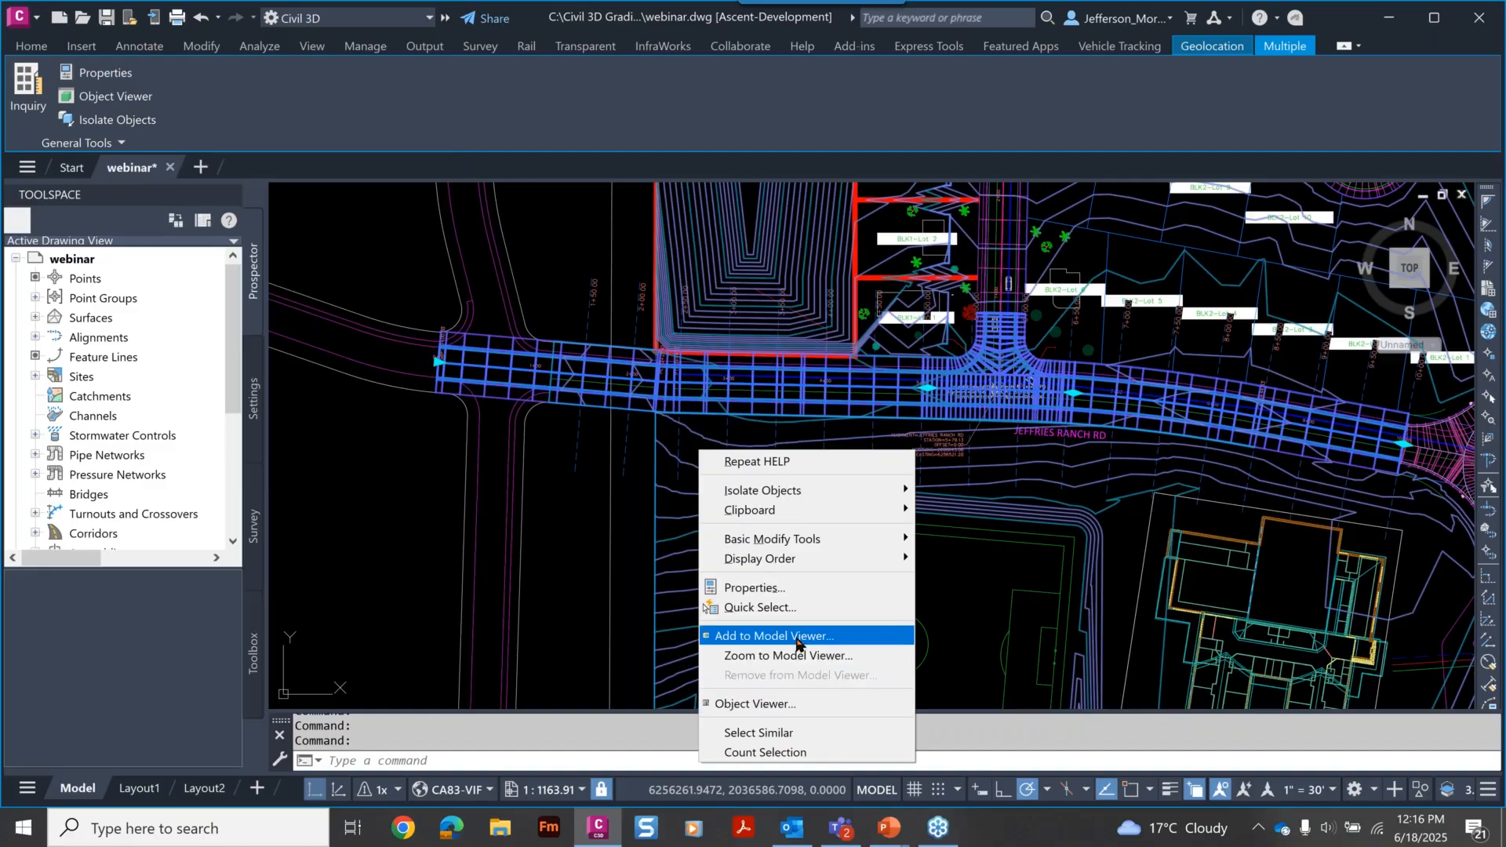
pyautogui.click(767, 705)
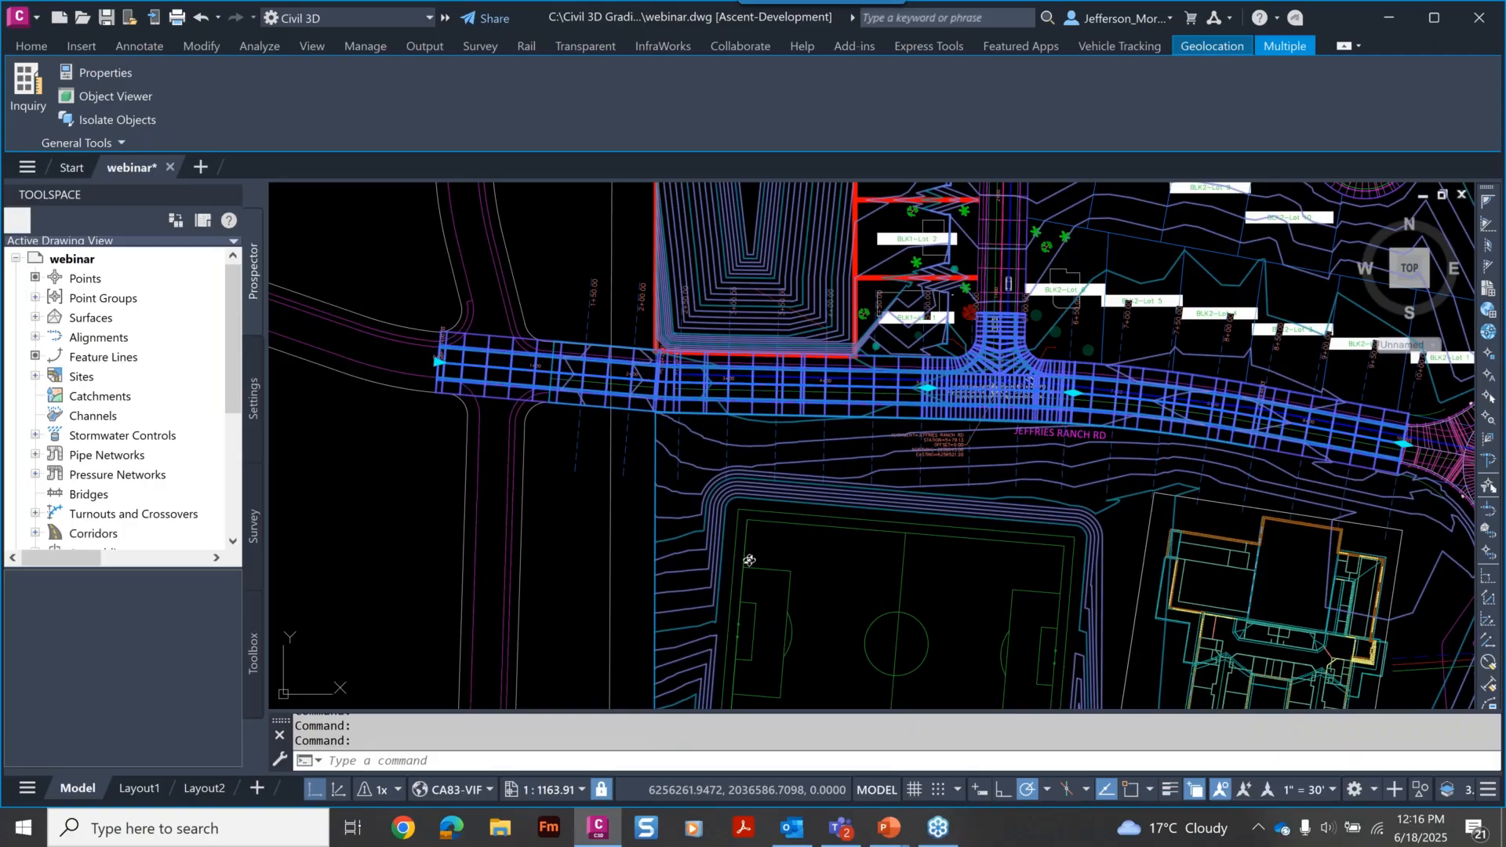
pyautogui.press('Escape')
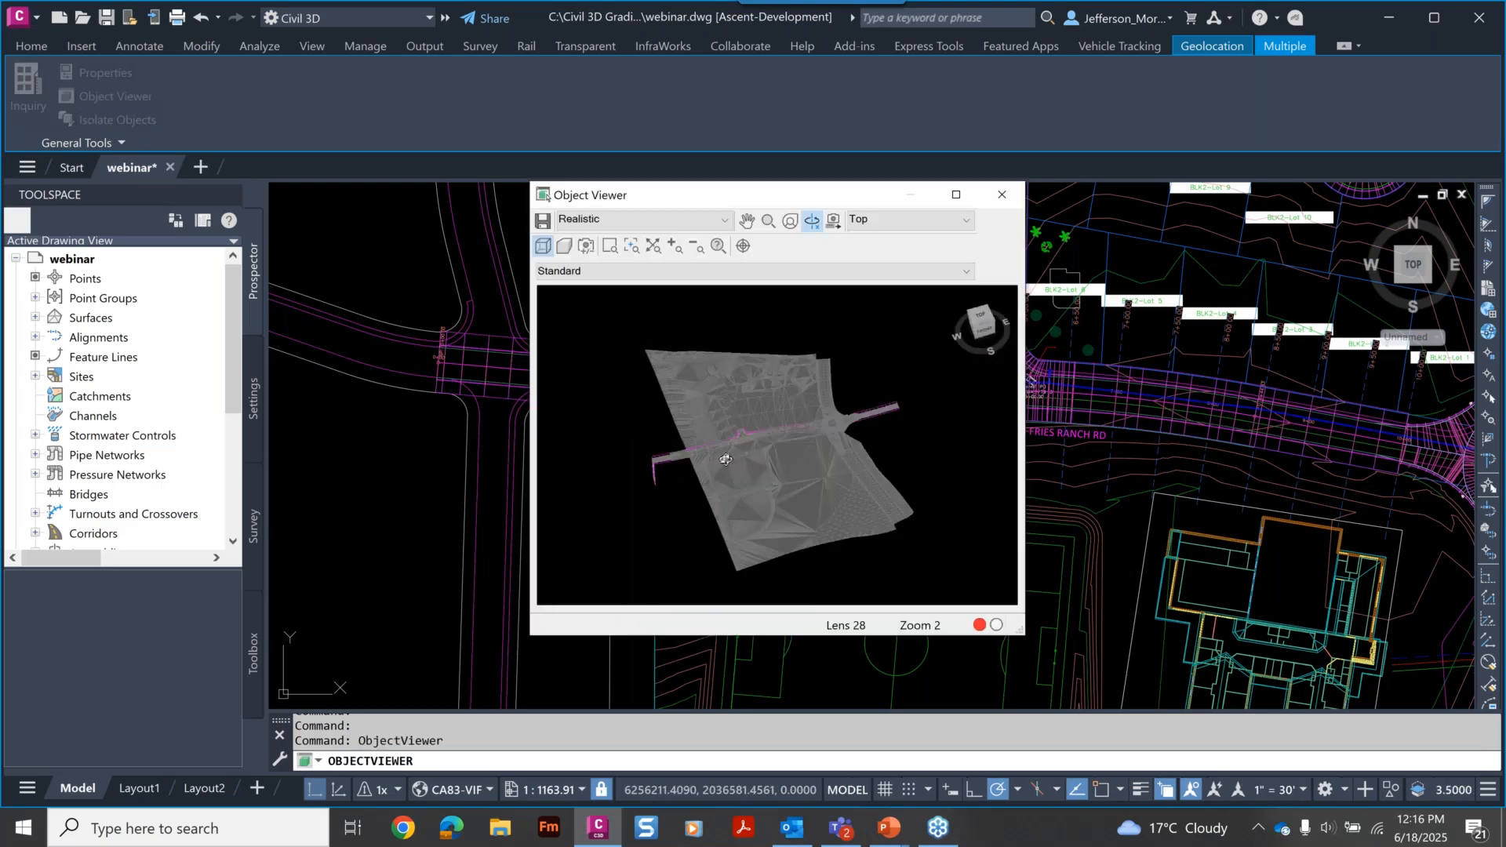
# Examine the corridor and surface in parallel projection from an orbited angle and from the SW Isometric and Top preset views.
pyautogui.moveTo(726, 459); pyautogui.dragTo(631, 416)
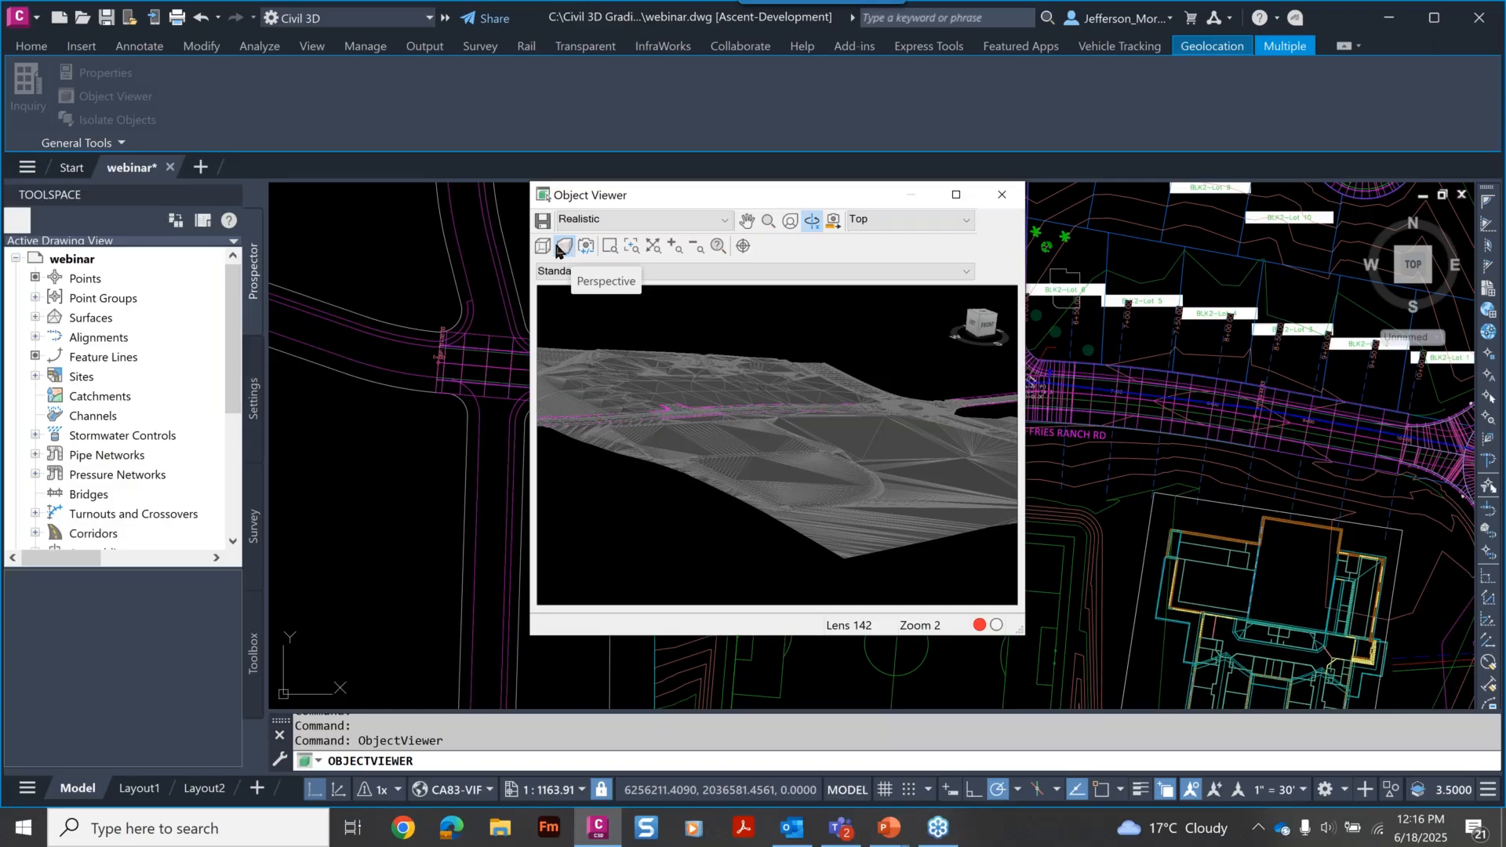
pyautogui.click(543, 247)
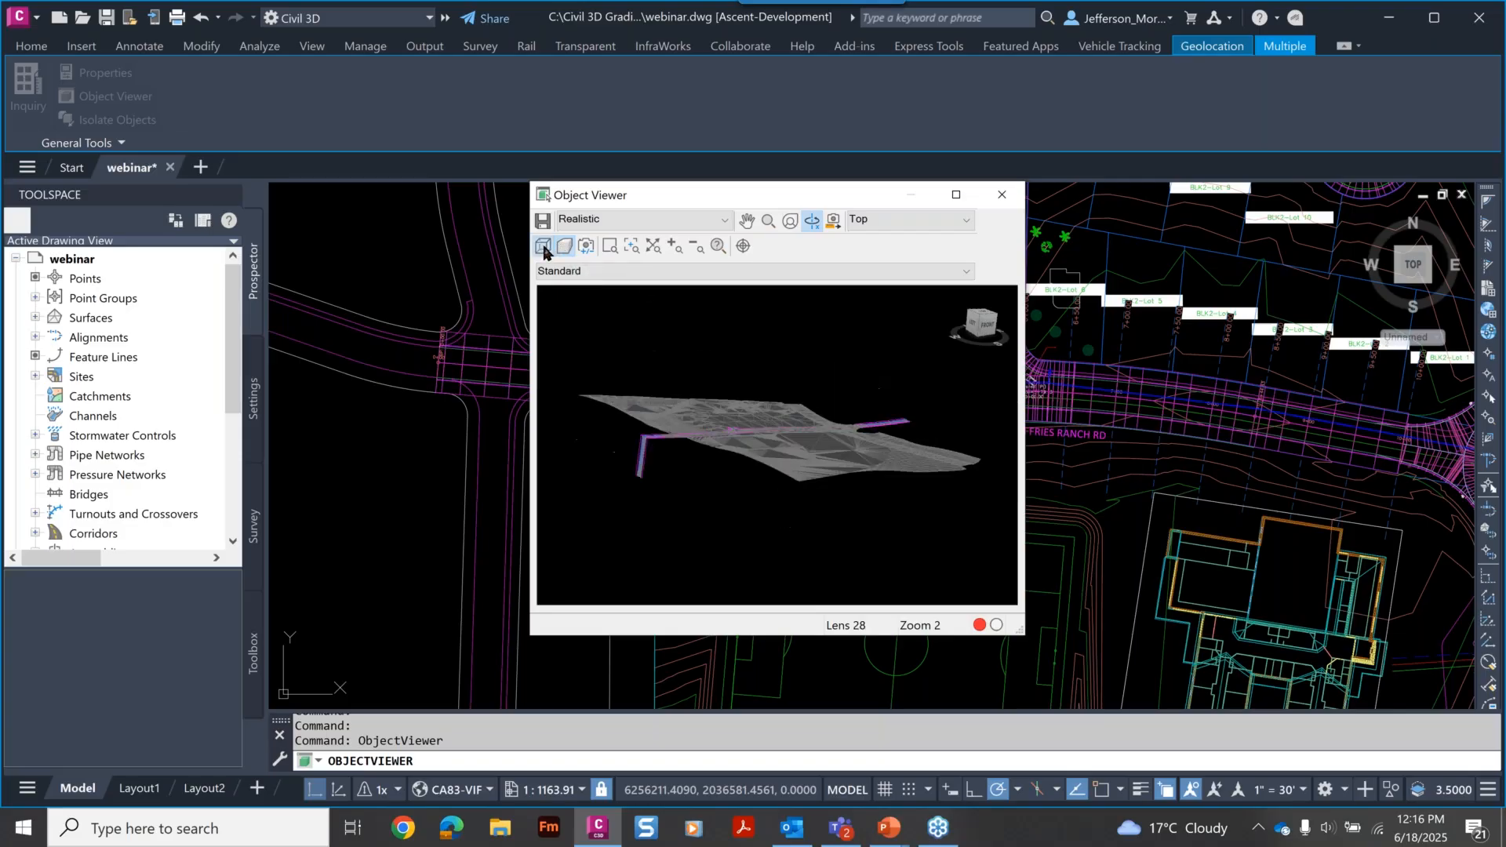
pyautogui.click(964, 221)
pyautogui.click(879, 319)
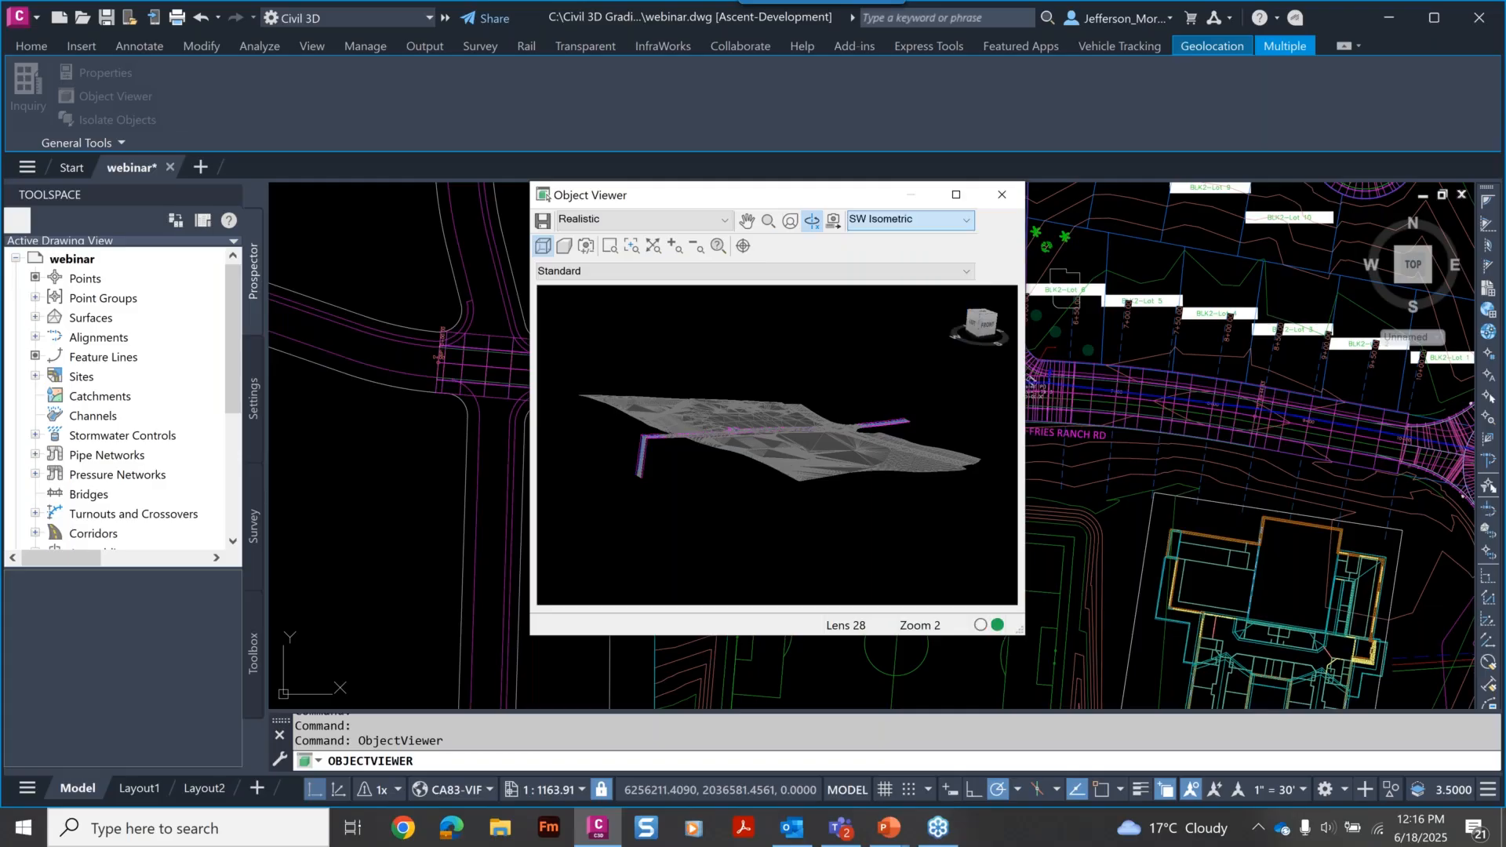
pyautogui.click(966, 227)
pyautogui.click(902, 237)
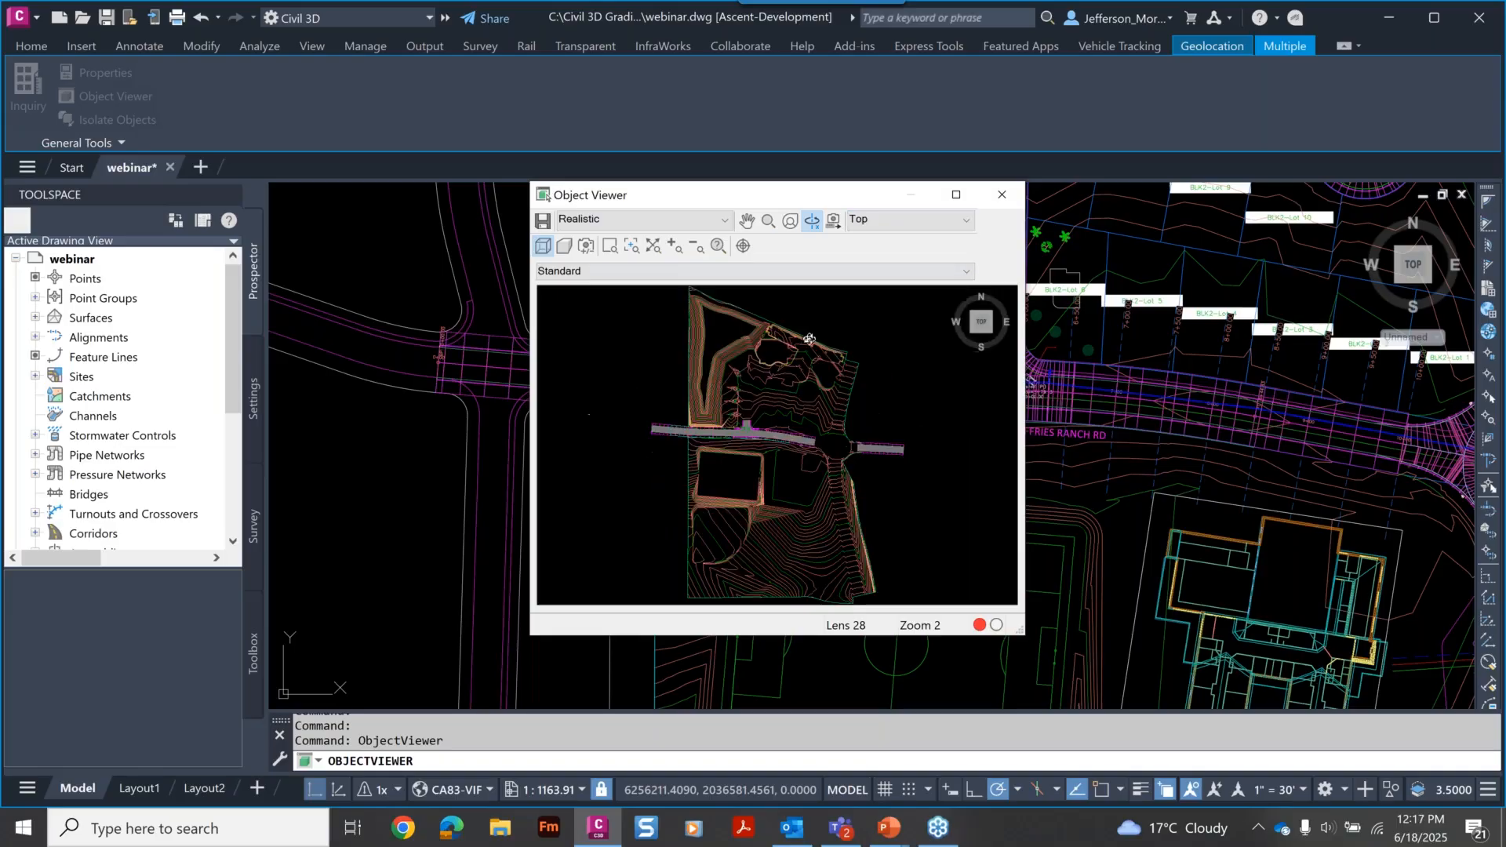
# Orbit the corridor and surface to a tilted view and display them in the Shades of Gray visual style.
pyautogui.moveTo(786, 463); pyautogui.dragTo(812, 391)
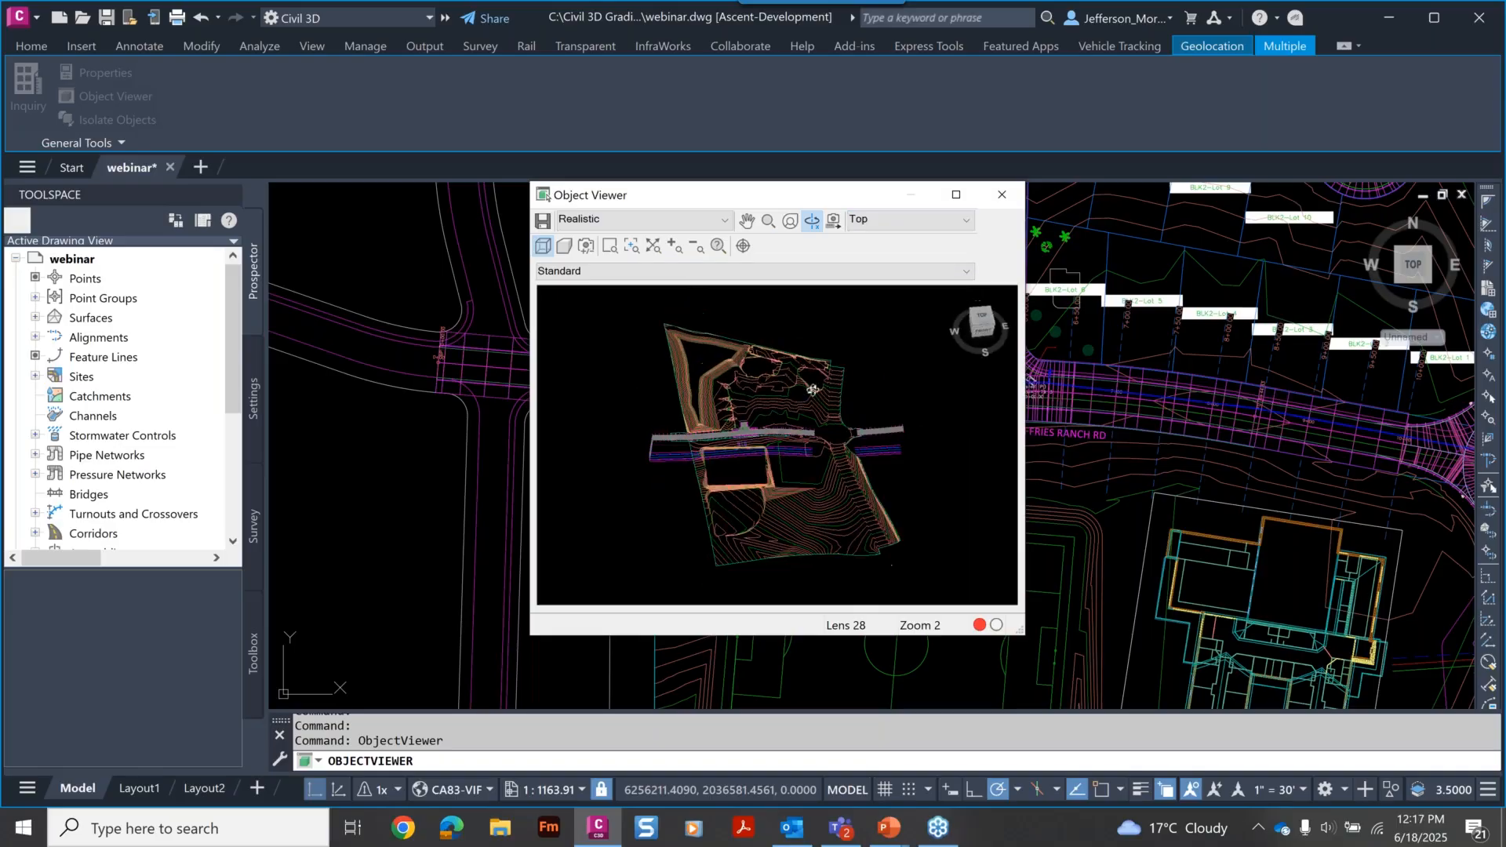
pyautogui.click(724, 221)
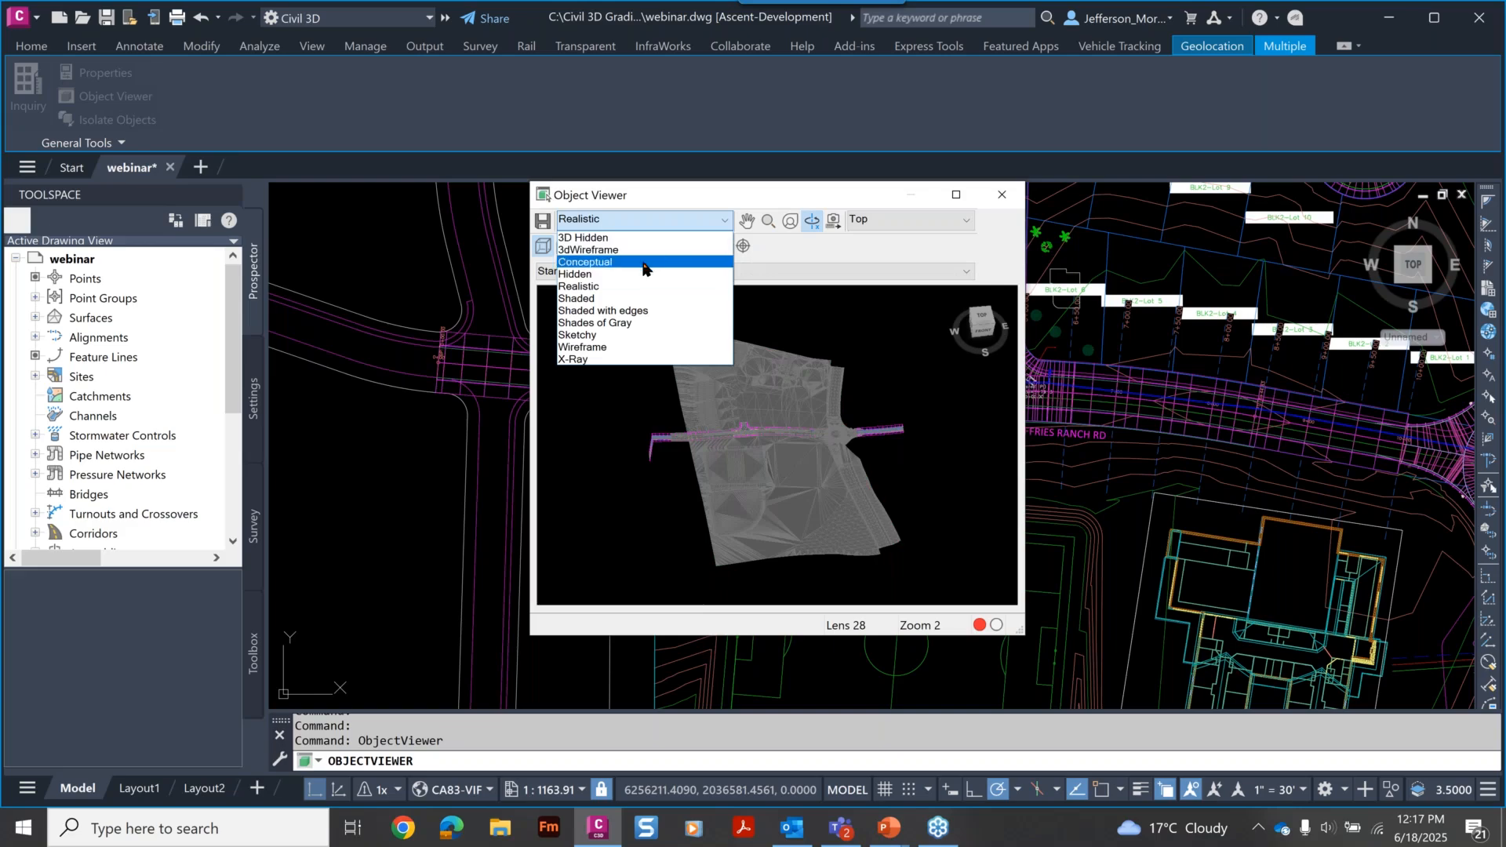
pyautogui.click(659, 322)
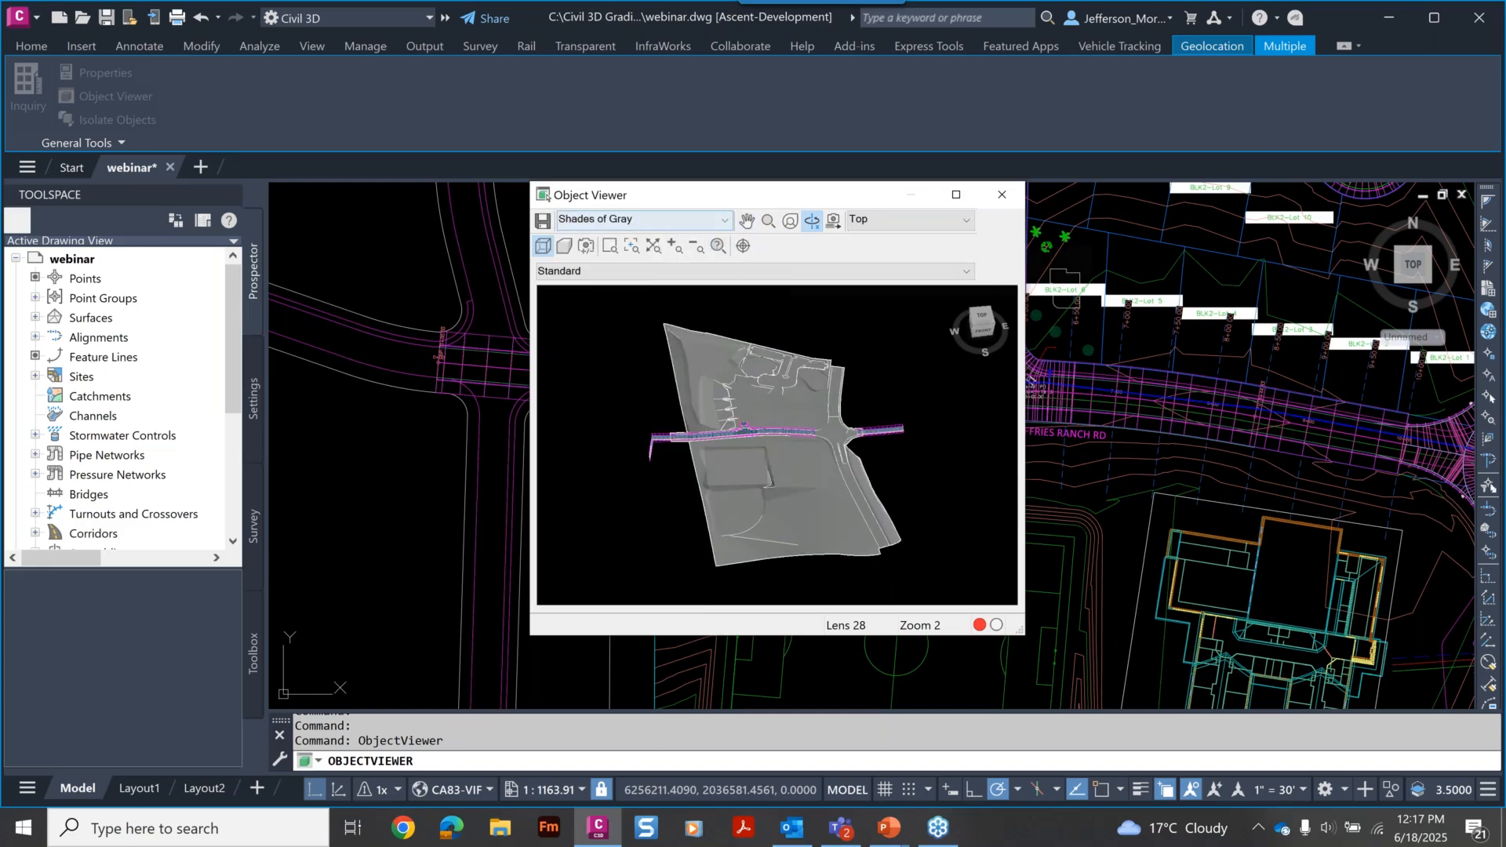
# Apply Object Viewer's tilted view to the drawing, return the drawing to the Top view, and close the viewer.
pyautogui.moveTo(822, 191); pyautogui.dragTo(526, 102)
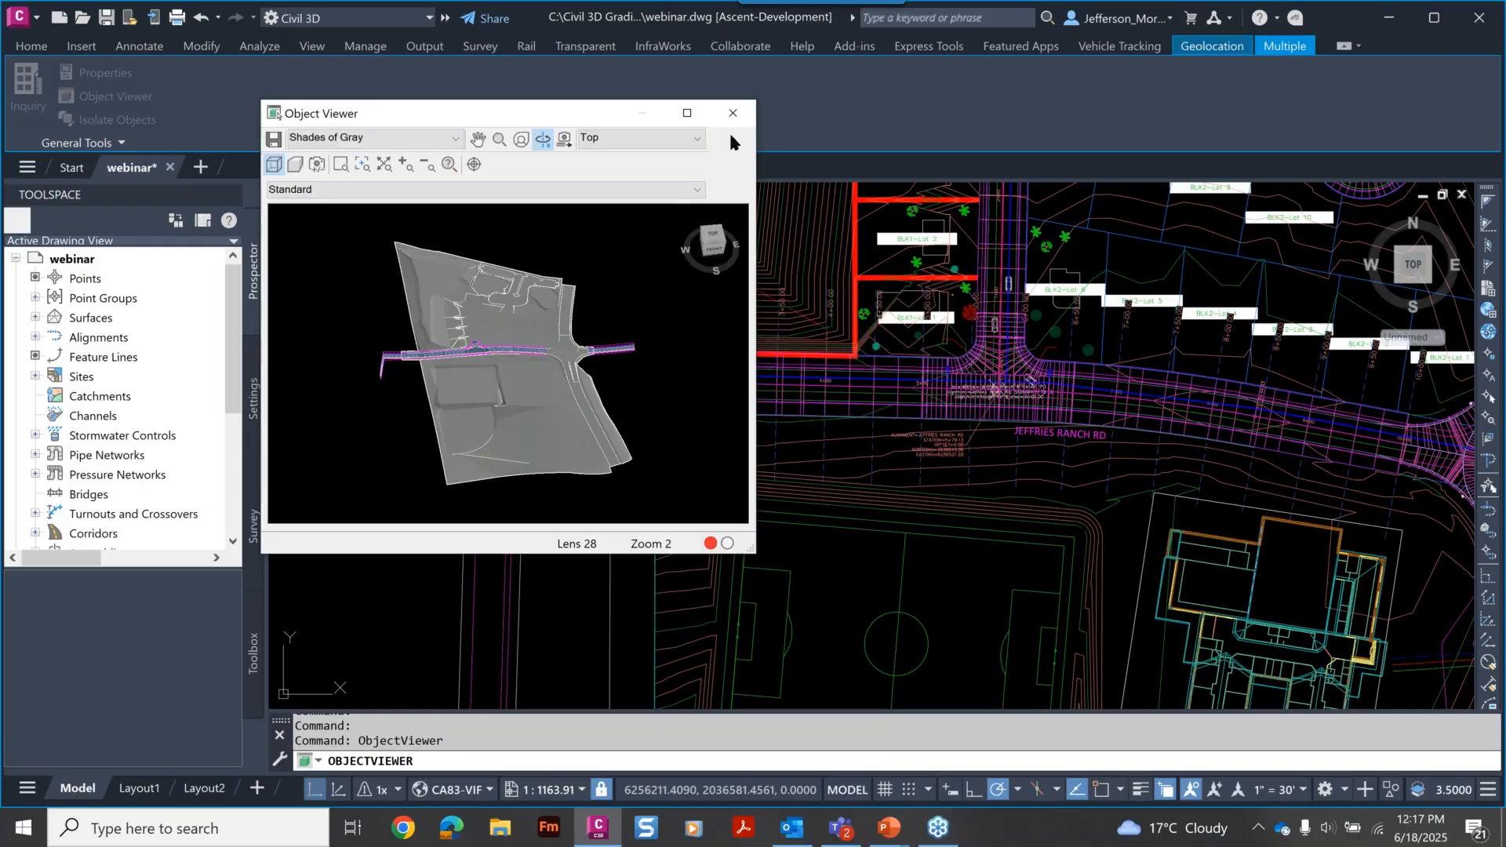
pyautogui.click(474, 166)
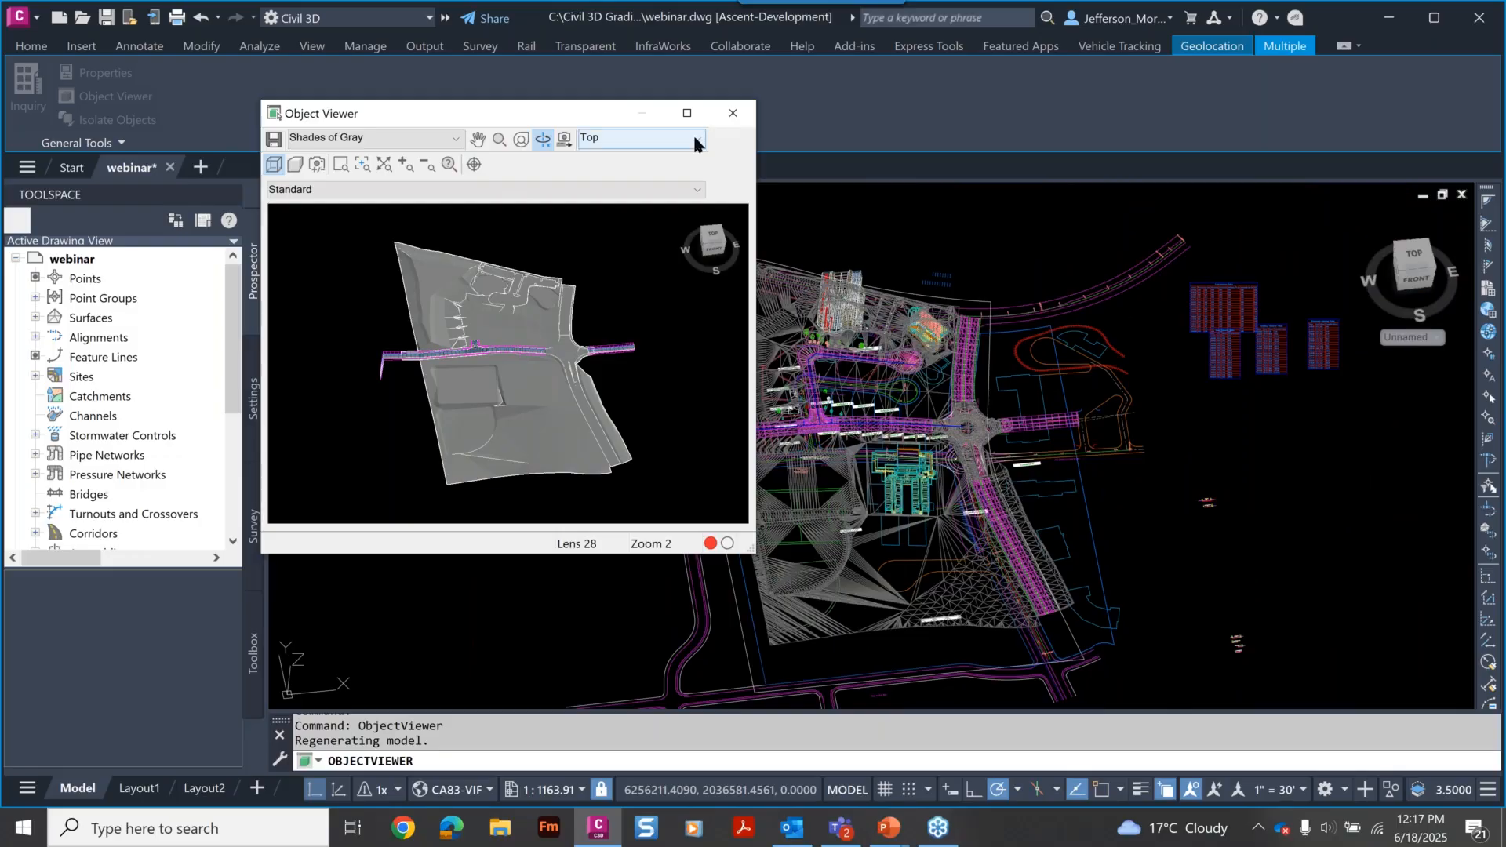
pyautogui.click(475, 166)
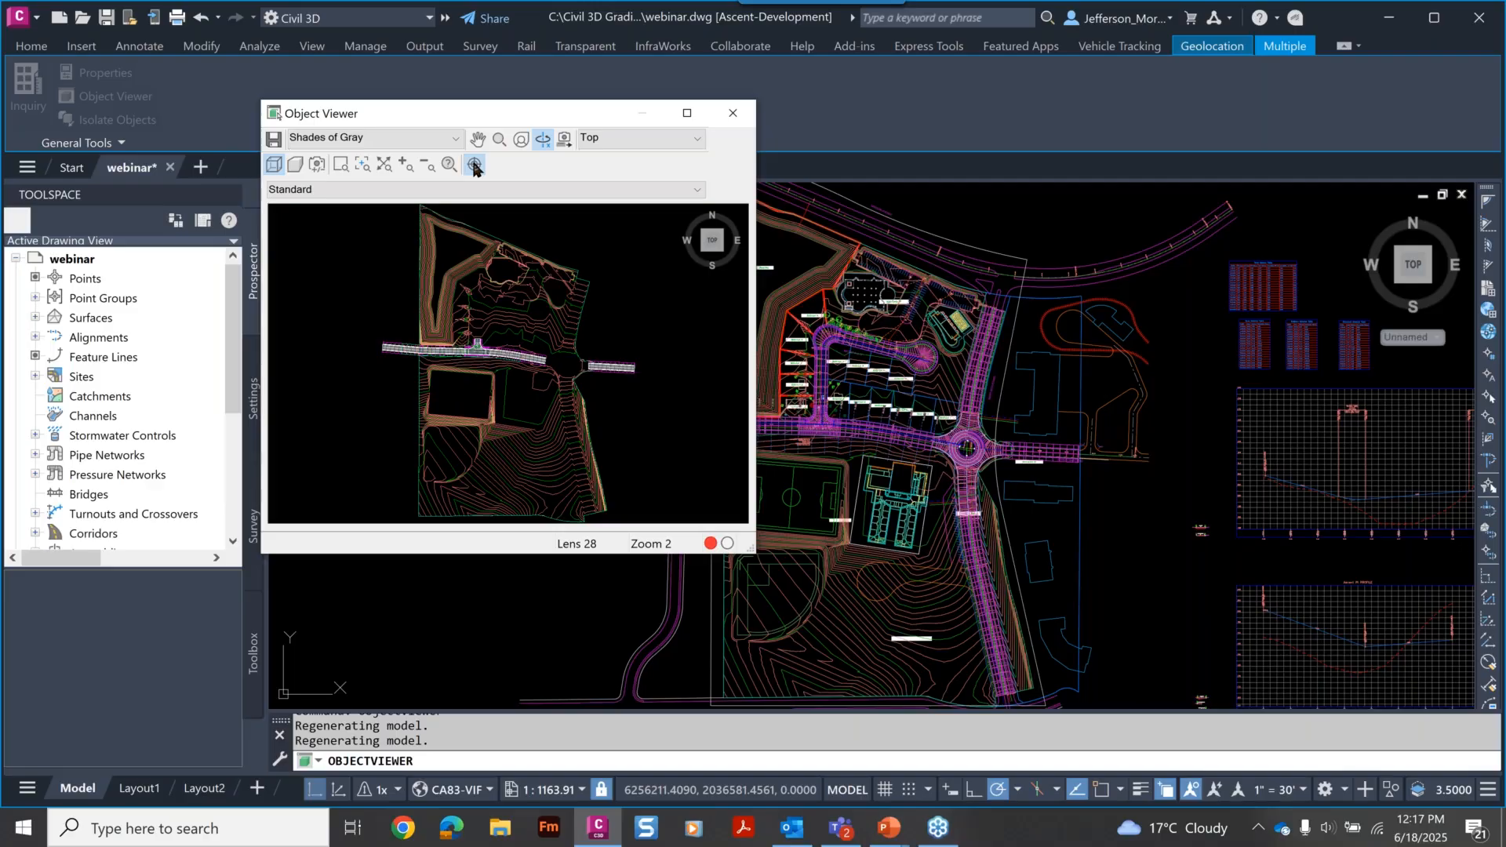
pyautogui.click(732, 113)
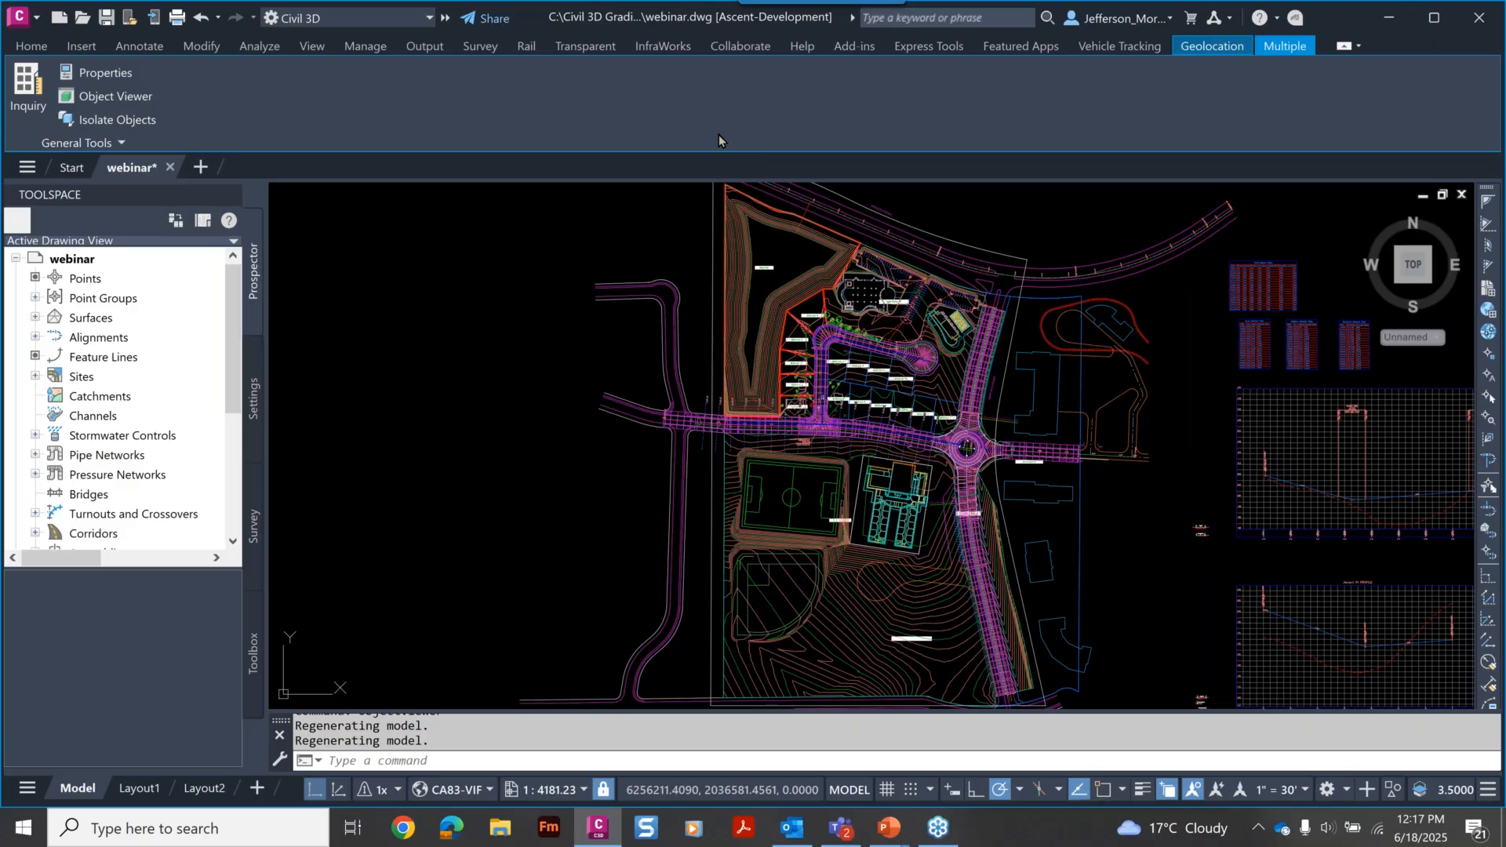
pyautogui.press('Escape')
# Add the Jeffries Ranch Rd corridor to Model Viewer and reposition the viewer window over the drawing.
pyautogui.scroll(4, 694, 404)
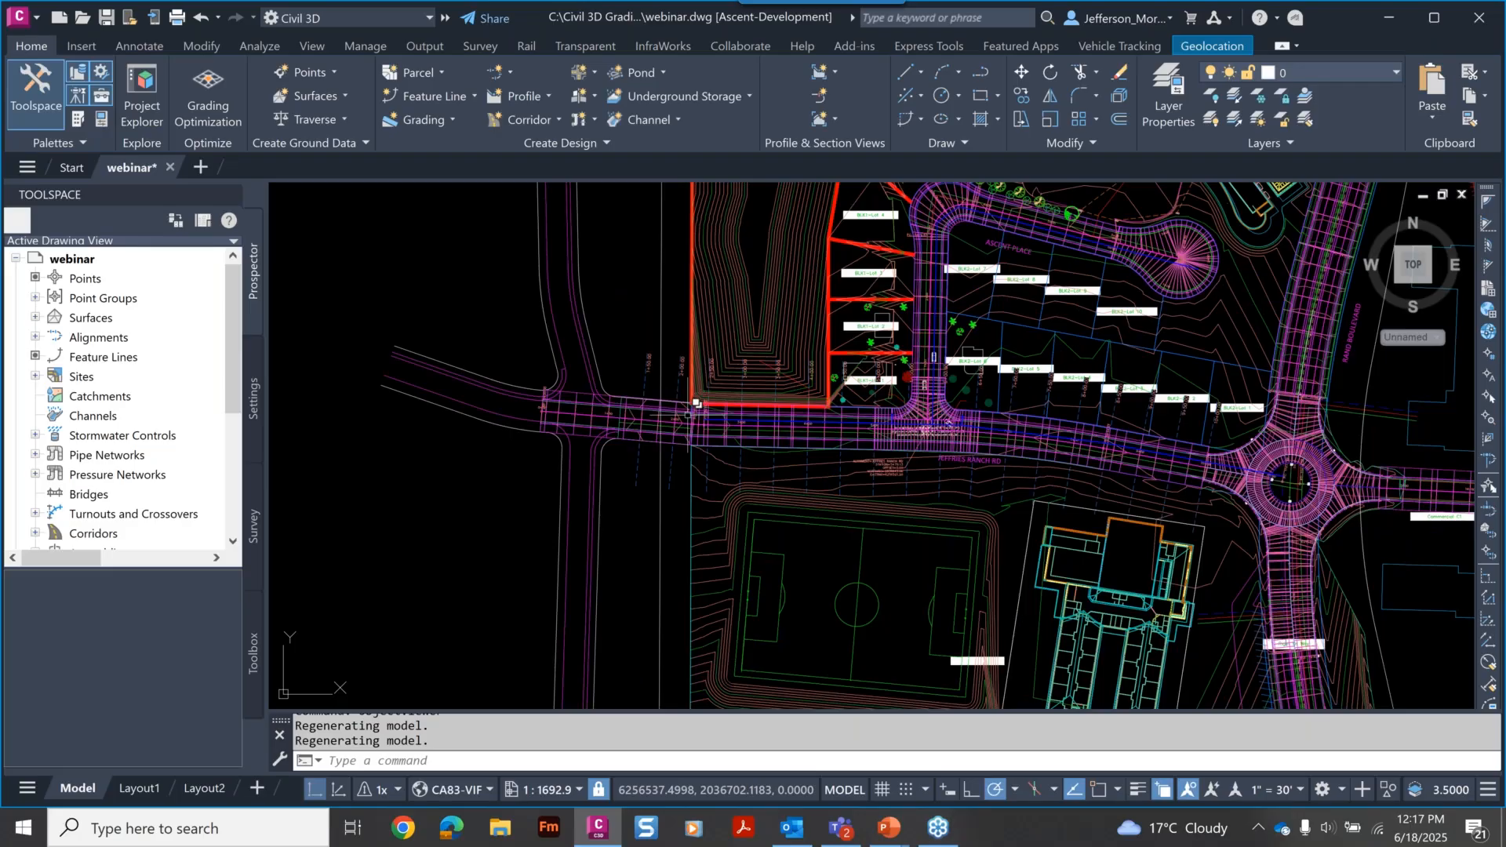
pyautogui.scroll(2, 581, 422)
pyautogui.click(582, 424)
pyautogui.rightClick(582, 423)
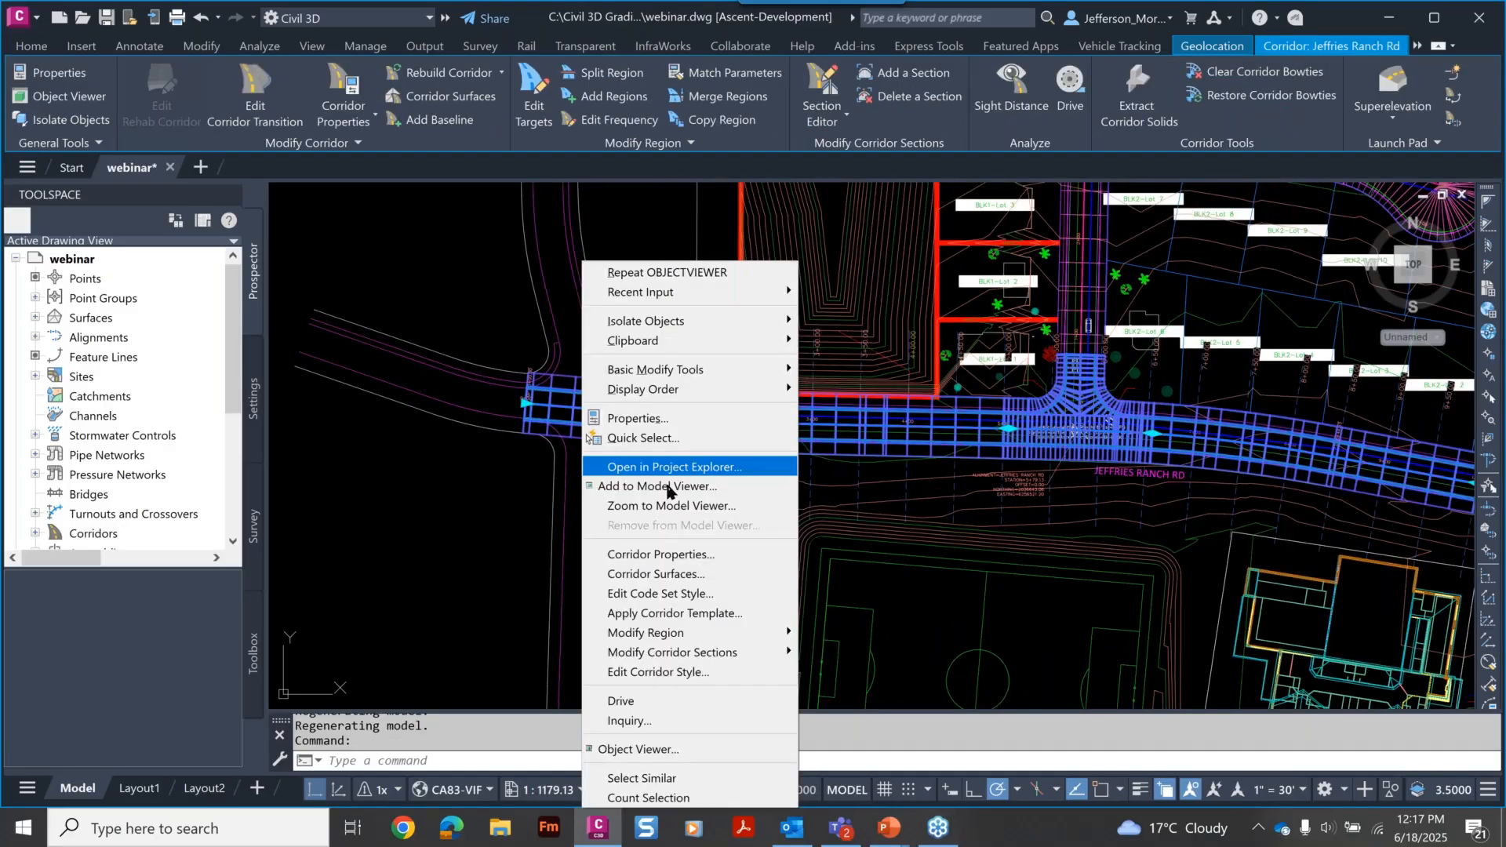
pyautogui.click(700, 488)
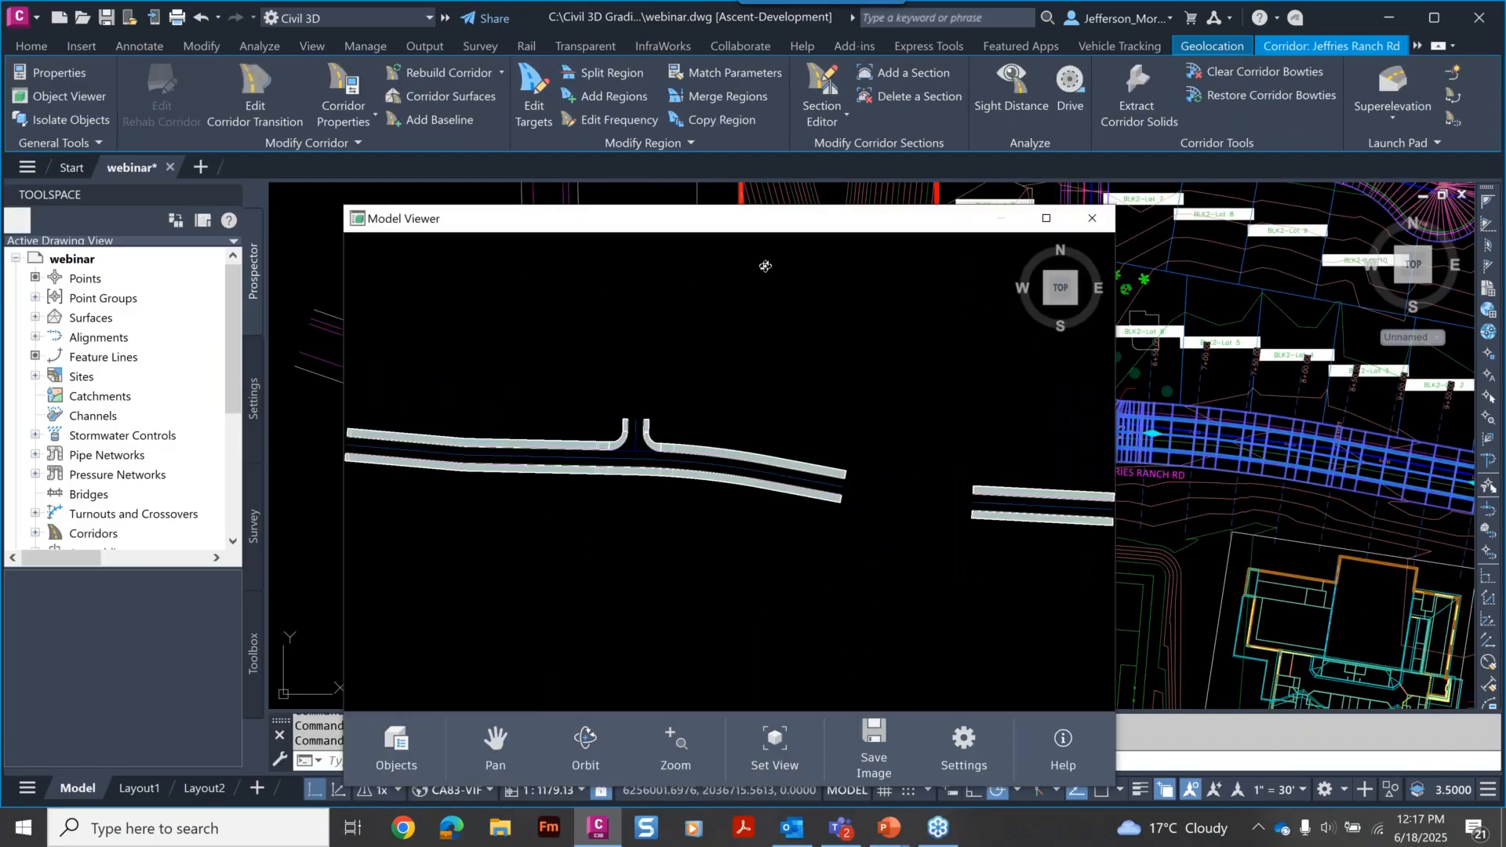
pyautogui.moveTo(765, 266); pyautogui.dragTo(919, 107)
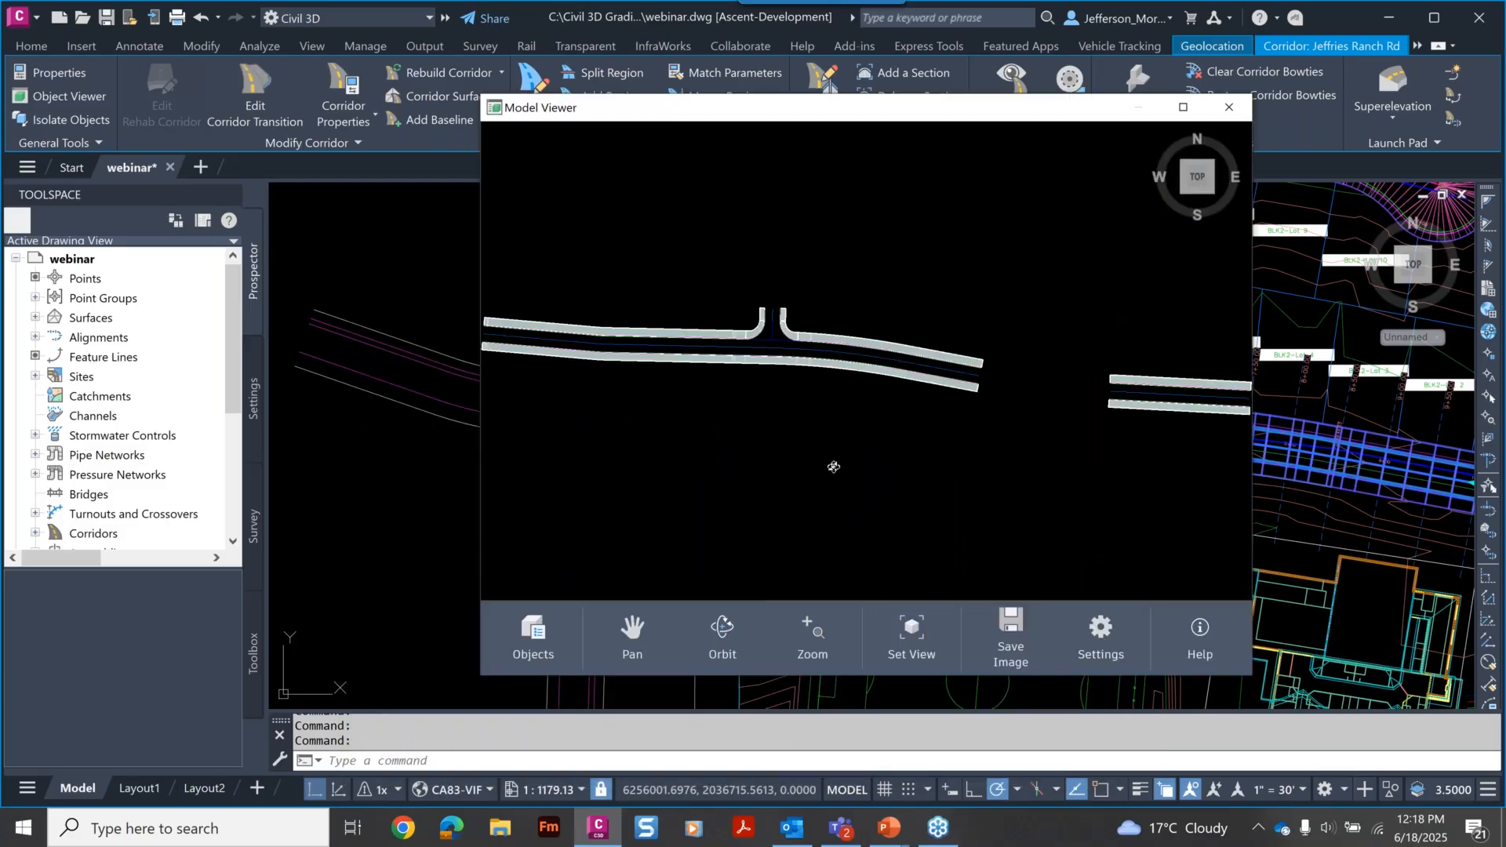
# Examine the corridor in Model Viewer from different angles and distances using its Pan, Orbit and Zoom tools.
pyautogui.moveTo(834, 467); pyautogui.dragTo(819, 376)
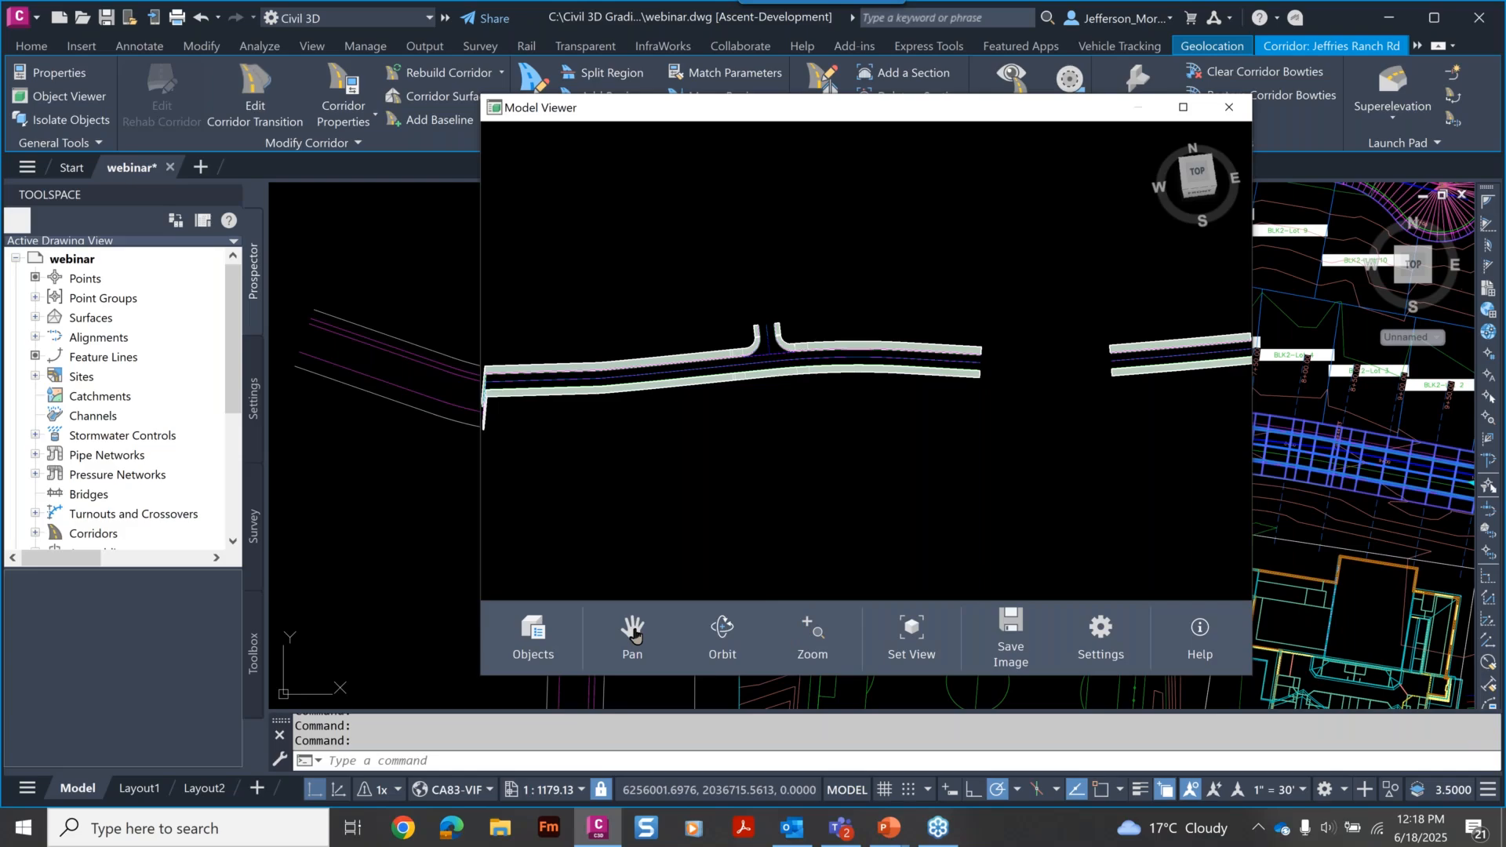
pyautogui.click(632, 631)
pyautogui.moveTo(752, 506)
pyautogui.mouseDown()
pyautogui.moveTo(853, 506)
pyautogui.moveTo(730, 512)
pyautogui.mouseUp()
pyautogui.moveTo(732, 512); pyautogui.dragTo(928, 451)
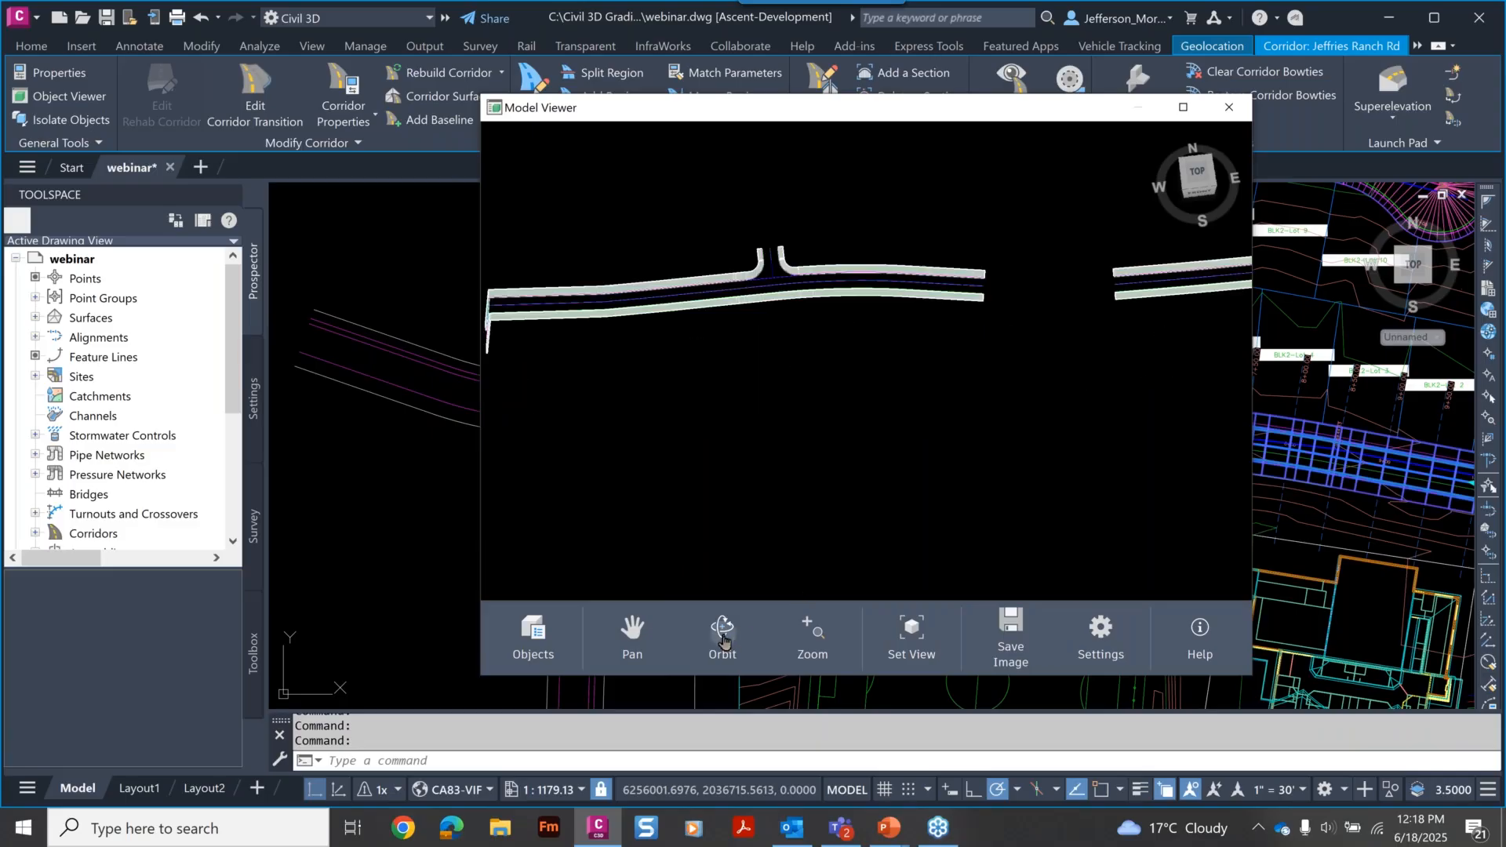
pyautogui.click(723, 641)
pyautogui.moveTo(766, 518); pyautogui.dragTo(840, 427)
pyautogui.click(818, 632)
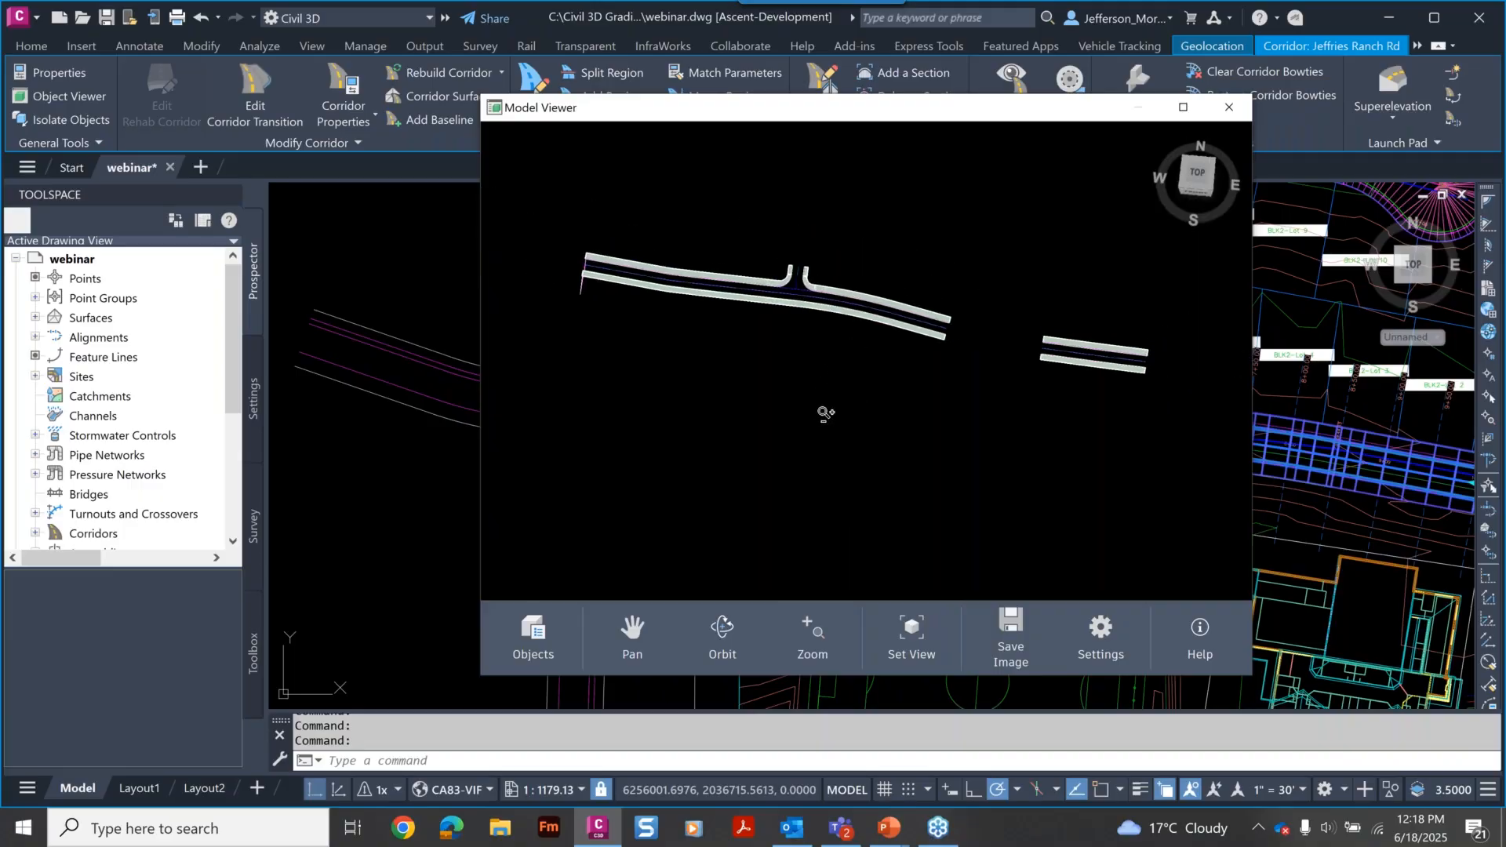
pyautogui.click(726, 637)
pyautogui.moveTo(784, 469); pyautogui.dragTo(842, 515)
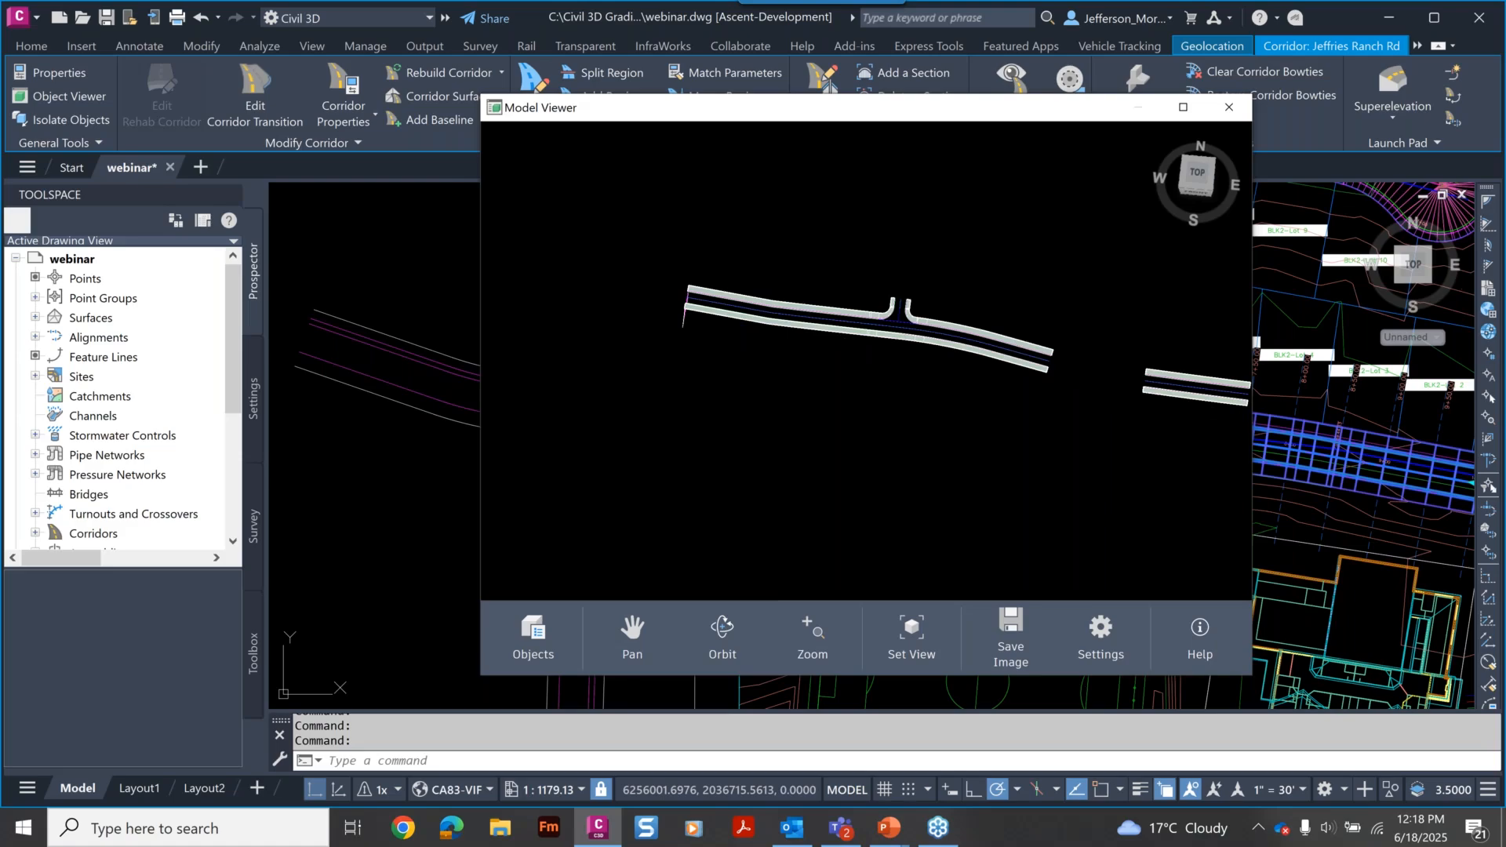
pyautogui.moveTo(865, 433); pyautogui.dragTo(798, 450)
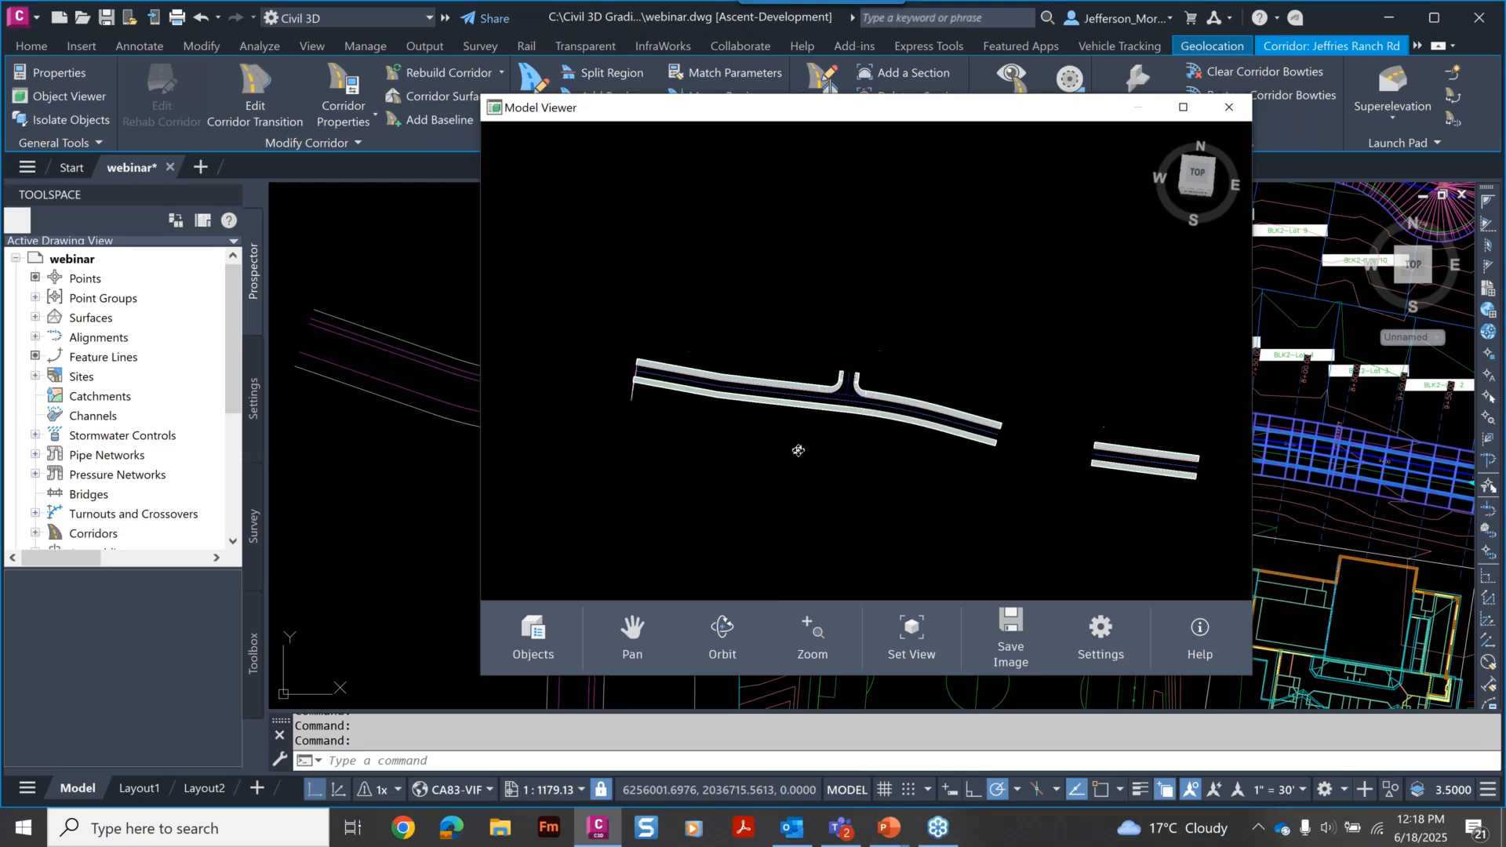
# Orbit the corridor in Model Viewer to an oblique view and add the FG surface to the viewer.
pyautogui.scroll(2, 832, 412)
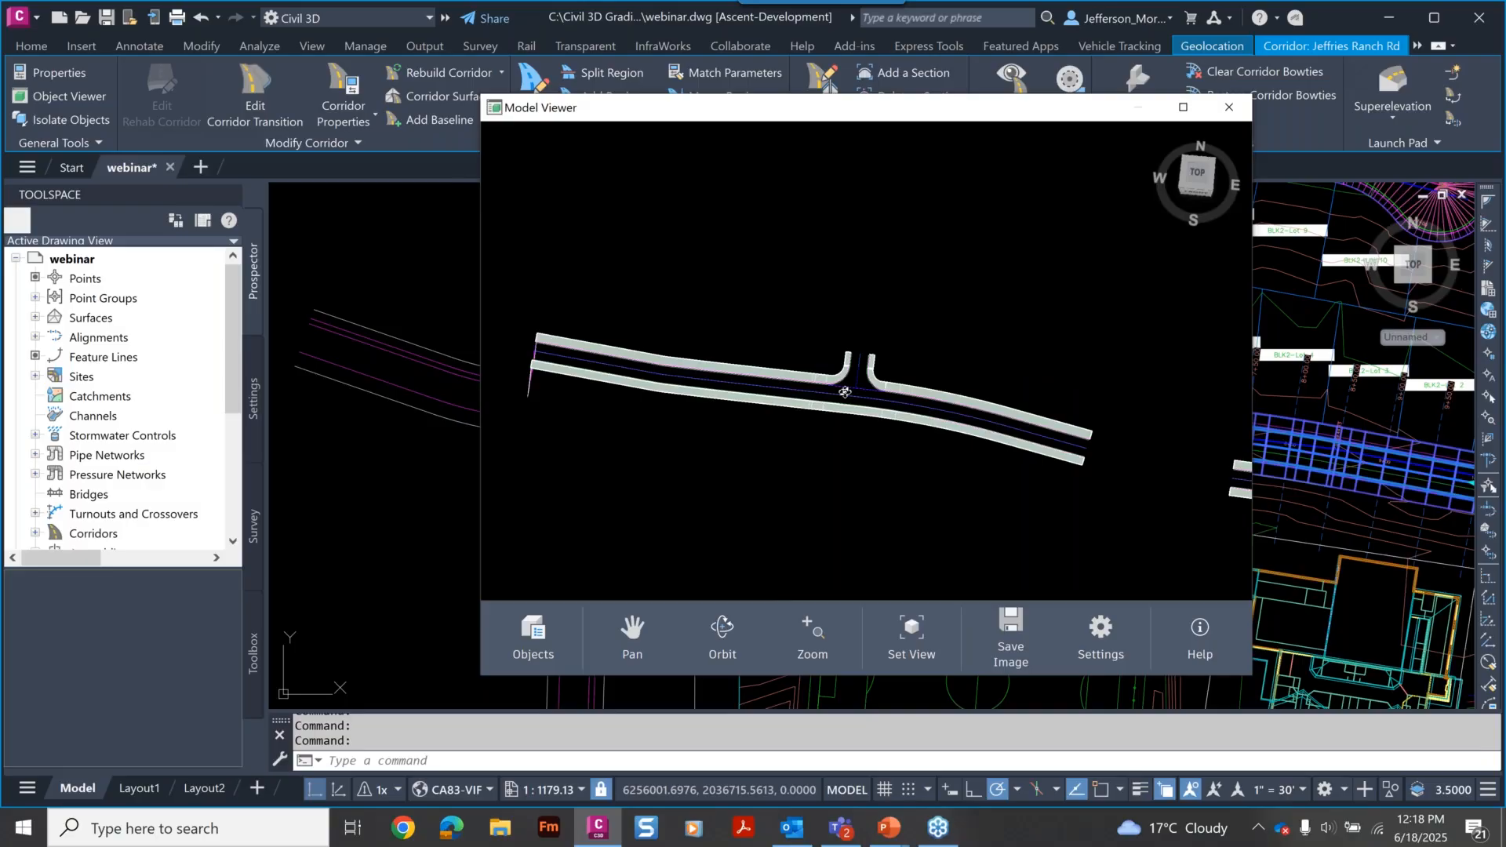
pyautogui.scroll(-1, 845, 392)
pyautogui.moveTo(864, 417); pyautogui.dragTo(668, 459)
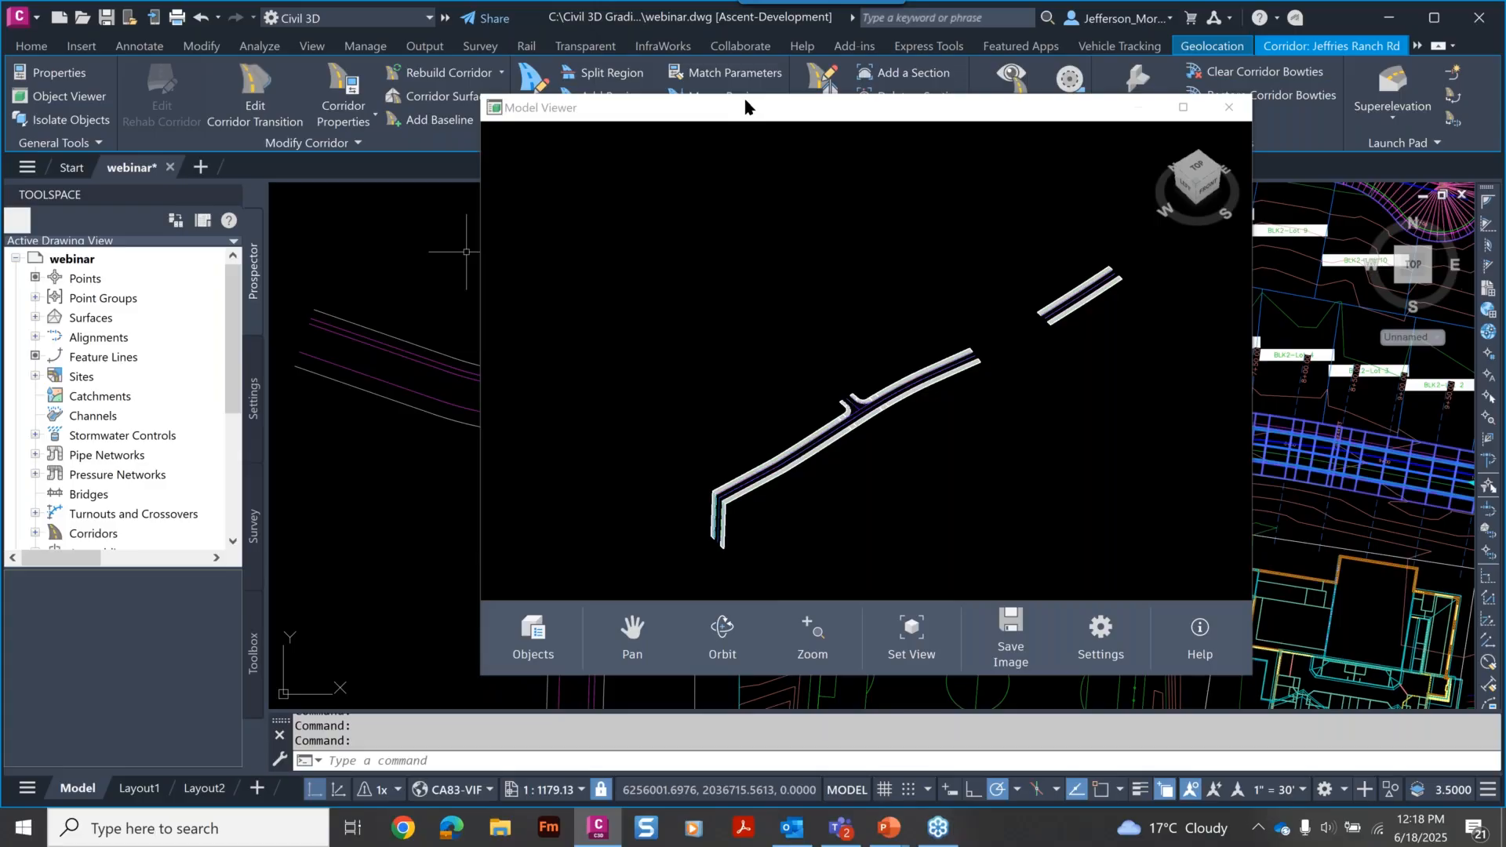
pyautogui.moveTo(745, 102); pyautogui.dragTo(912, 30)
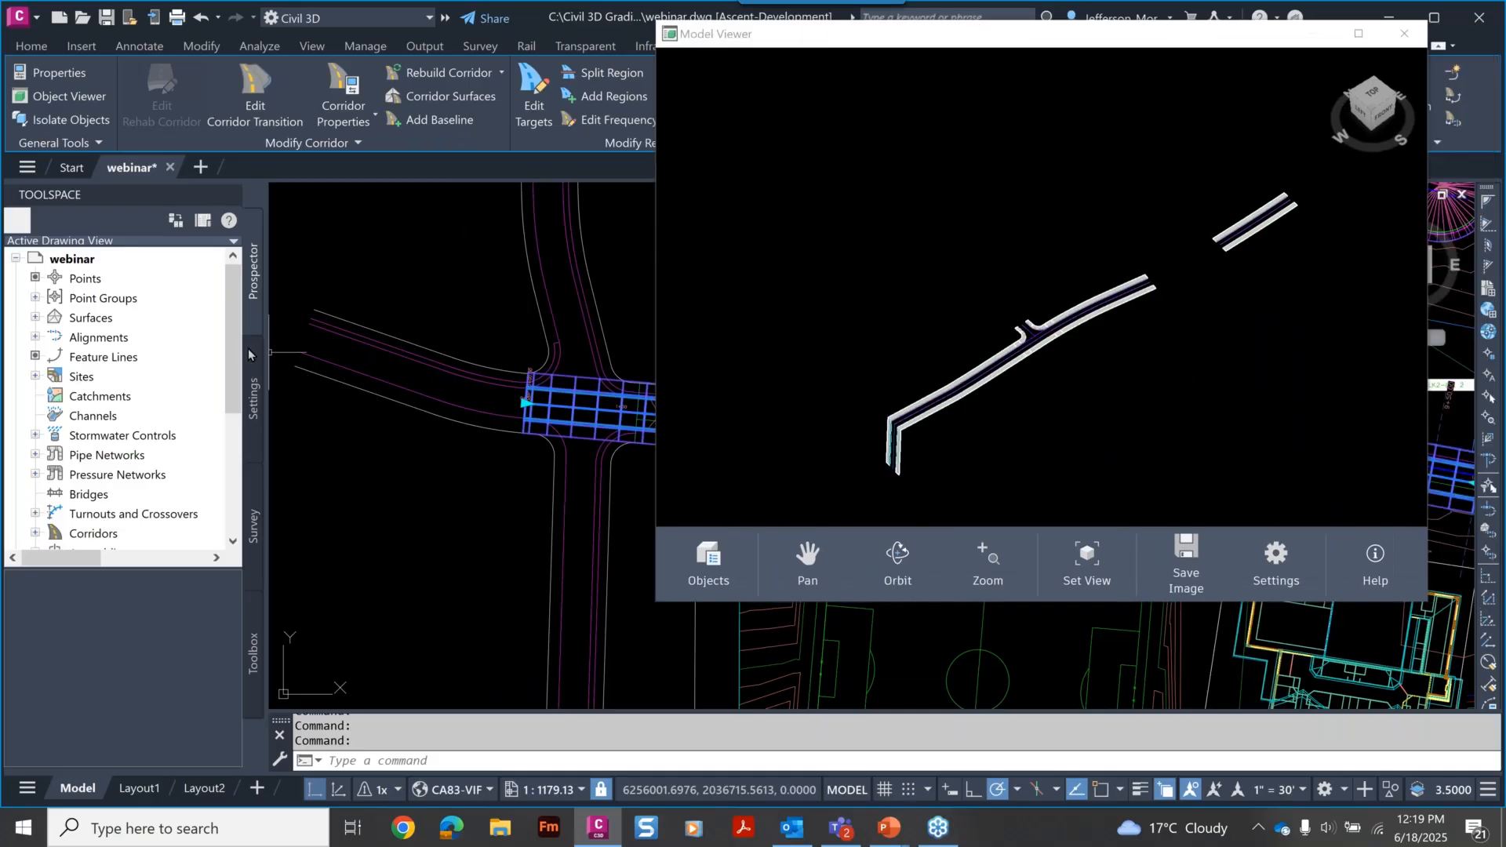
pyautogui.click(35, 318)
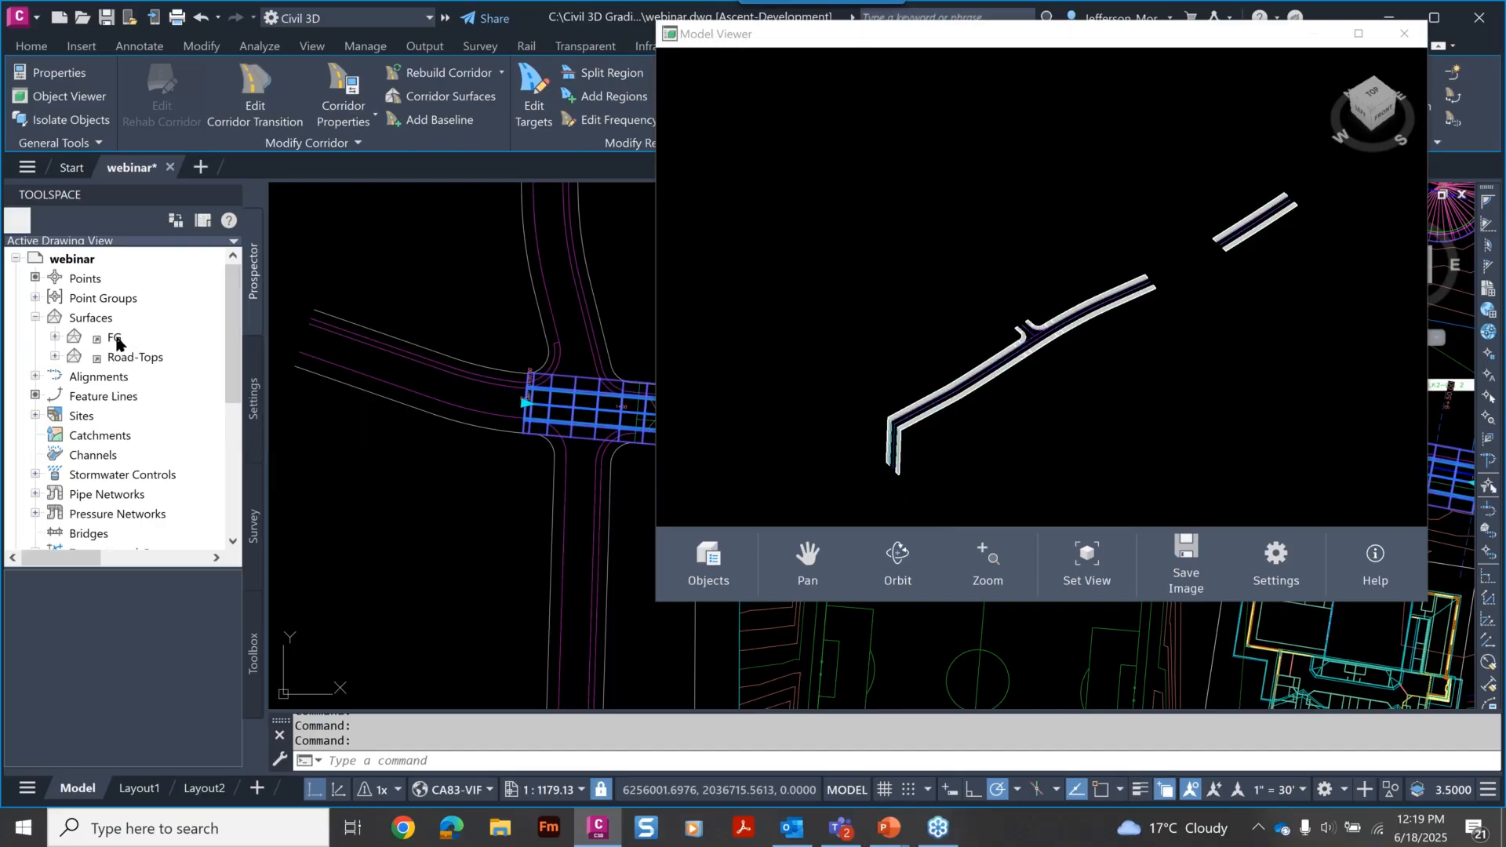
pyautogui.rightClick(116, 339)
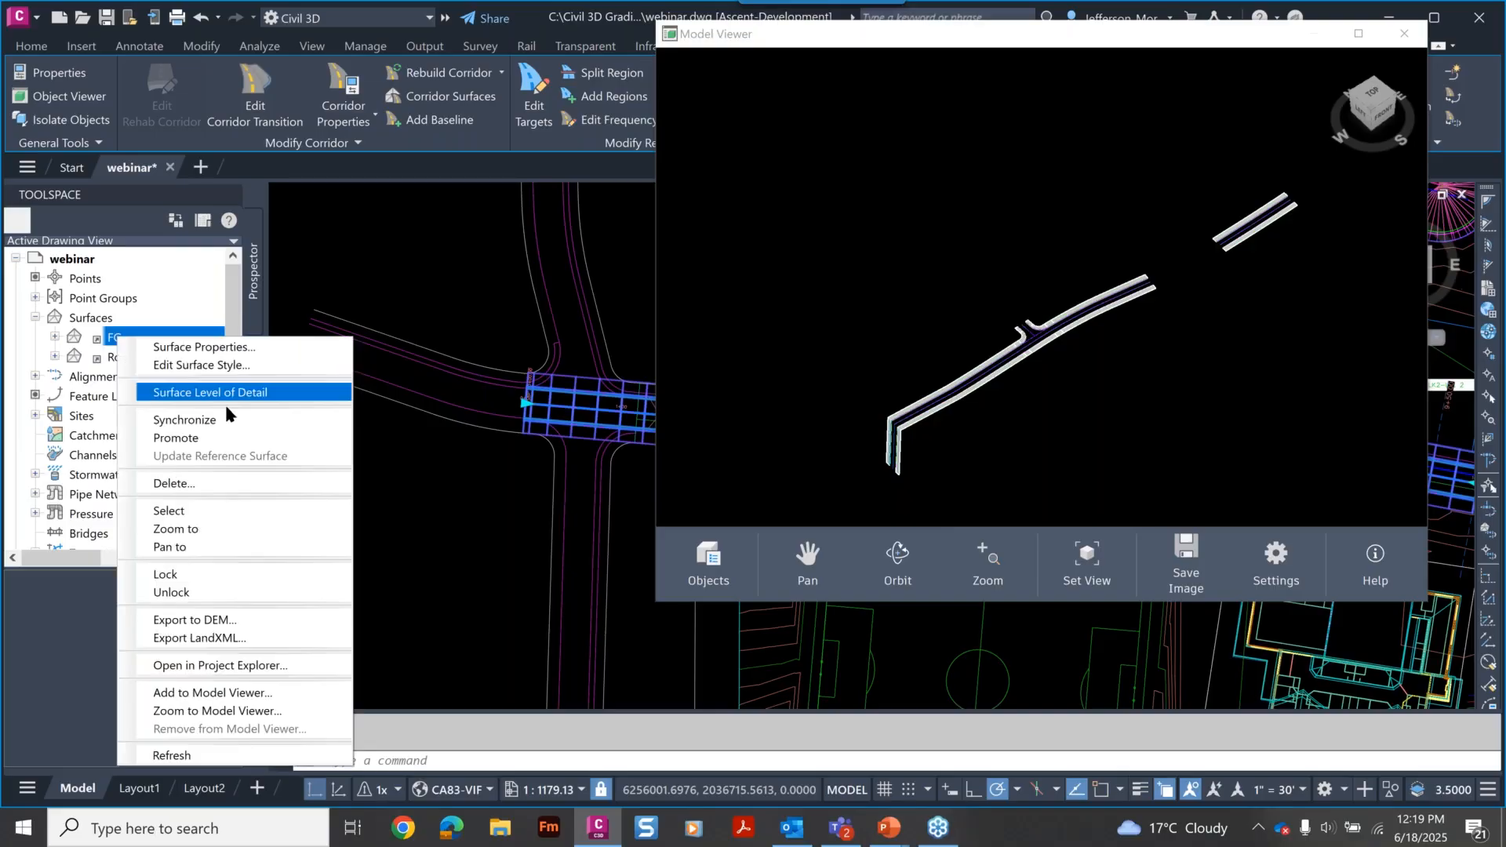
pyautogui.click(280, 695)
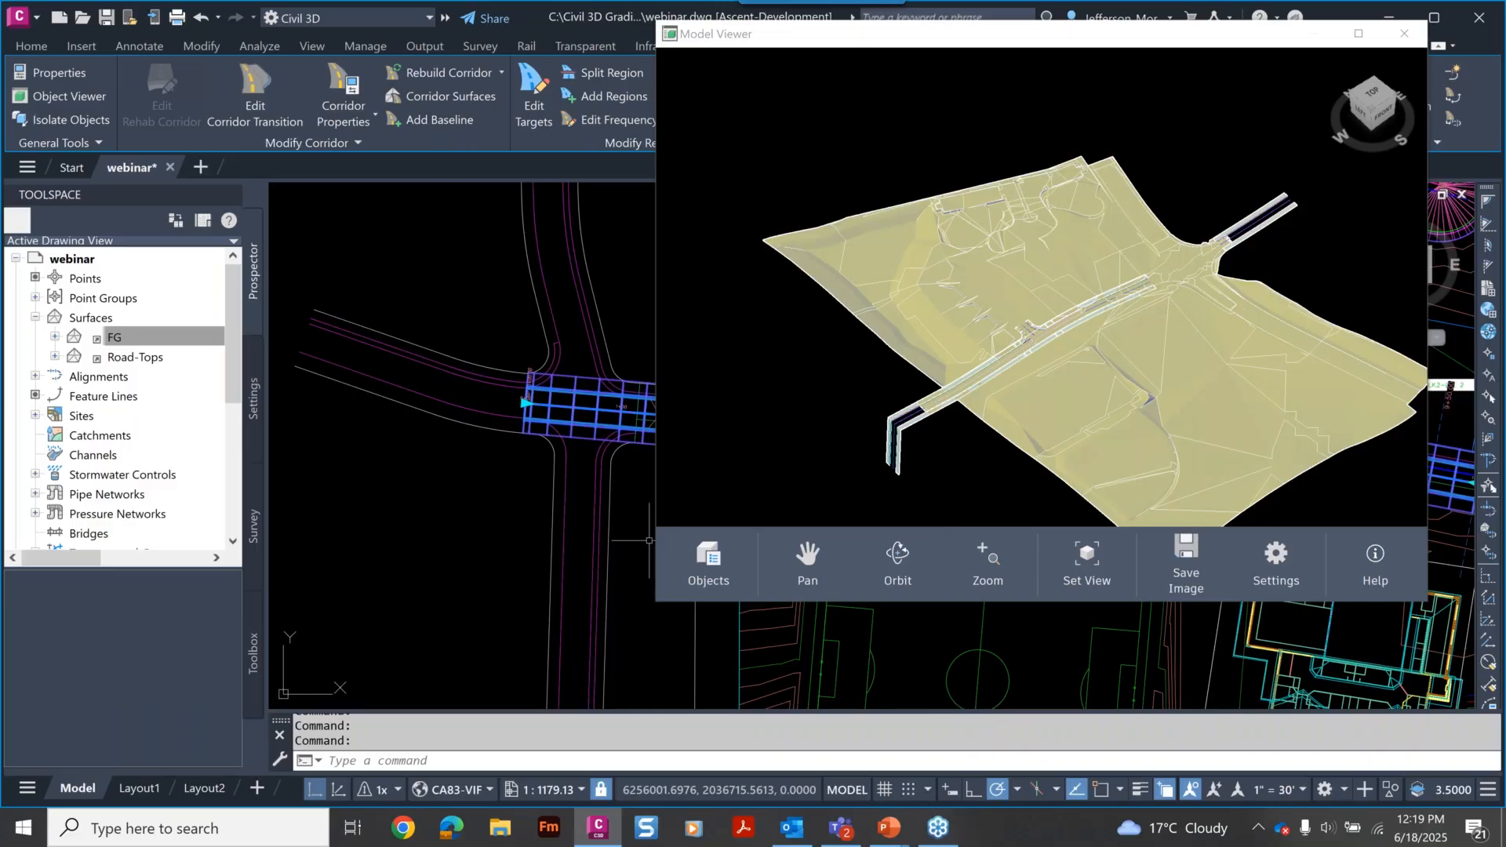
# Window-select the objects around the Jeffries Ranch and Ascent Pl intersection and add them to Model Viewer.
pyautogui.moveTo(649, 540); pyautogui.dragTo(860, 126, button='middle')
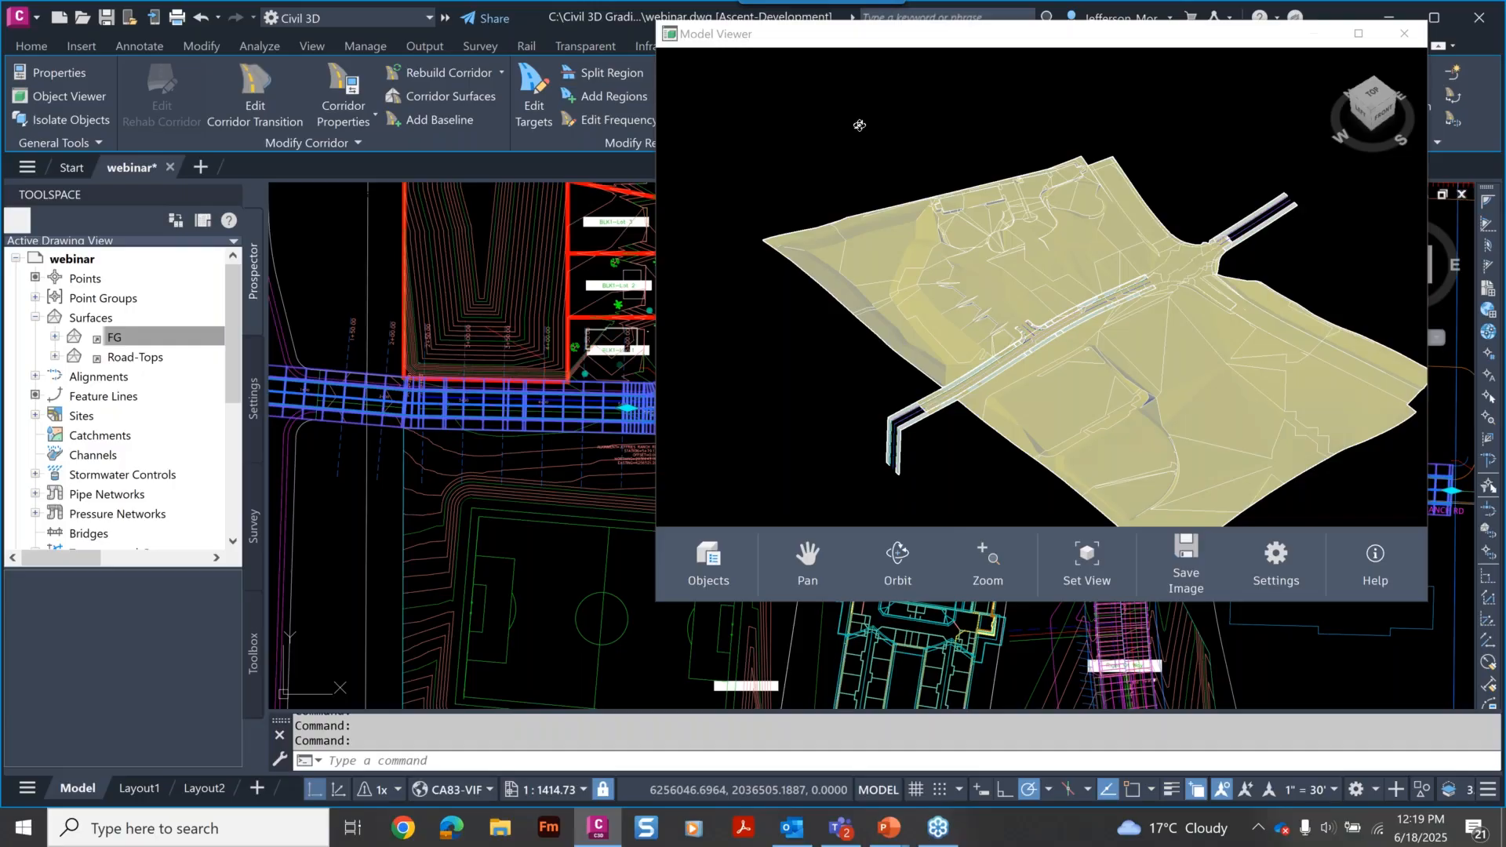
pyautogui.moveTo(860, 33); pyautogui.dragTo(204, 35)
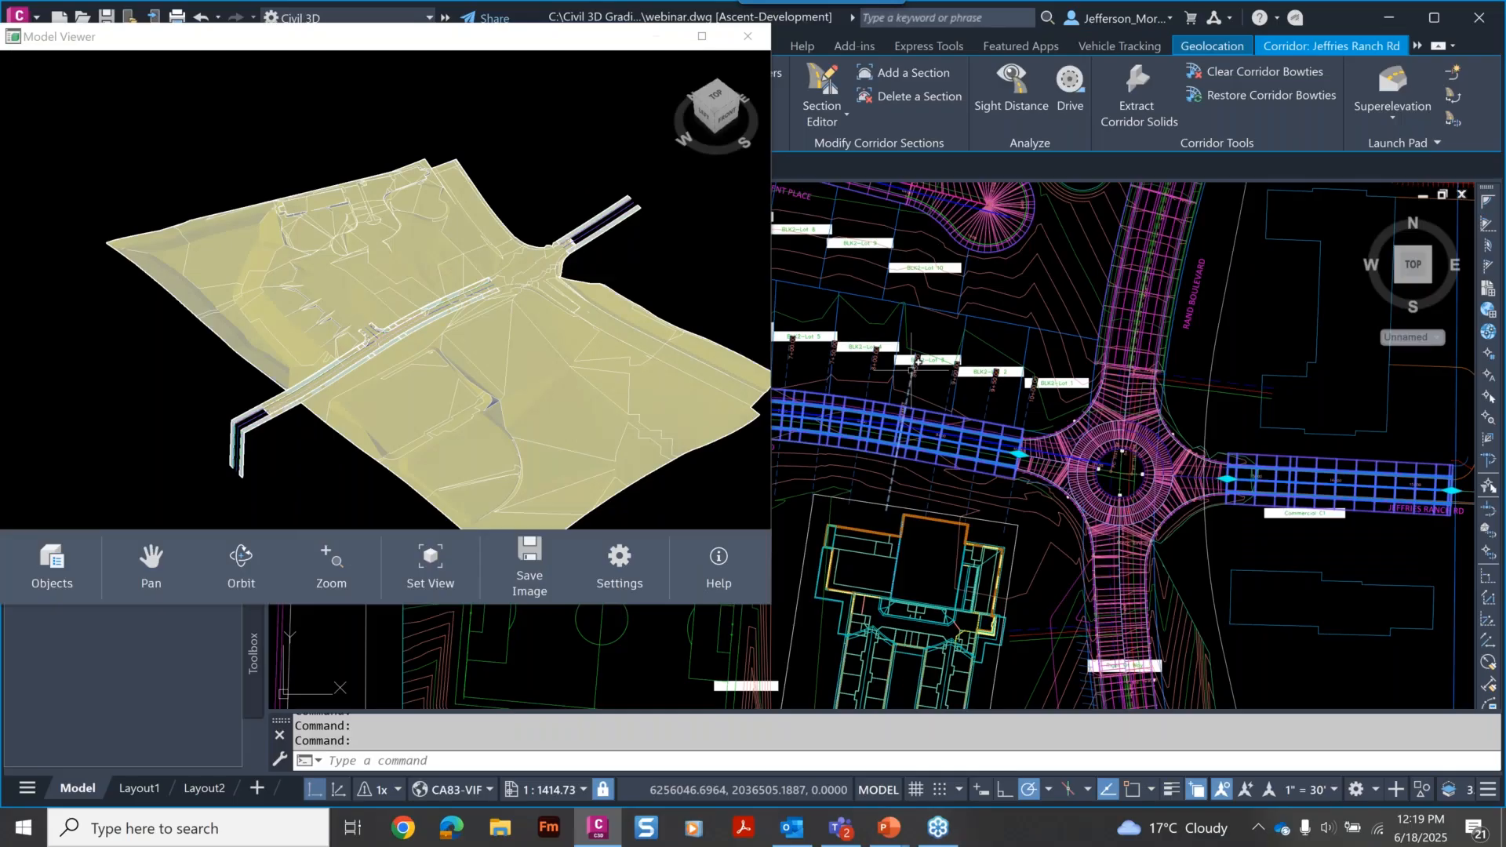
pyautogui.scroll(5, 1134, 422)
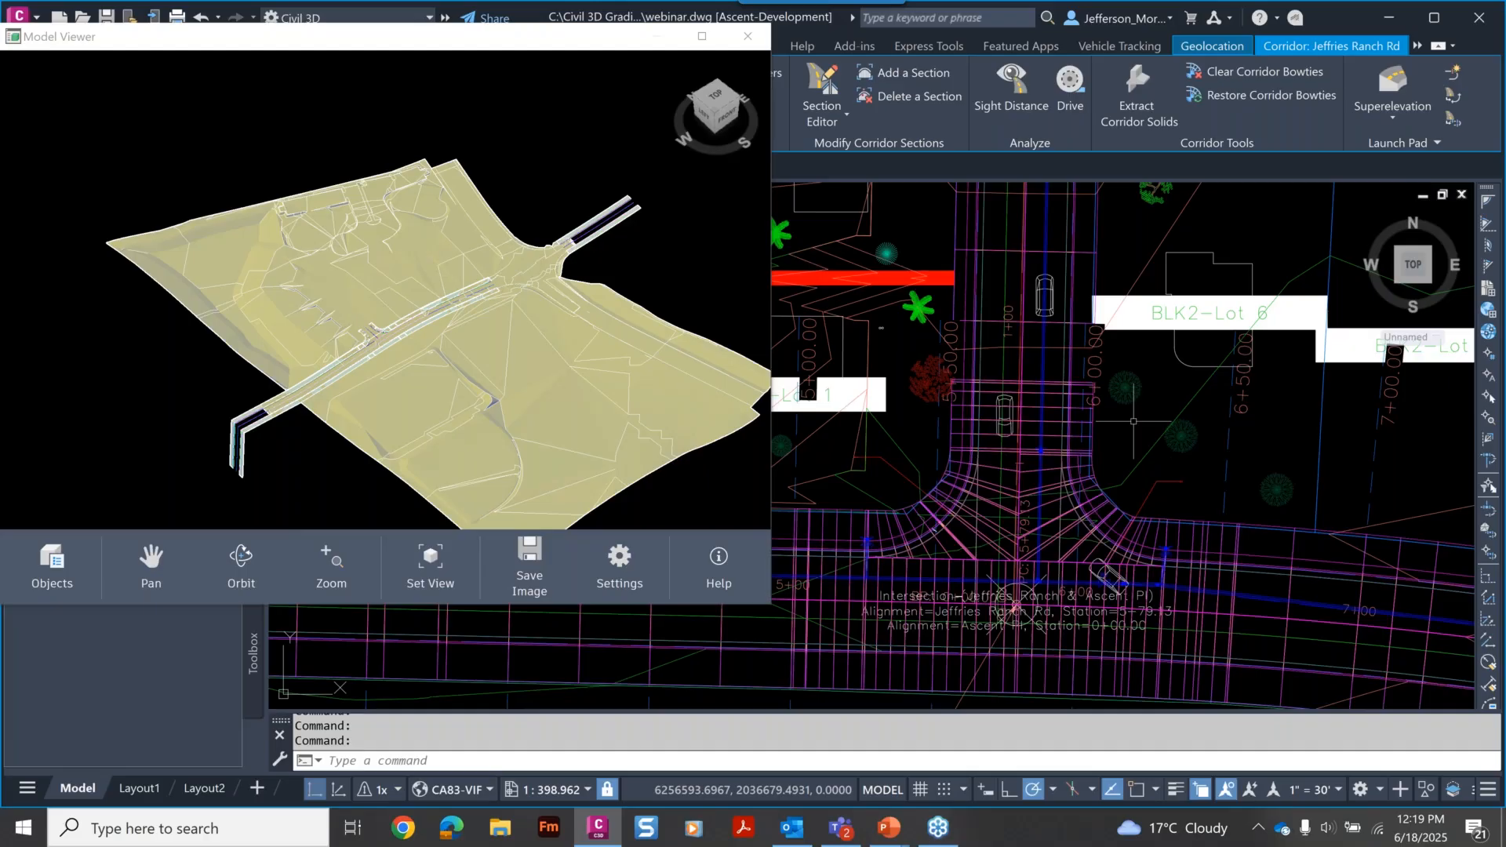
pyautogui.press('Escape')
pyautogui.click(831, 227)
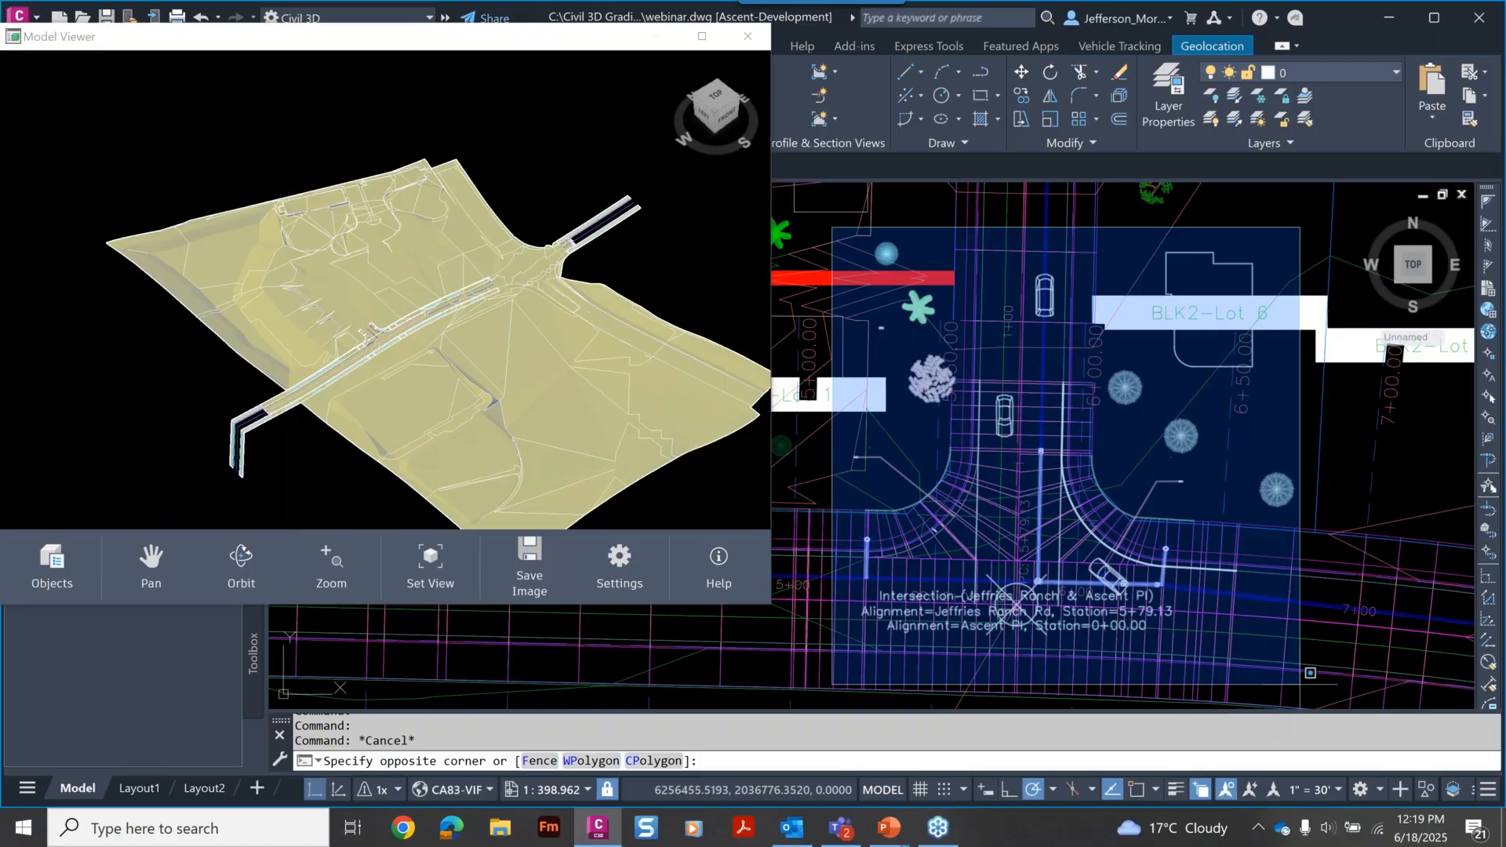
pyautogui.click(1310, 672)
pyautogui.rightClick(1323, 660)
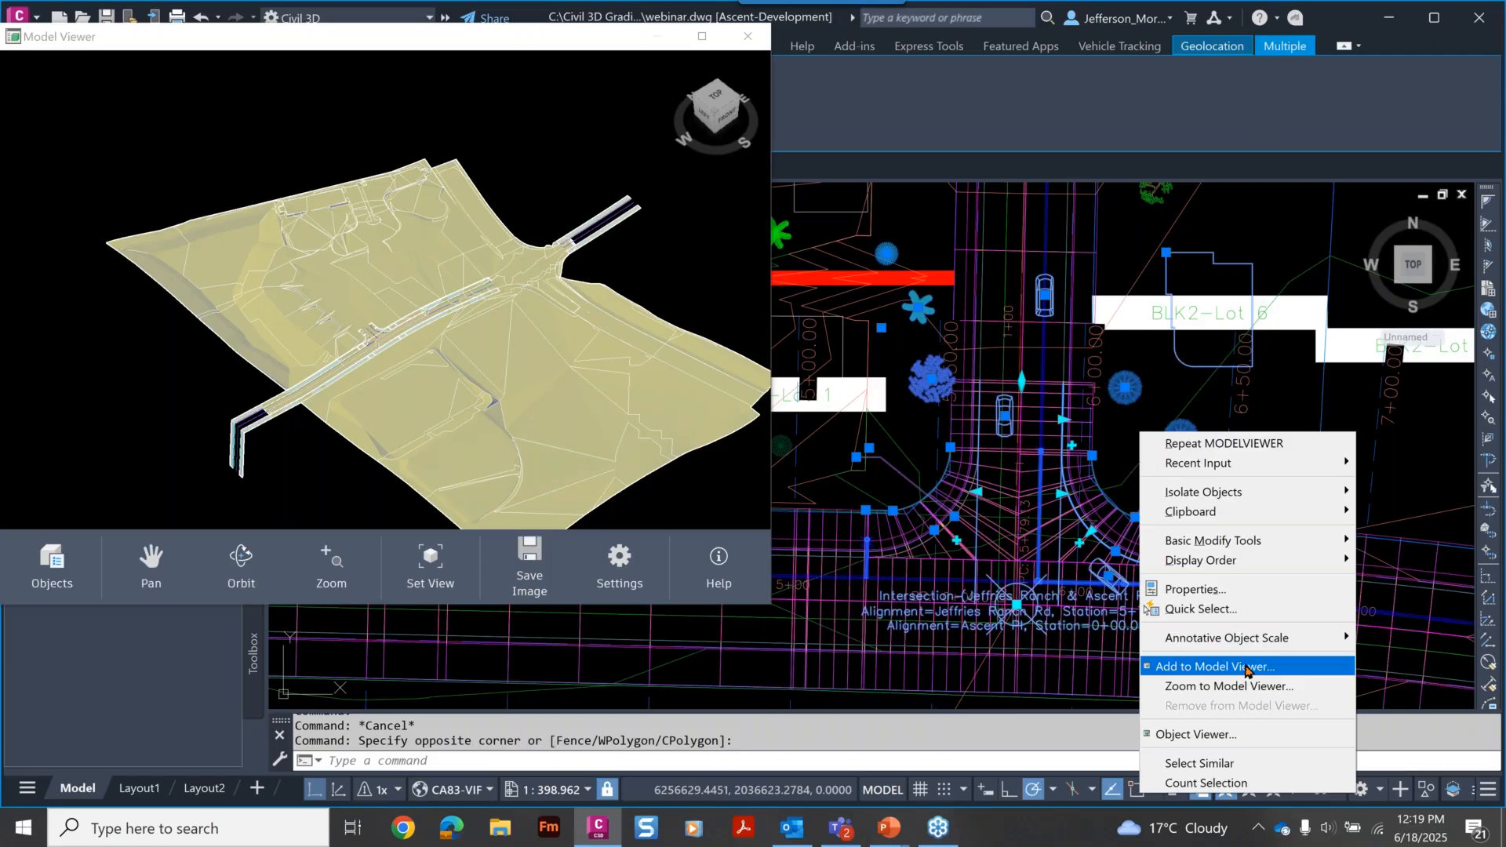
pyautogui.click(1246, 668)
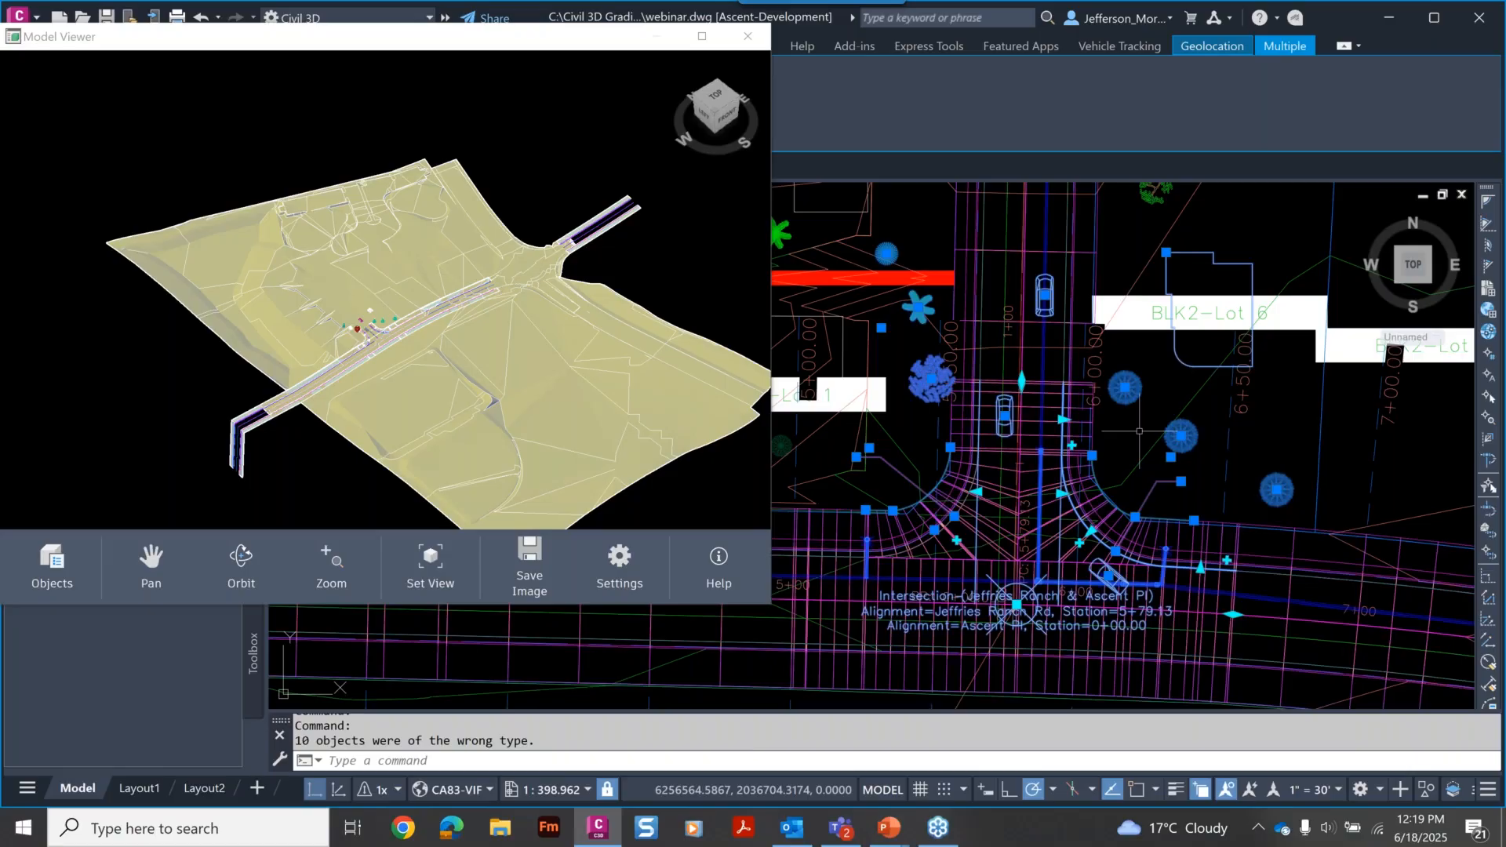
# Examine the added trees, vehicles and house near the intersection in Model Viewer up close and from a lower angle.
pyautogui.scroll(3, 372, 343)
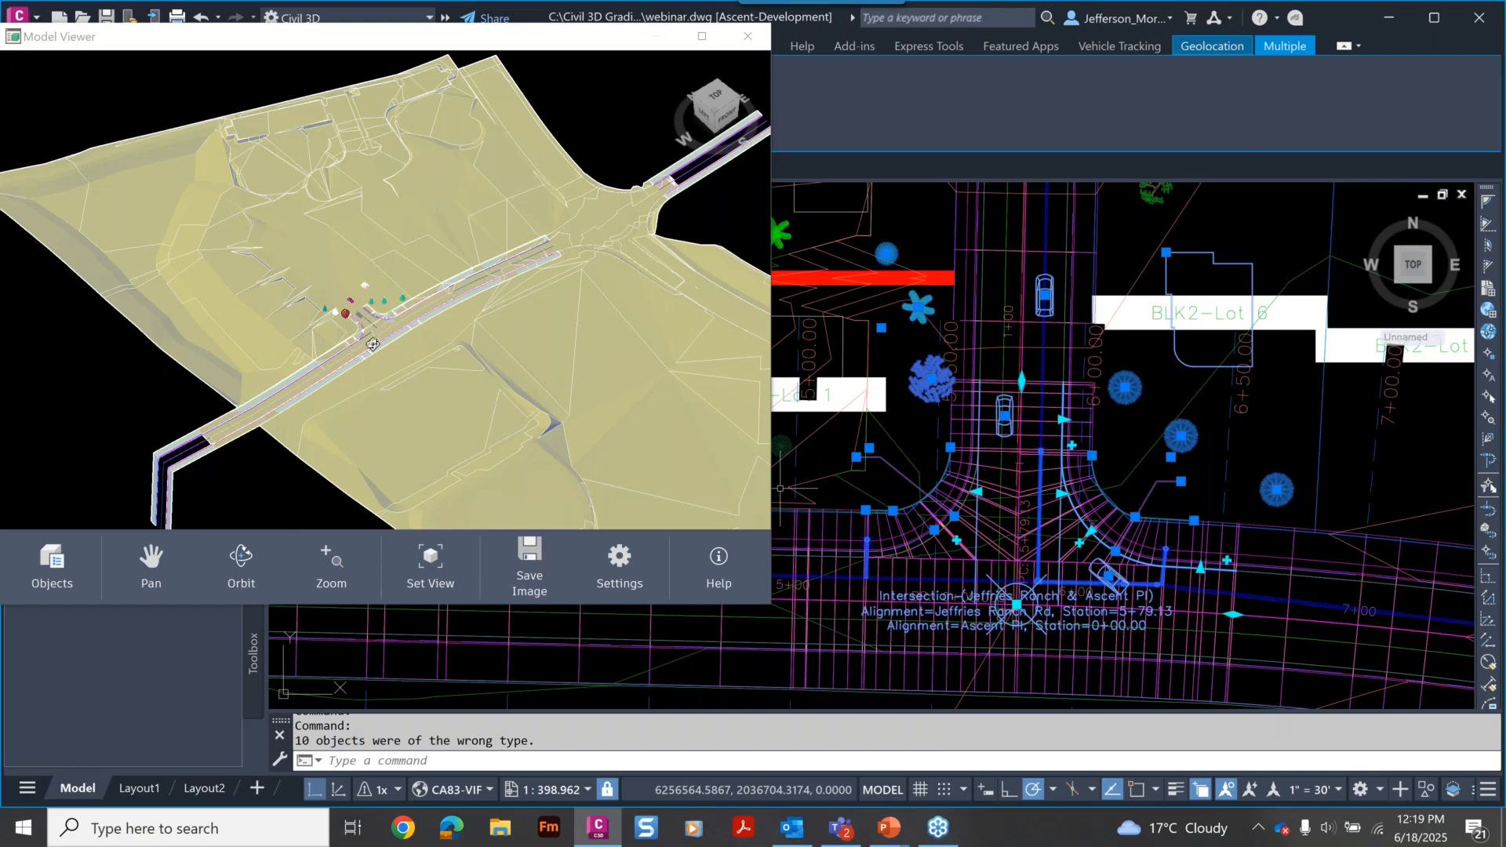
pyautogui.scroll(5, 372, 344)
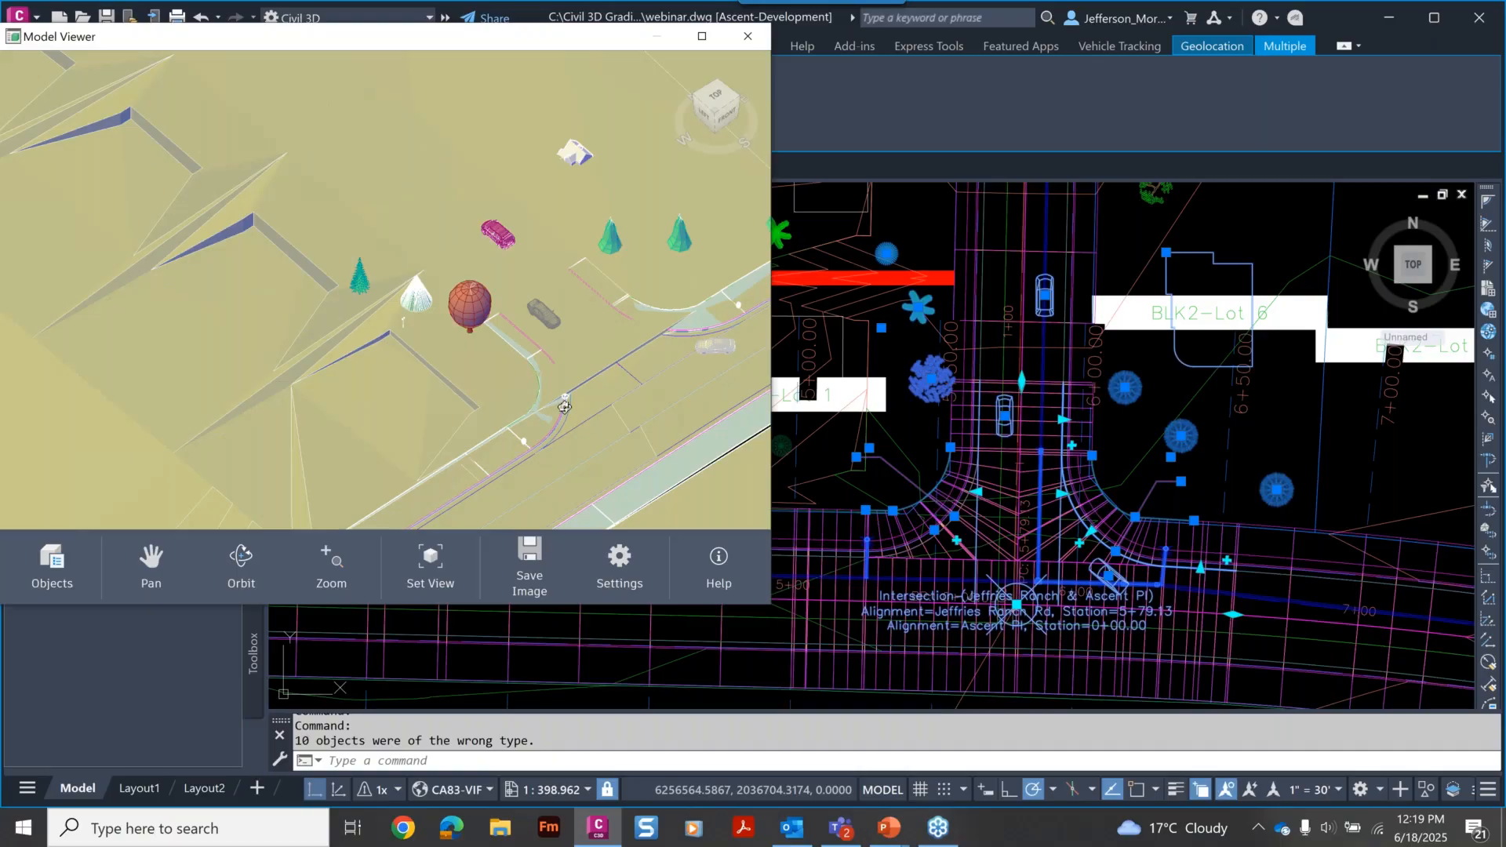
pyautogui.moveTo(564, 405); pyautogui.dragTo(630, 349)
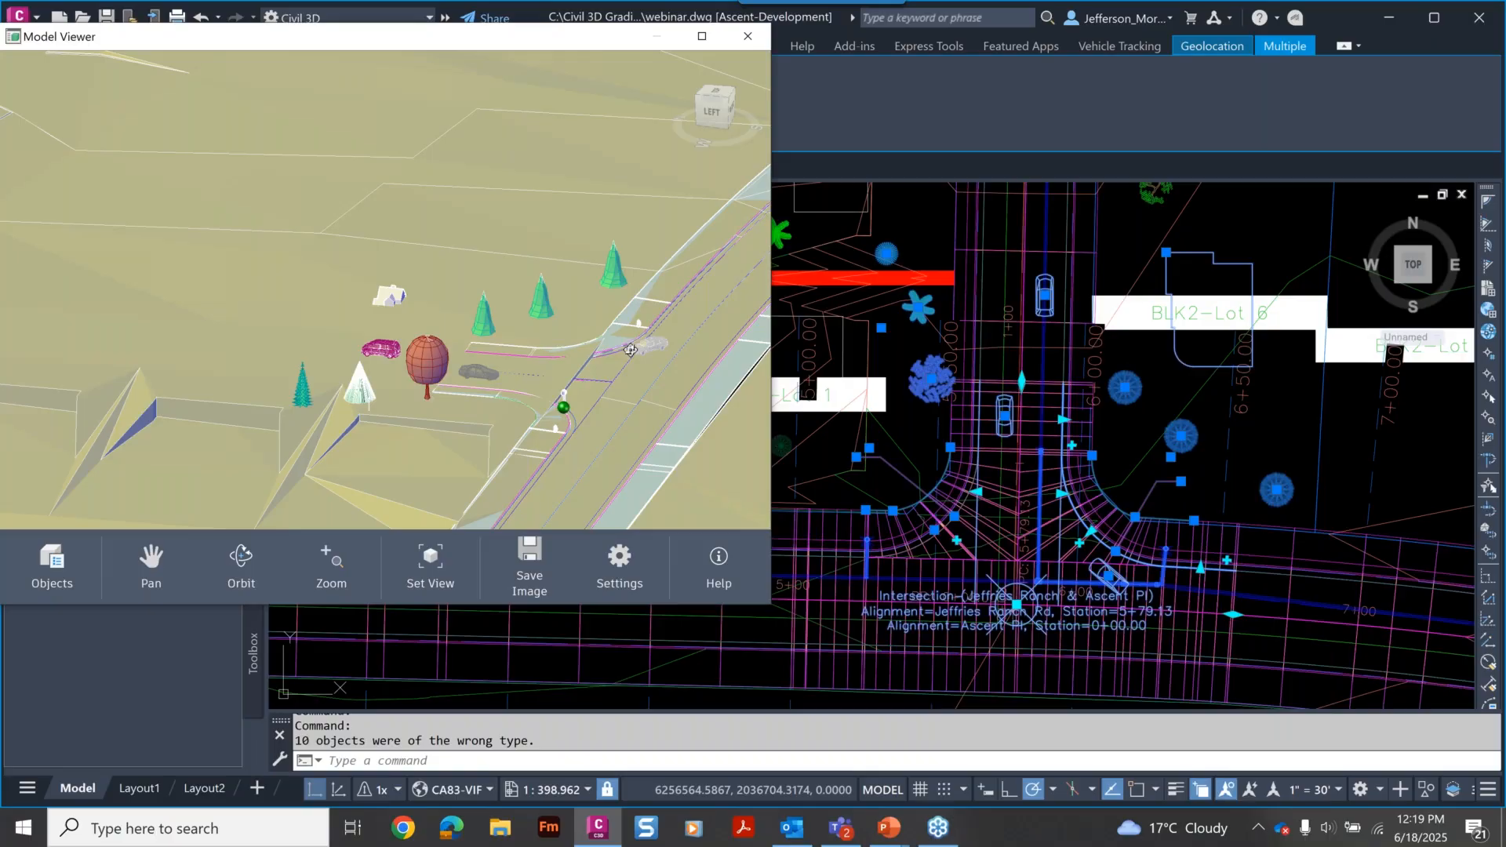
# Expand the Pressure Pipe Networks and Blocks categories in Model Viewer's object list and inspect the road sign up close.
pyautogui.click(438, 595)
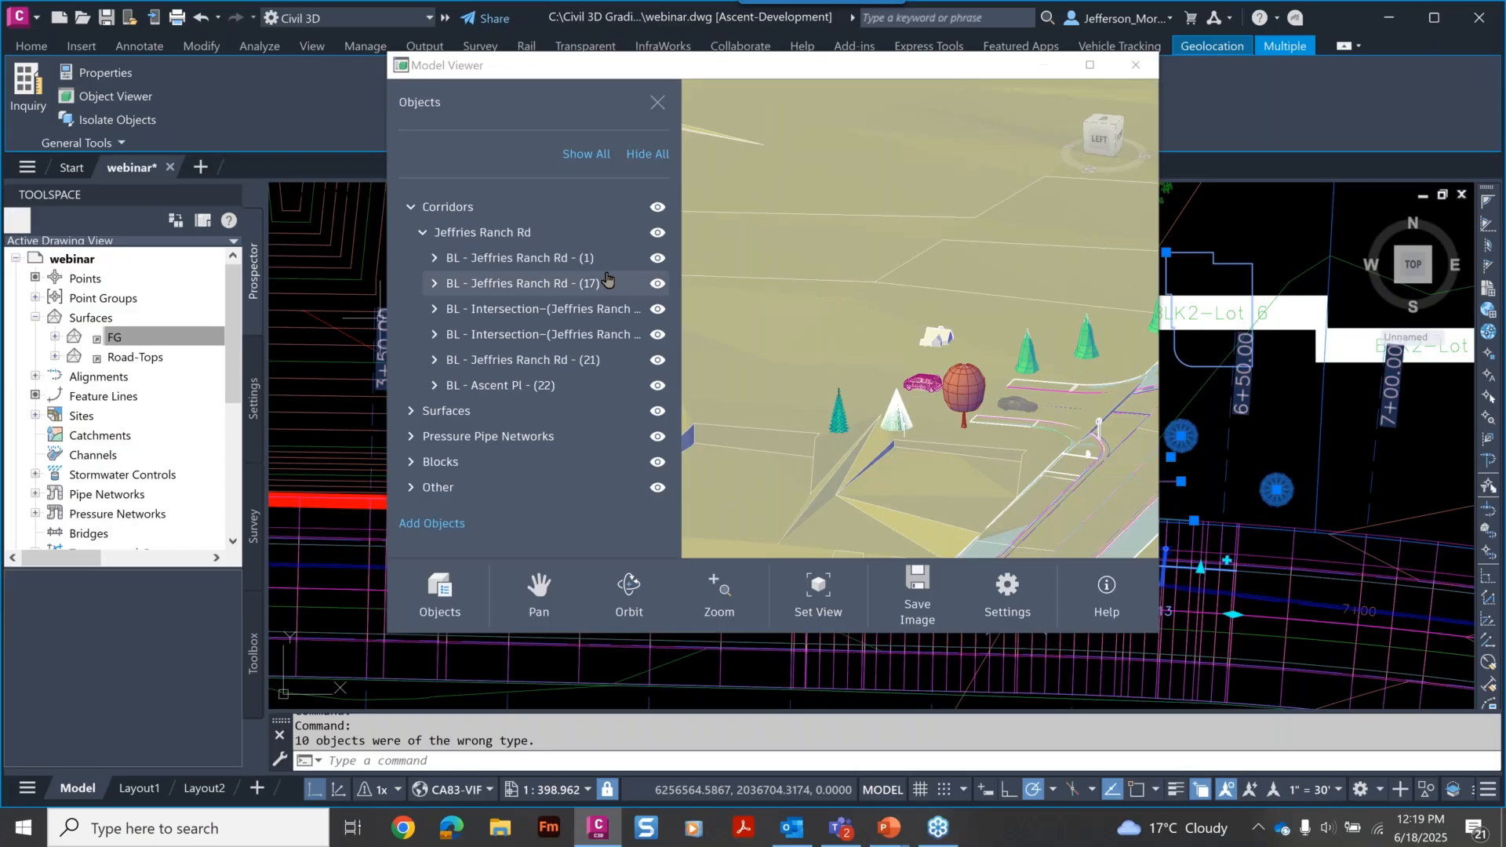
pyautogui.click(411, 436)
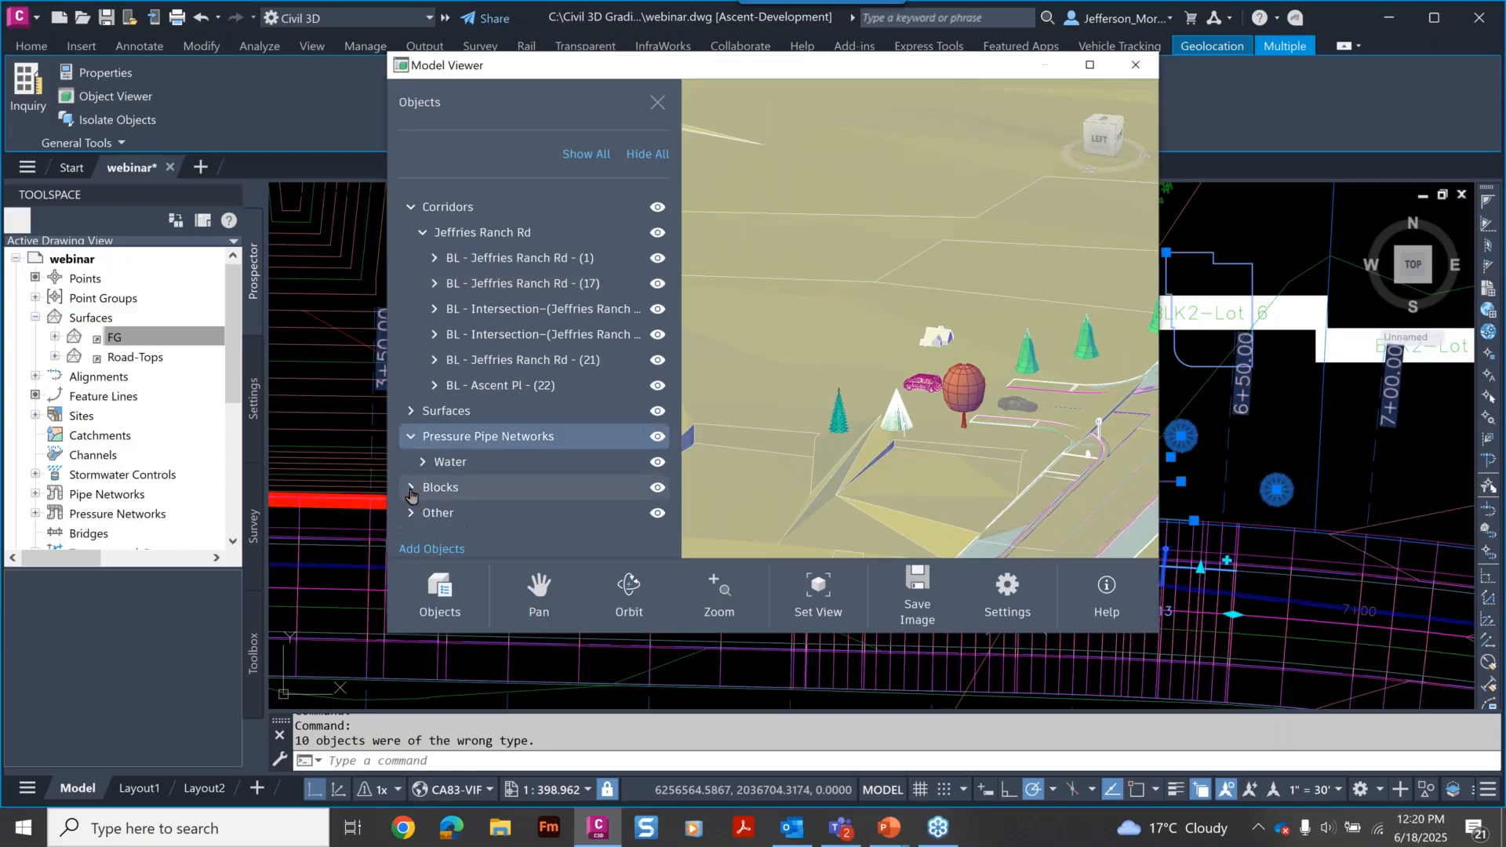
pyautogui.click(413, 487)
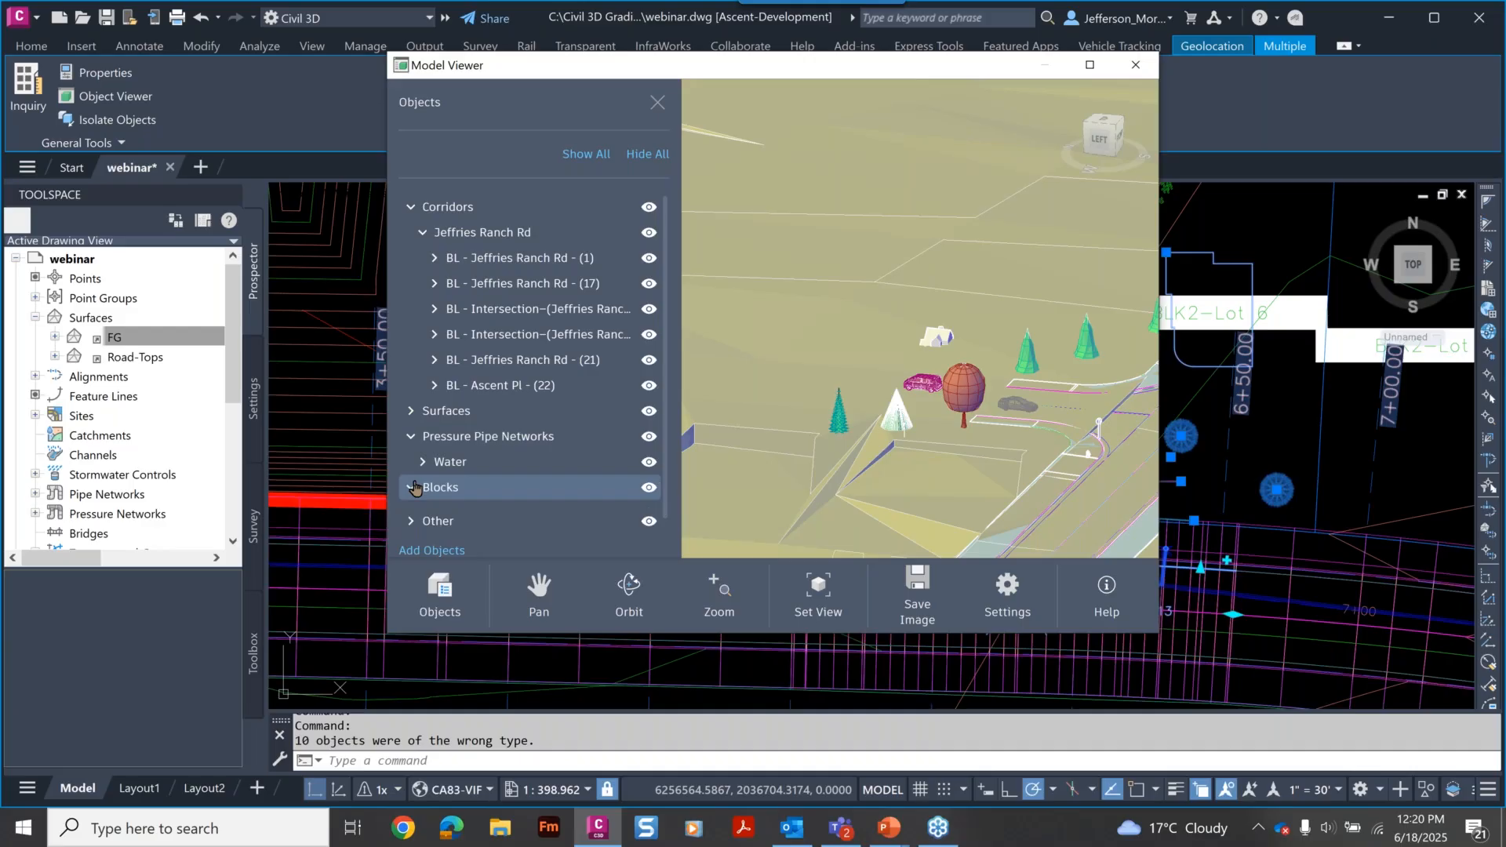
pyautogui.scroll(-3, 556, 488)
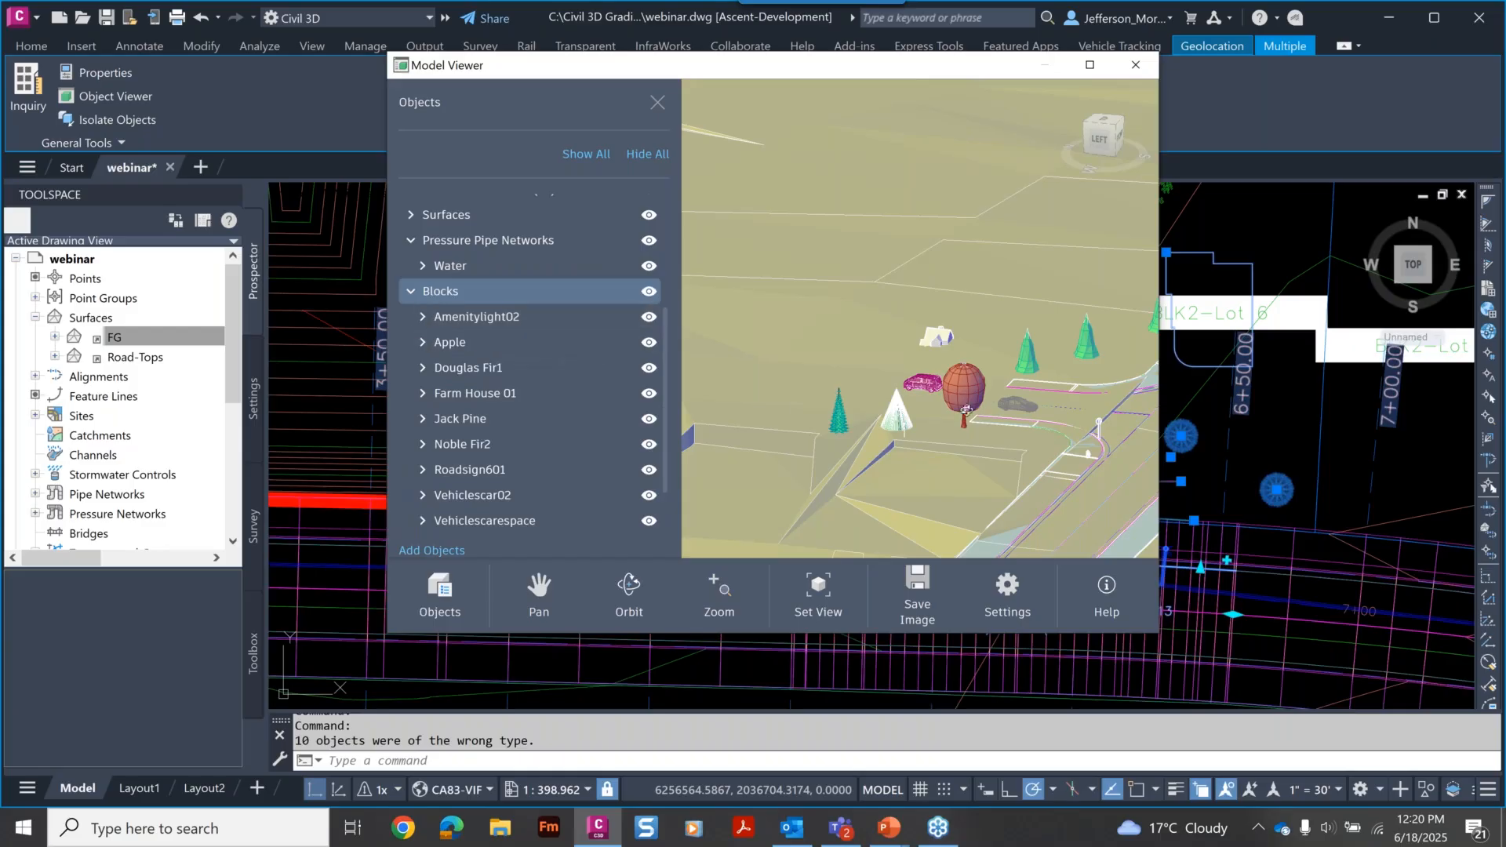
pyautogui.scroll(1, 1127, 443)
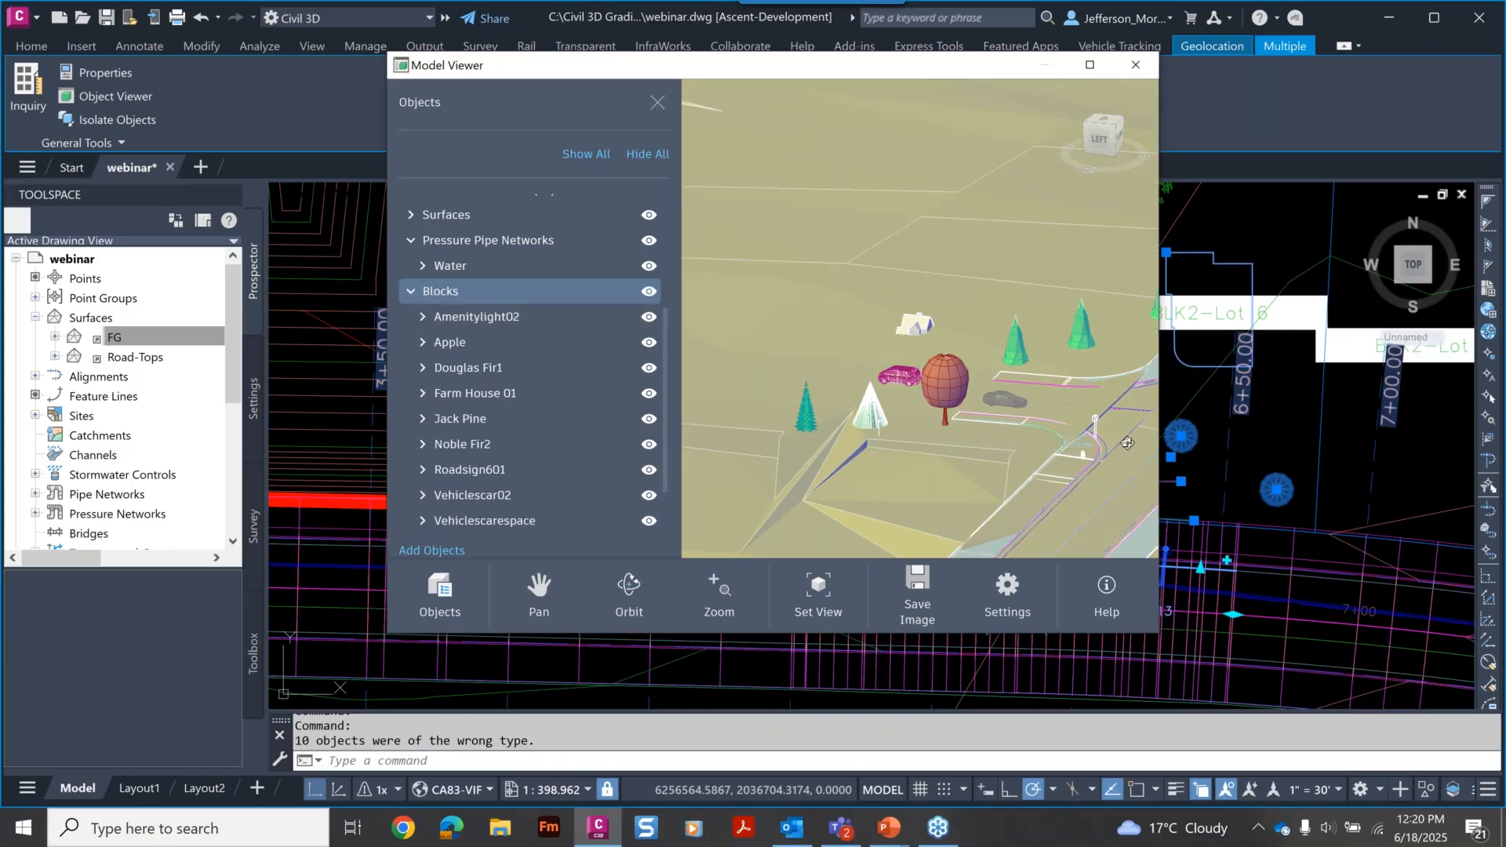
pyautogui.scroll(1, 1127, 443)
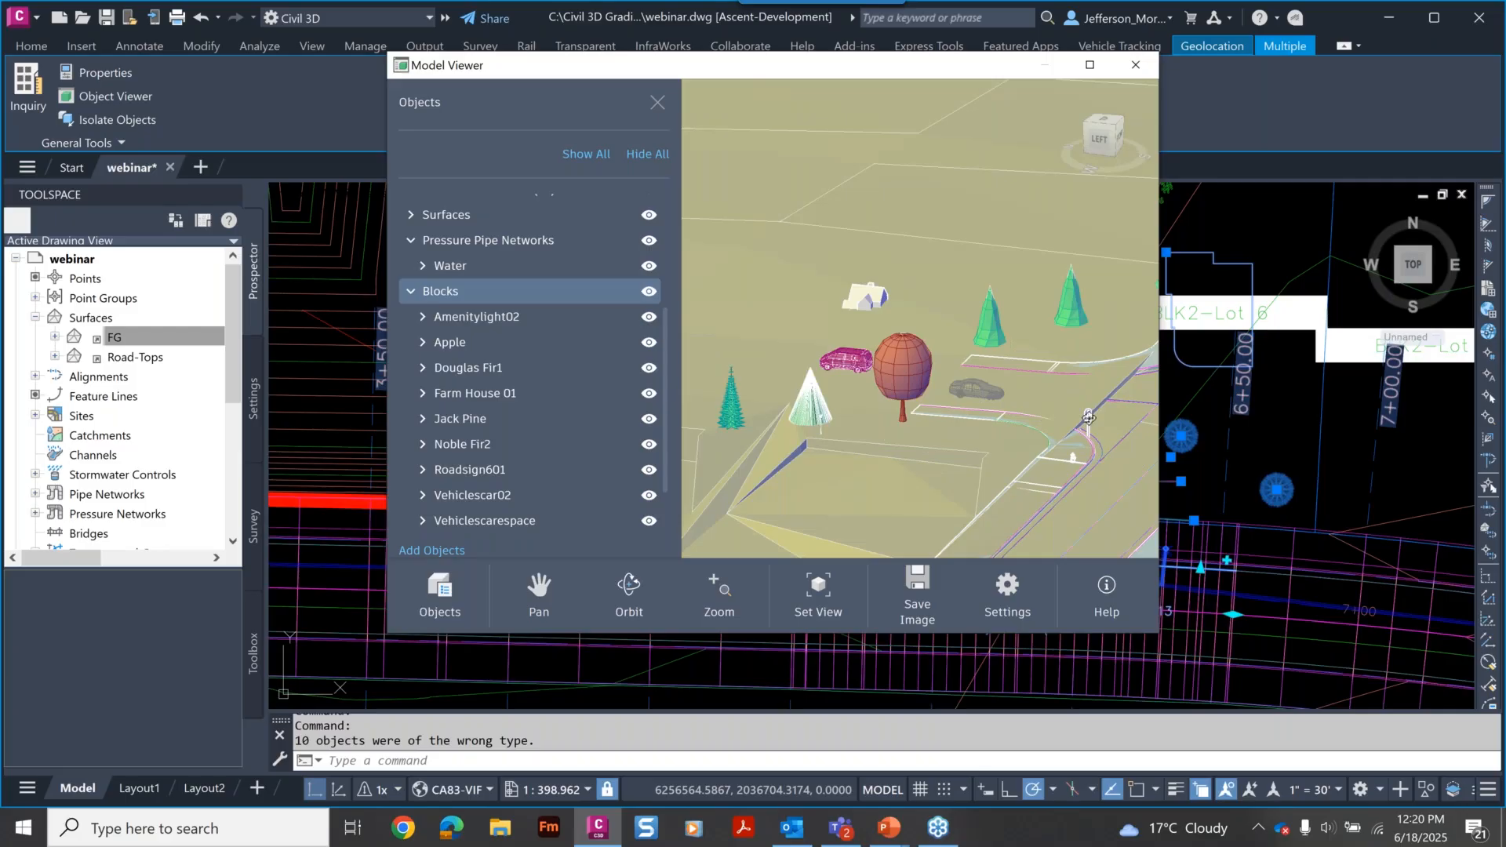
pyautogui.scroll(4, 1087, 417)
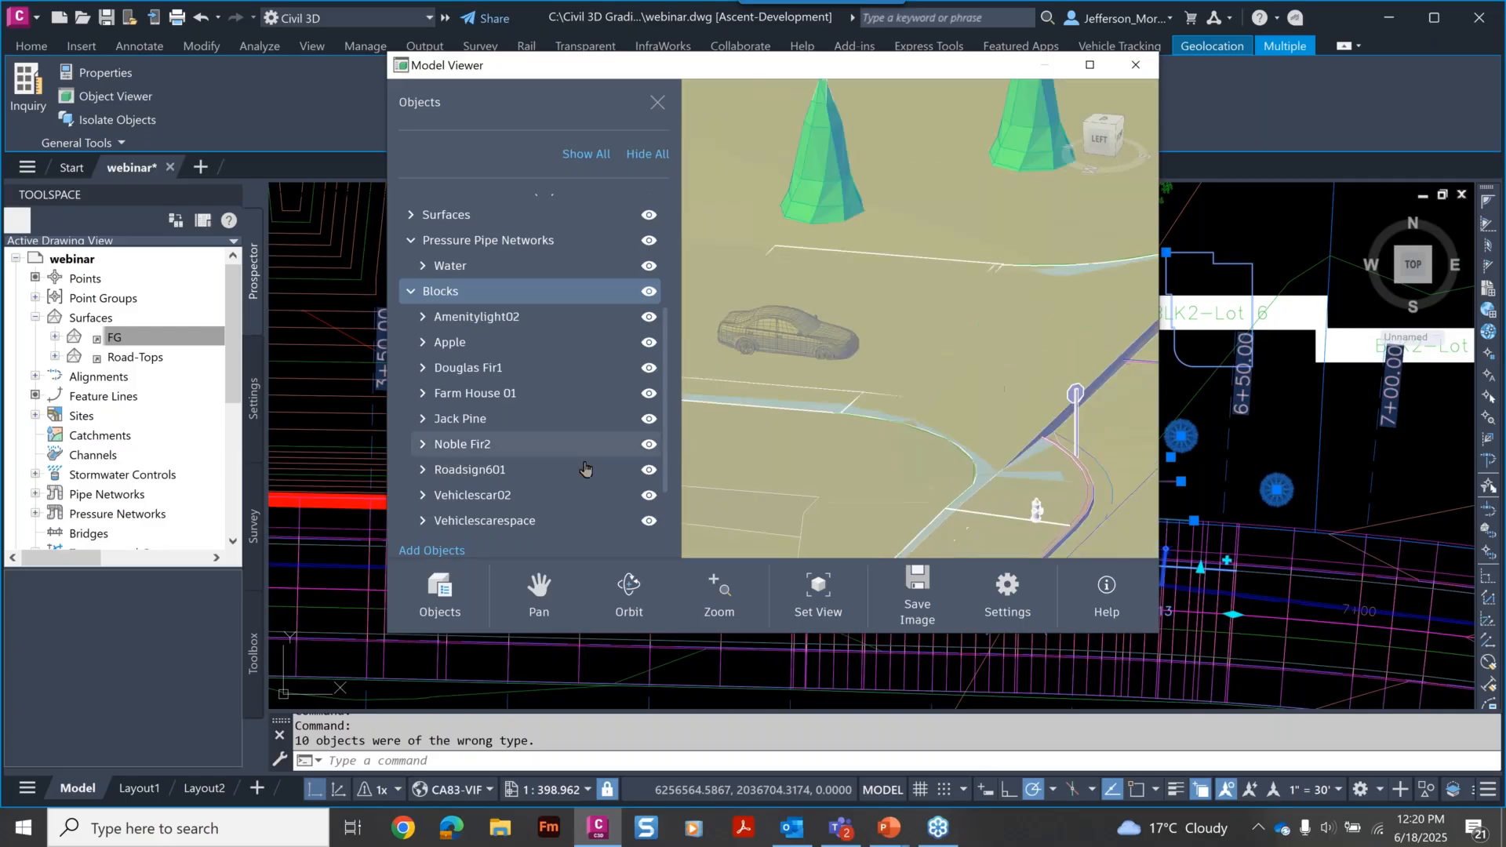
# Hide and redisplay the Roadsign601-14 block, and do the same for the entire Blocks category.
pyautogui.click(421, 473)
pyautogui.click(649, 496)
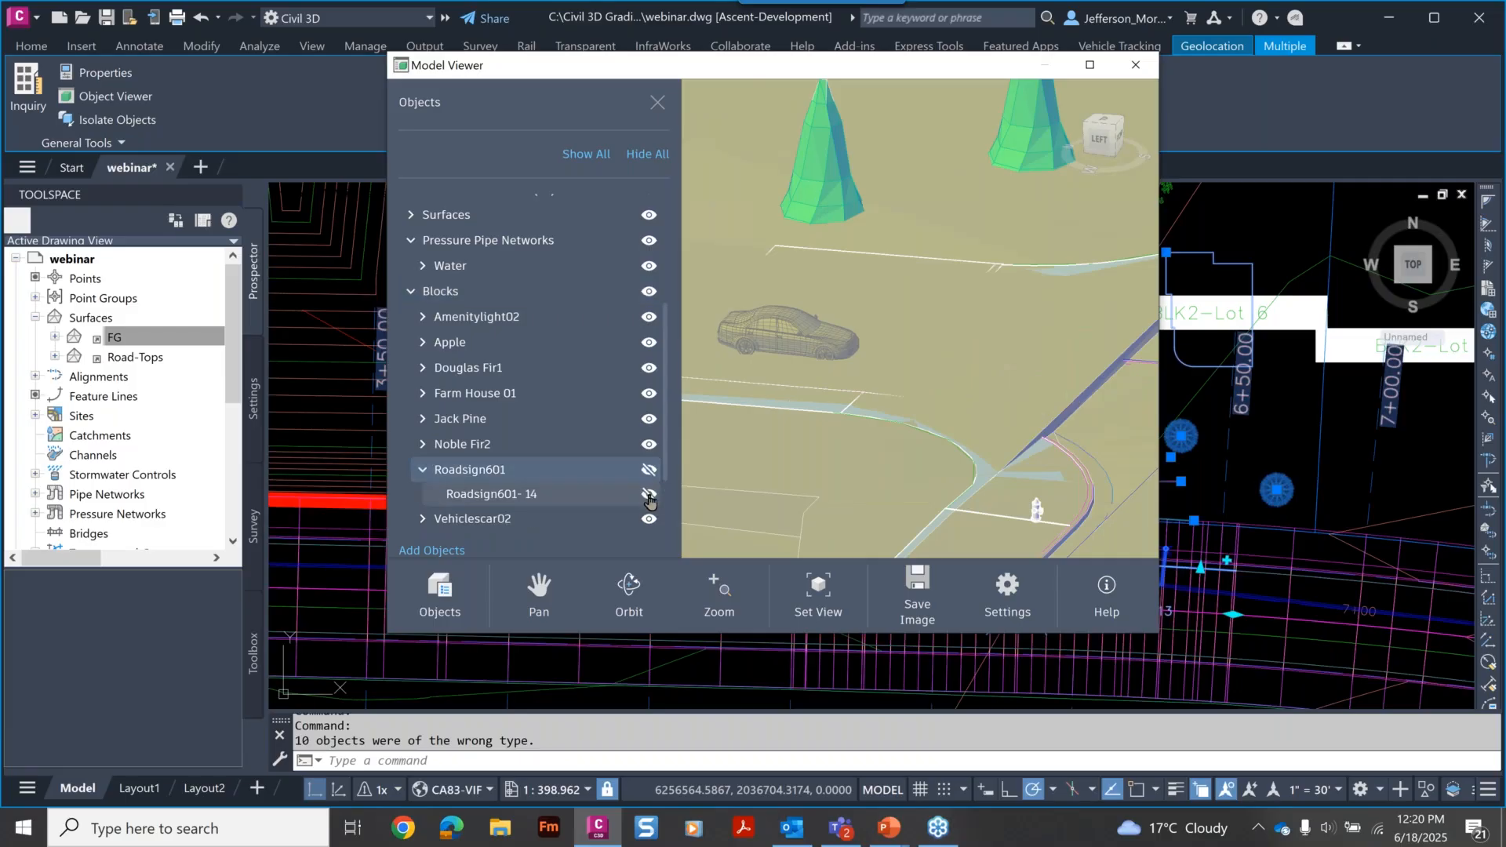
pyautogui.click(649, 496)
pyautogui.scroll(-1, 580, 408)
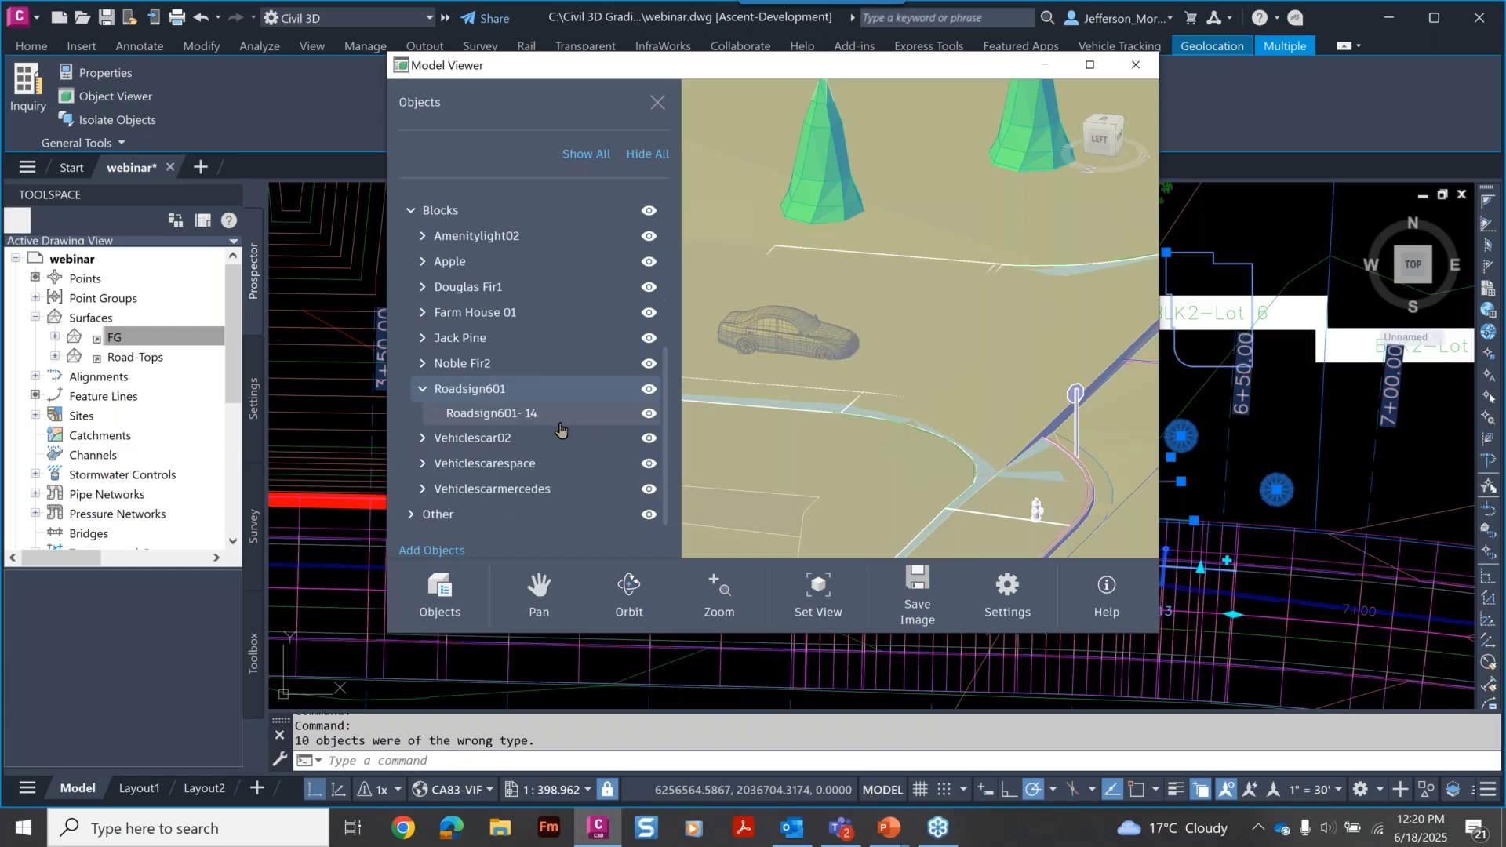
pyautogui.scroll(5, 558, 427)
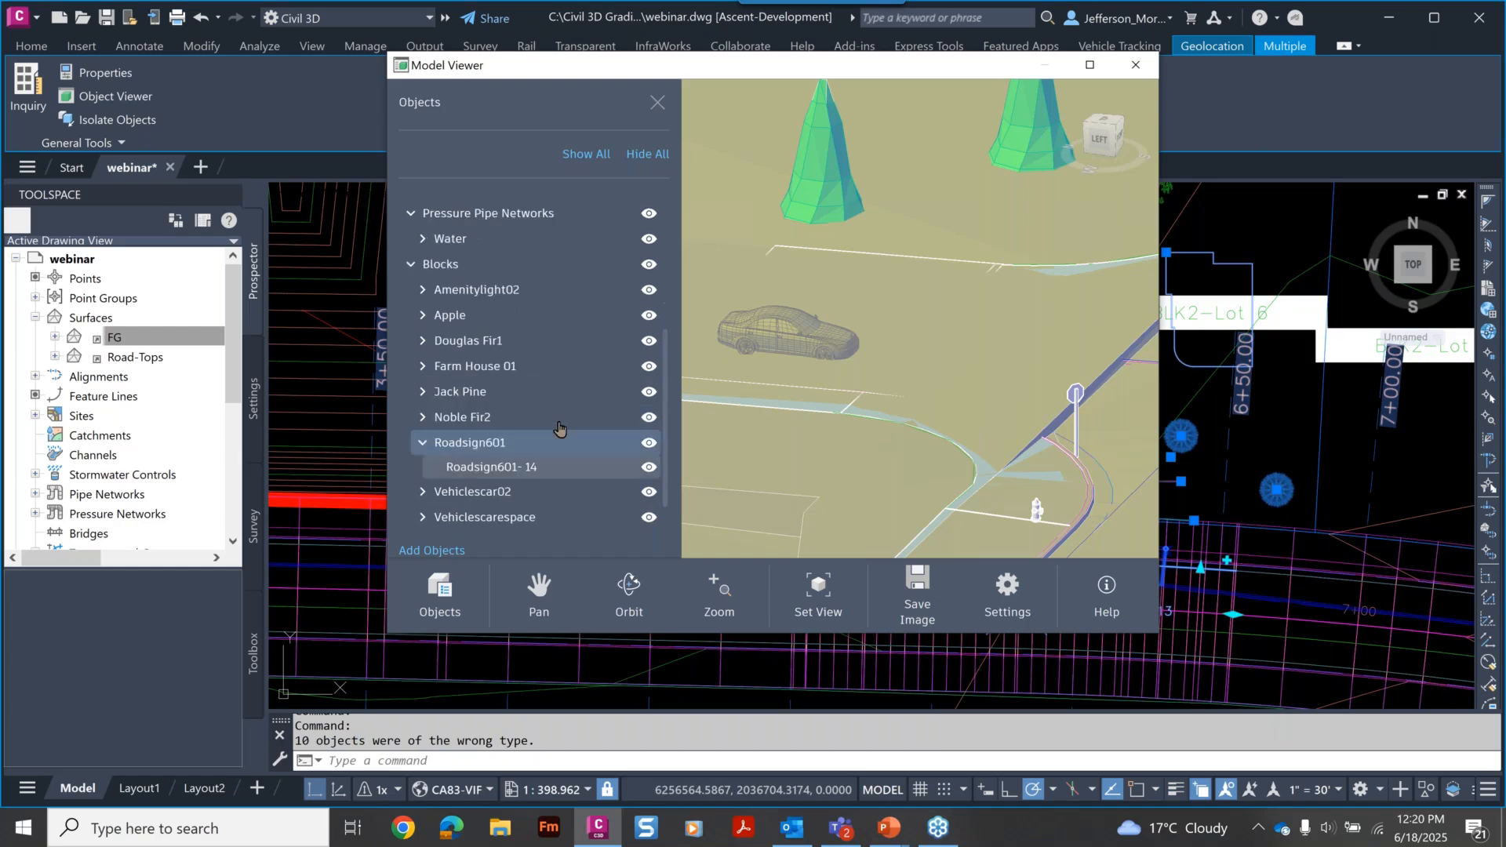
pyautogui.click(649, 488)
pyautogui.click(650, 488)
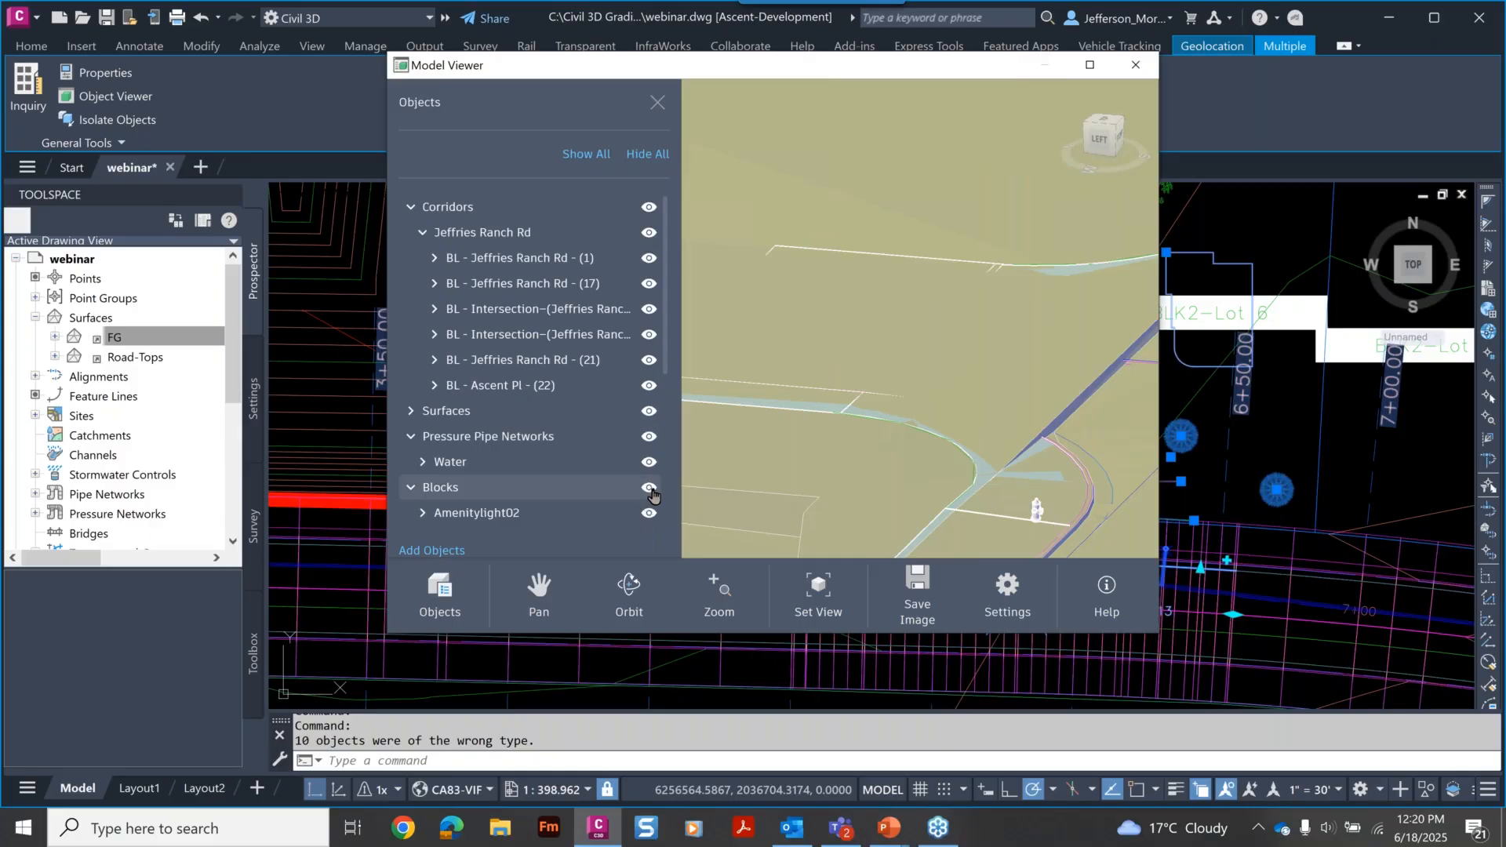
# Expand the Water pressure network in the object list and inspect its pipes and fittings from beneath the FG surface.
pyautogui.click(424, 462)
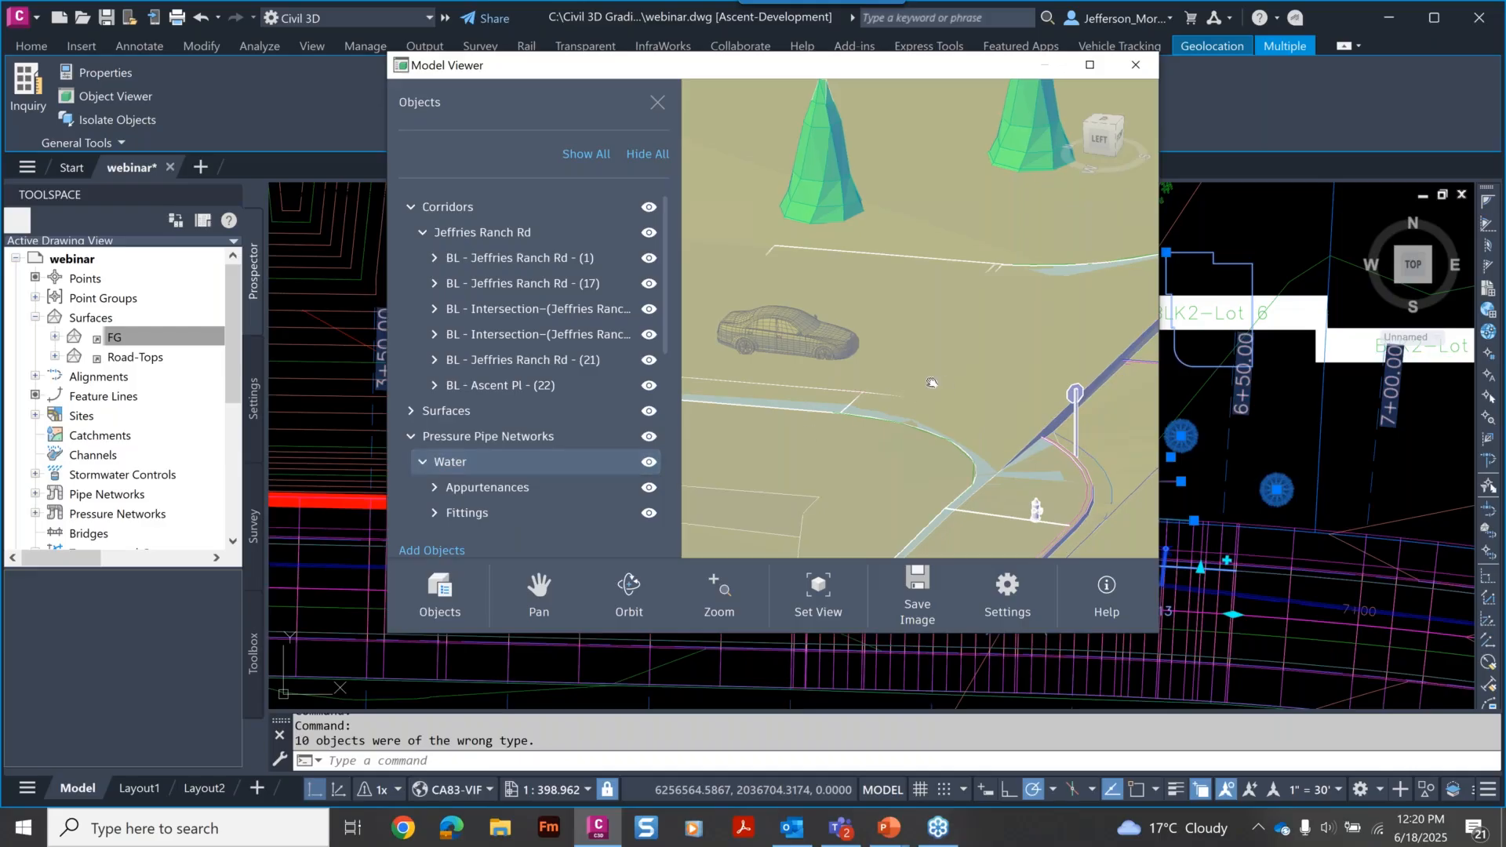
pyautogui.moveTo(932, 383); pyautogui.dragTo(902, 437)
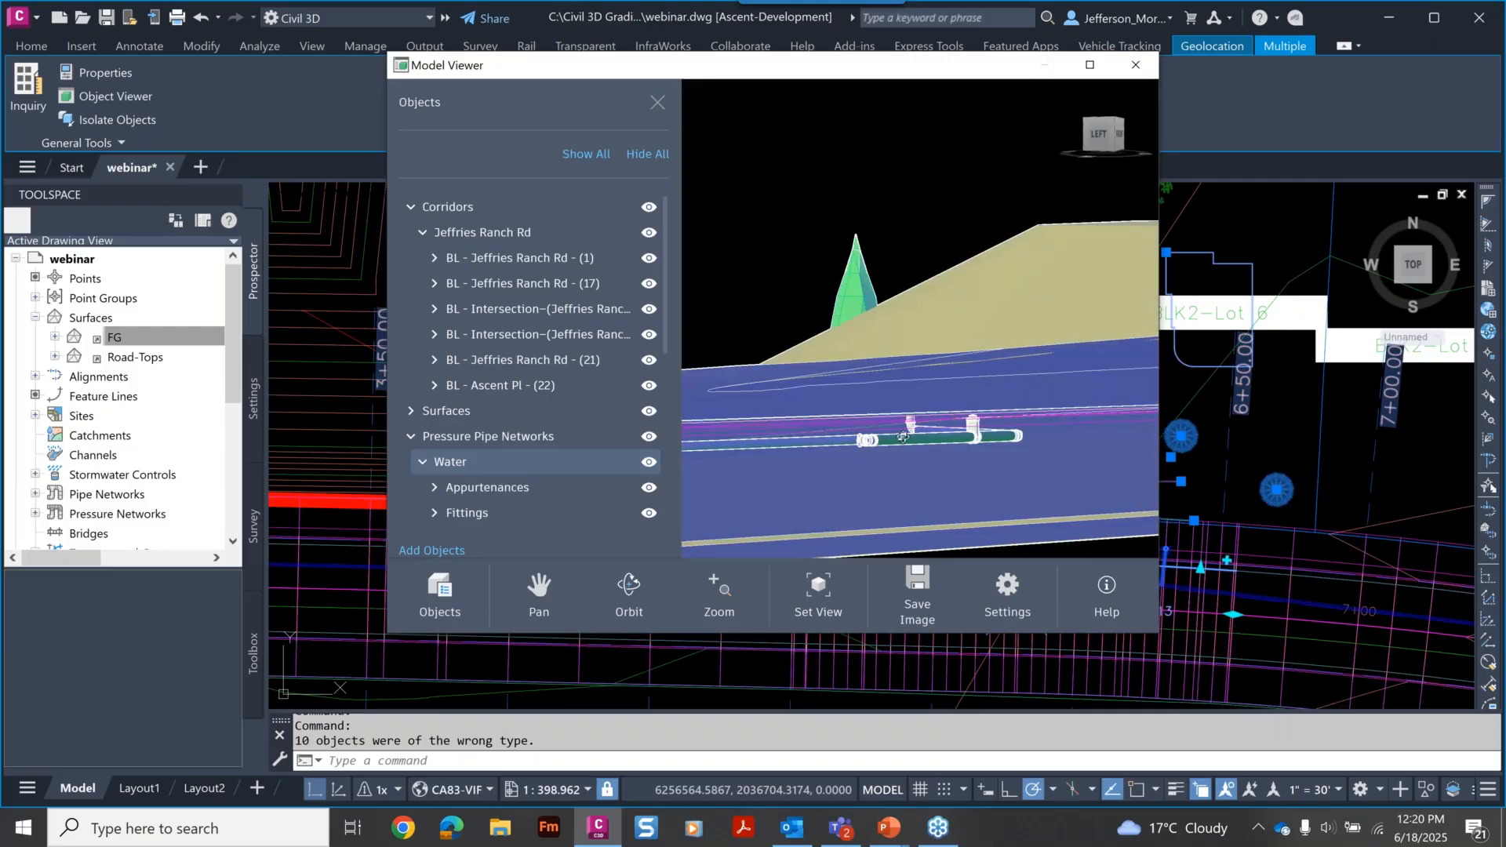
pyautogui.scroll(8, 902, 437)
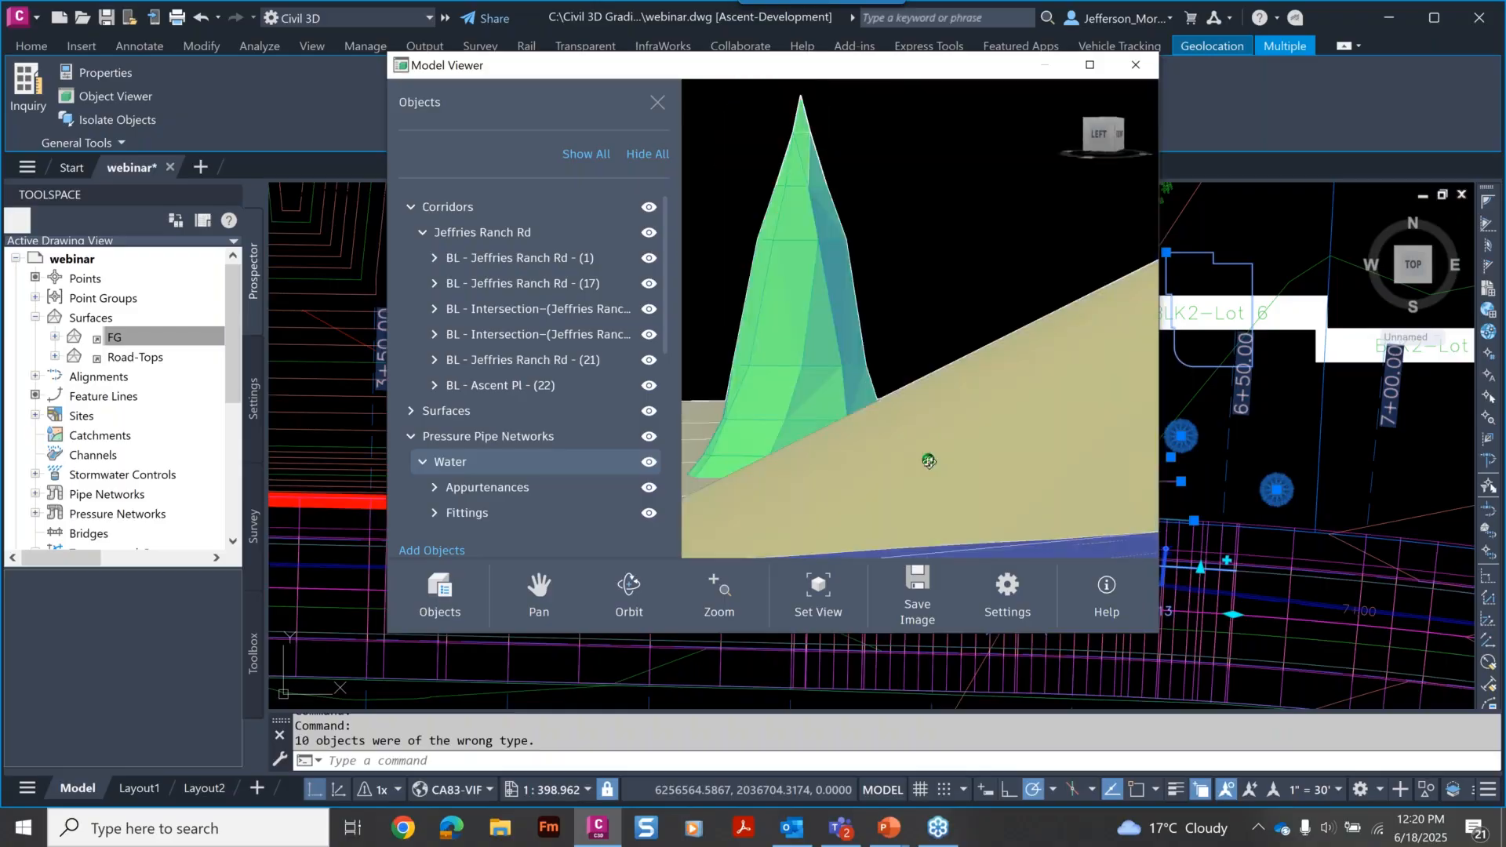
pyautogui.moveTo(949, 478)
pyautogui.mouseDown()
pyautogui.moveTo(945, 435)
pyautogui.moveTo(943, 486)
pyautogui.mouseUp()
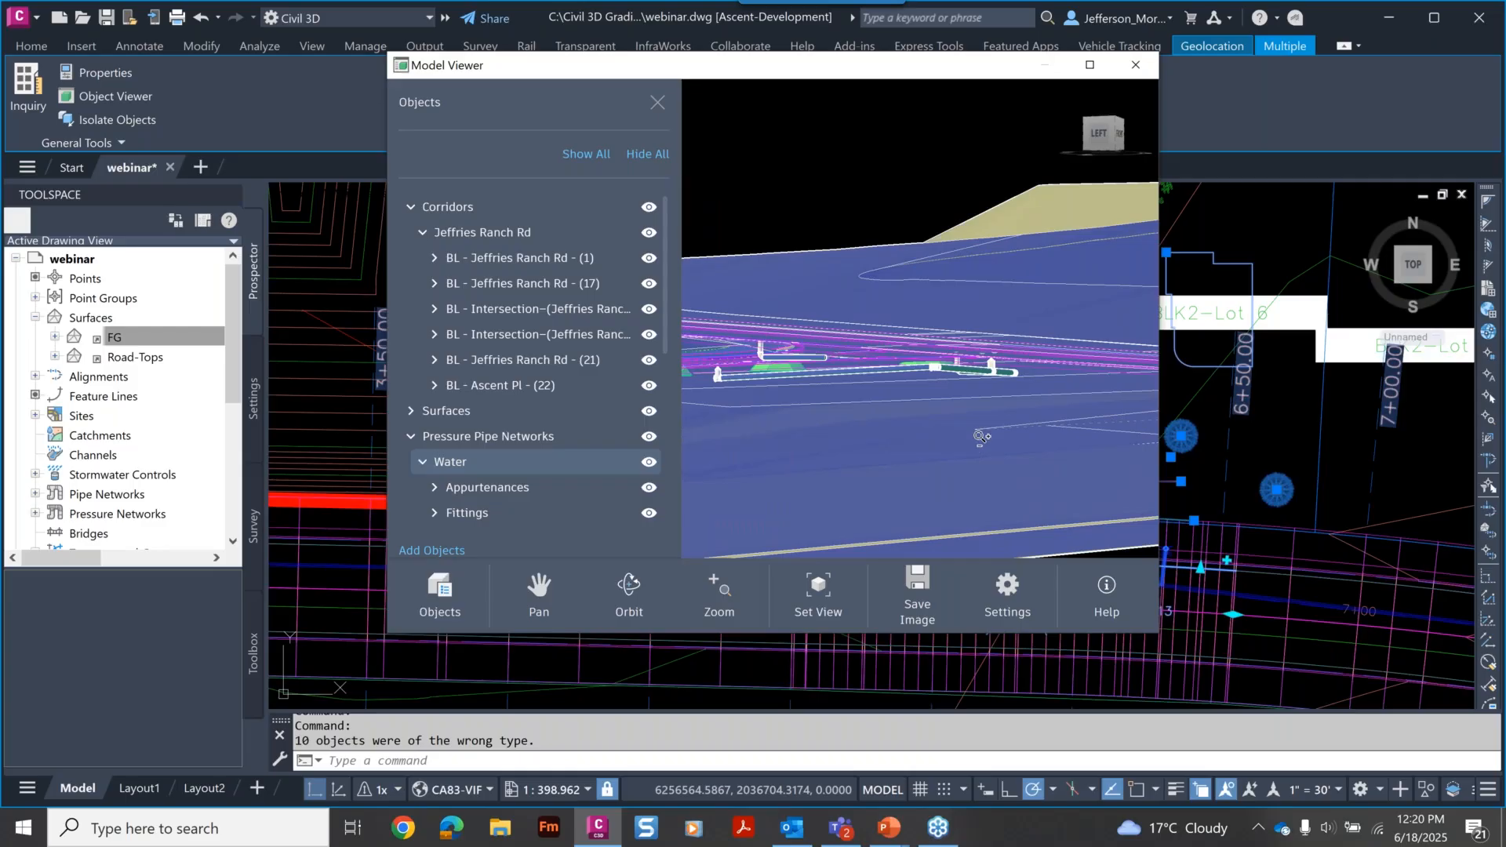
pyautogui.moveTo(984, 437); pyautogui.dragTo(1017, 304)
pyautogui.click(541, 579)
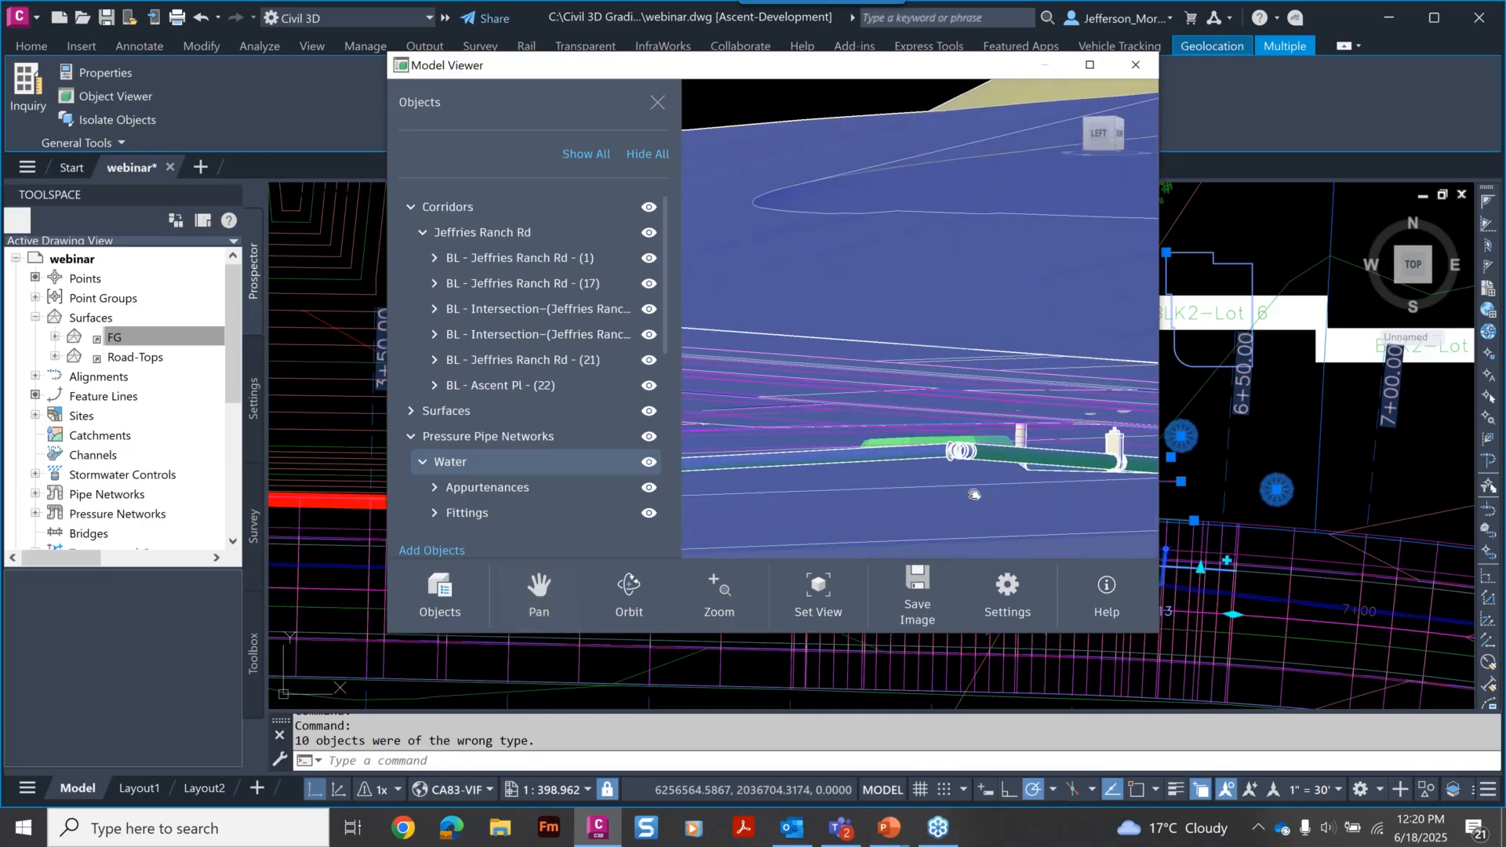
pyautogui.moveTo(974, 494); pyautogui.dragTo(807, 487)
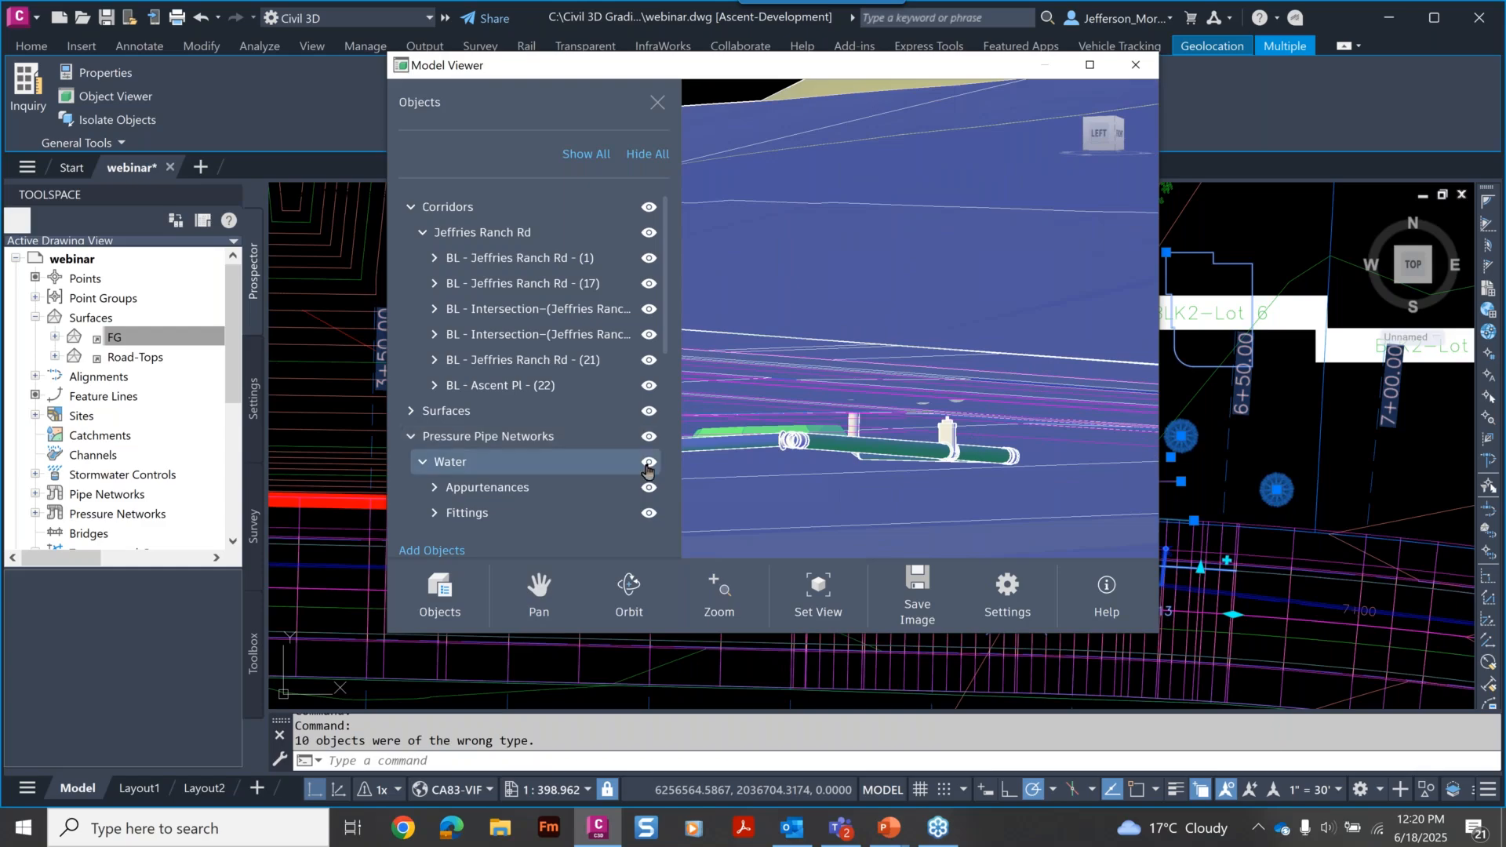
# Switch the Water network's visibility off and back on, and orbit the model back above the surface near the car.
pyautogui.click(648, 462)
pyautogui.click(653, 462)
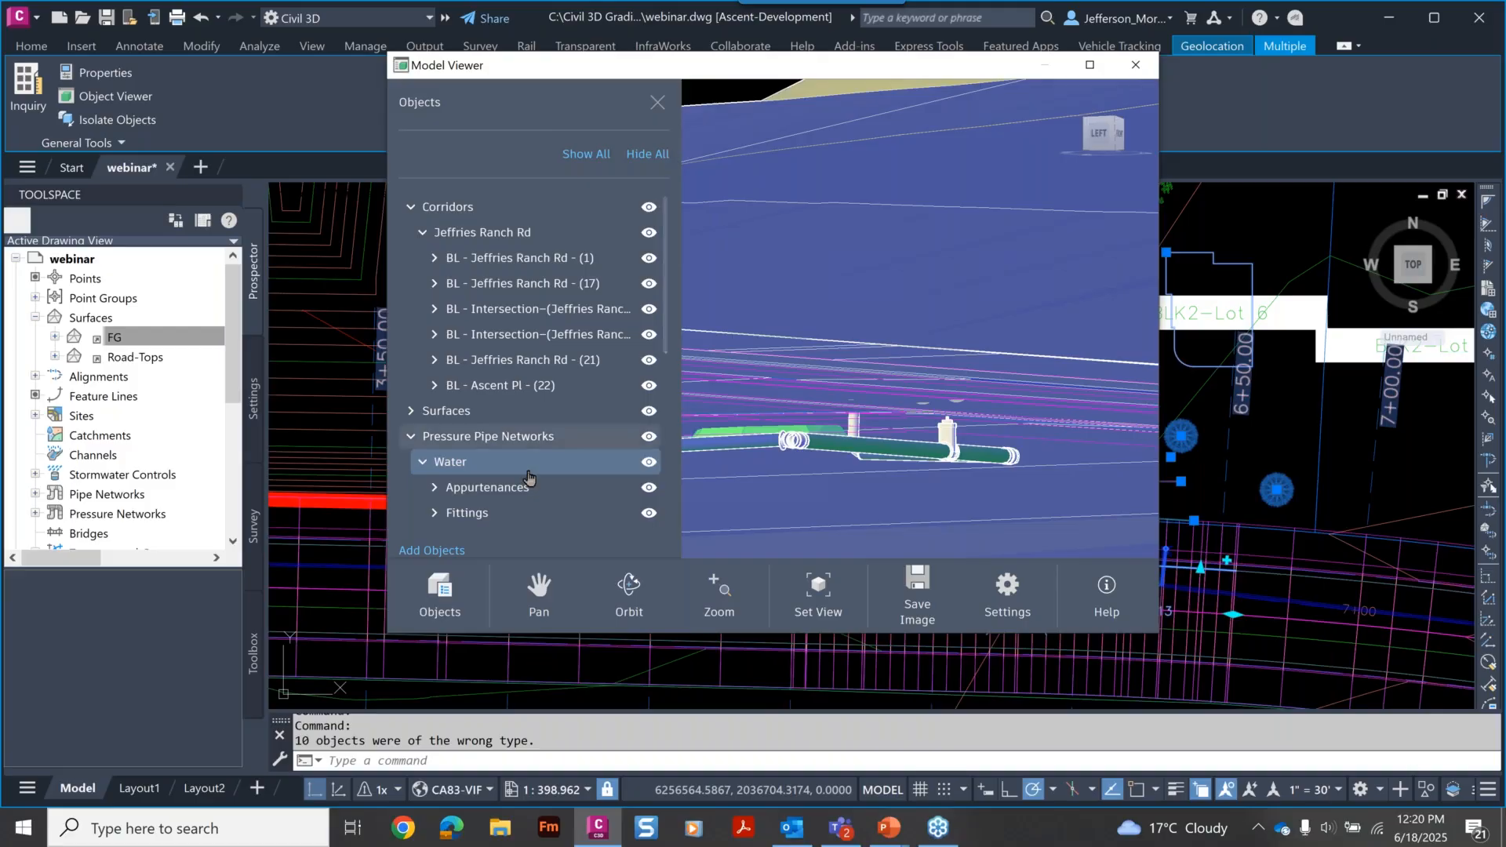
pyautogui.scroll(-1, 542, 531)
pyautogui.scroll(-6, 541, 531)
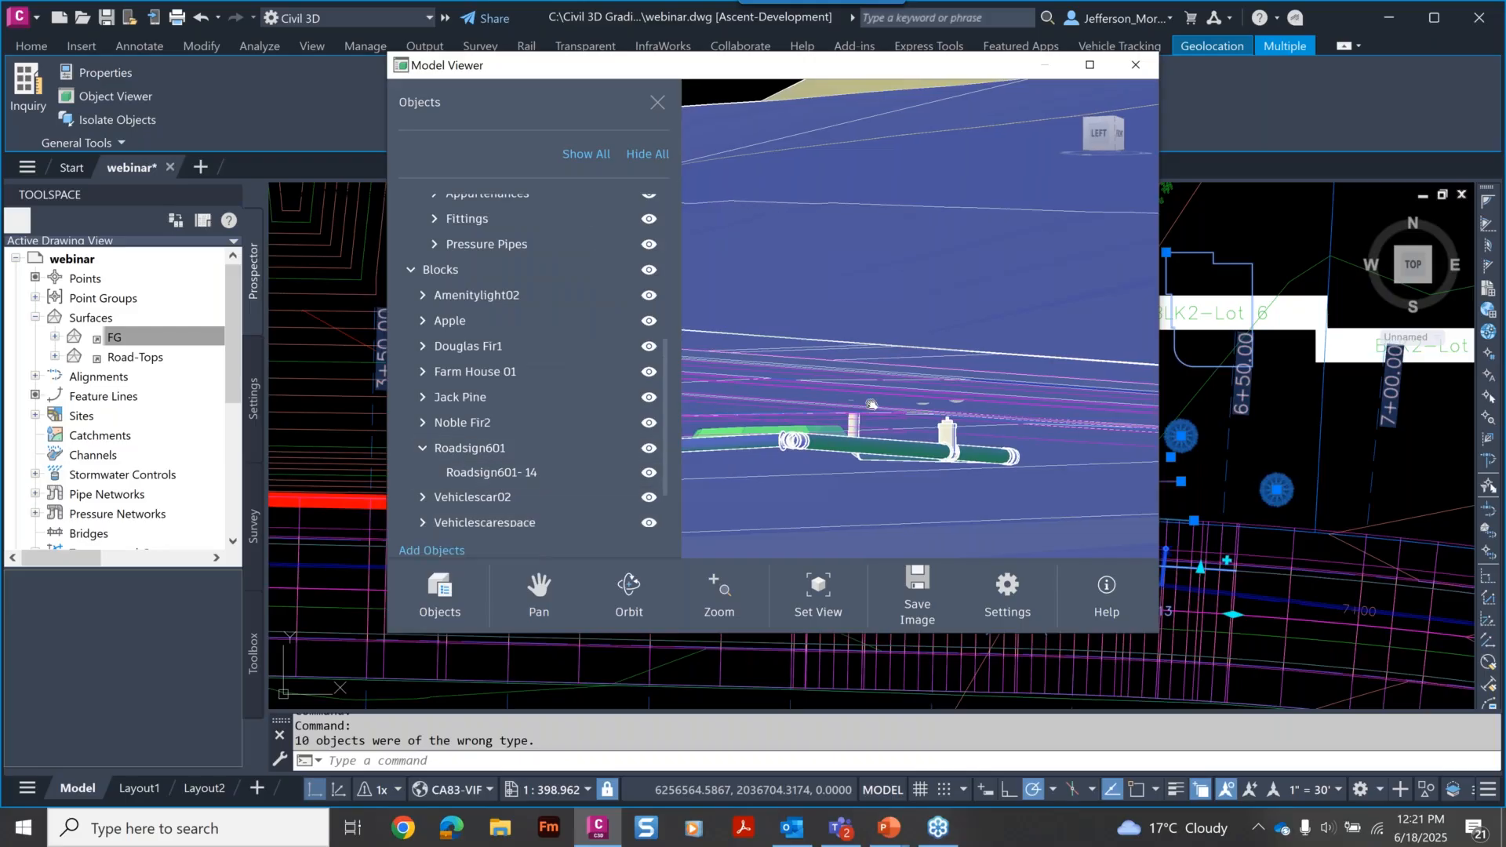
pyautogui.moveTo(870, 404); pyautogui.dragTo(865, 273)
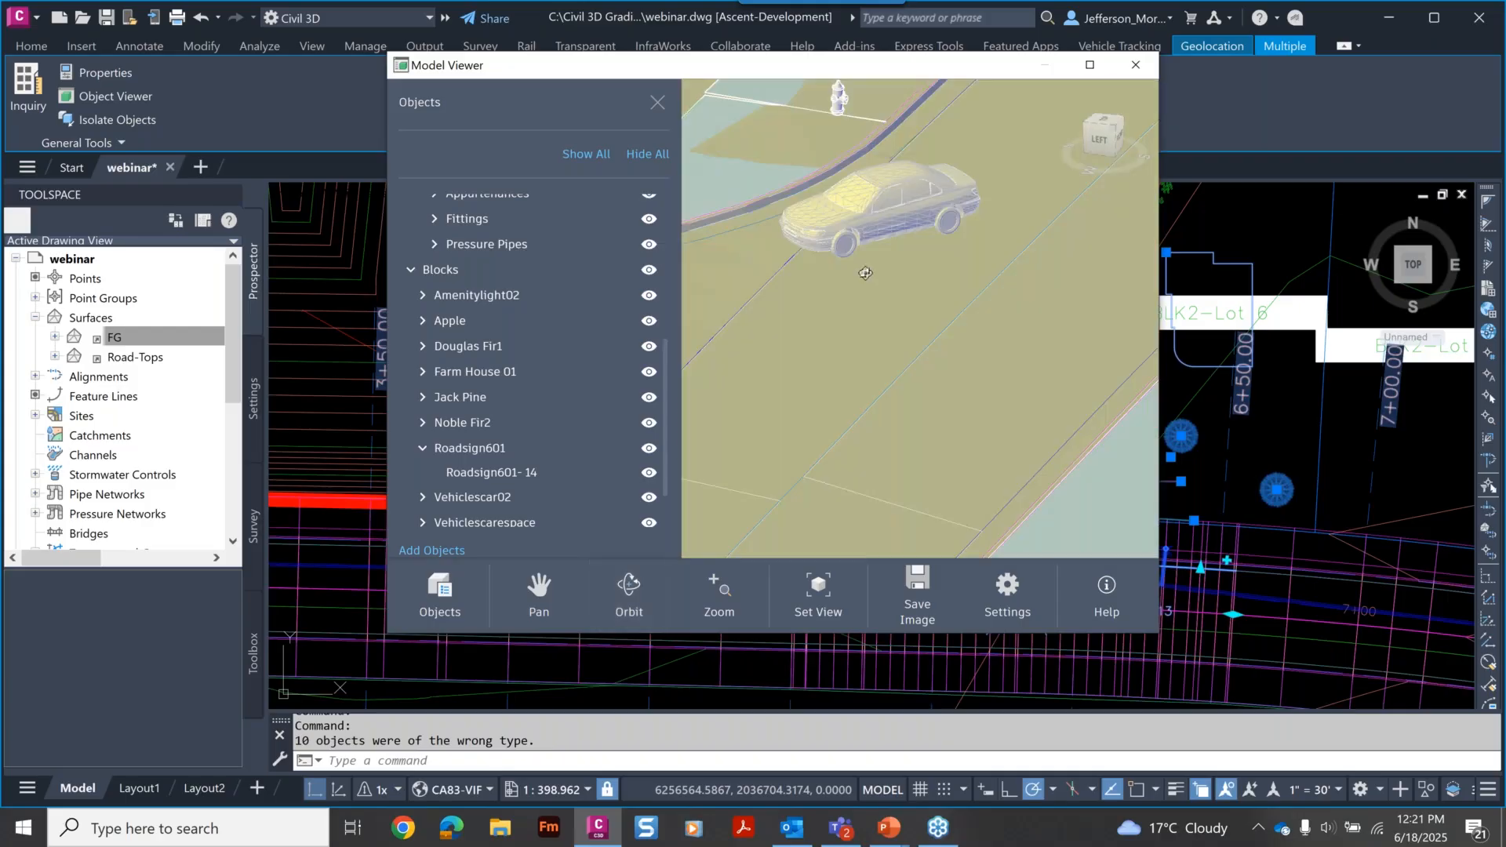
# Remove the Vehiclescar02- 7 block from Model Viewer and view the scene from farther away.
pyautogui.click(422, 498)
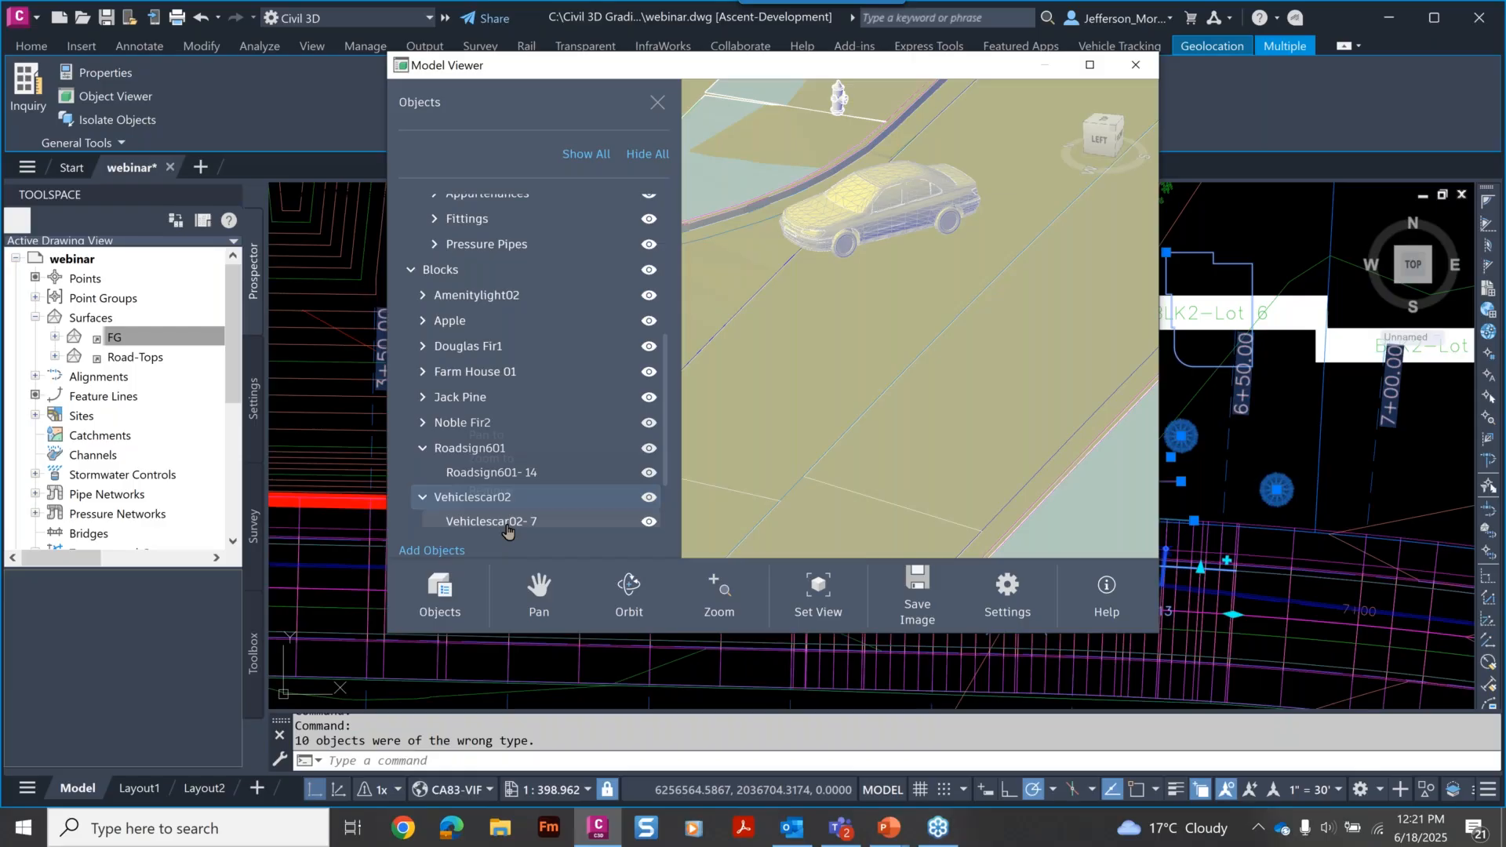
pyautogui.rightClick(507, 531)
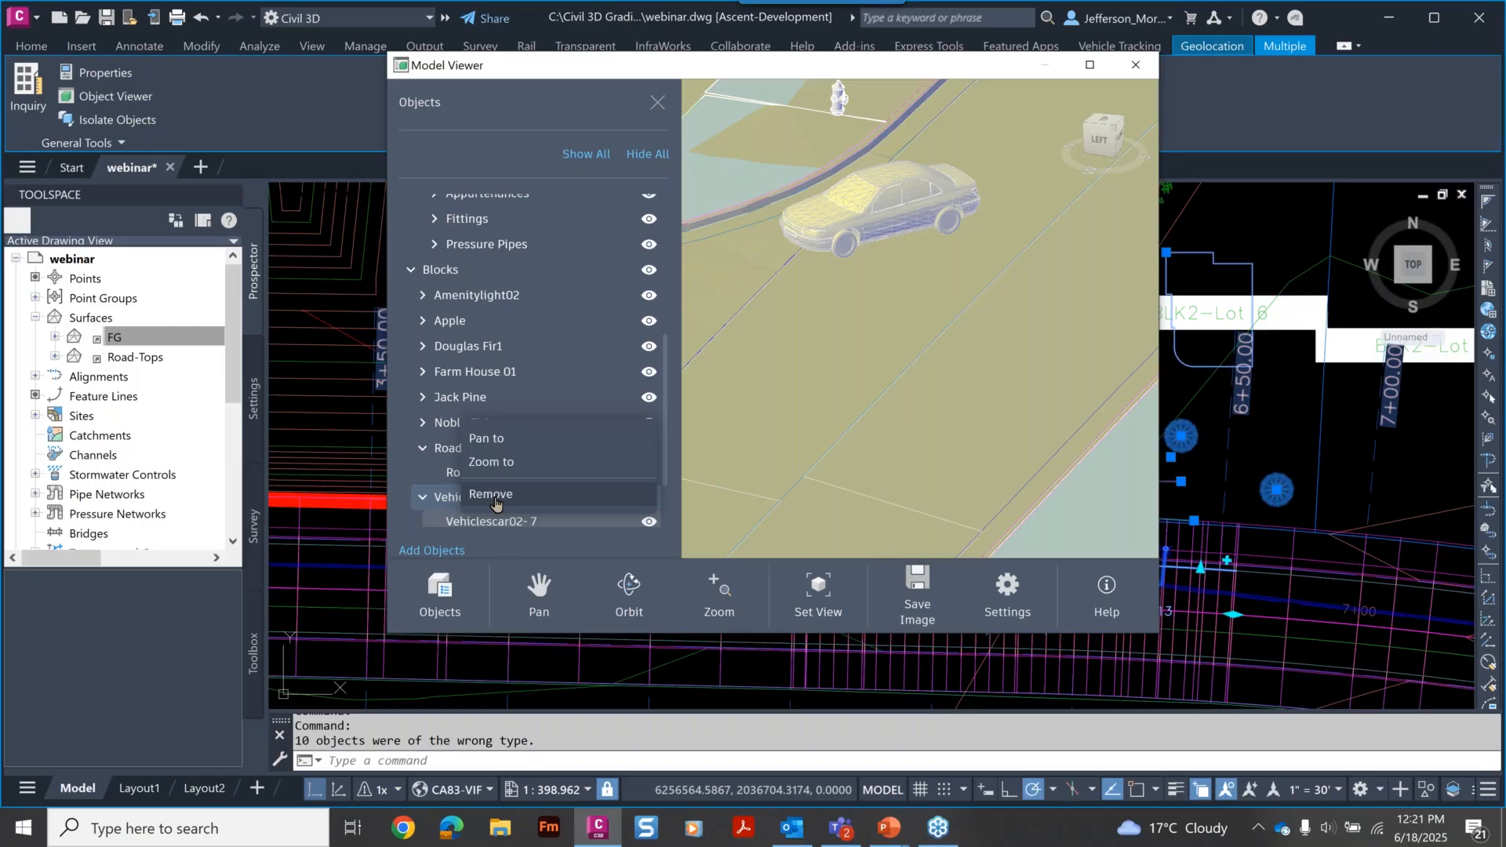
pyautogui.click(495, 502)
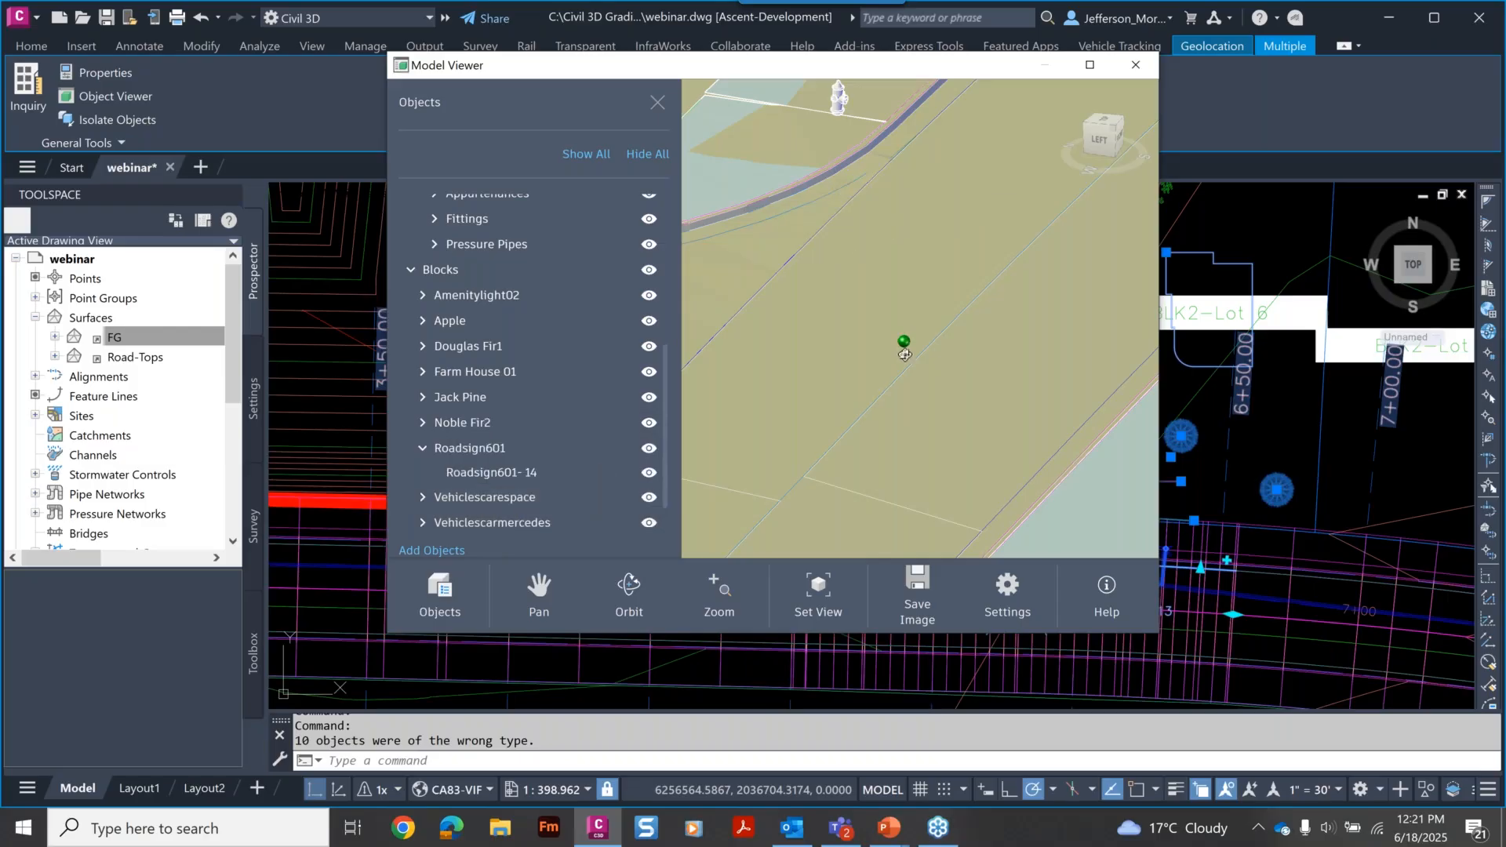
pyautogui.moveTo(905, 354)
pyautogui.mouseDown()
pyautogui.moveTo(904, 367)
pyautogui.moveTo(917, 318)
pyautogui.moveTo(914, 330)
pyautogui.moveTo(1018, 335)
pyautogui.moveTo(955, 356)
pyautogui.moveTo(1266, 433)
pyautogui.mouseUp()
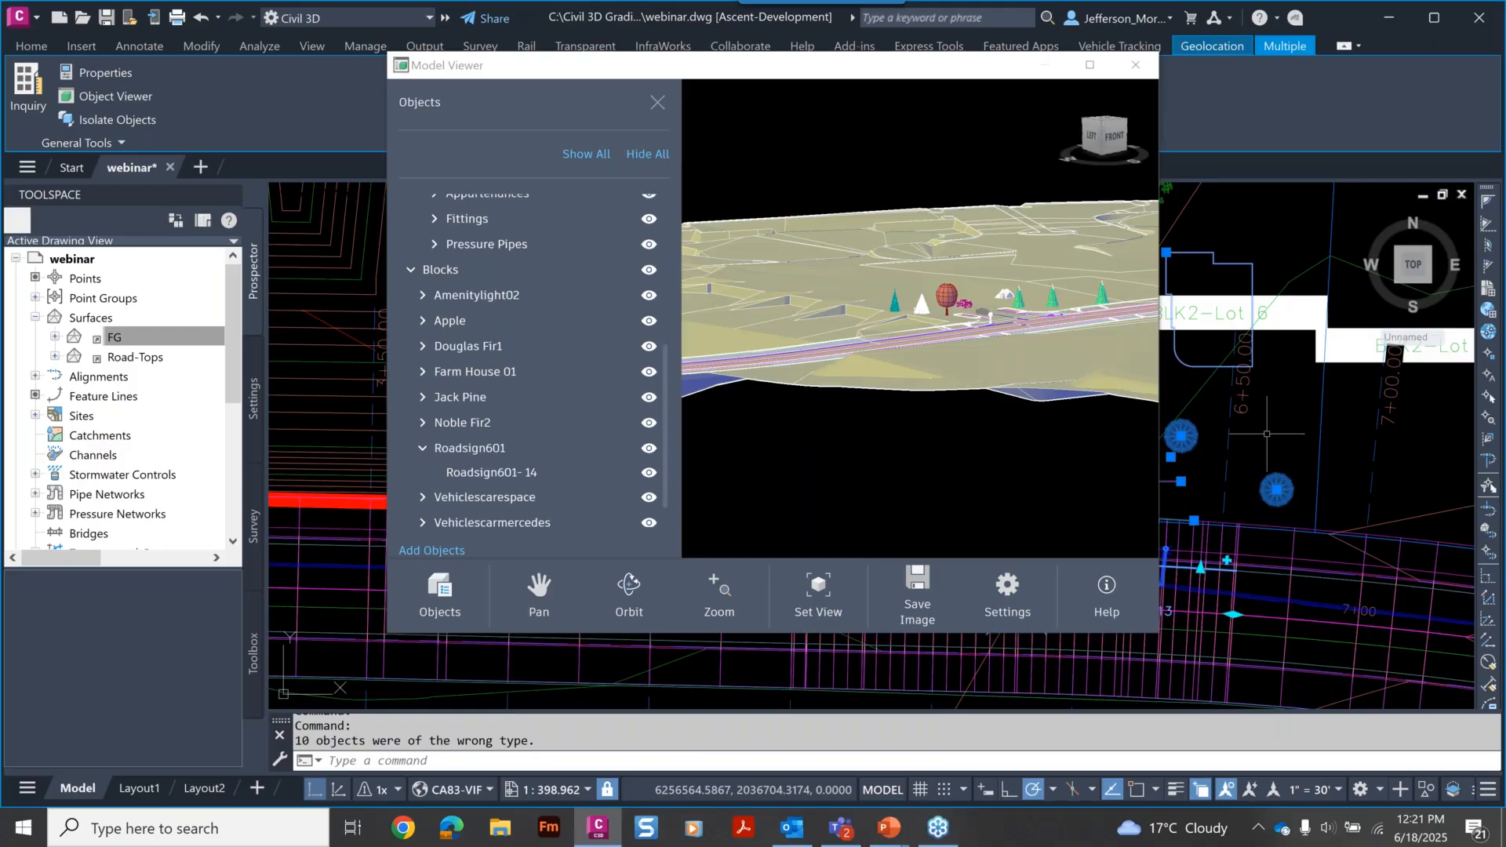
# Select the Base lot layout with its lot labels in the drawing and add it to Model Viewer.
pyautogui.click(1266, 433)
pyautogui.scroll(-2, 1269, 431)
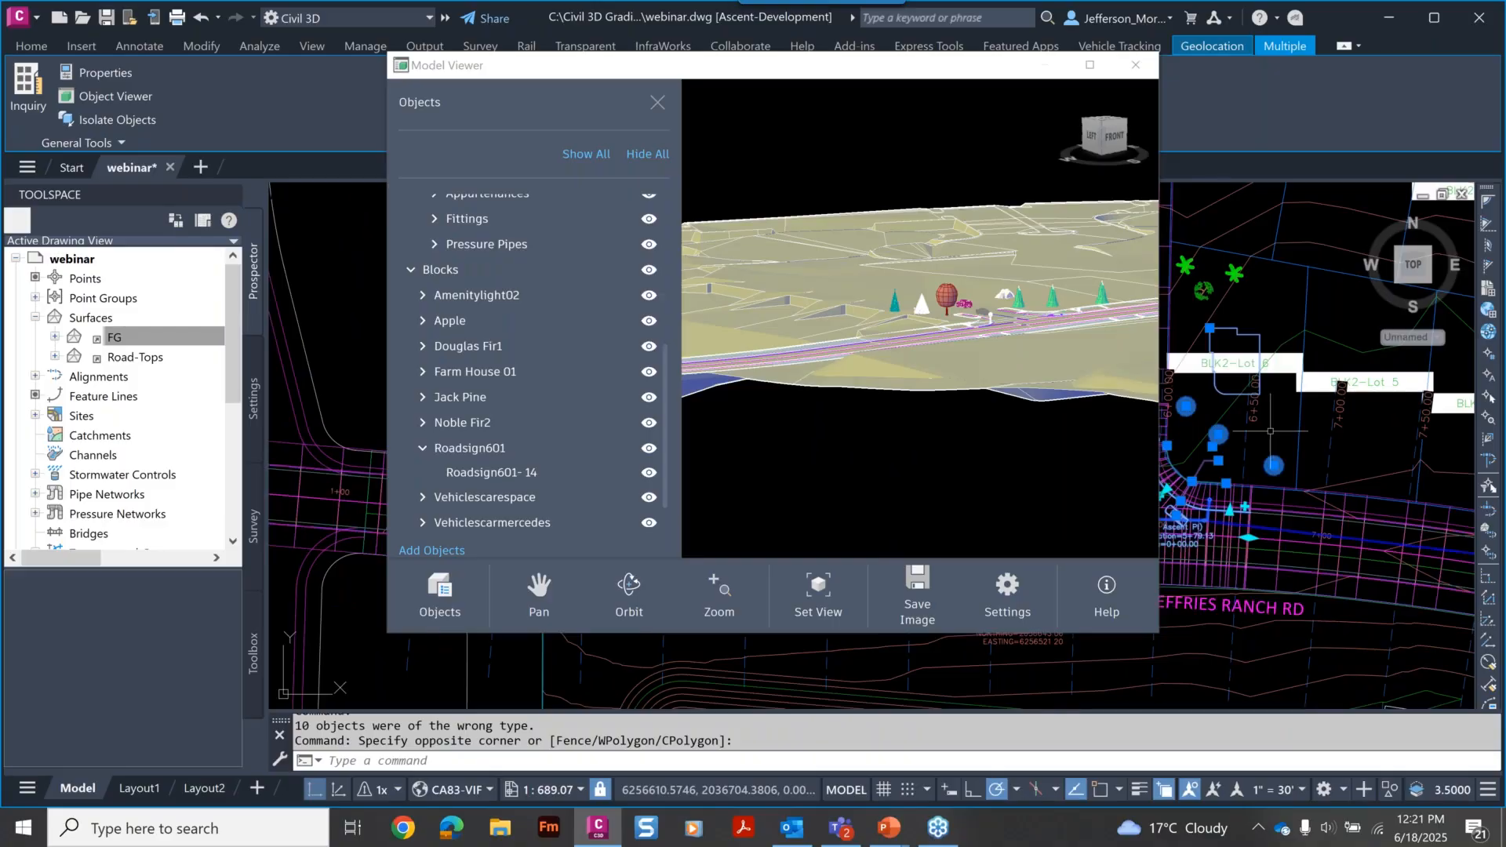
pyautogui.scroll(-1, 1270, 431)
pyautogui.moveTo(1270, 430); pyautogui.dragTo(1114, 643, button='middle')
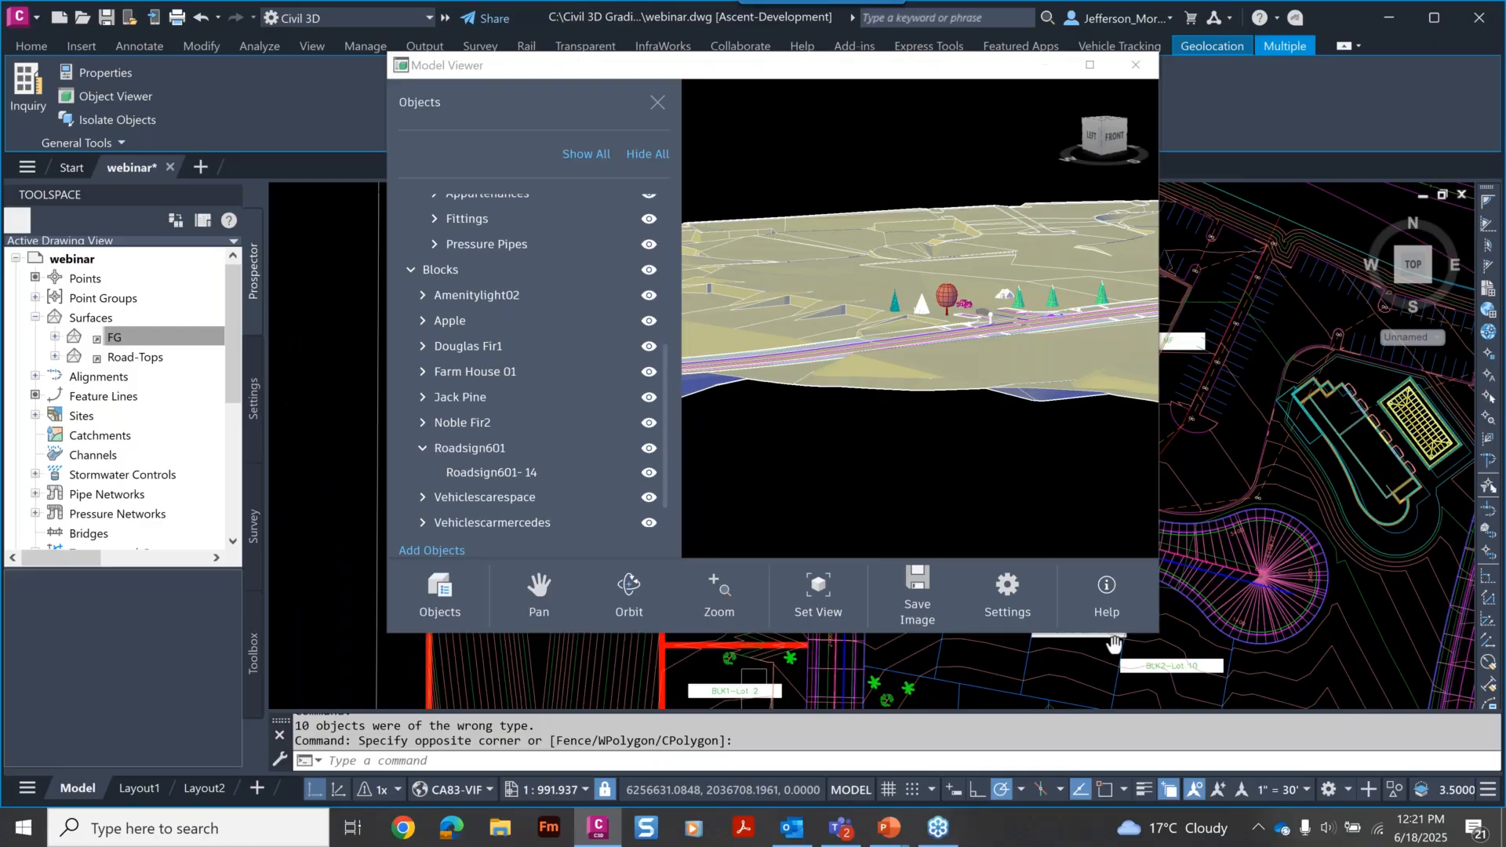
pyautogui.scroll(-2, 1113, 643)
pyautogui.moveTo(1114, 643); pyautogui.dragTo(1371, 406, button='middle')
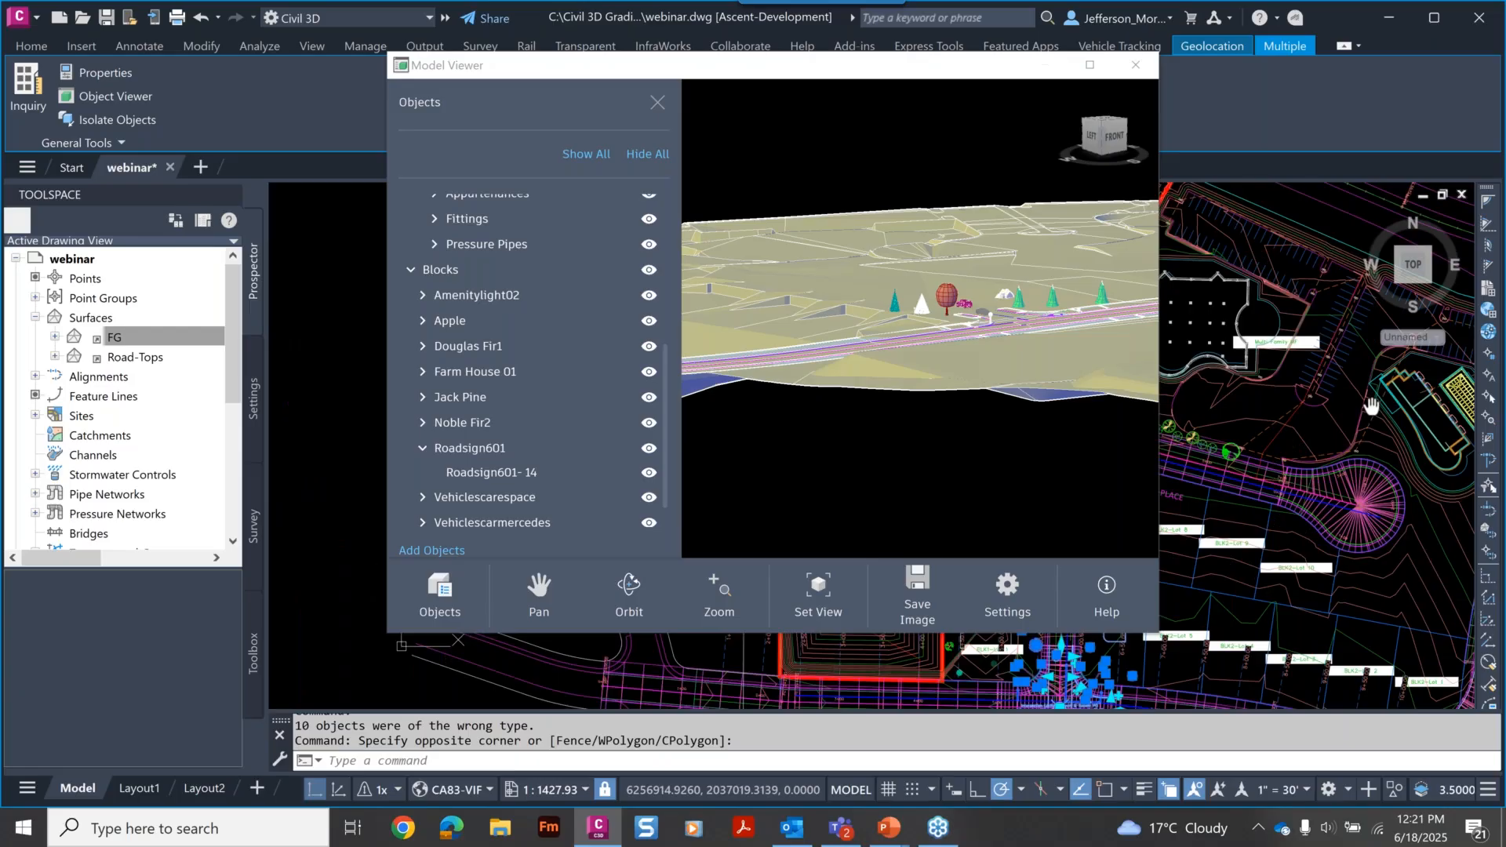
pyautogui.moveTo(1371, 406); pyautogui.dragTo(1368, 417, button='middle')
pyautogui.click(1239, 612)
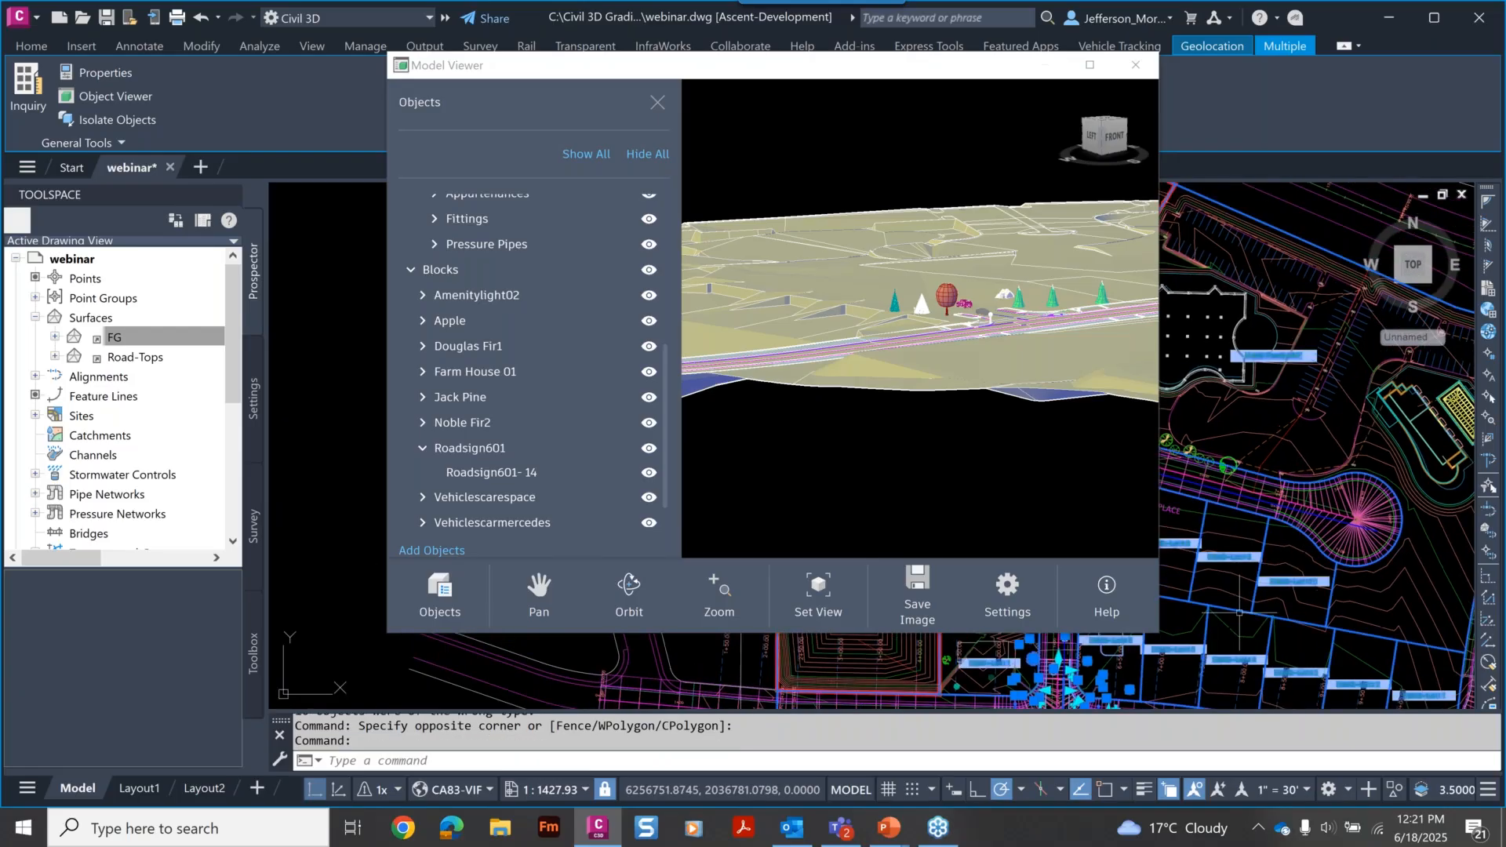
pyautogui.rightClick(1239, 611)
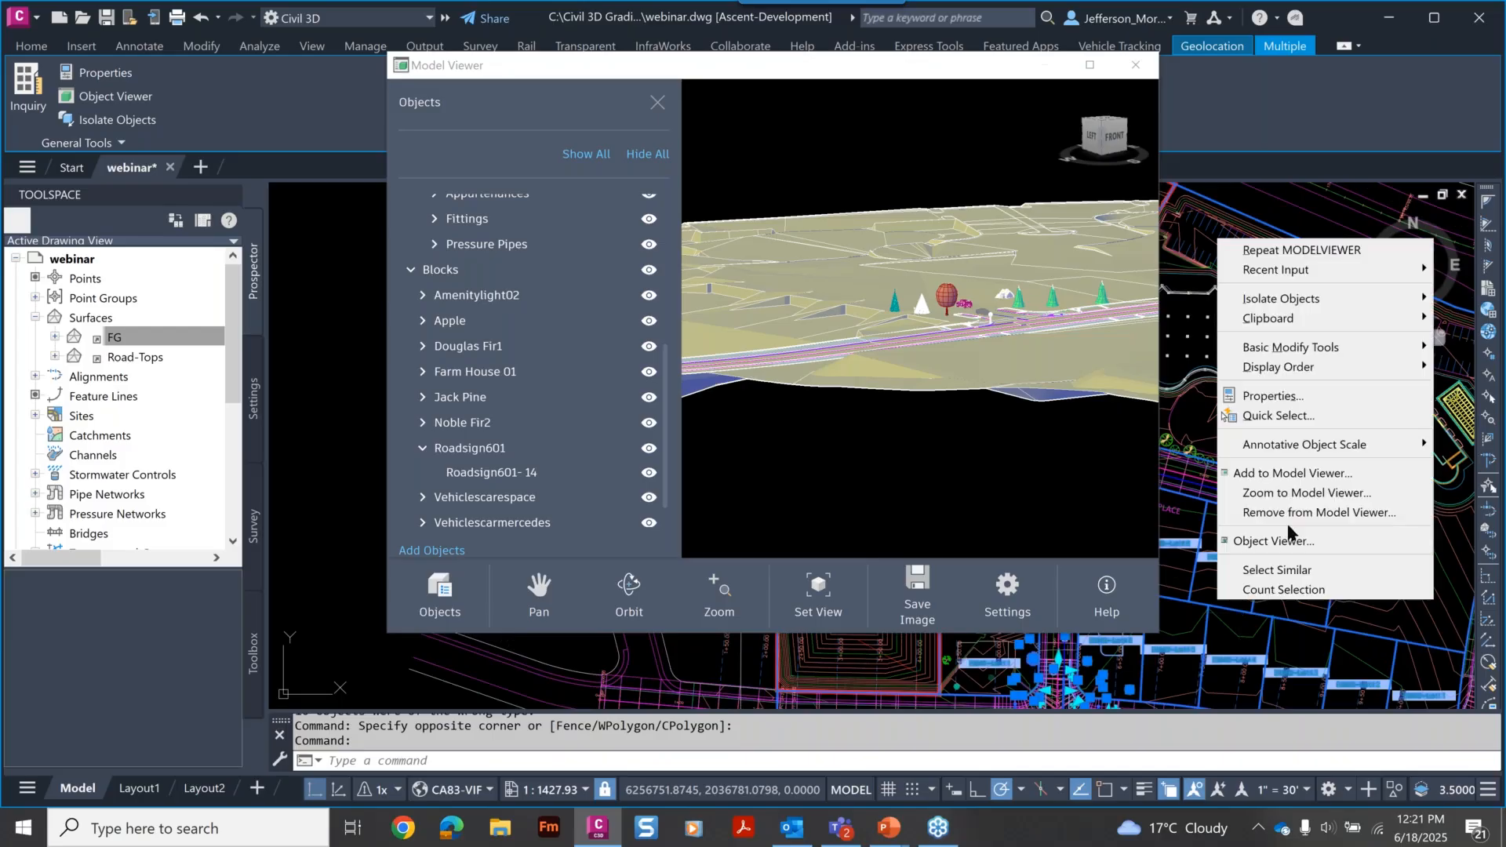
pyautogui.click(1292, 472)
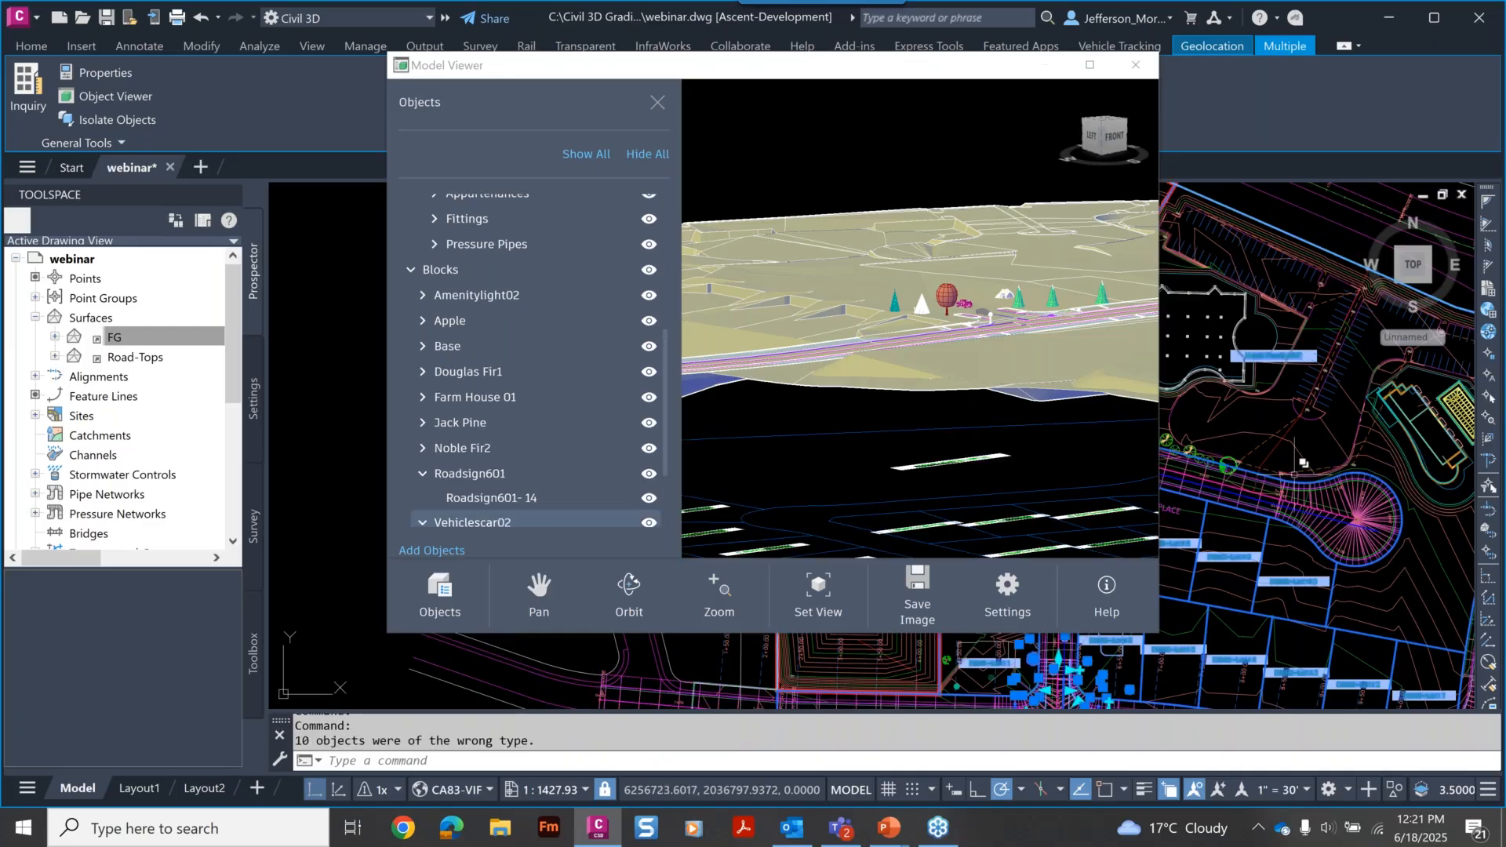
# Zoom Model Viewer to the selected drawing objects and examine the lot layout beneath the FG surface.
pyautogui.rightClick(1302, 464)
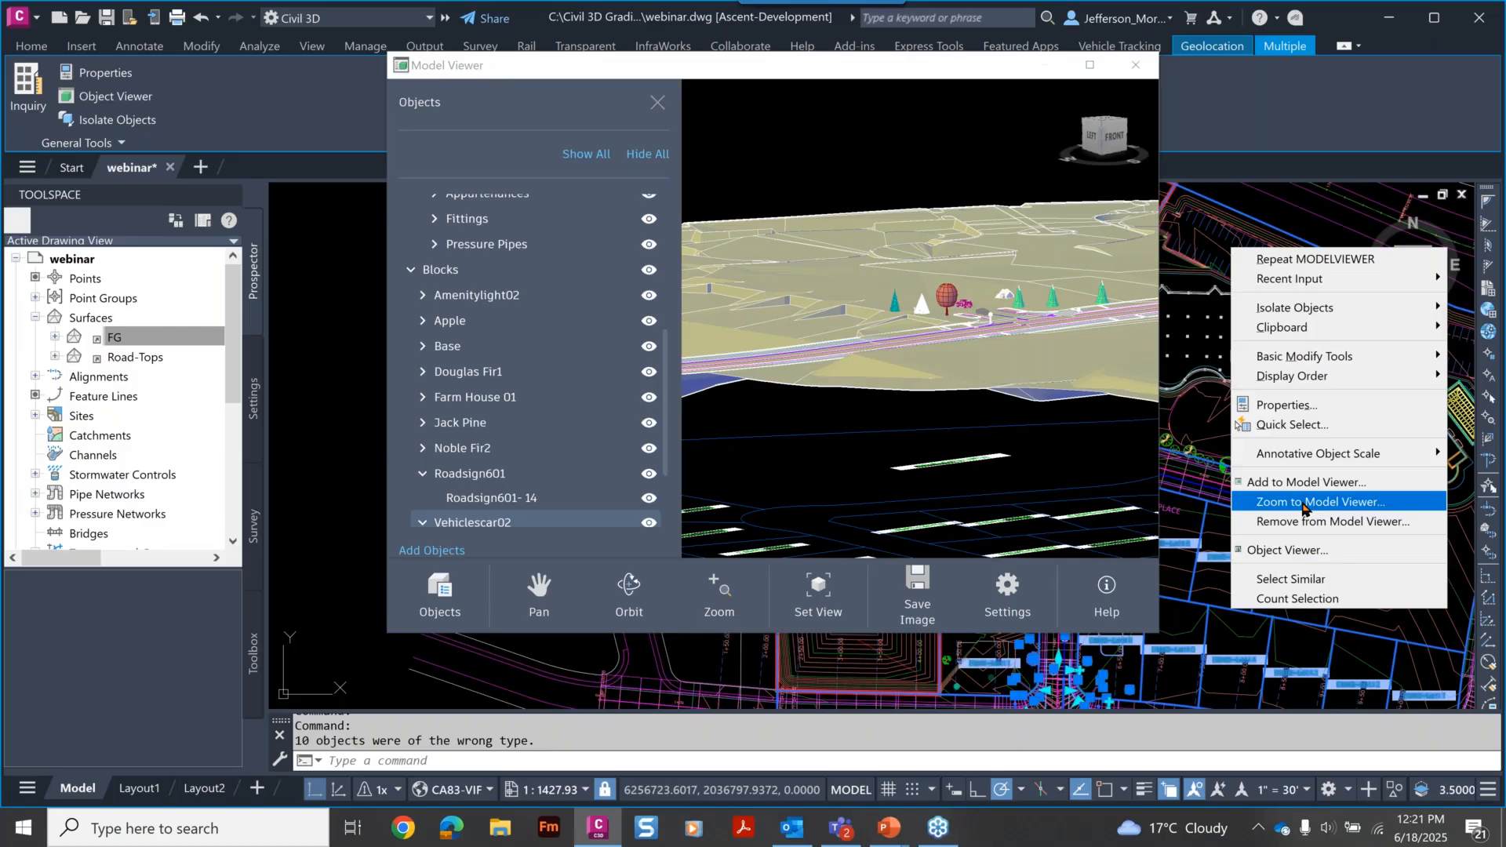
pyautogui.click(1303, 503)
pyautogui.moveTo(1010, 441); pyautogui.dragTo(1088, 356)
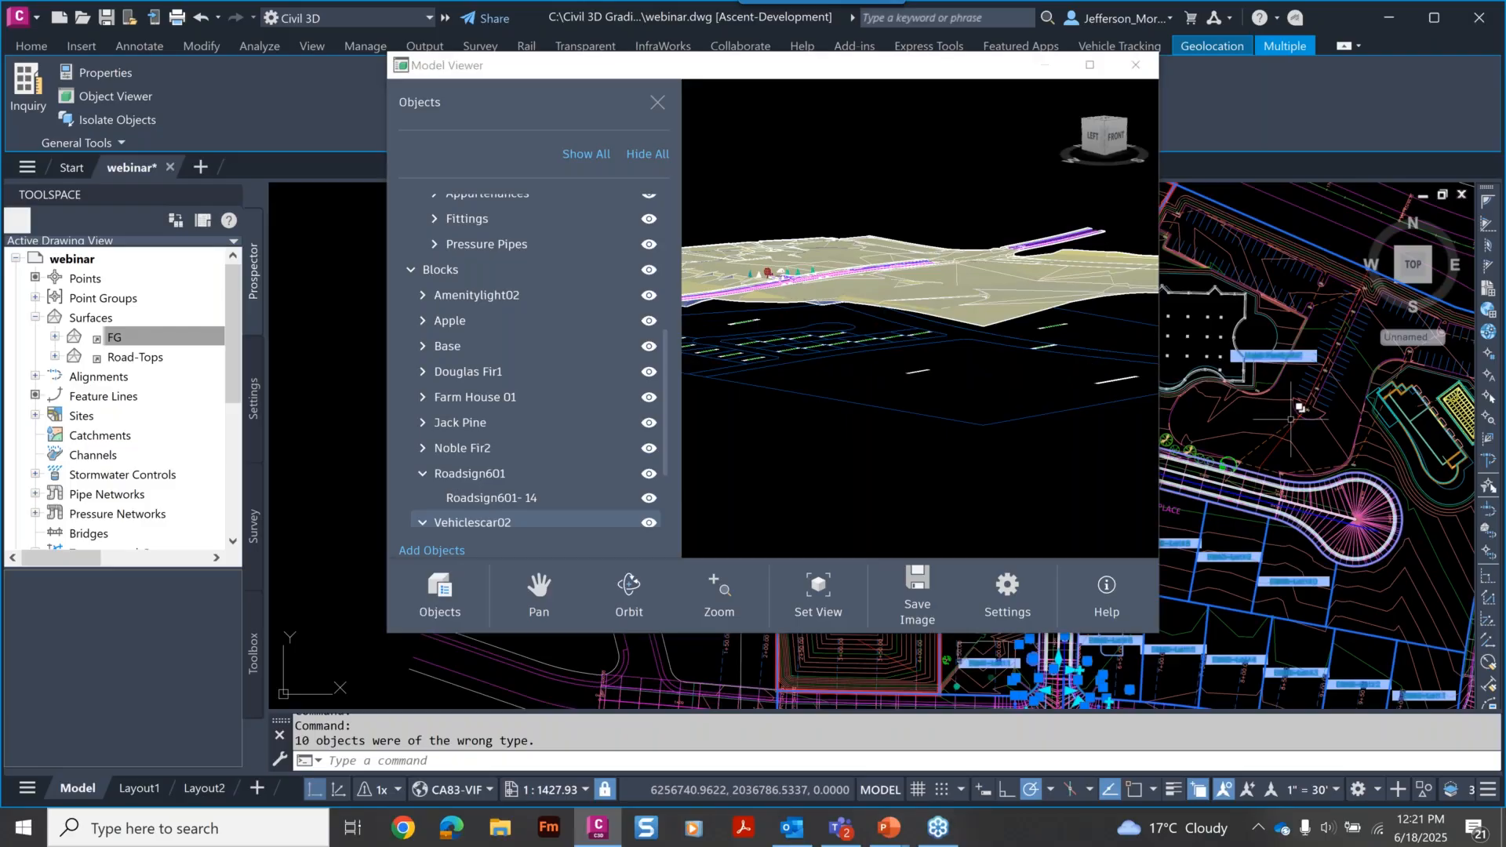
# Add the Office and Hotel building blocks from the drawing to Model Viewer.
pyautogui.click(1421, 419)
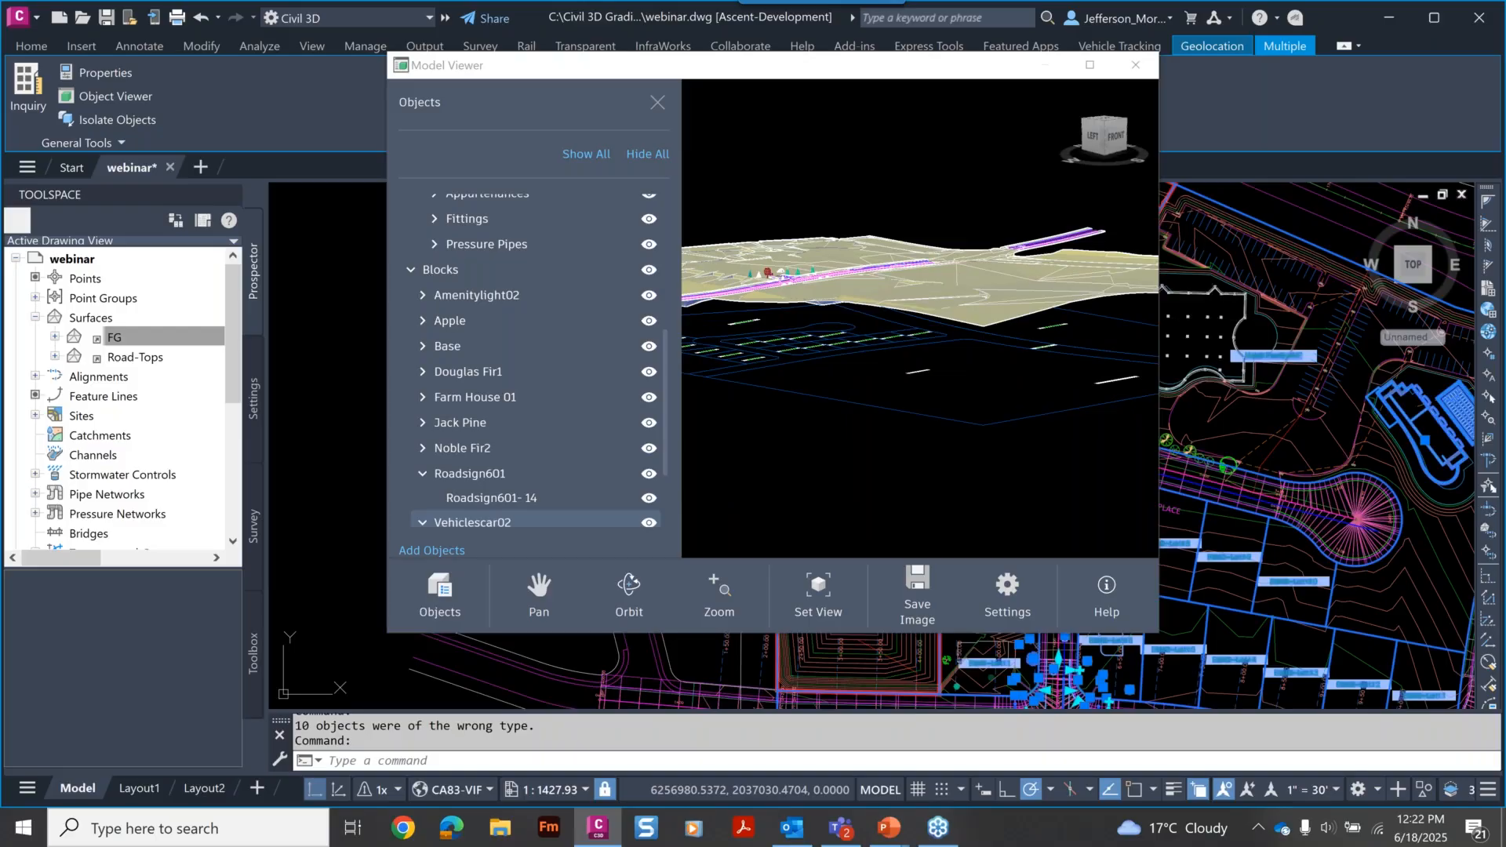
pyautogui.click(1209, 318)
pyautogui.rightClick(1209, 318)
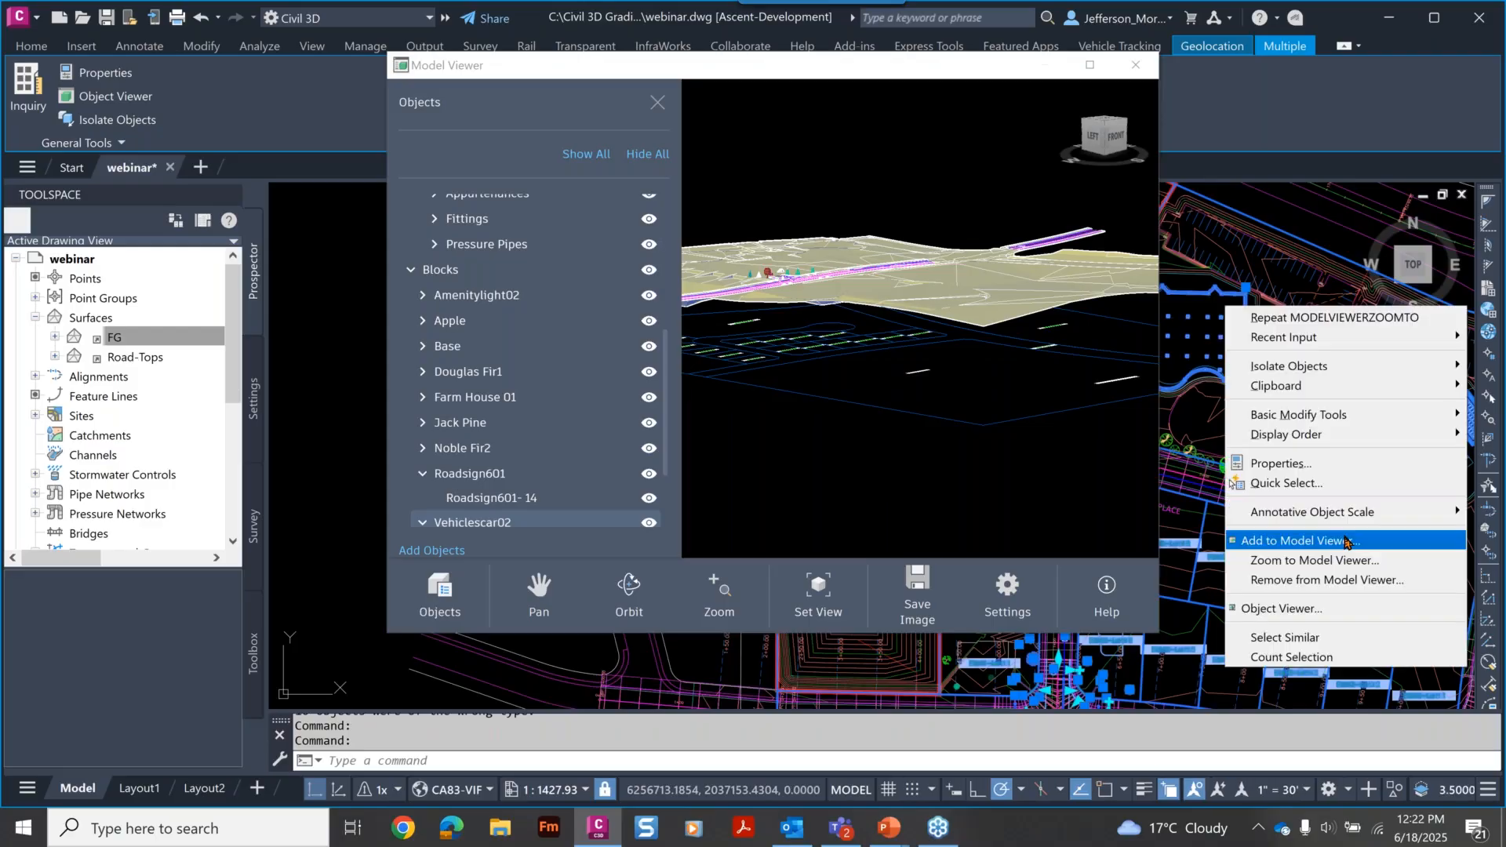
pyautogui.click(1344, 541)
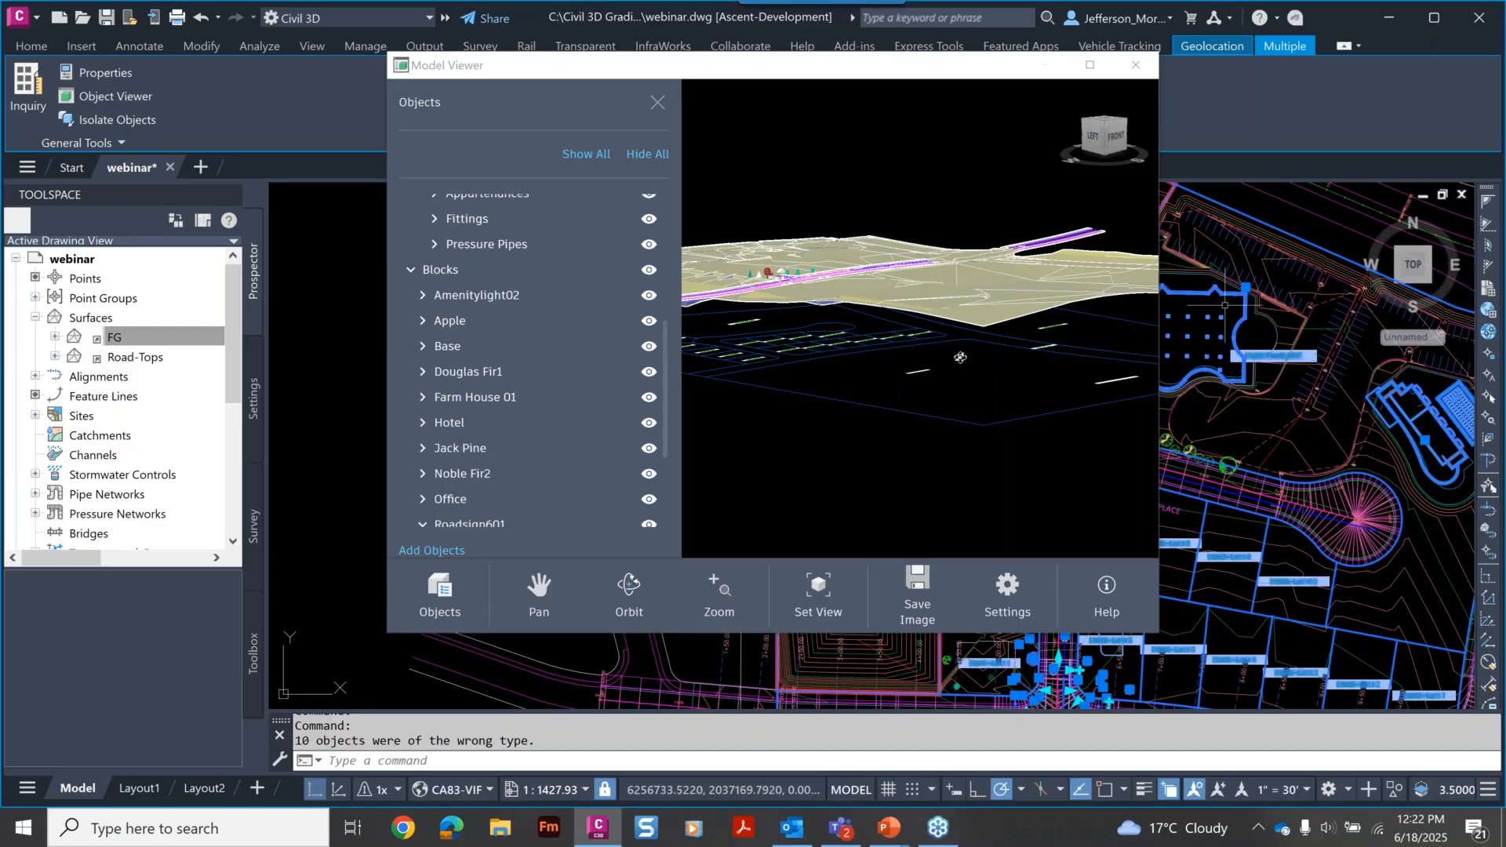
# Inspect the added buildings on the FG surface and close the object list to enlarge the 3D view.
pyautogui.moveTo(960, 357); pyautogui.dragTo(797, 113)
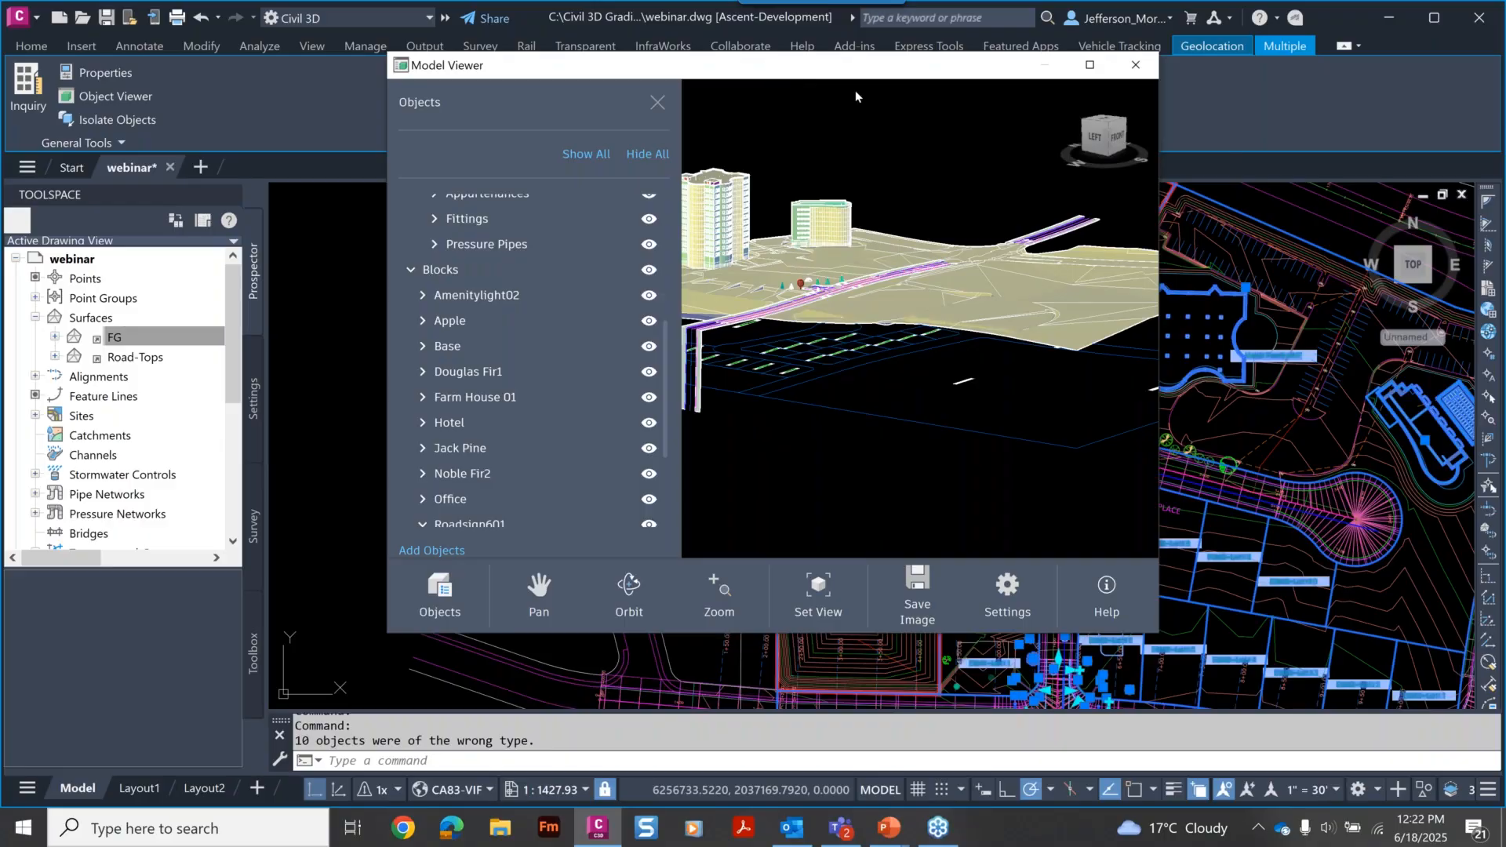
pyautogui.moveTo(855, 66); pyautogui.dragTo(882, 93)
pyautogui.moveTo(909, 377); pyautogui.dragTo(984, 351)
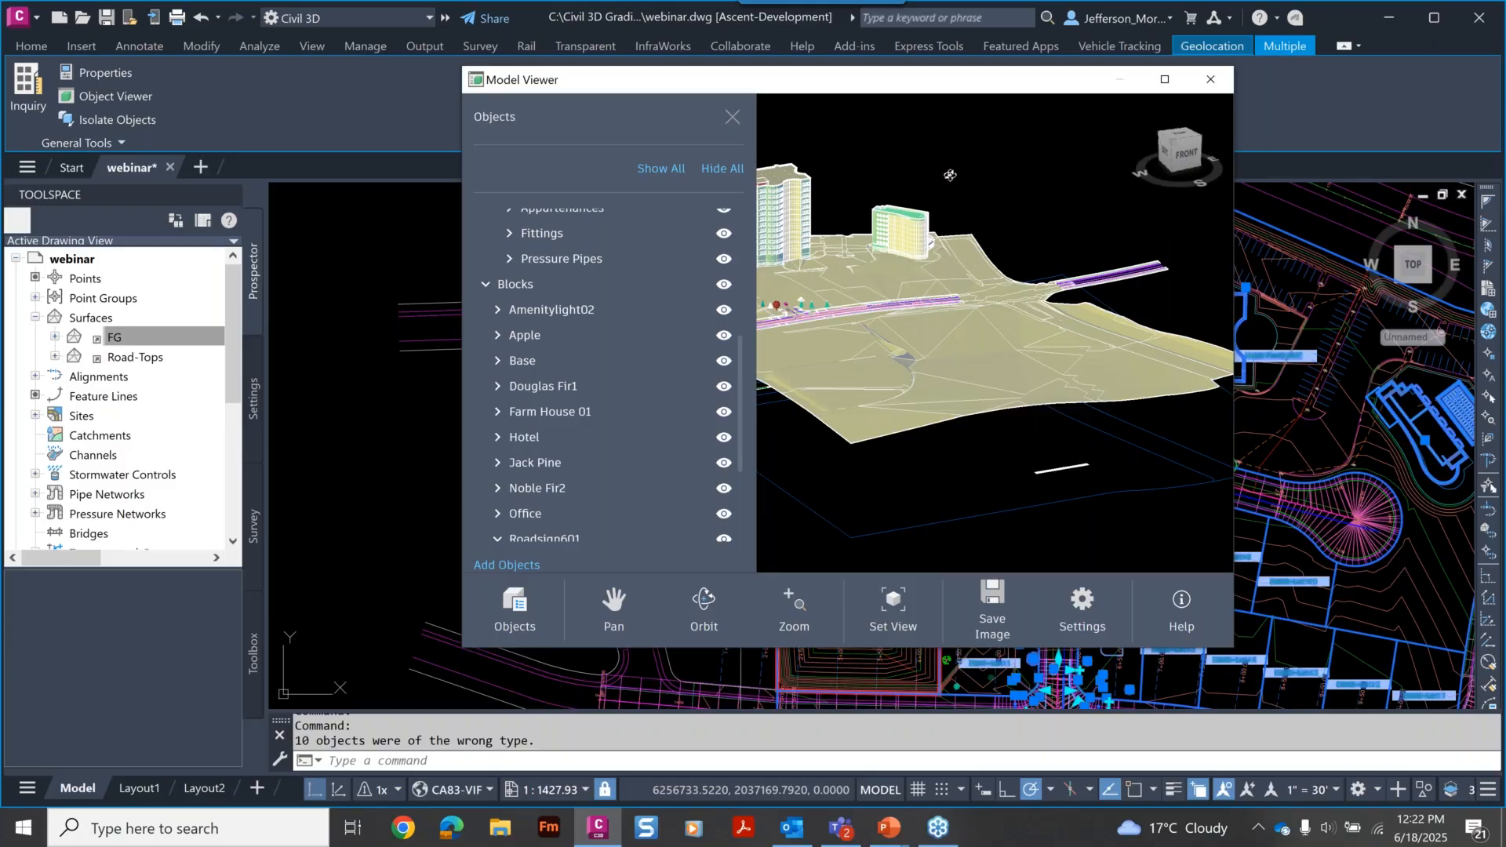
pyautogui.click(733, 118)
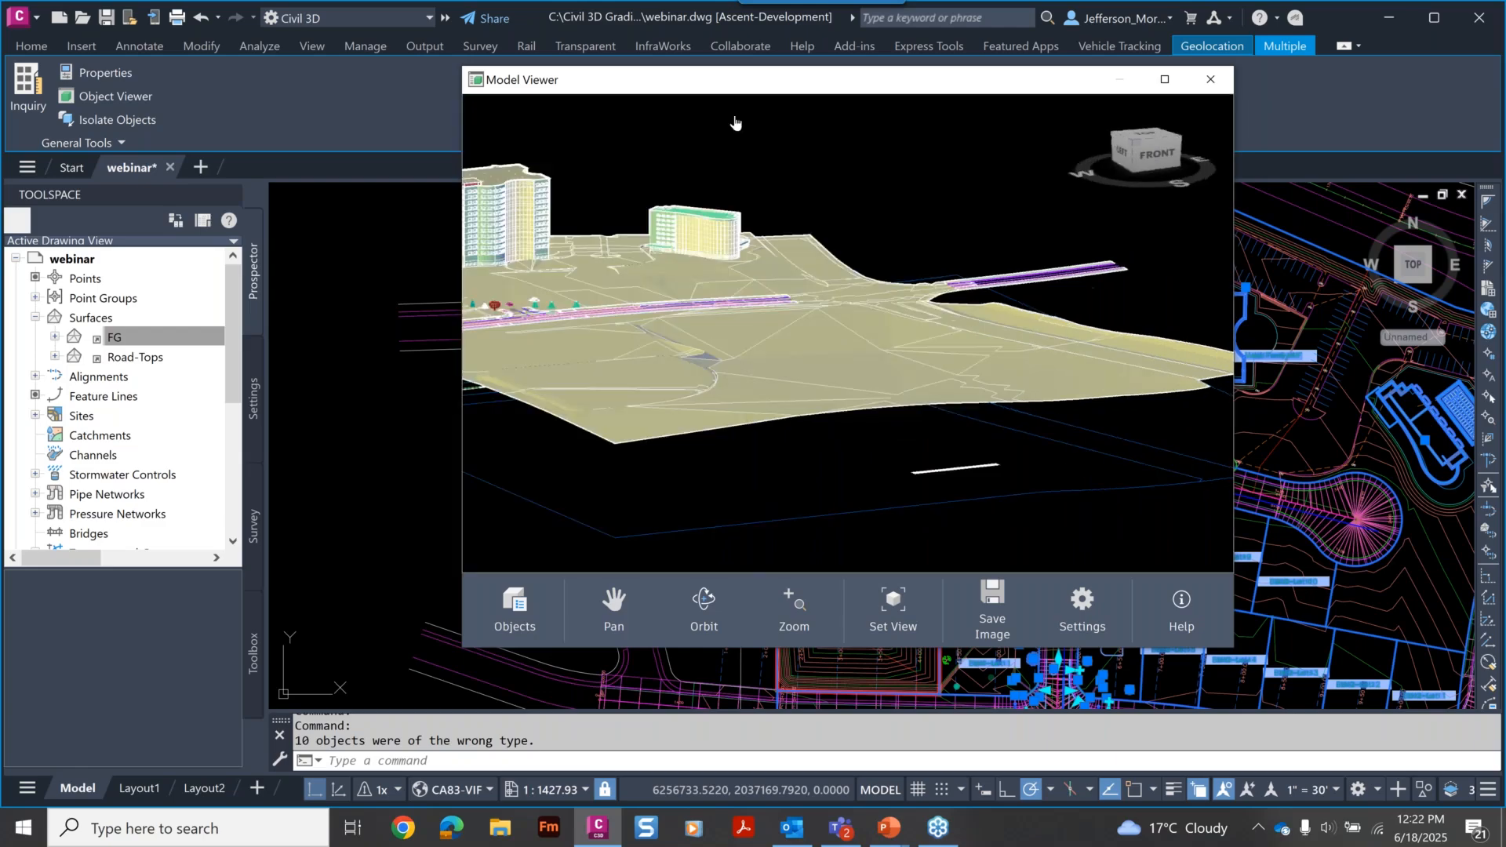
# In Model Viewer's settings, preview the Shaded with edges and Wireframe visual styles and return to Conceptual.
pyautogui.click(1084, 612)
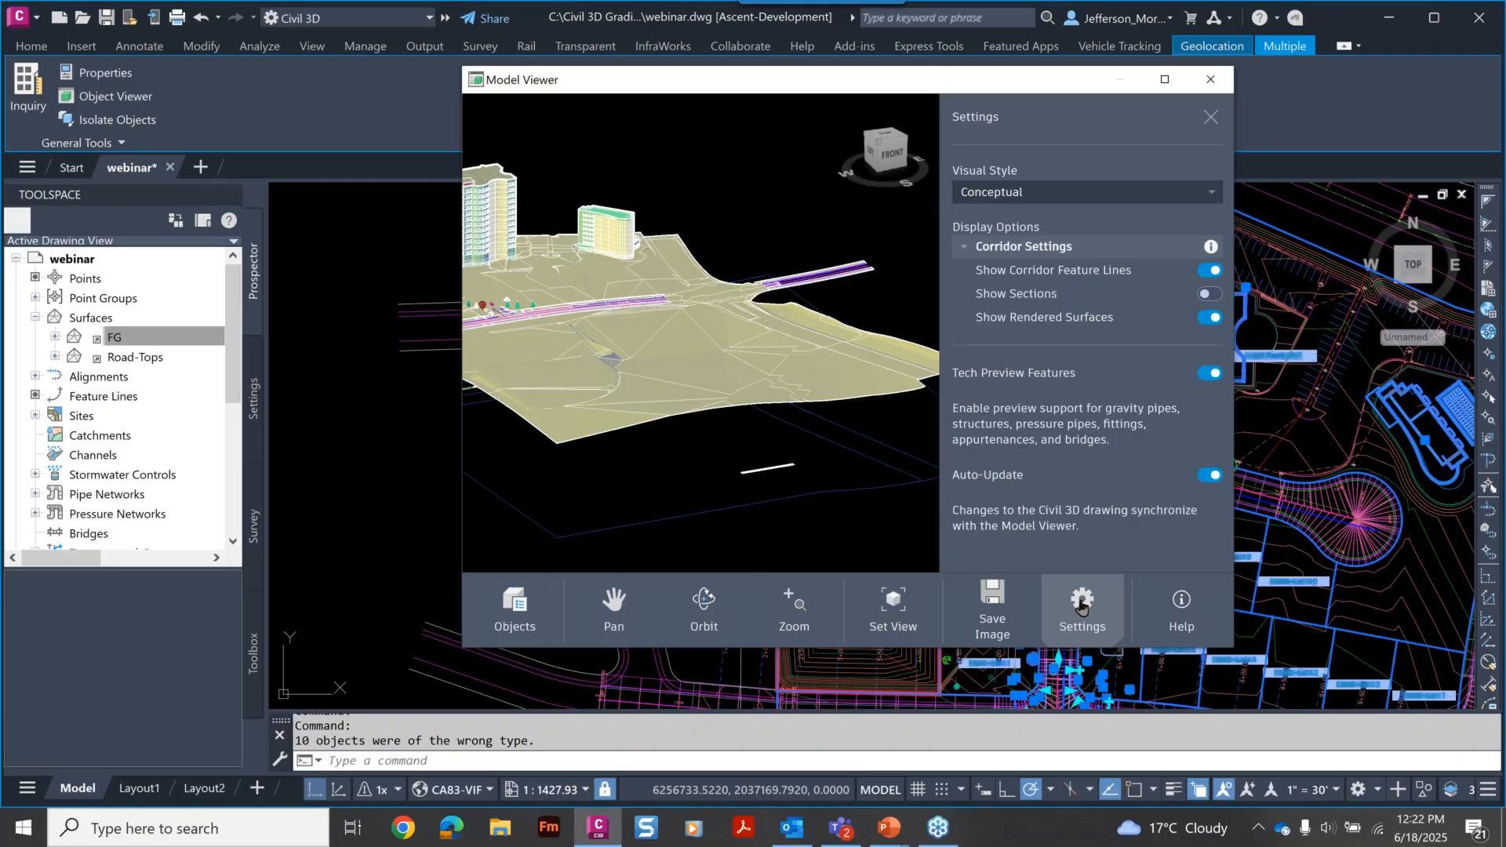
pyautogui.click(1086, 192)
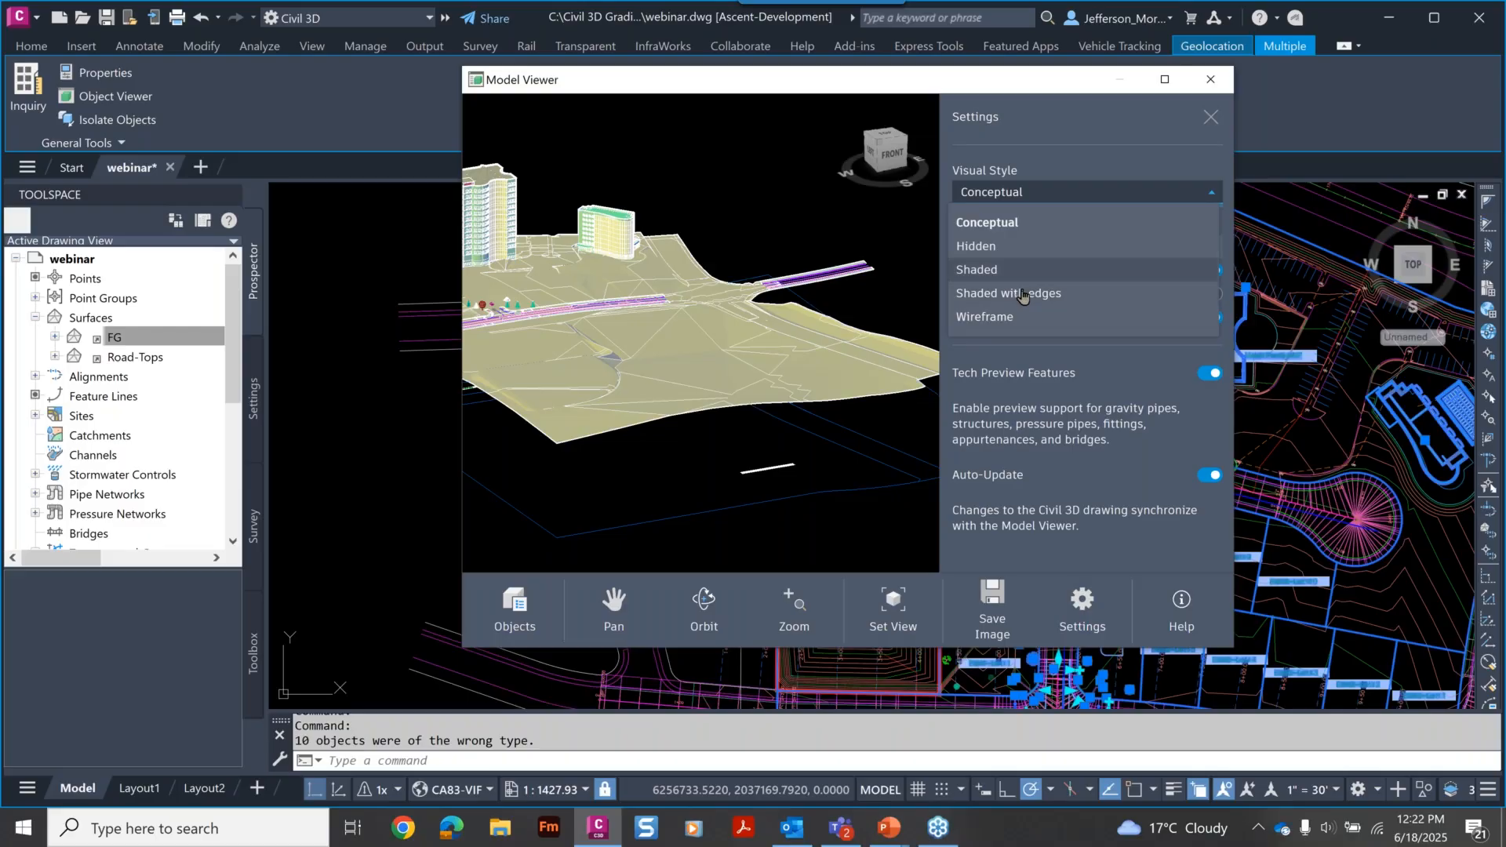
pyautogui.click(1022, 294)
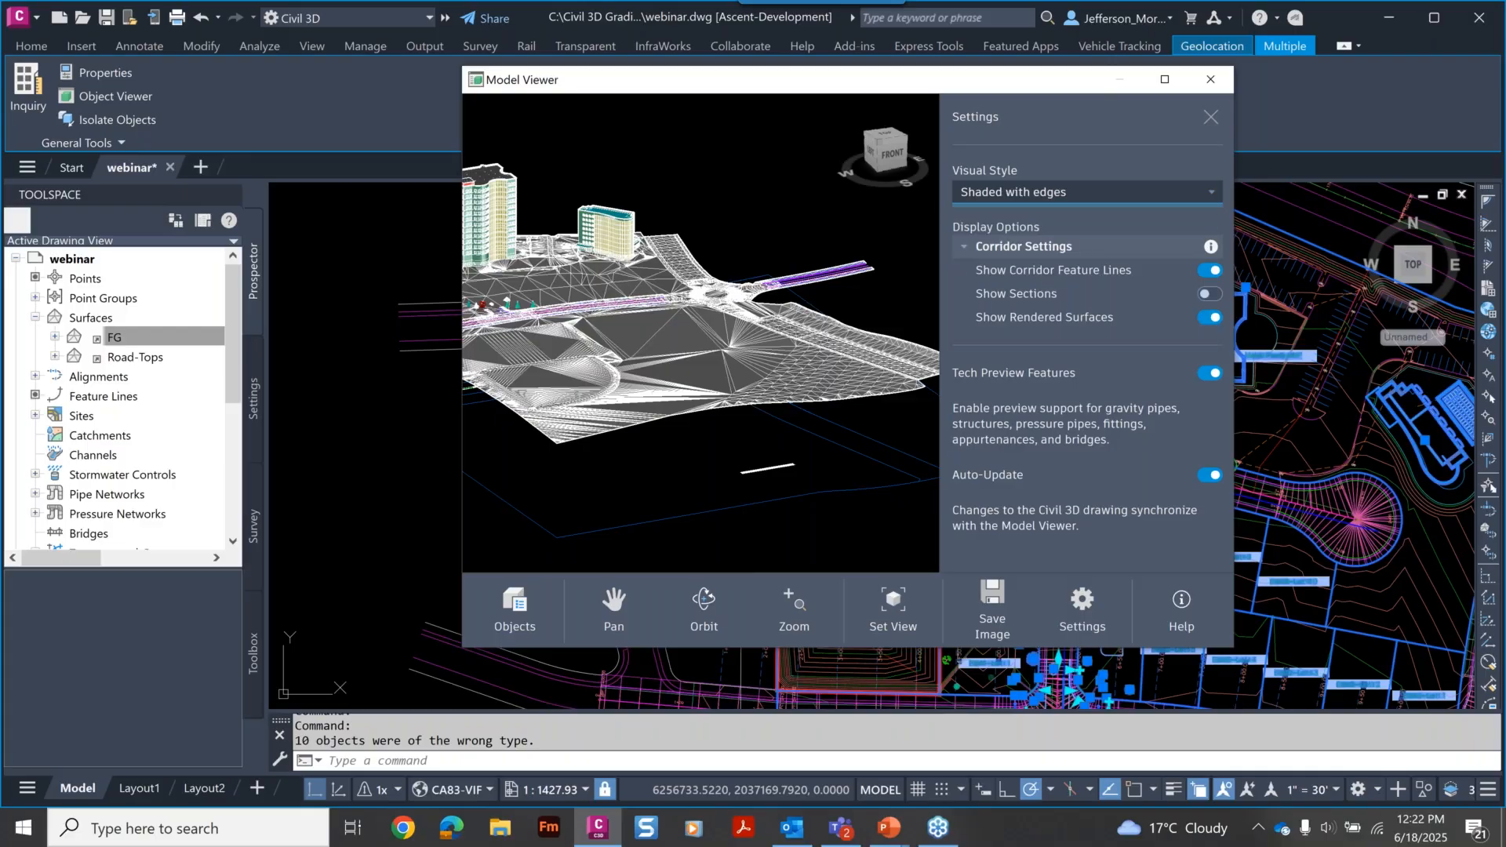
pyautogui.click(1028, 193)
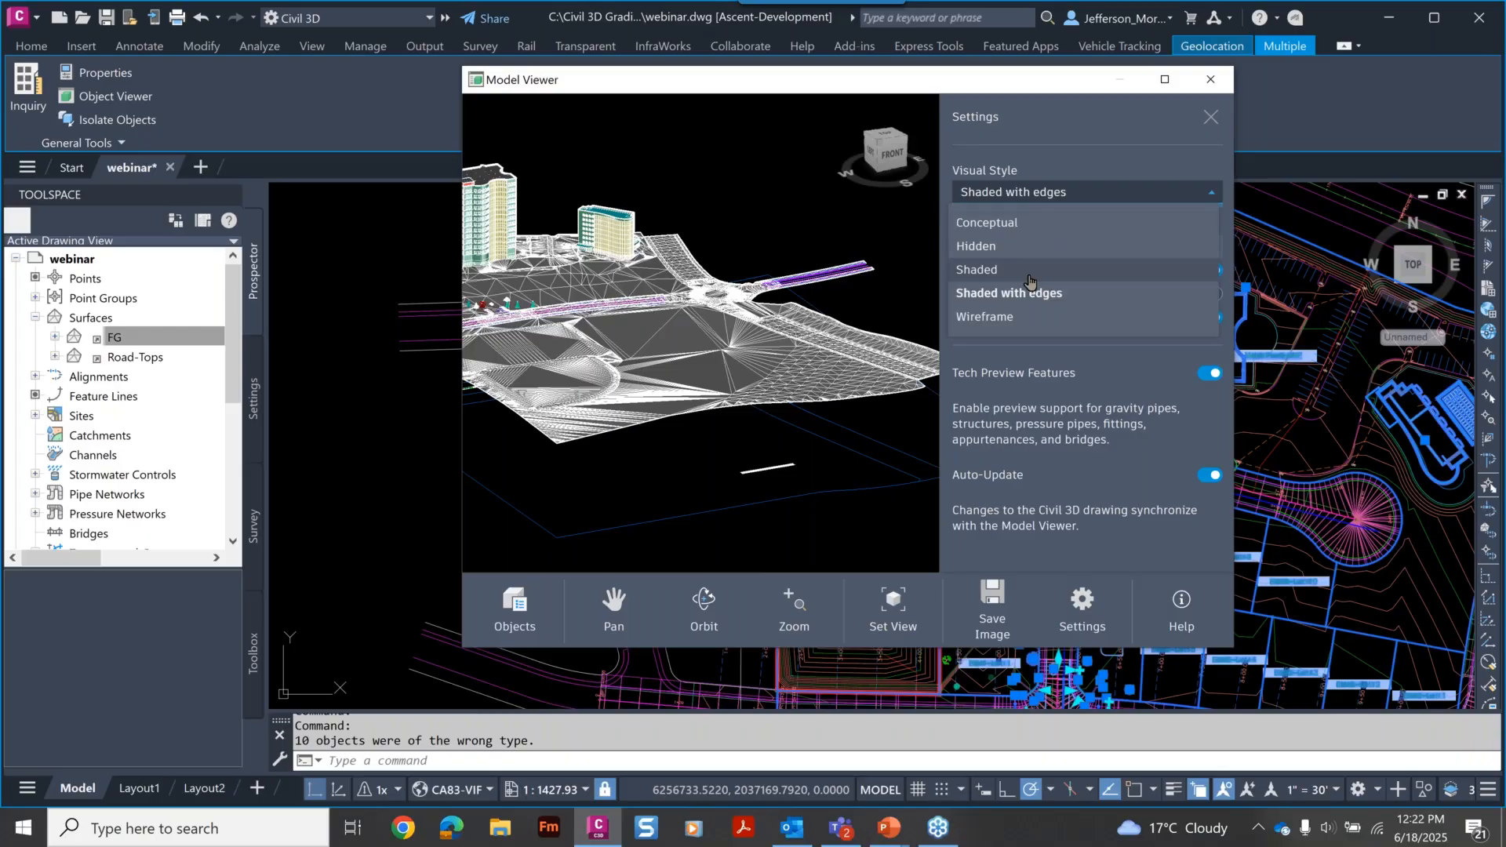
pyautogui.click(1032, 316)
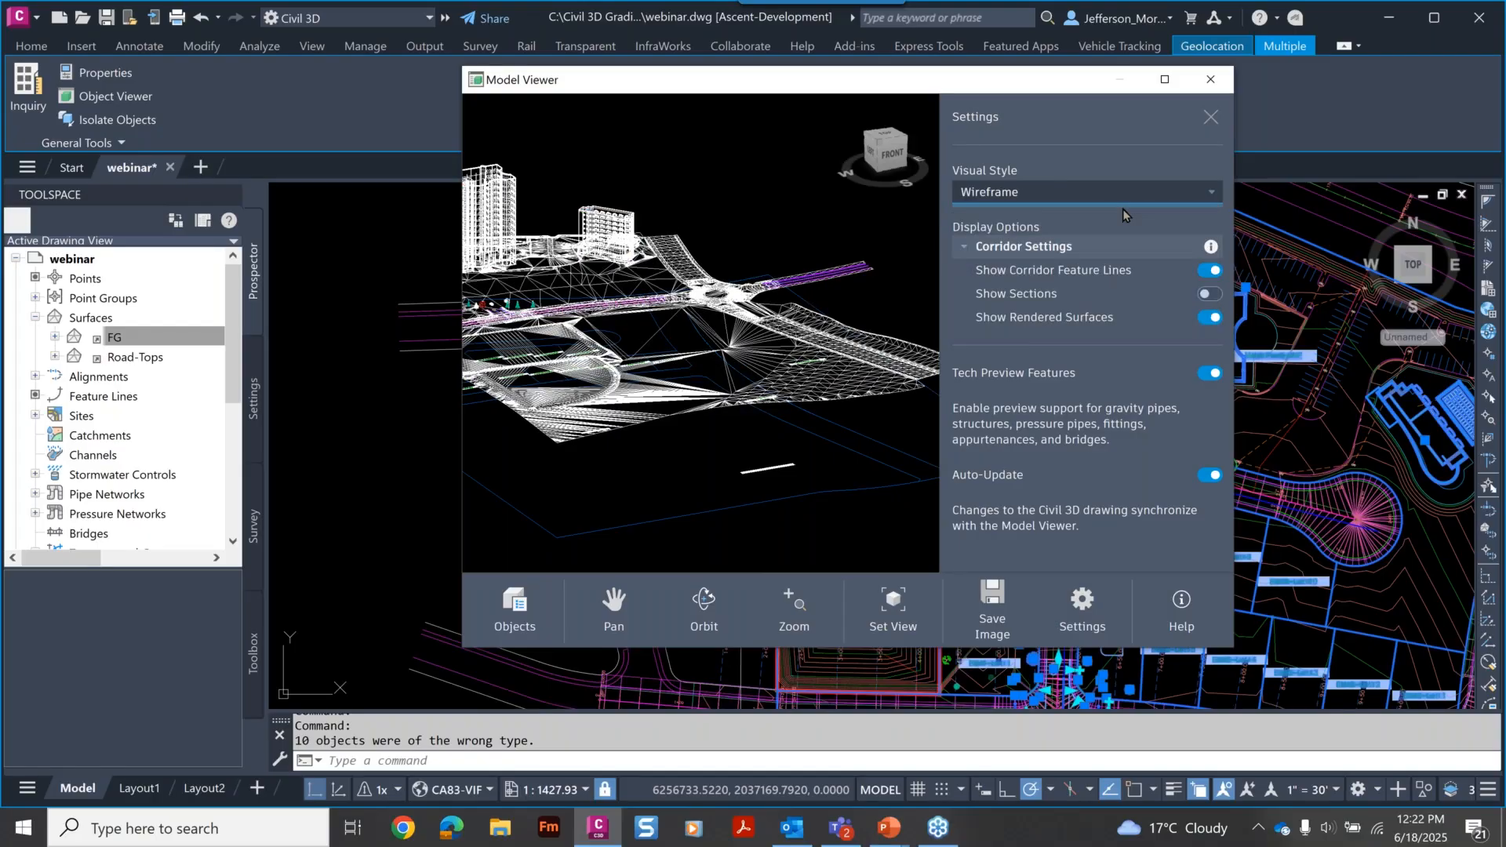
pyautogui.click(1122, 204)
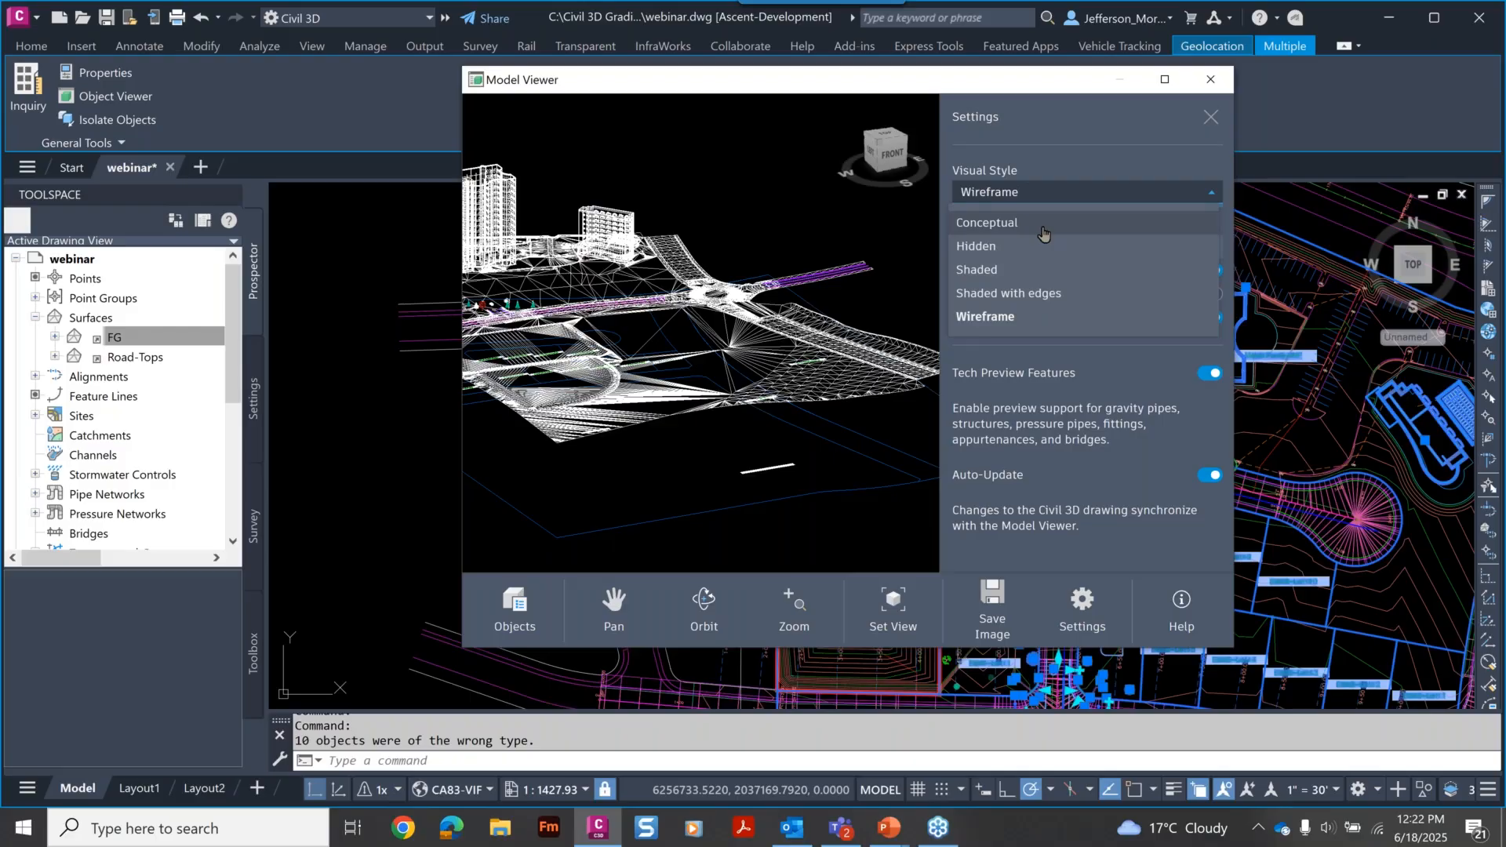
pyautogui.click(1042, 226)
# Turn on the corridor sections display, inspect the sections close up along the road, and turn it off again.
pyautogui.scroll(5, 559, 396)
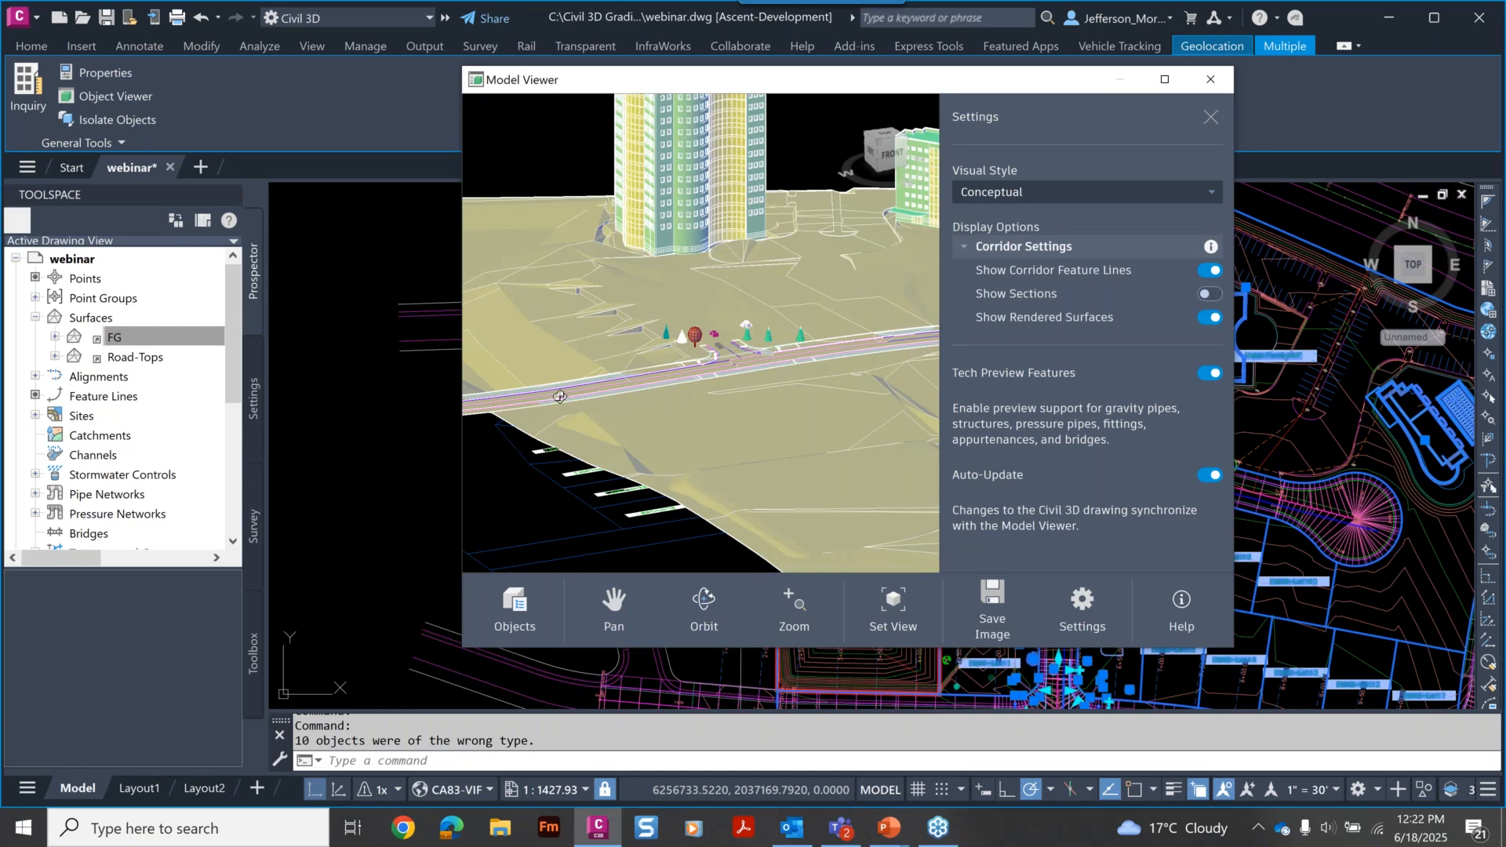
pyautogui.moveTo(559, 396); pyautogui.dragTo(626, 423)
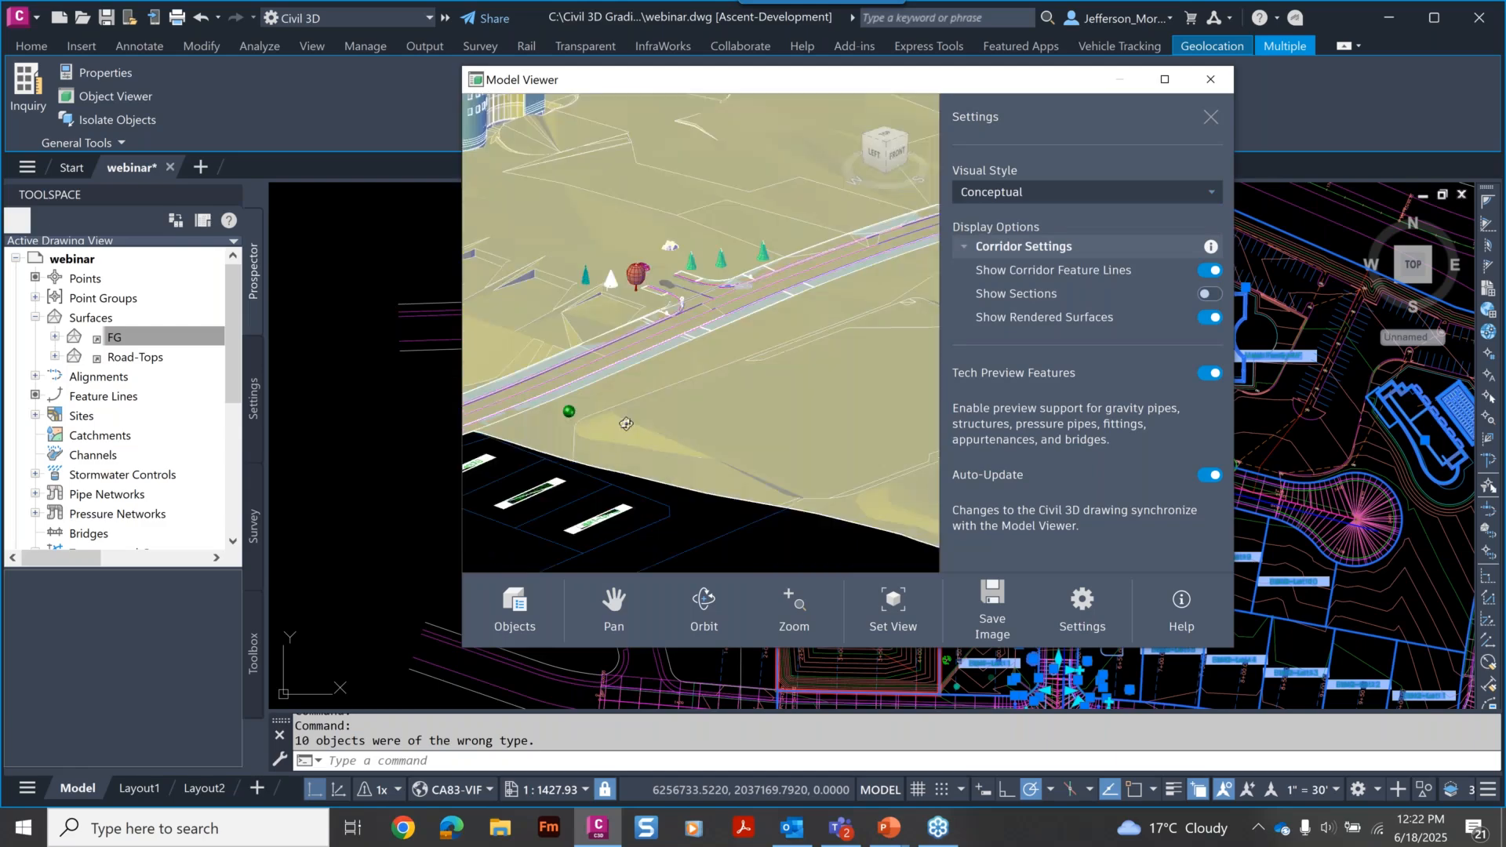
pyautogui.moveTo(626, 423); pyautogui.dragTo(863, 341)
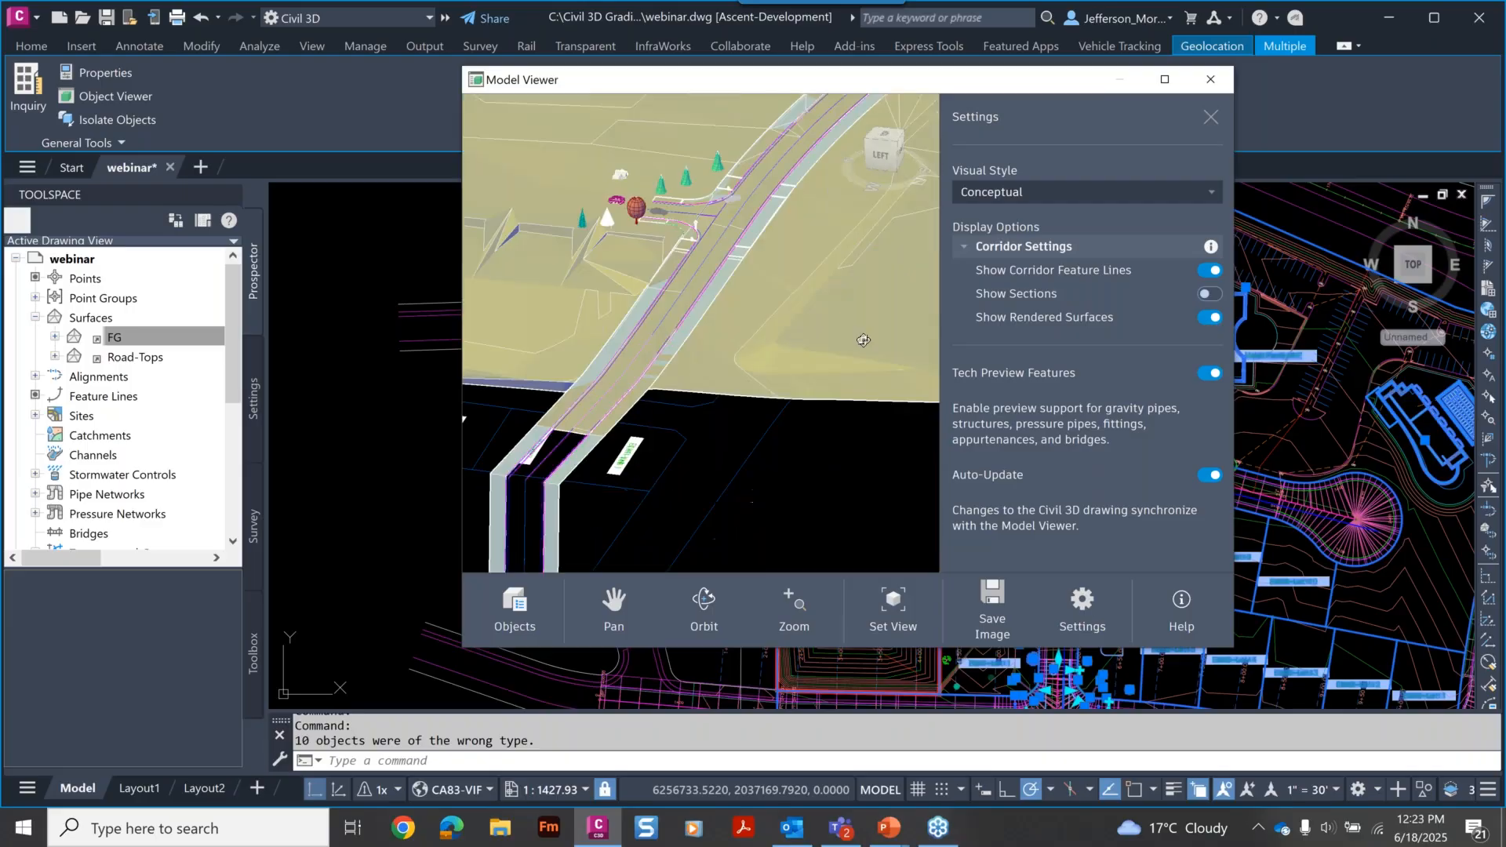
pyautogui.click(1208, 295)
pyautogui.click(1210, 297)
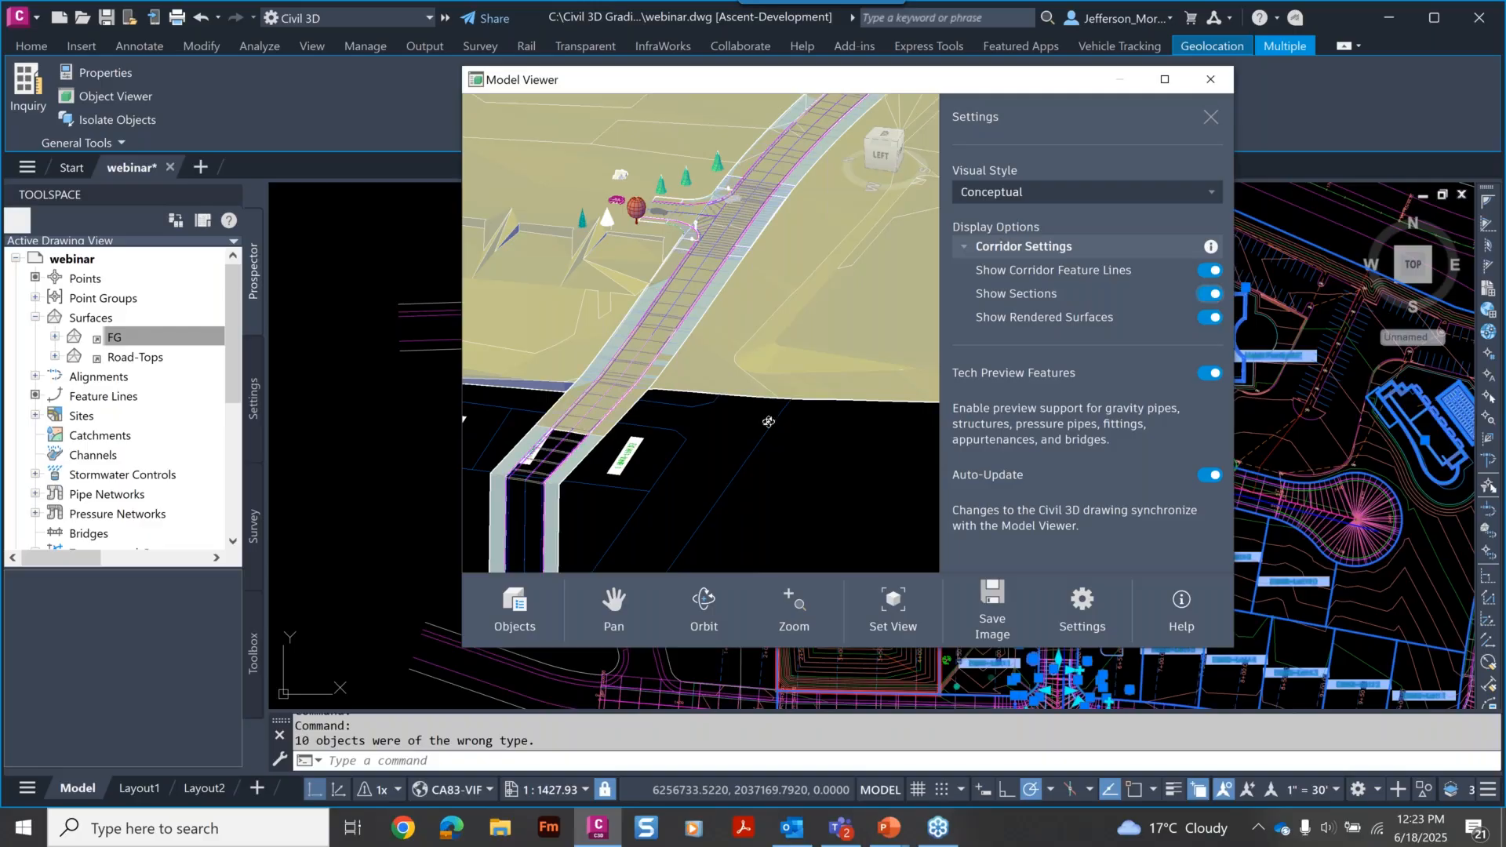
pyautogui.scroll(4, 554, 419)
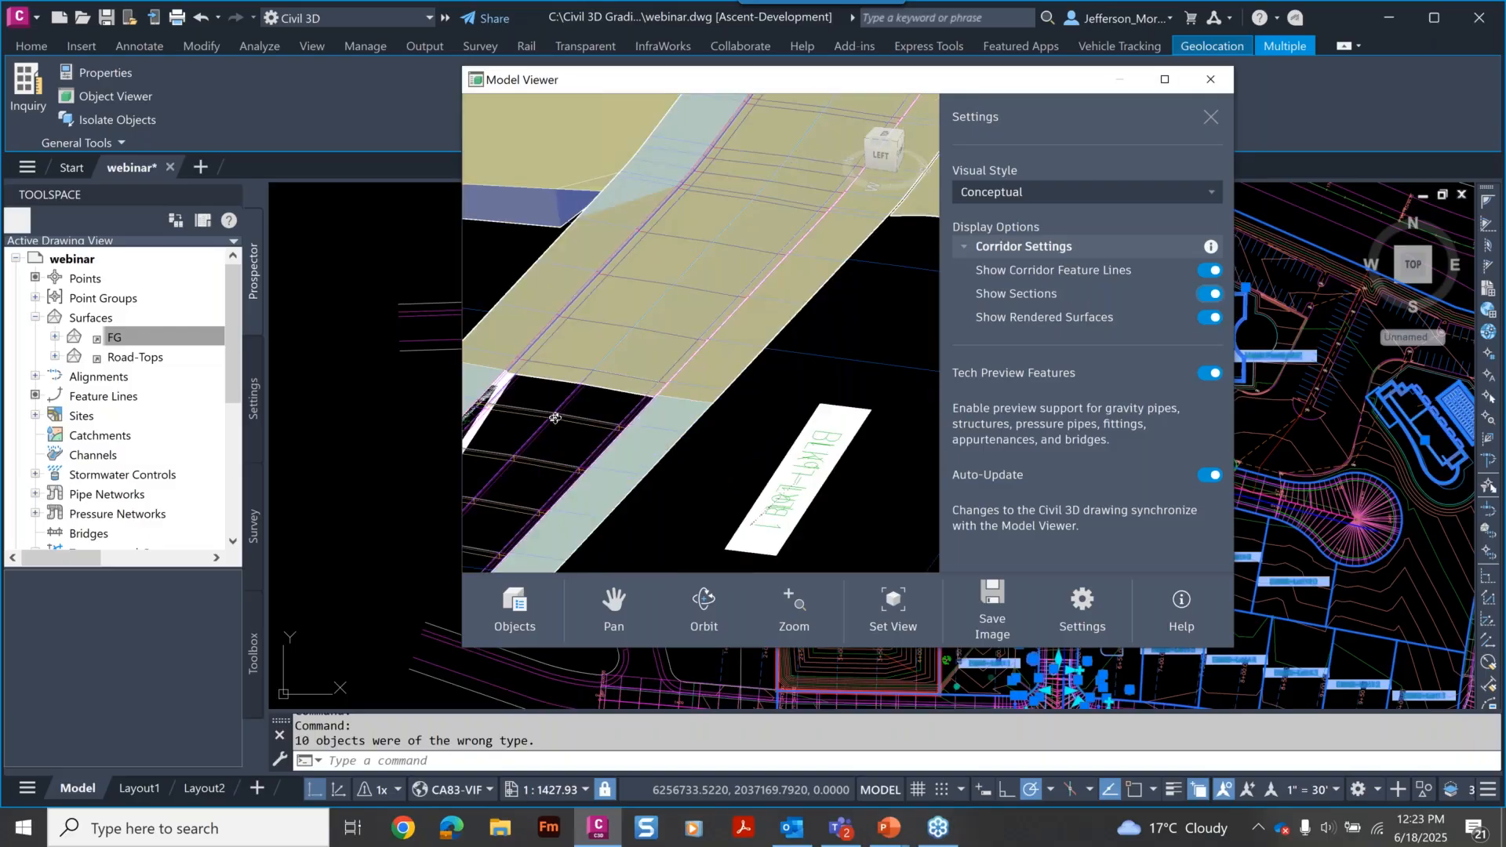
pyautogui.scroll(2, 555, 418)
pyautogui.click(1209, 294)
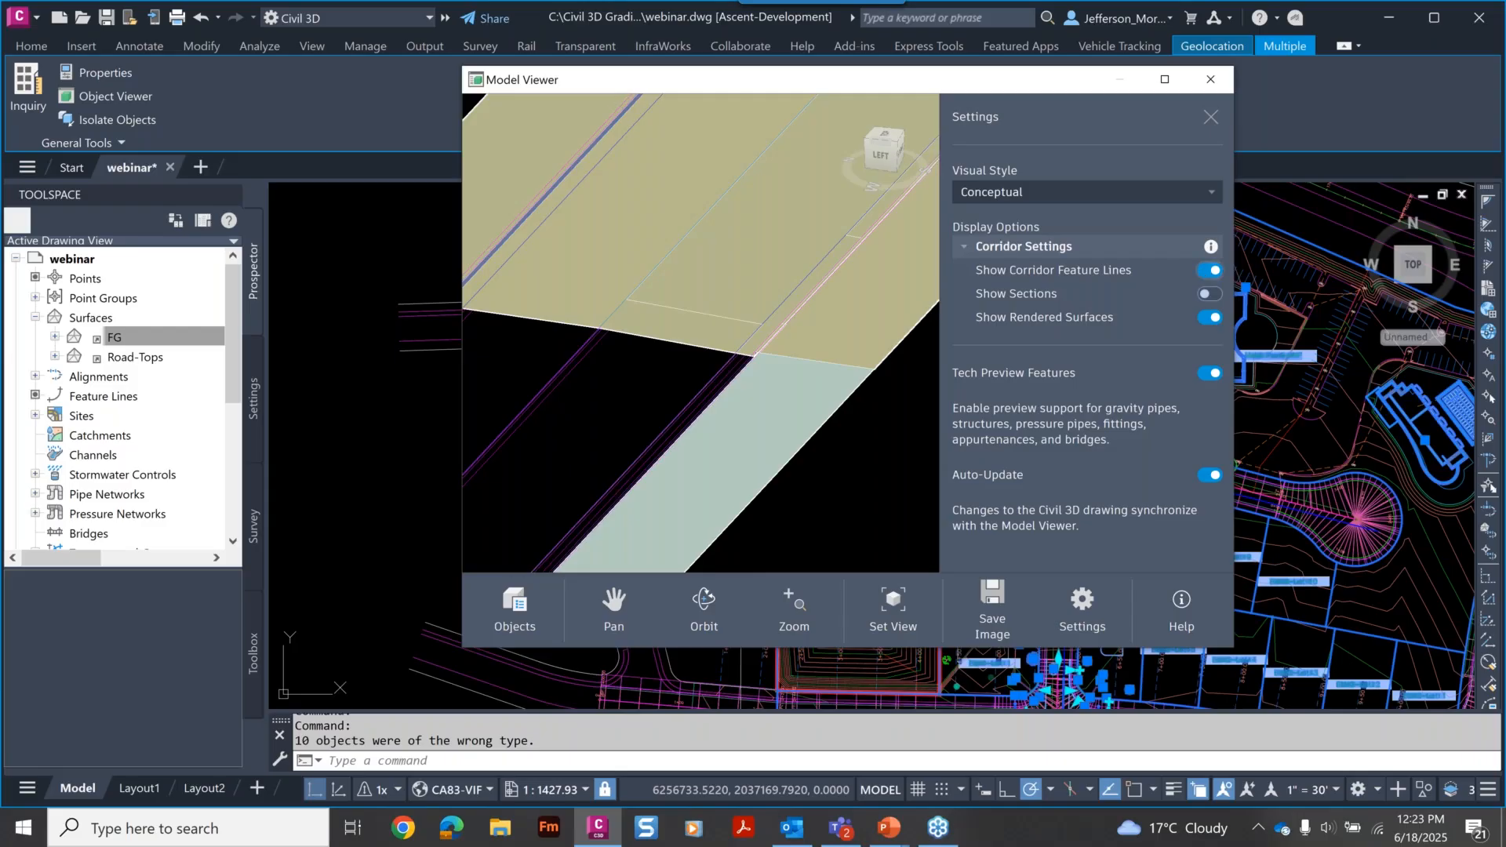
# Switch the corridor feature lines display off and back on.
pyautogui.click(1209, 271)
pyautogui.click(1212, 271)
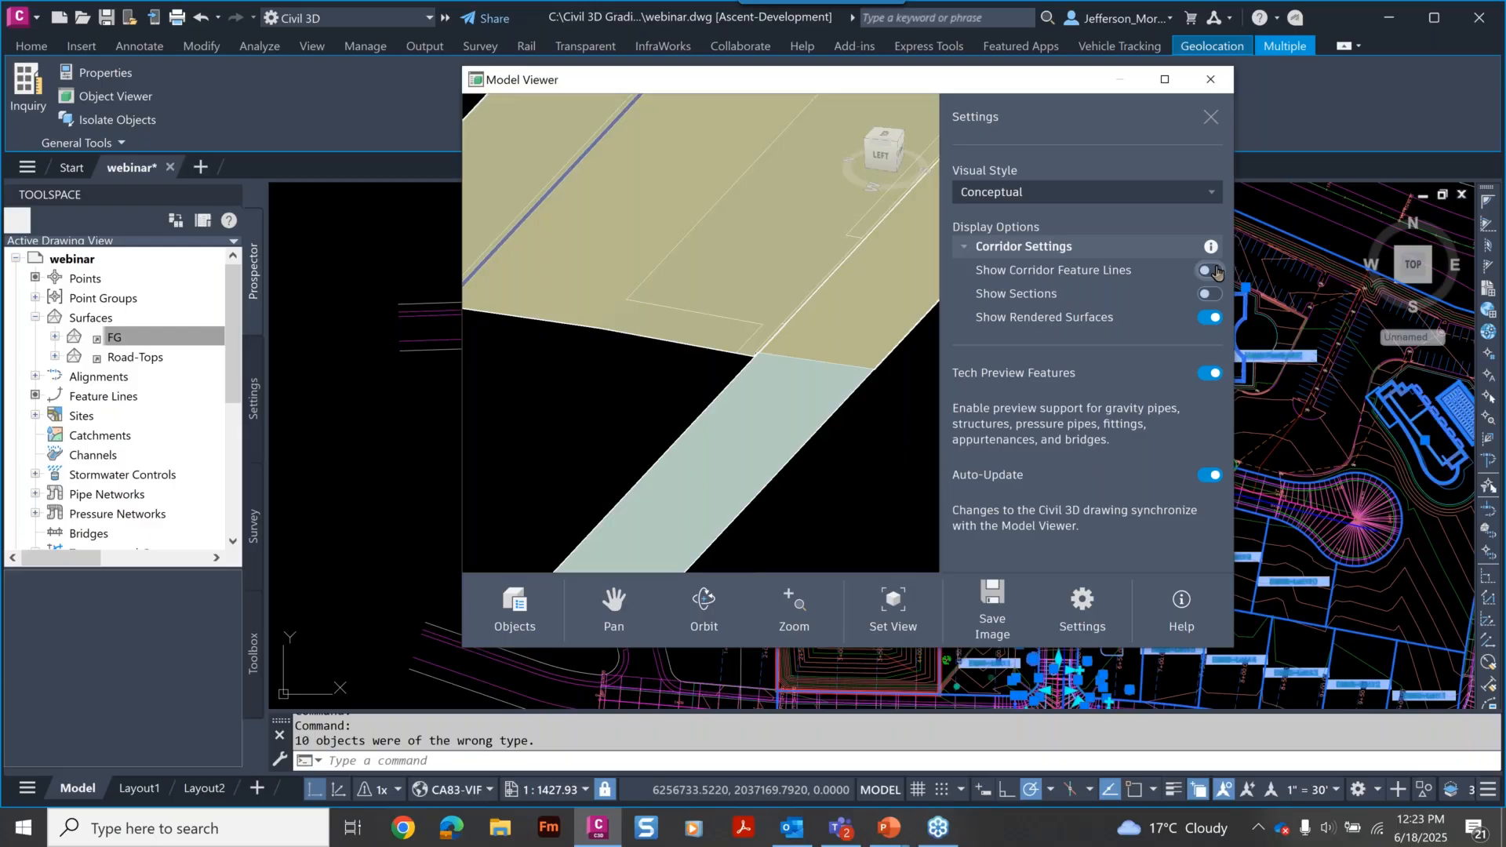
pyautogui.click(1212, 271)
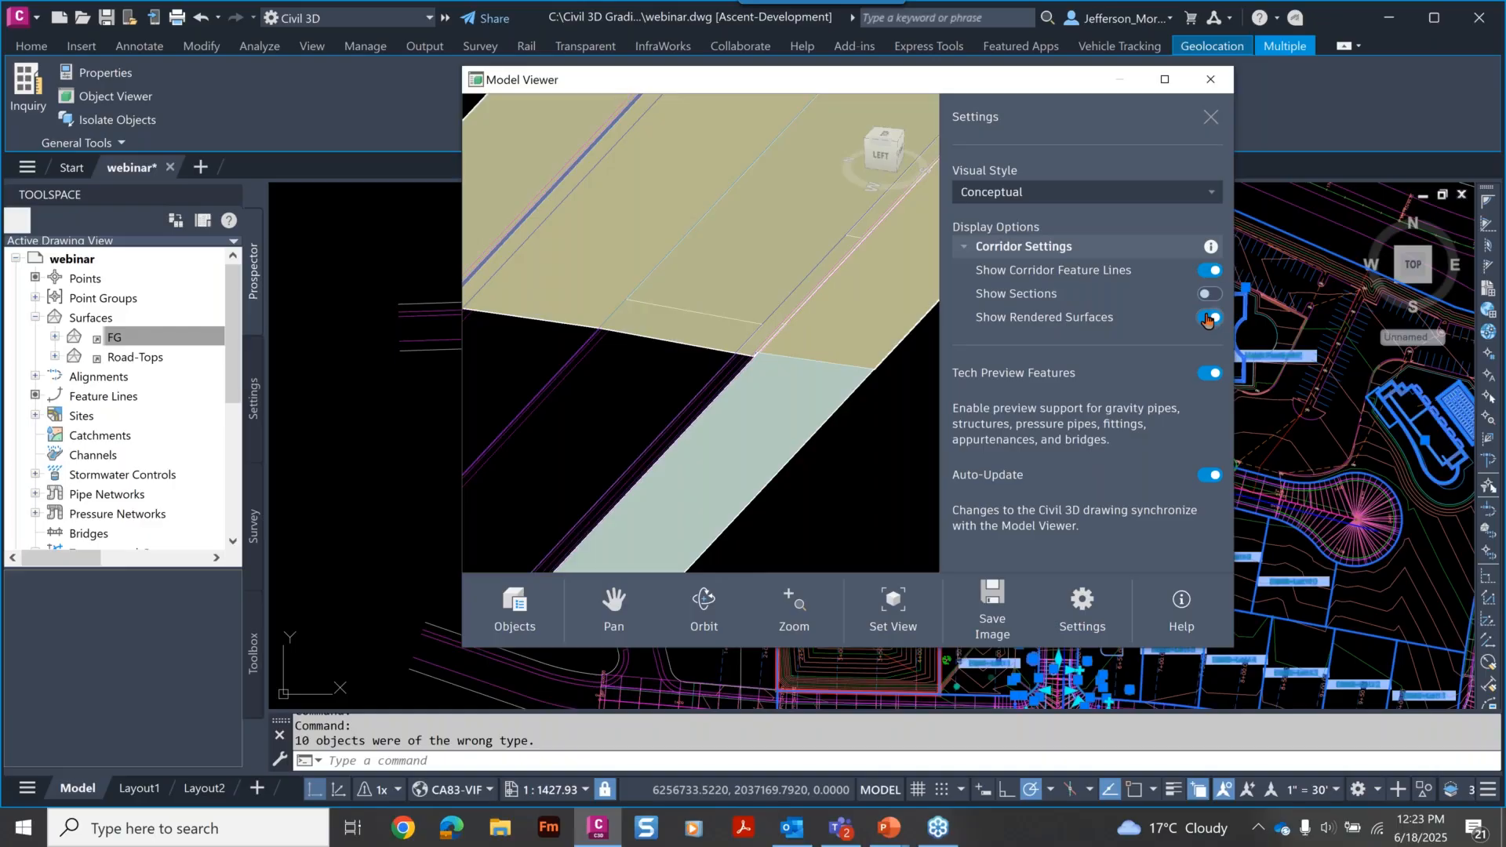
# Reopen the object list and hide the FG surface to expose the corridor.
pyautogui.click(519, 614)
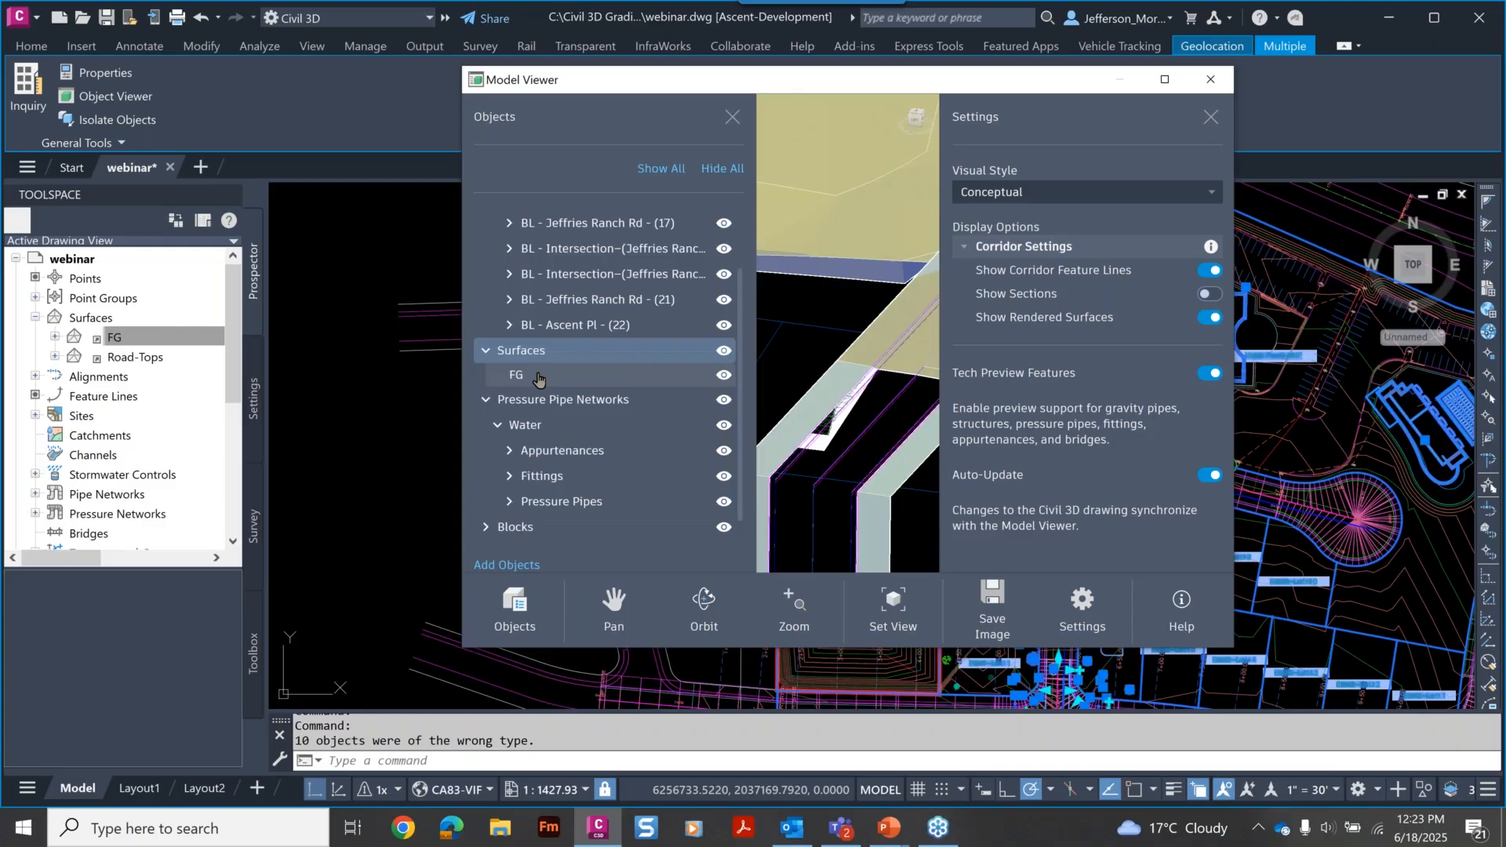
pyautogui.click(724, 375)
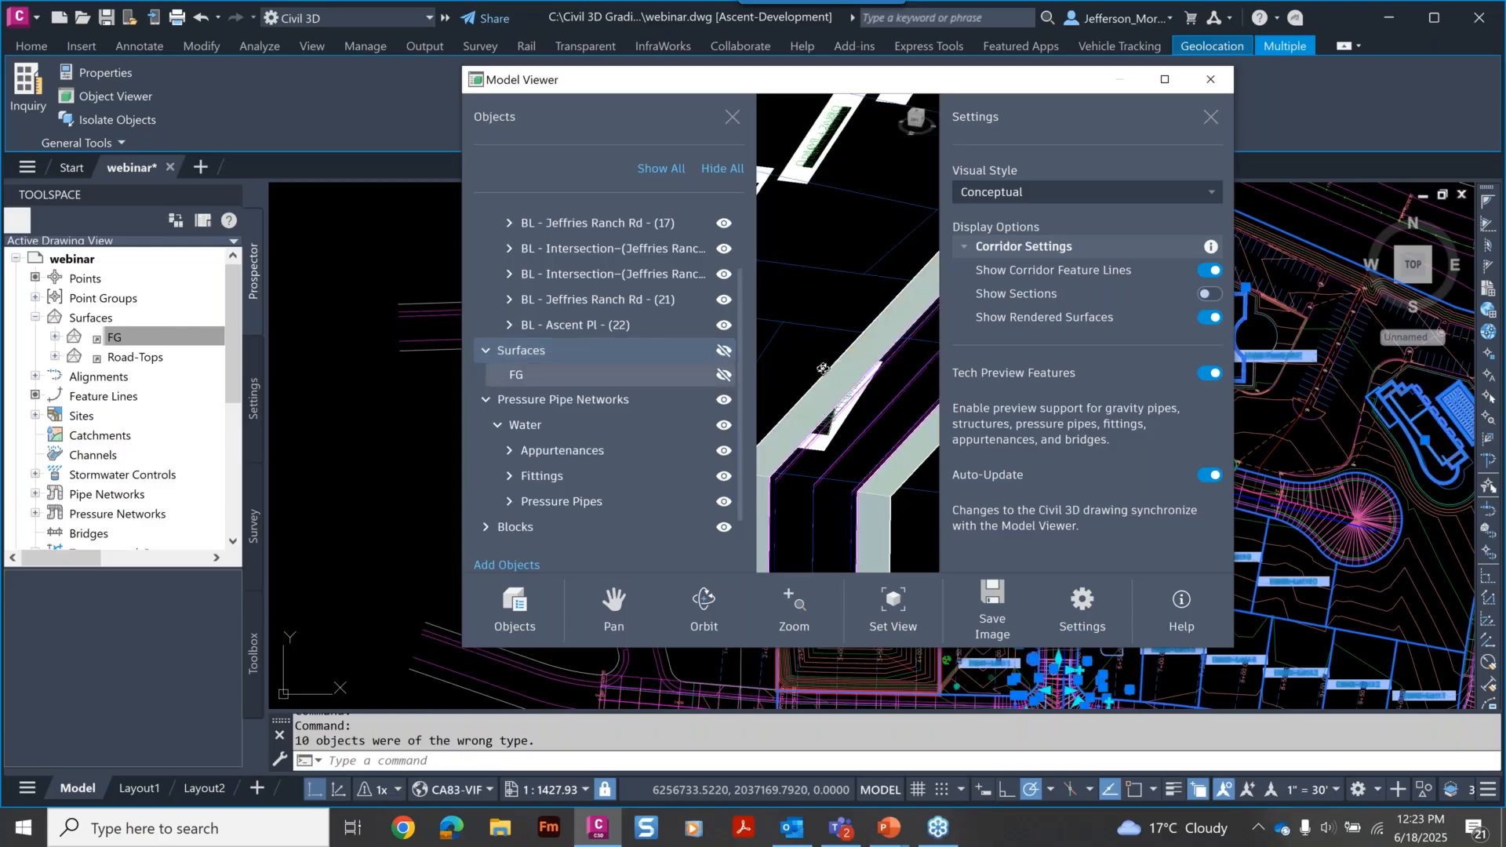
pyautogui.moveTo(821, 373); pyautogui.dragTo(821, 380)
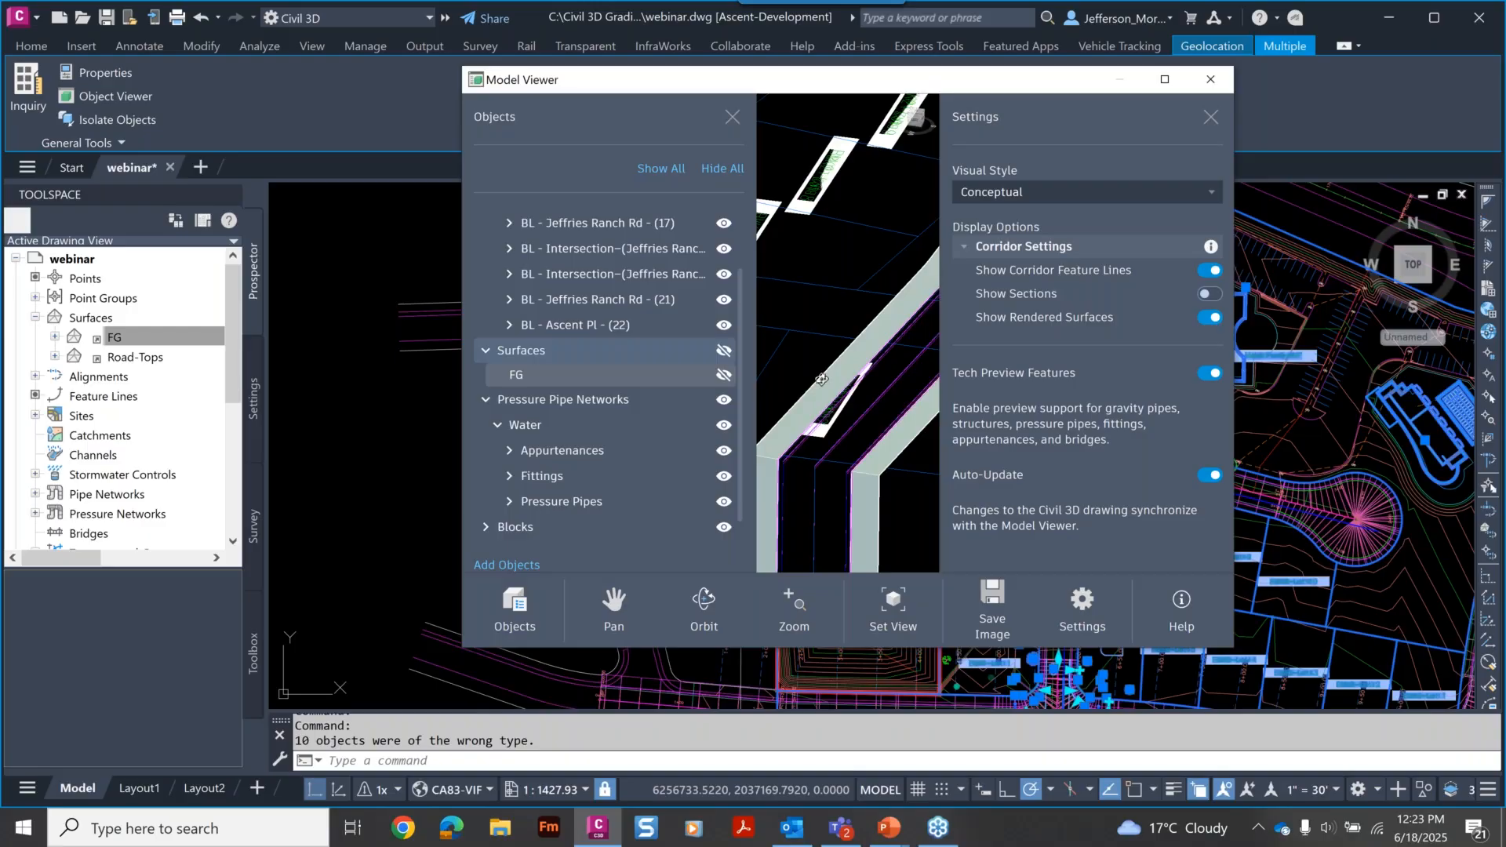
# Widen the Model Viewer window and make the hidden surfaces visible again in the object list.
pyautogui.scroll(-2, 821, 380)
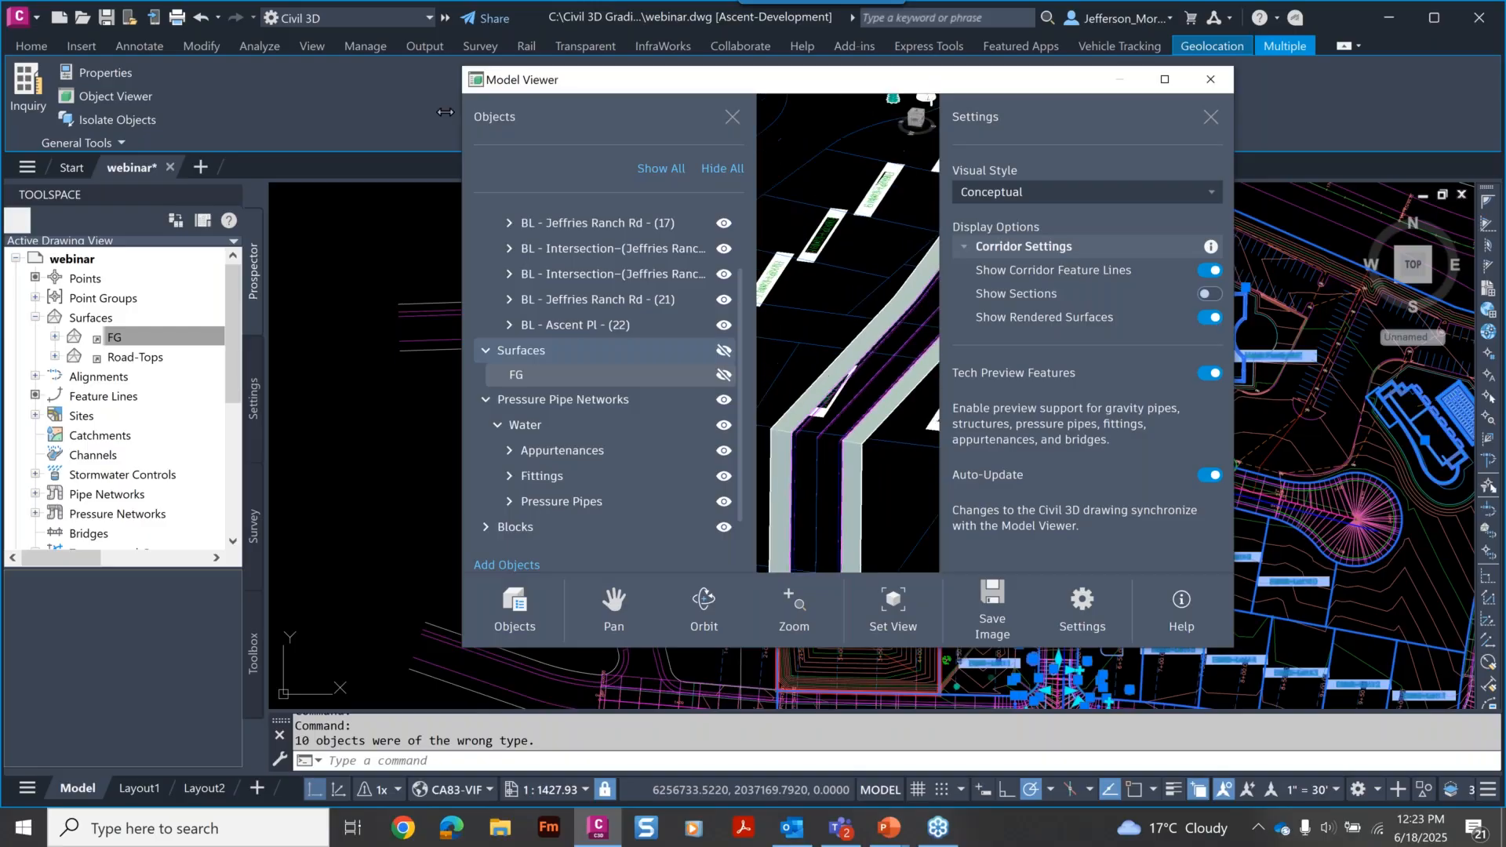
pyautogui.moveTo(445, 112); pyautogui.dragTo(393, 115)
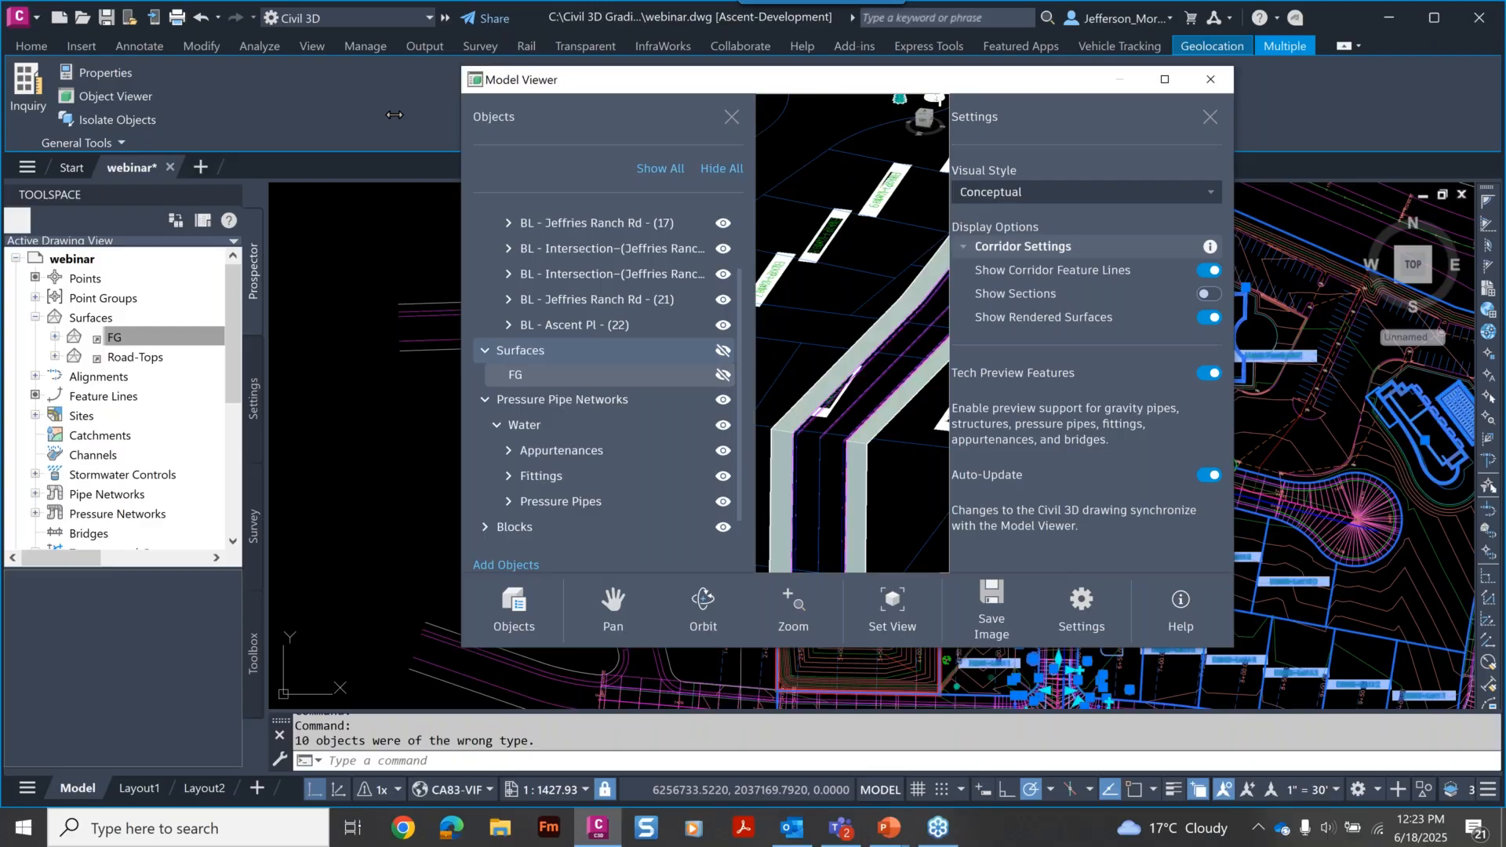
pyautogui.moveTo(394, 114); pyautogui.dragTo(157, 115)
pyautogui.click(417, 350)
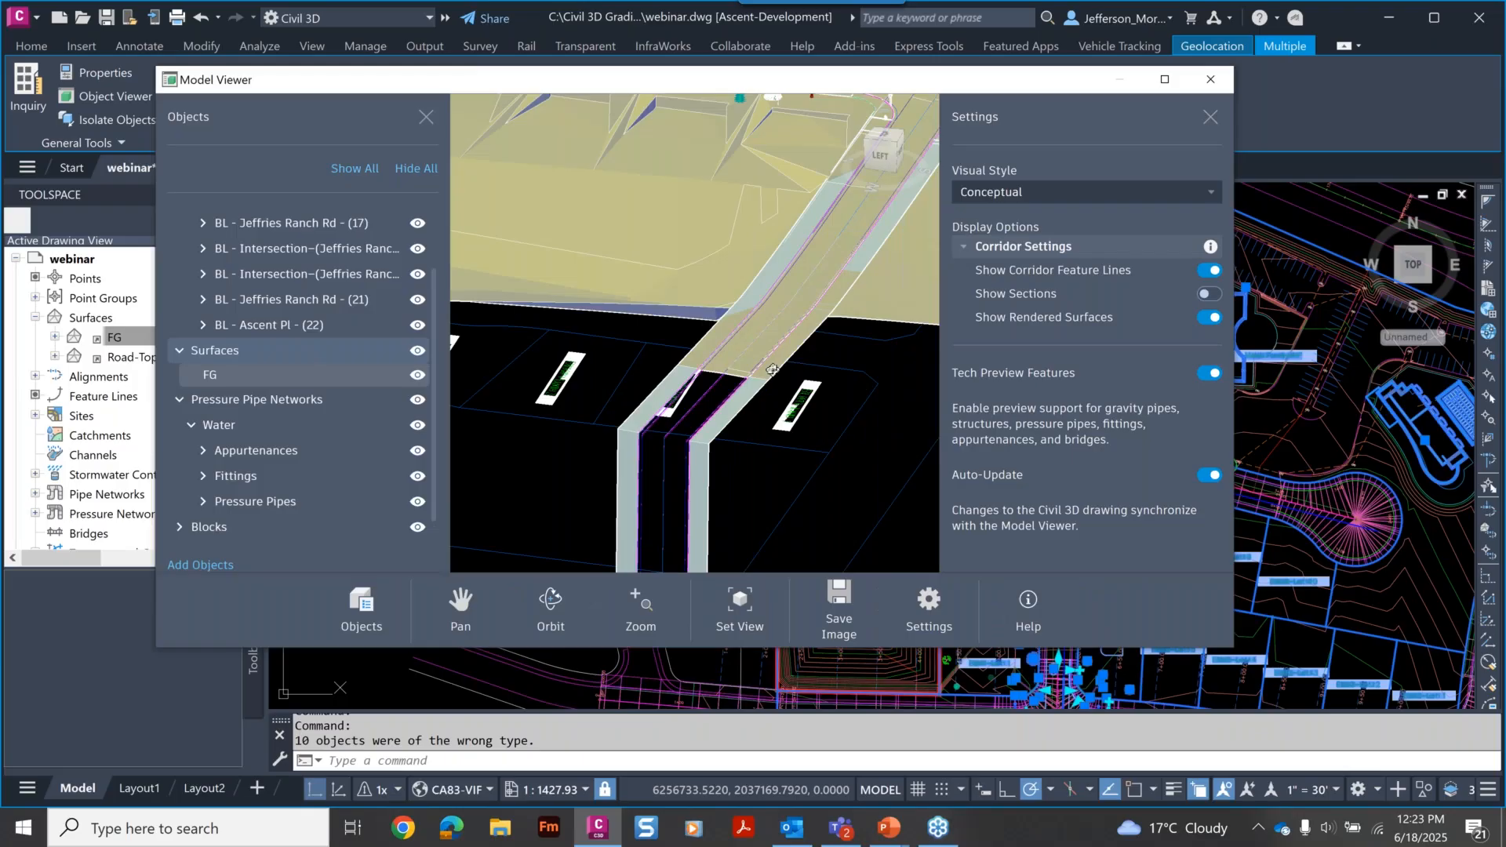
# Hide the FG surface near the intersection to inspect the water pipes beneath the road, and show the surface again.
pyautogui.moveTo(772, 369); pyautogui.dragTo(804, 308)
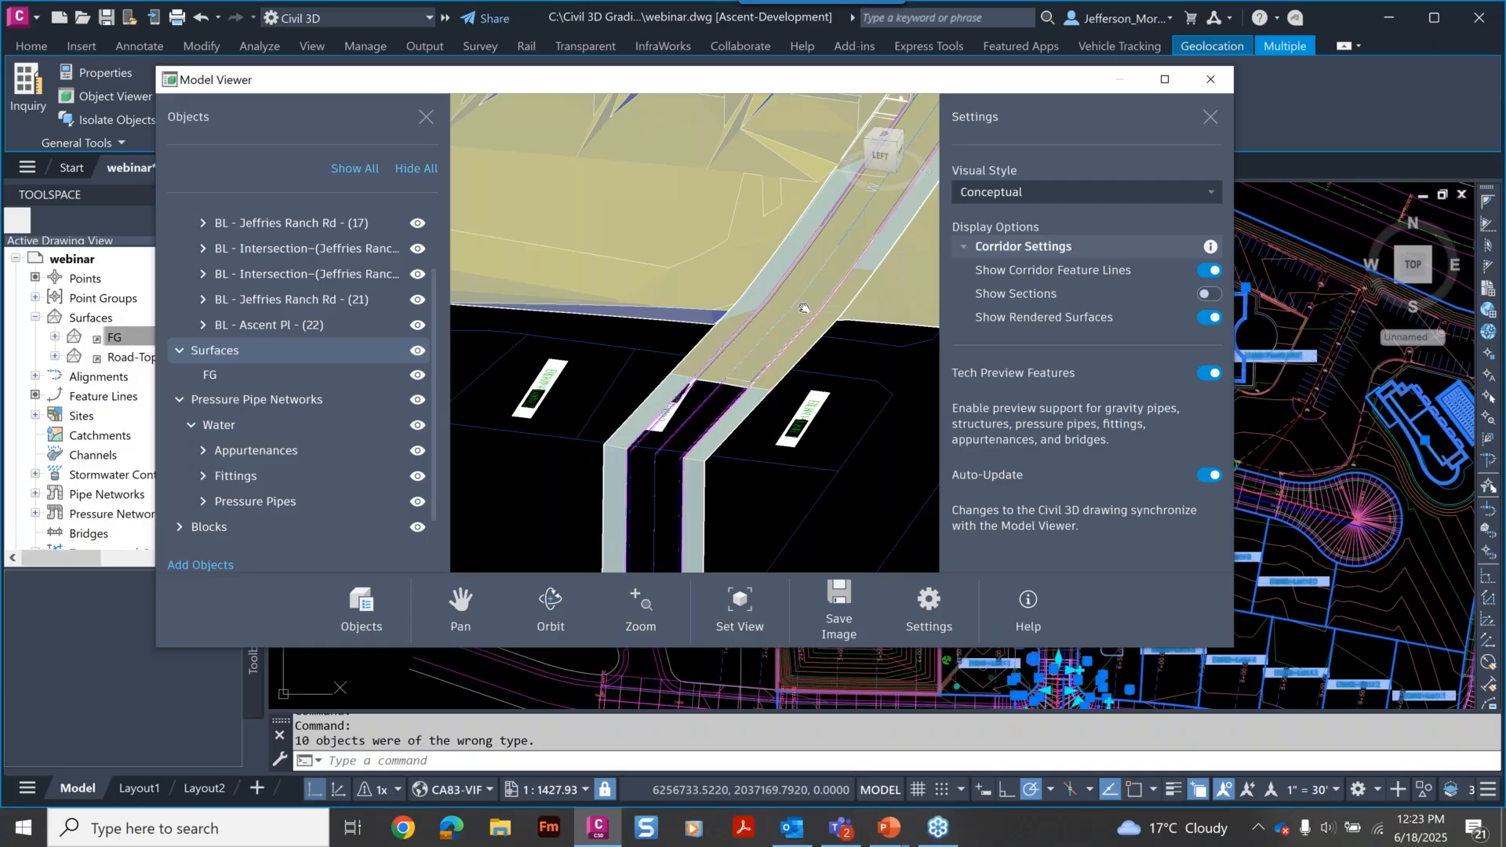
pyautogui.moveTo(804, 308); pyautogui.dragTo(705, 416)
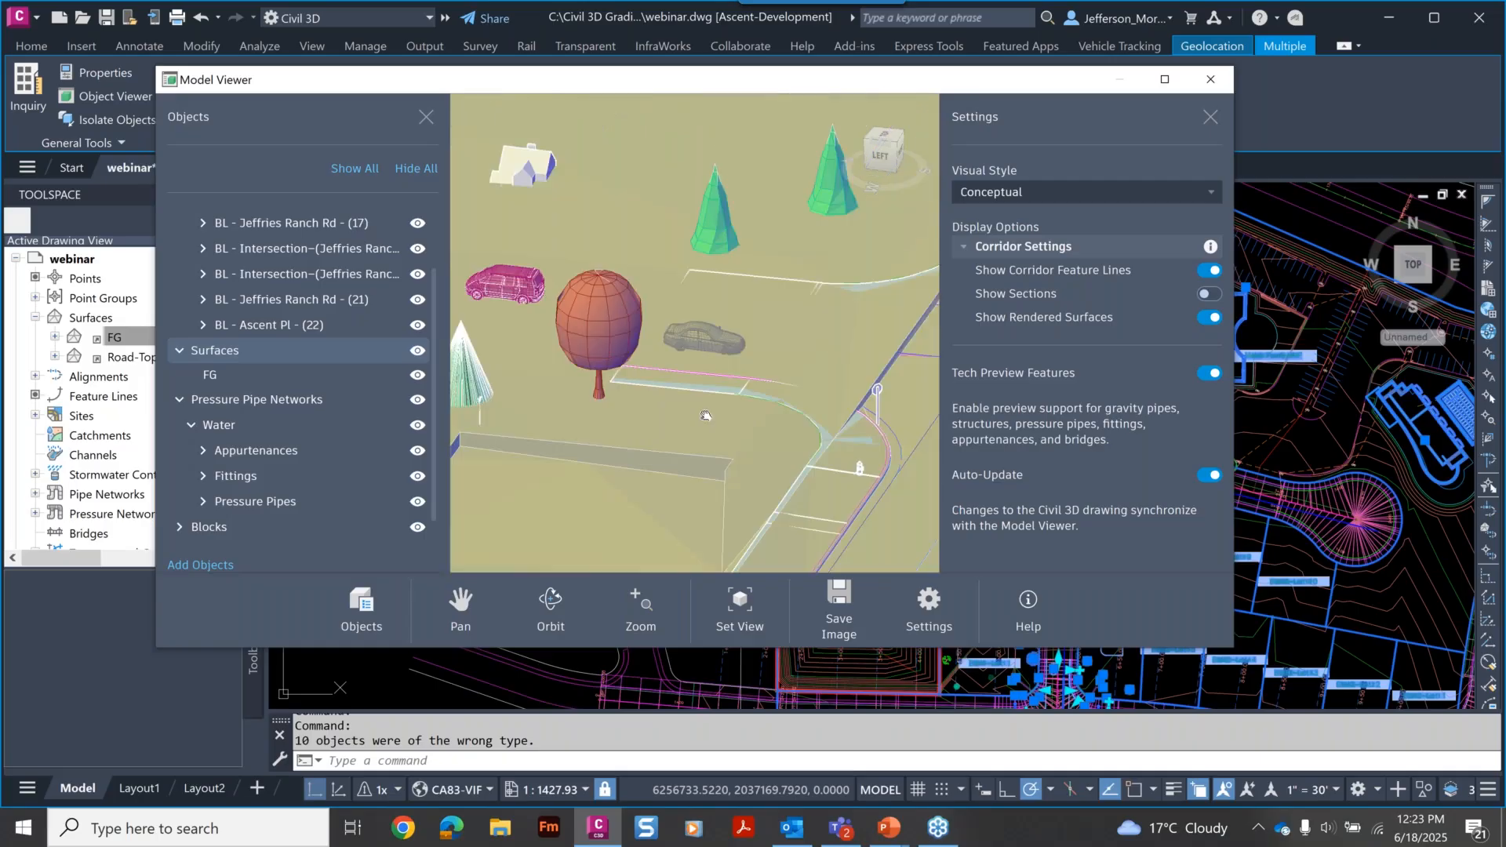
pyautogui.moveTo(705, 416); pyautogui.dragTo(418, 384)
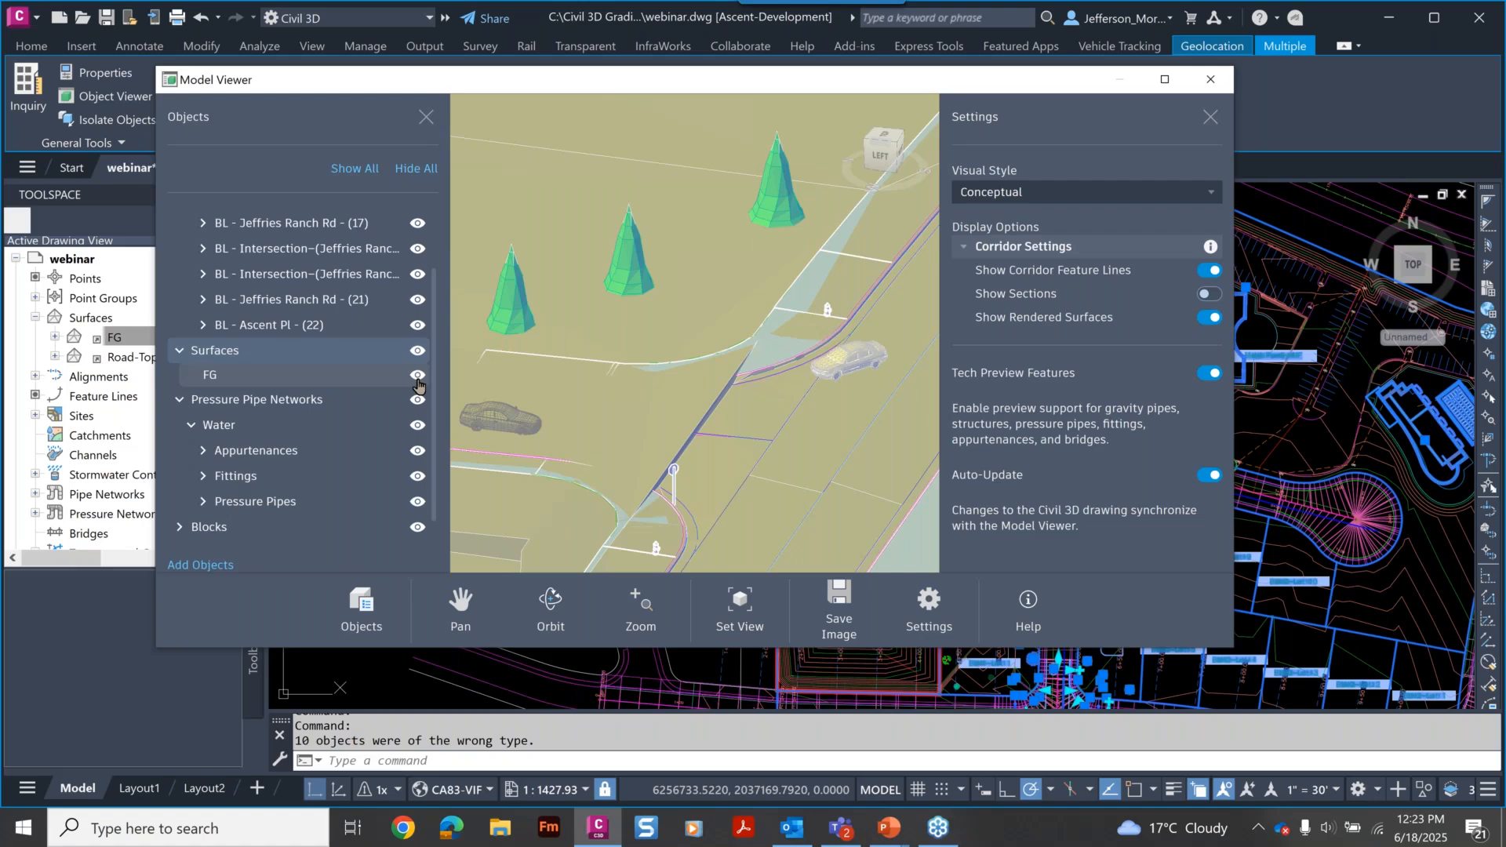
pyautogui.click(417, 376)
pyautogui.moveTo(781, 420); pyautogui.dragTo(747, 432)
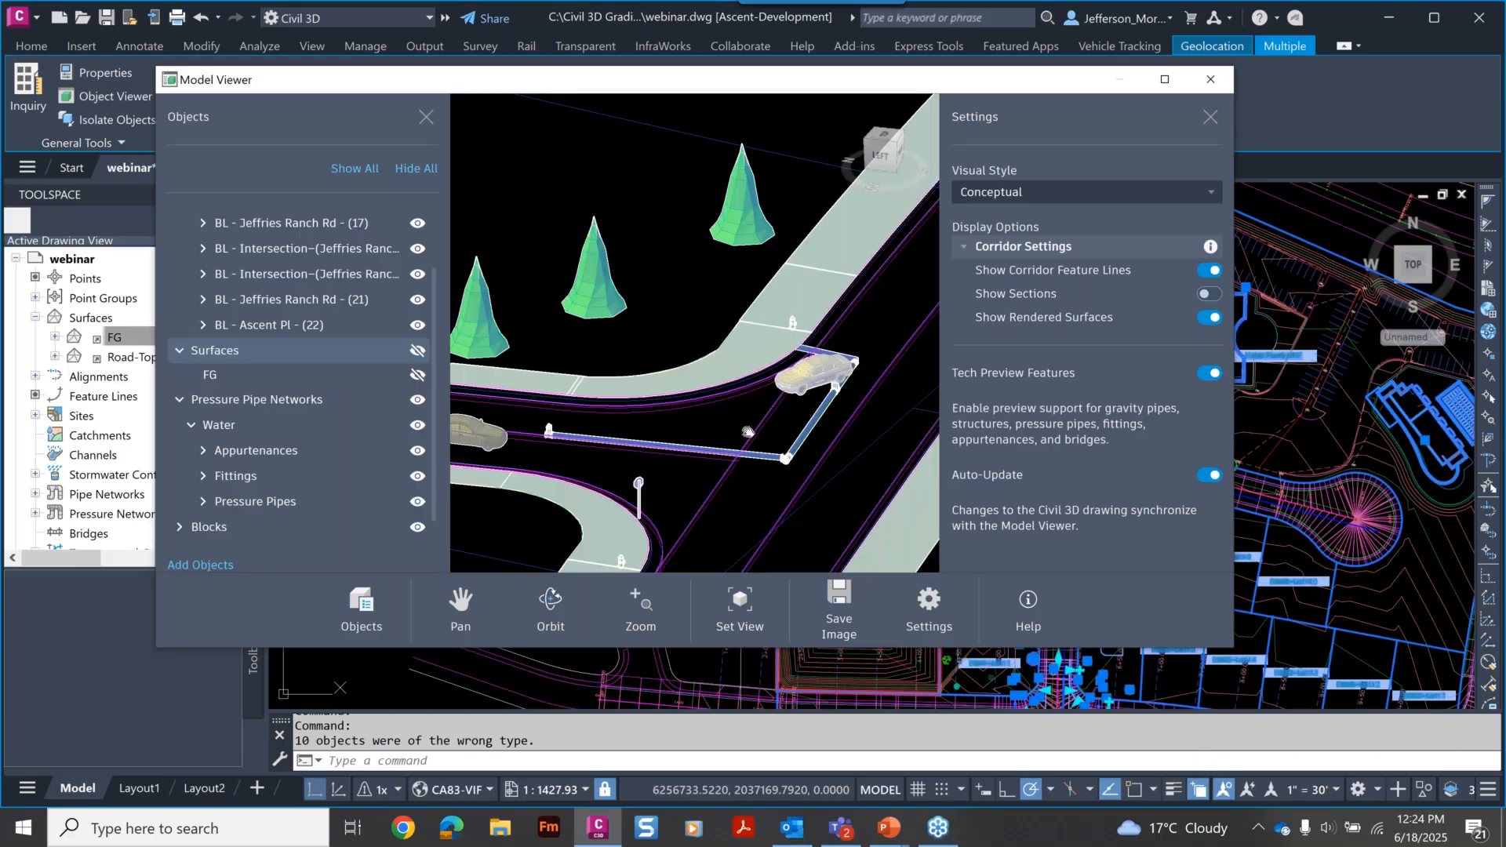
pyautogui.scroll(4, 748, 432)
pyautogui.click(417, 375)
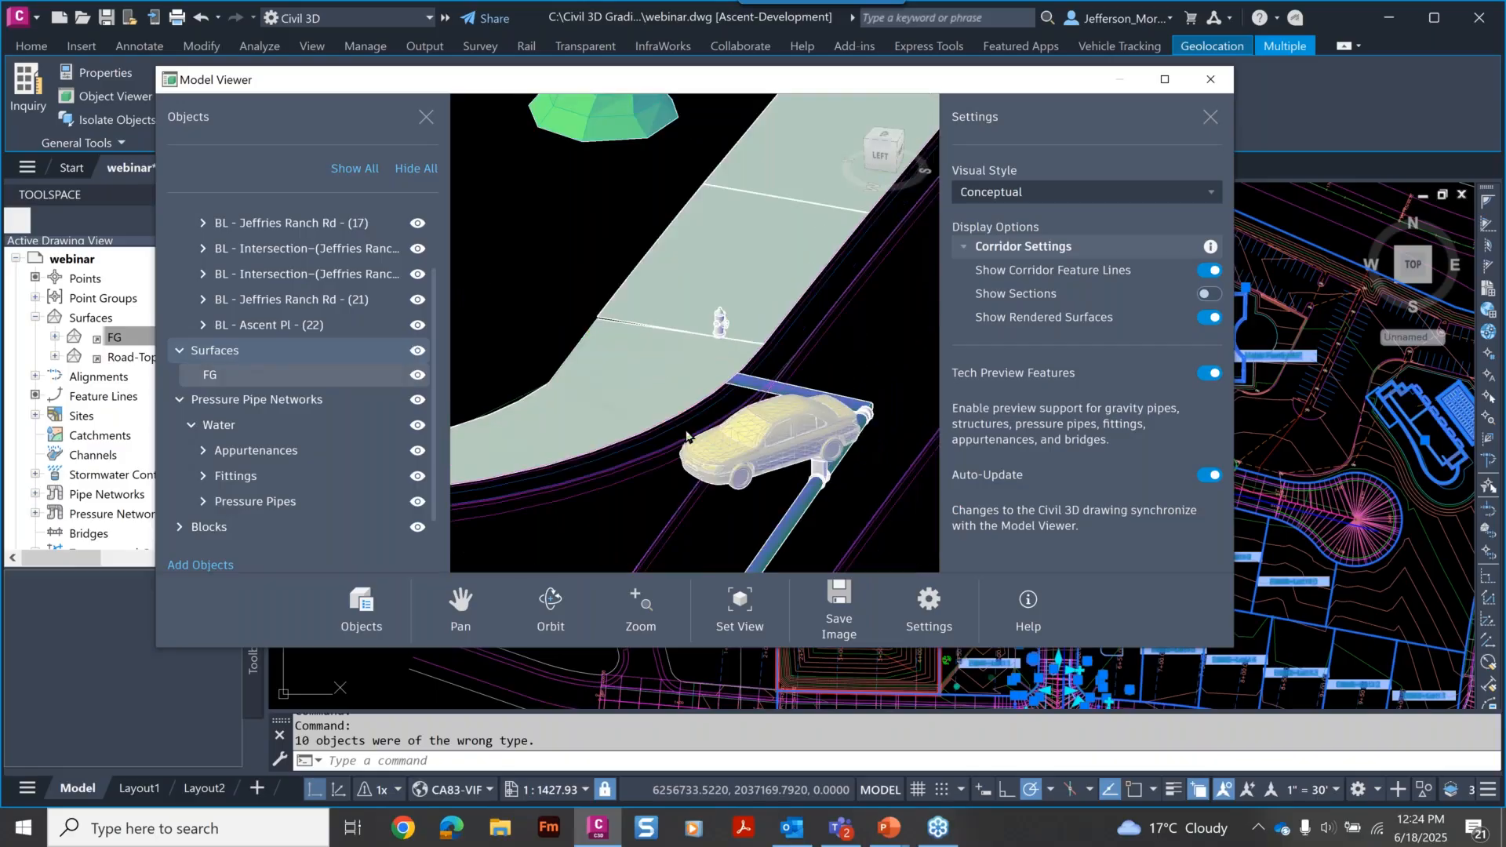
pyautogui.scroll(-5, 706, 447)
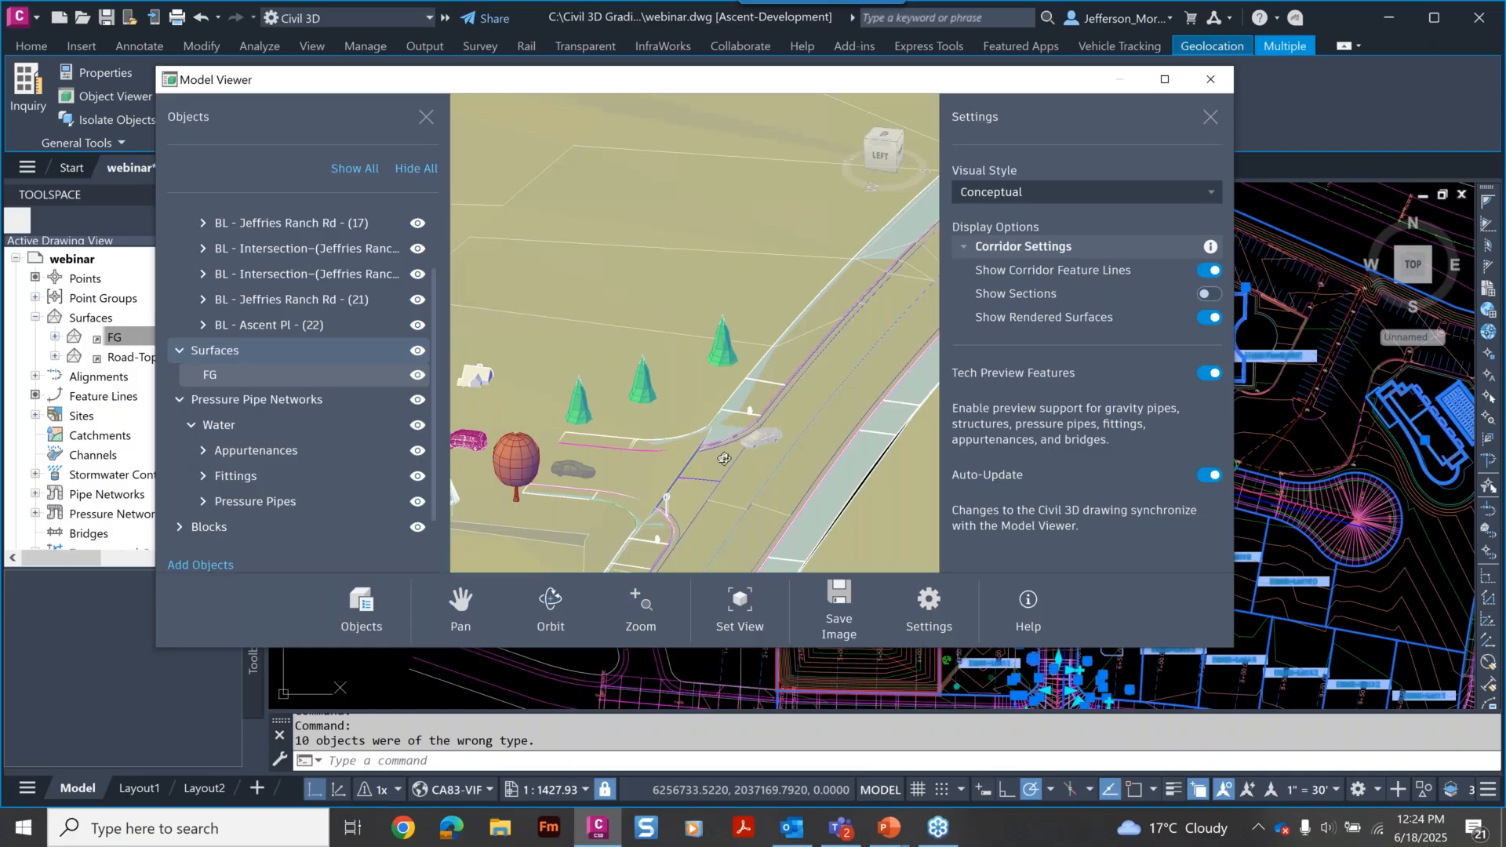
# View the site and buildings from a low side angle, and close Model Viewer's object list and settings.
pyautogui.moveTo(723, 459); pyautogui.dragTo(764, 358)
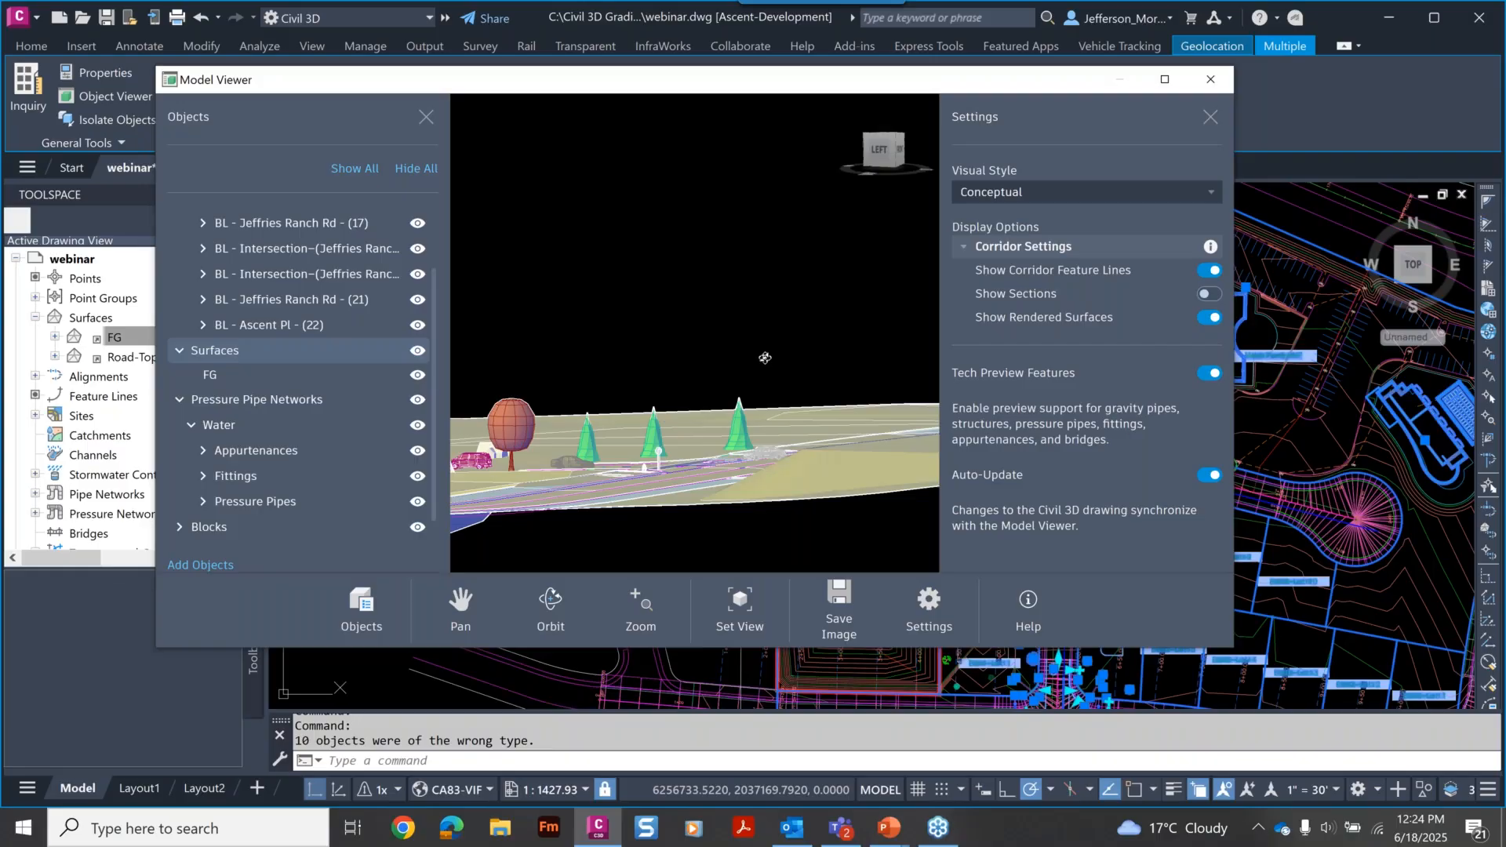
pyautogui.moveTo(764, 358); pyautogui.dragTo(706, 369)
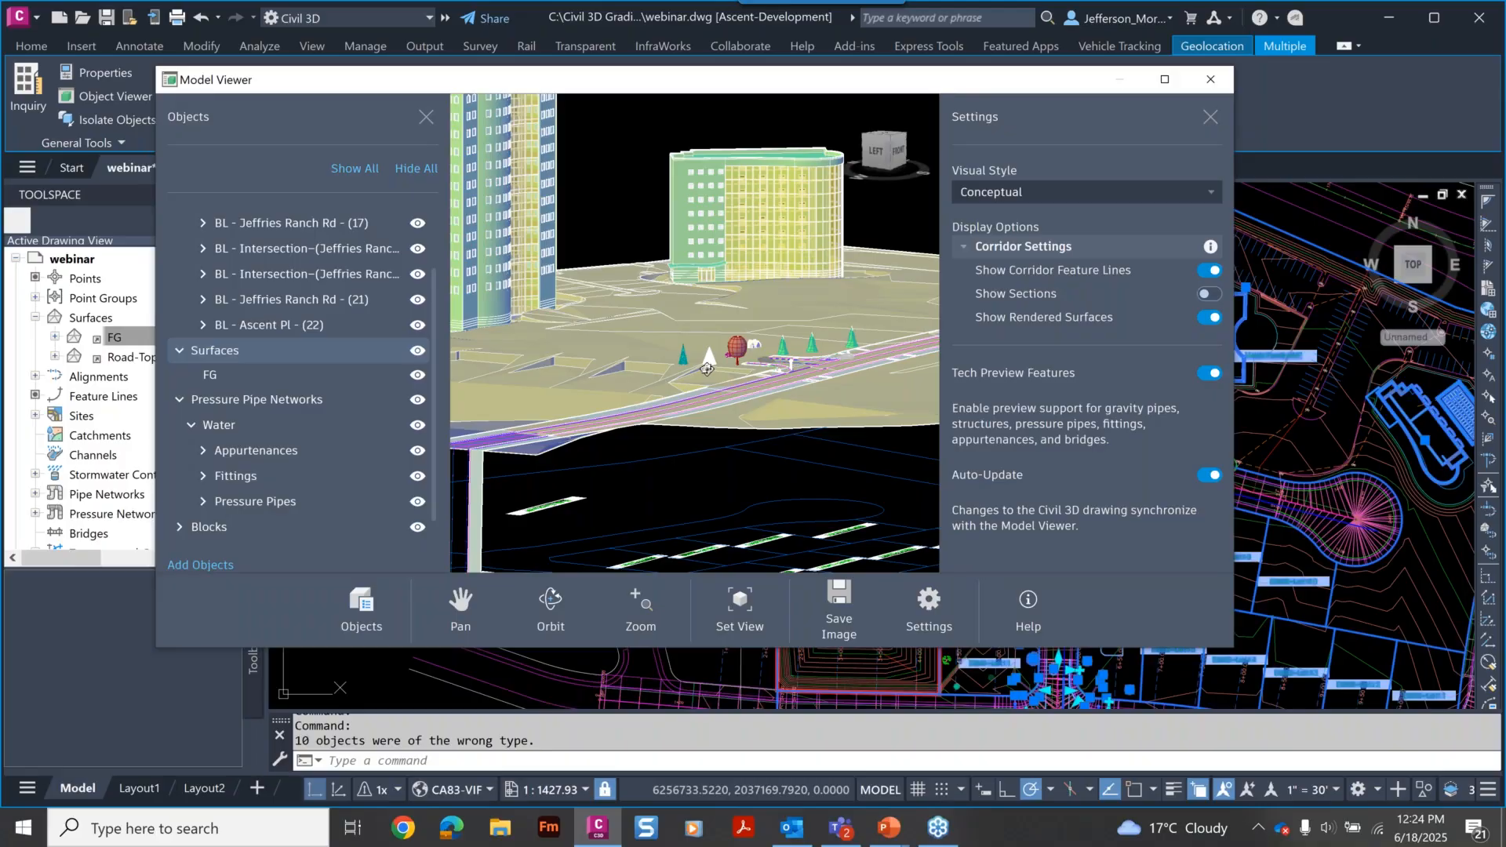
pyautogui.moveTo(707, 368); pyautogui.dragTo(819, 85)
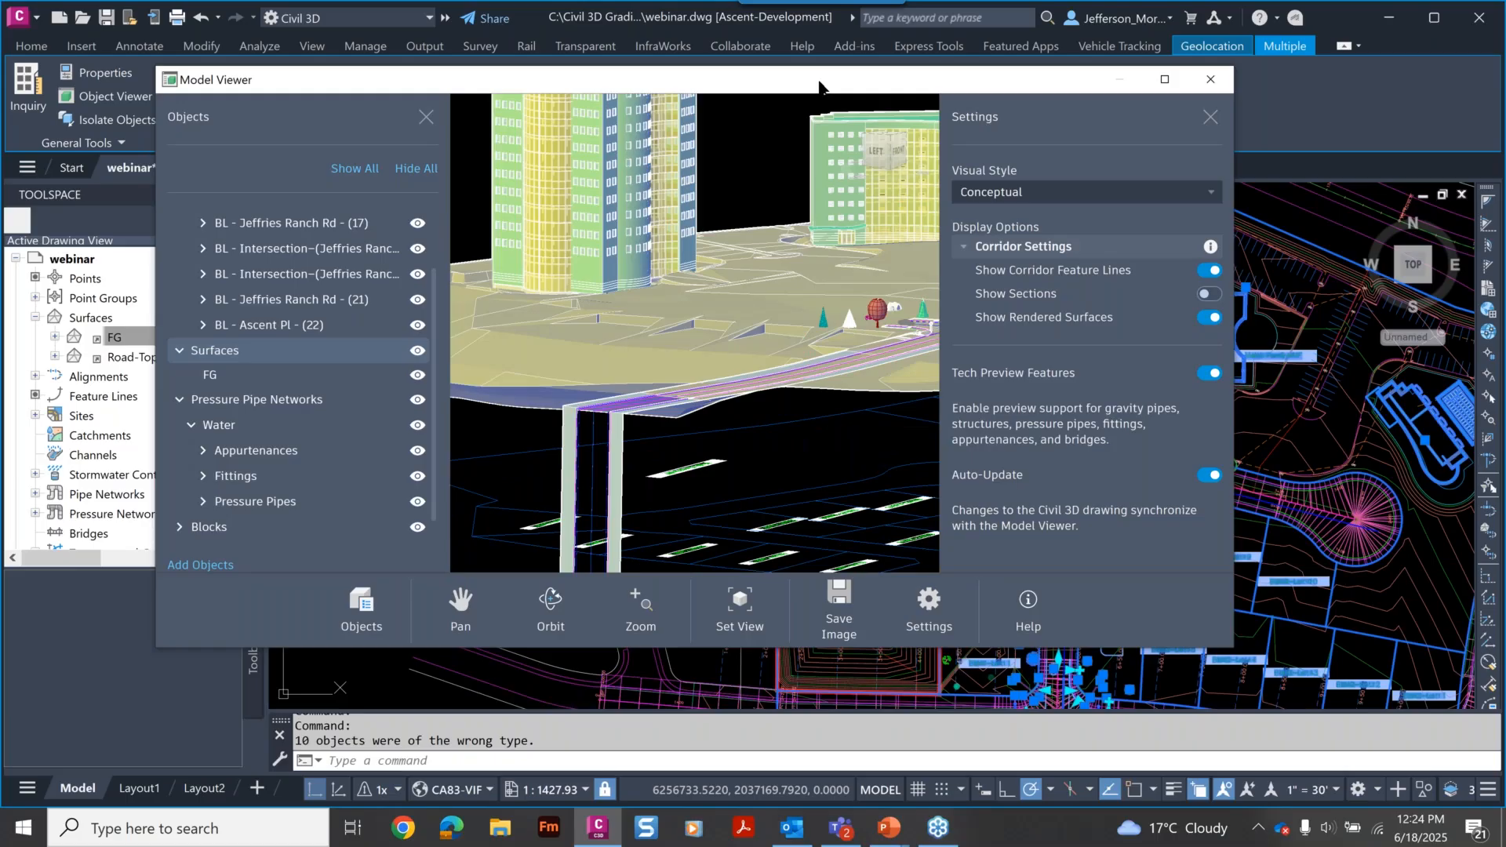
pyautogui.moveTo(819, 85); pyautogui.dragTo(892, 46)
pyautogui.moveTo(688, 465); pyautogui.dragTo(761, 428)
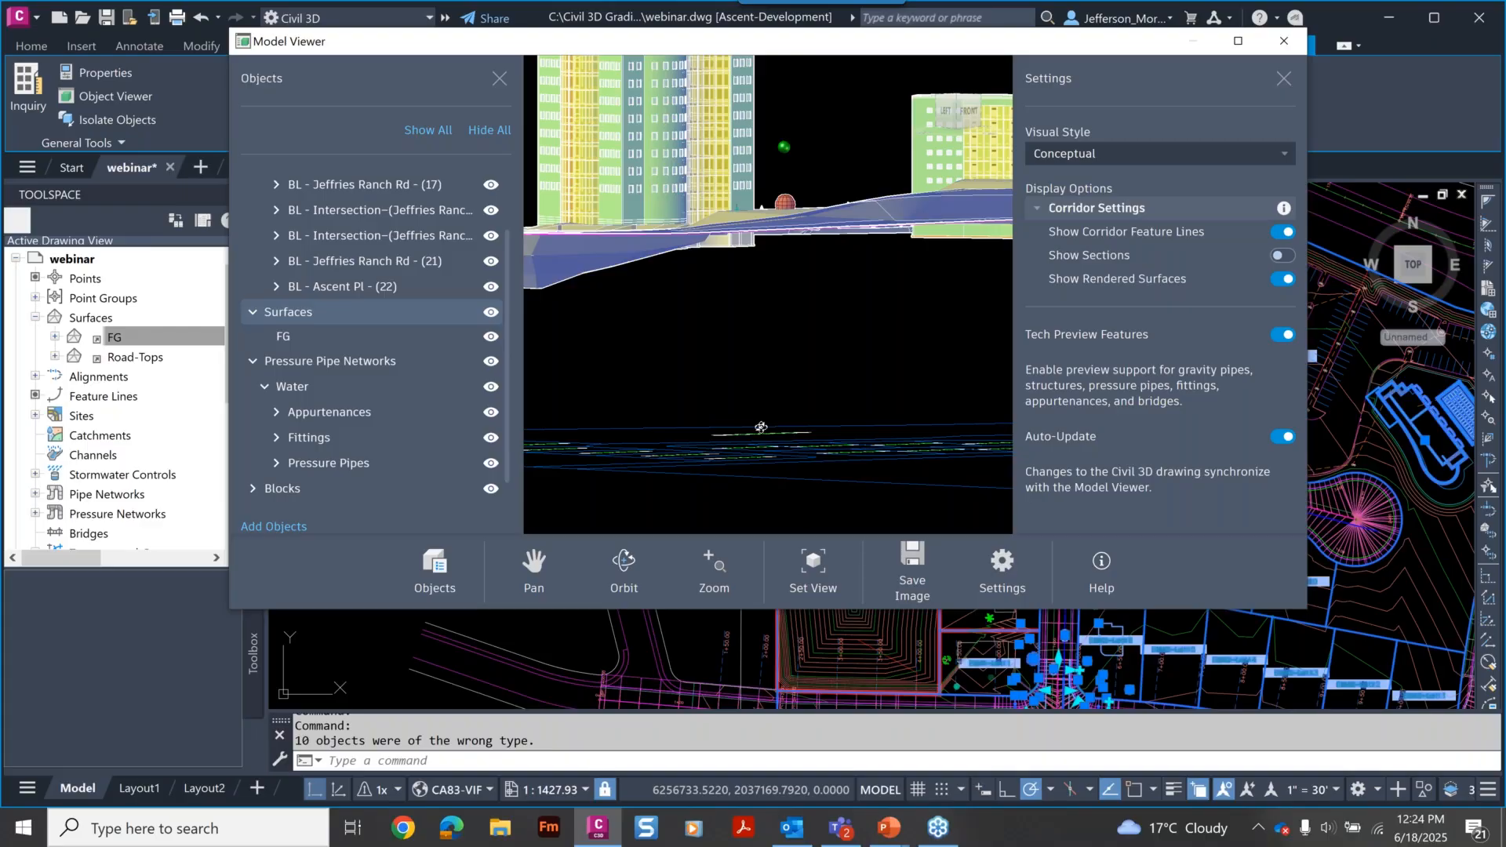
pyautogui.moveTo(760, 427); pyautogui.dragTo(645, 39)
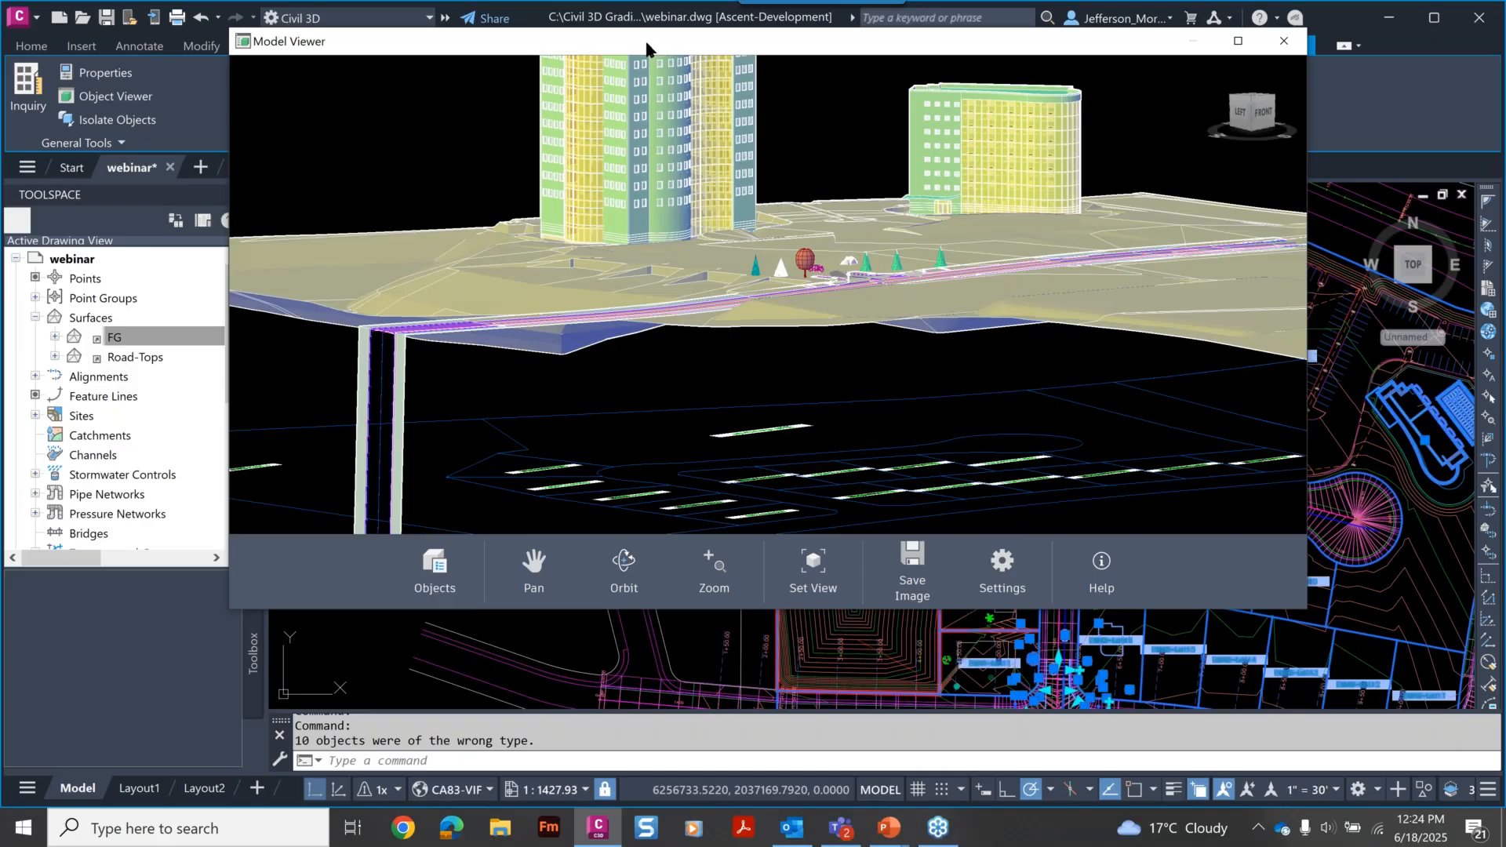
# Move and narrow the Model Viewer window to expose the plan drawing beside it, cancelling the accidental selection window.
pyautogui.moveTo(644, 39); pyautogui.dragTo(566, 38)
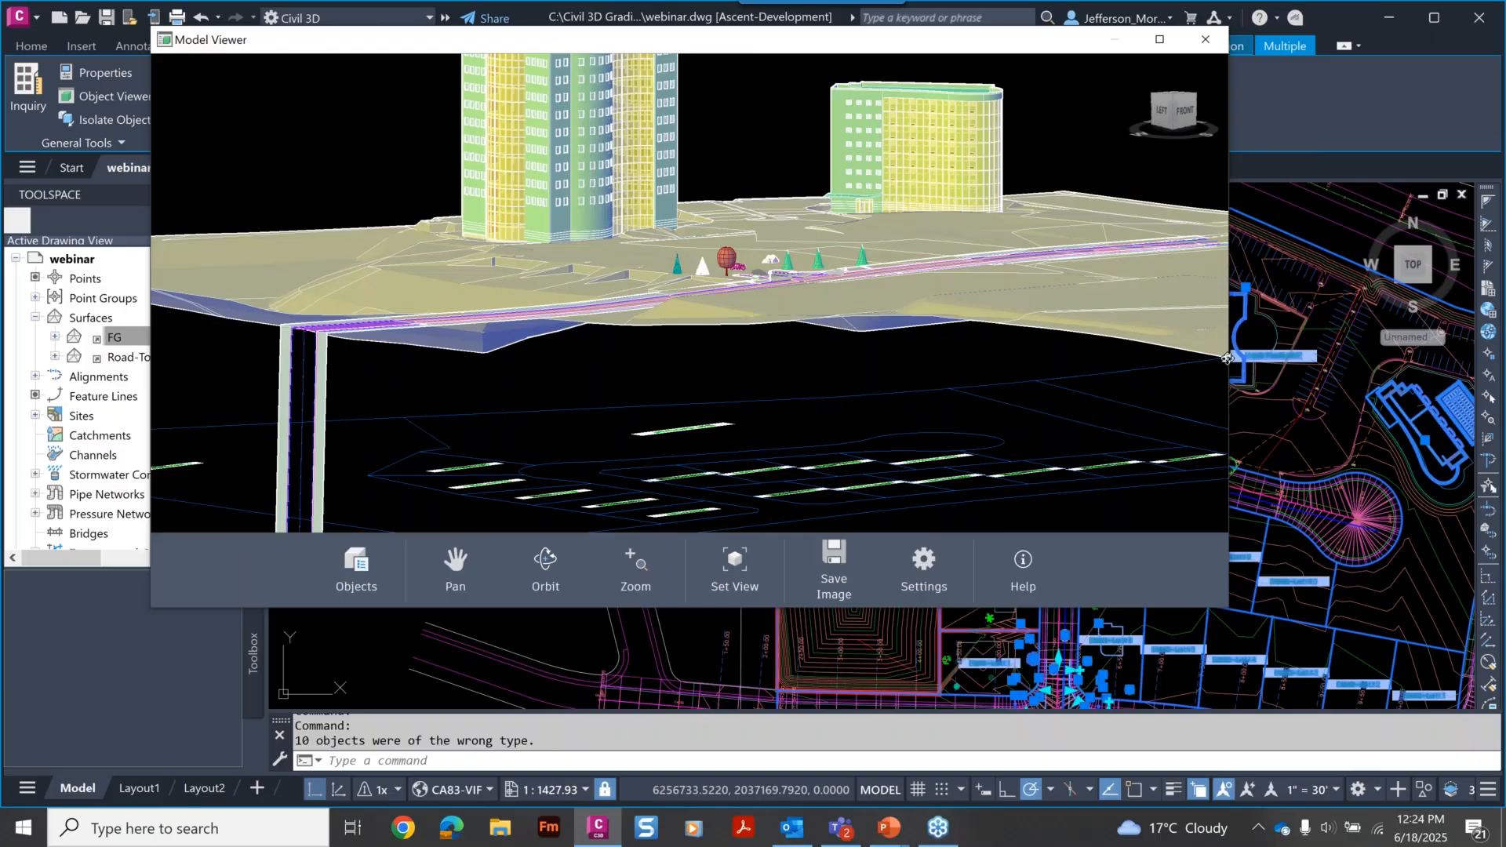
pyautogui.moveTo(1228, 358); pyautogui.dragTo(1037, 361)
pyautogui.click(1173, 363)
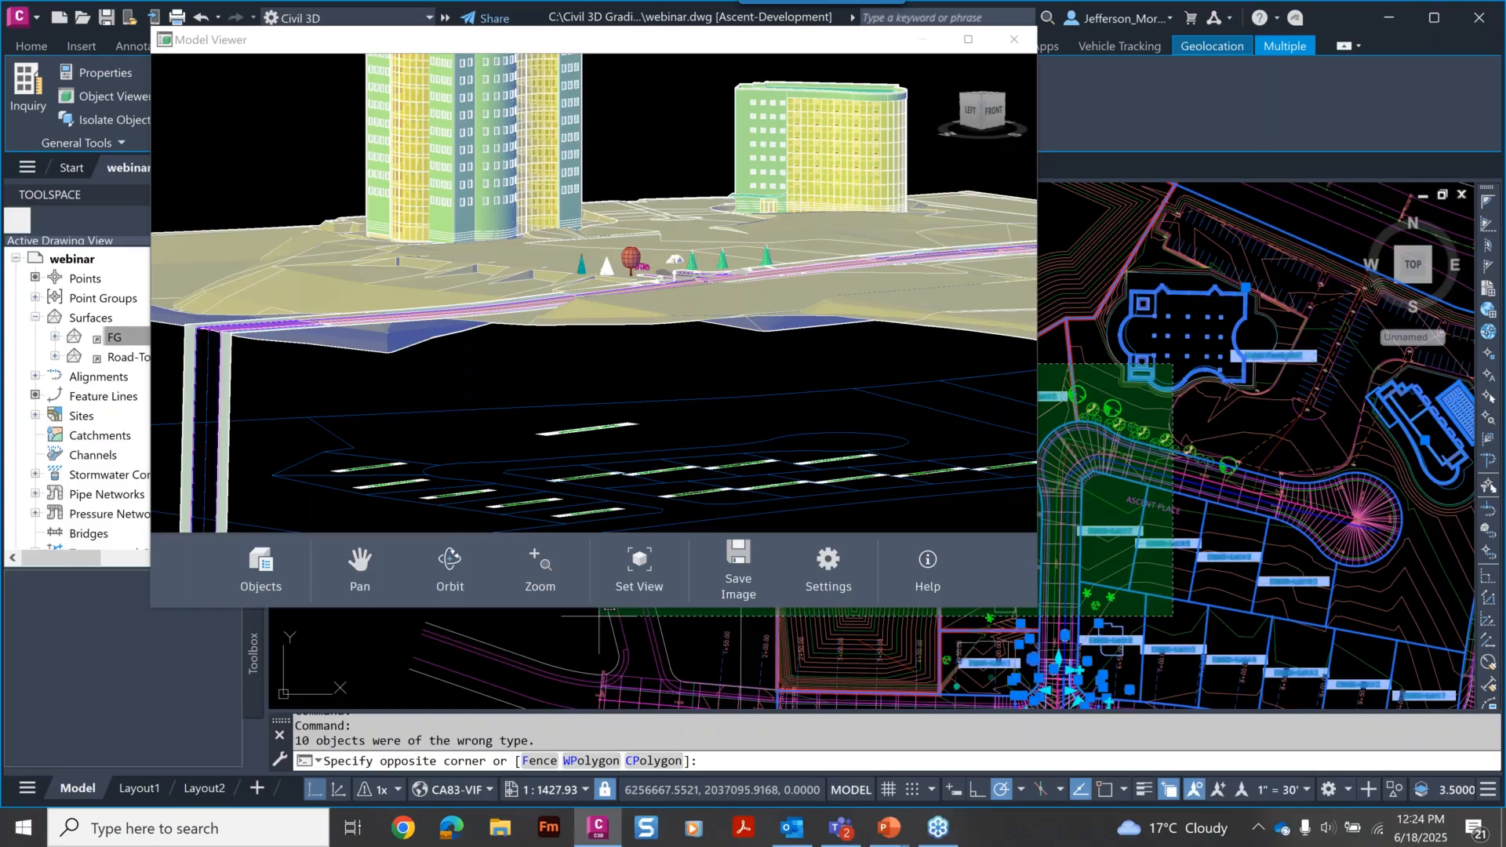
pyautogui.press('Escape')
# Stretch the west end of the Jeffries Ranch Rd corridor inward along its alignment, and check the updated corridor in Model Viewer.
pyautogui.moveTo(1121, 639); pyautogui.dragTo(1283, 590, button='middle')
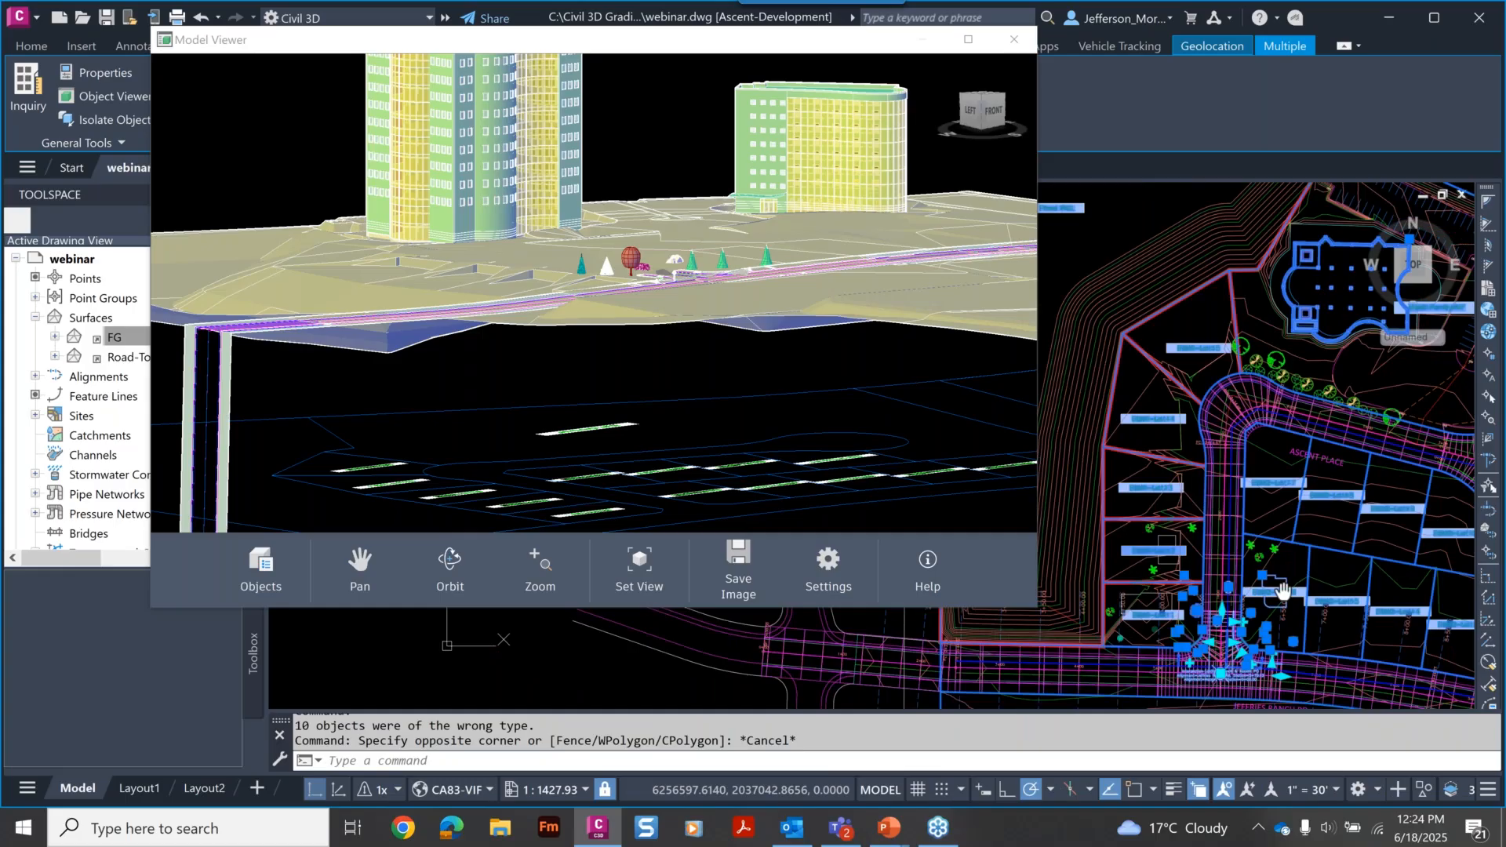
pyautogui.scroll(2, 765, 666)
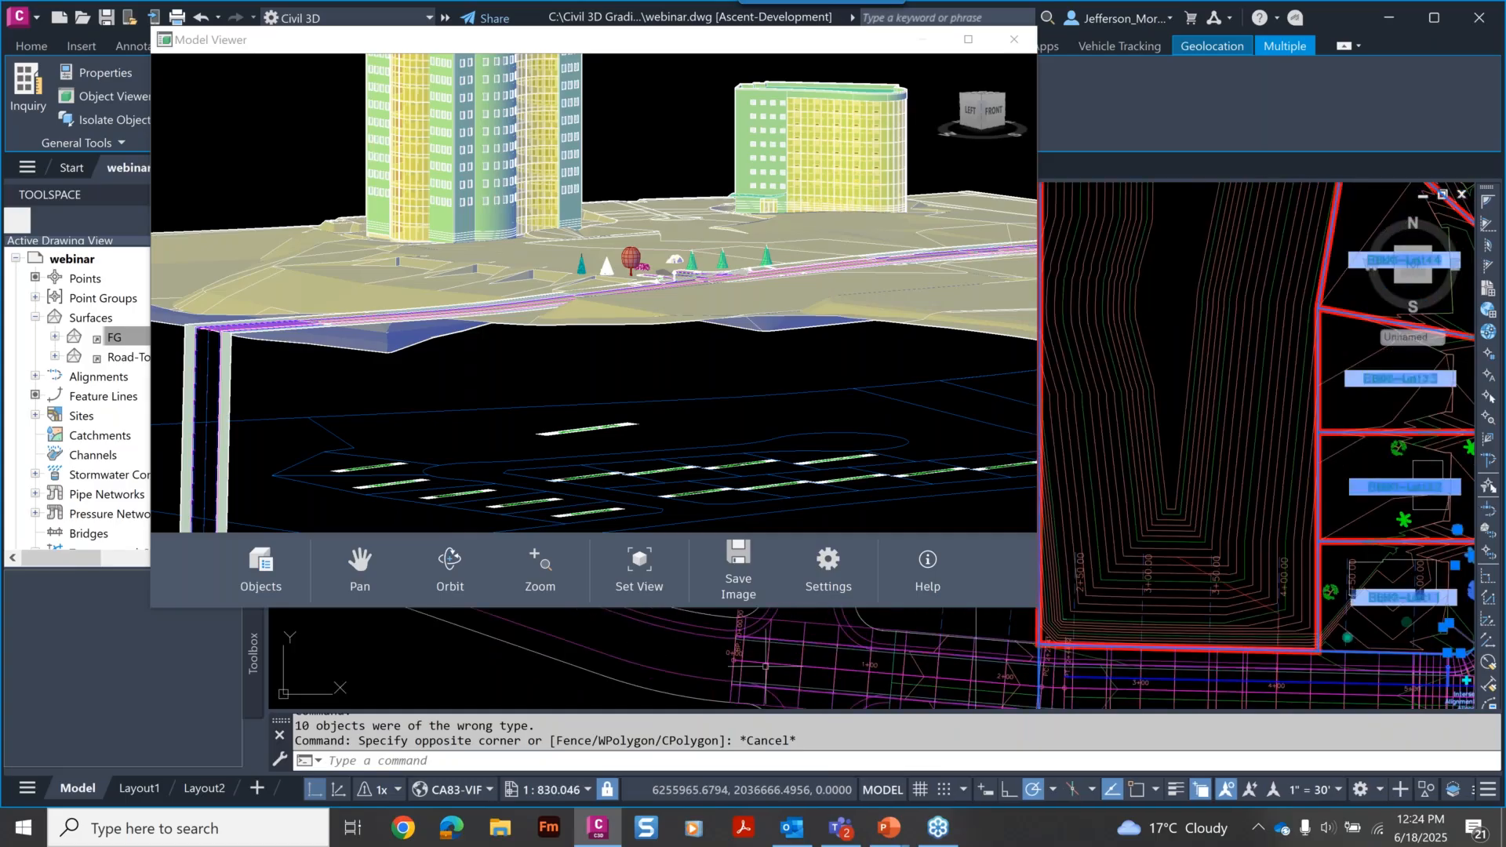
pyautogui.click(765, 668)
pyautogui.click(735, 660)
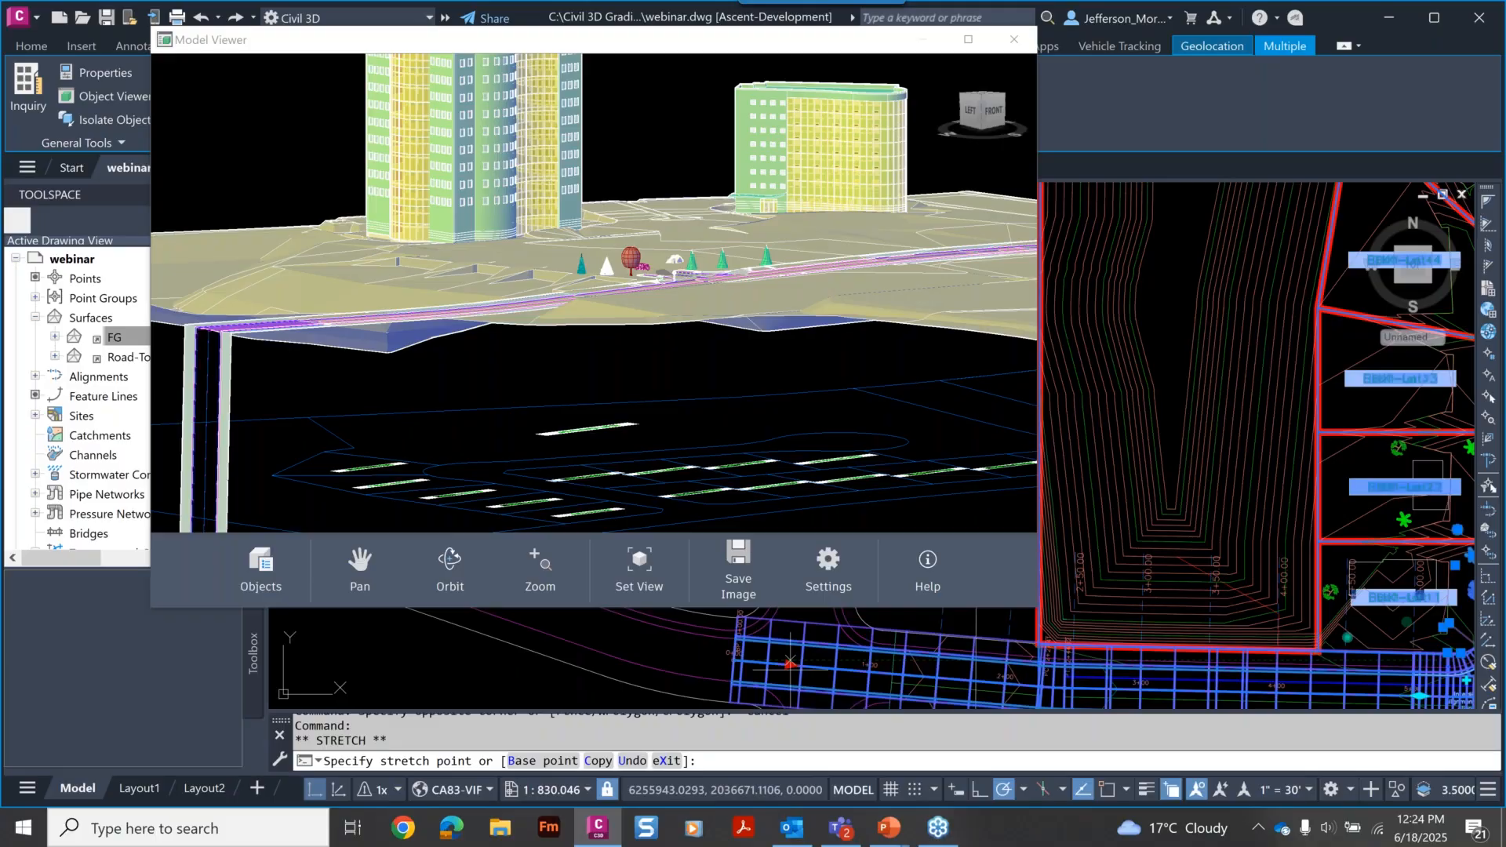
pyautogui.click(869, 672)
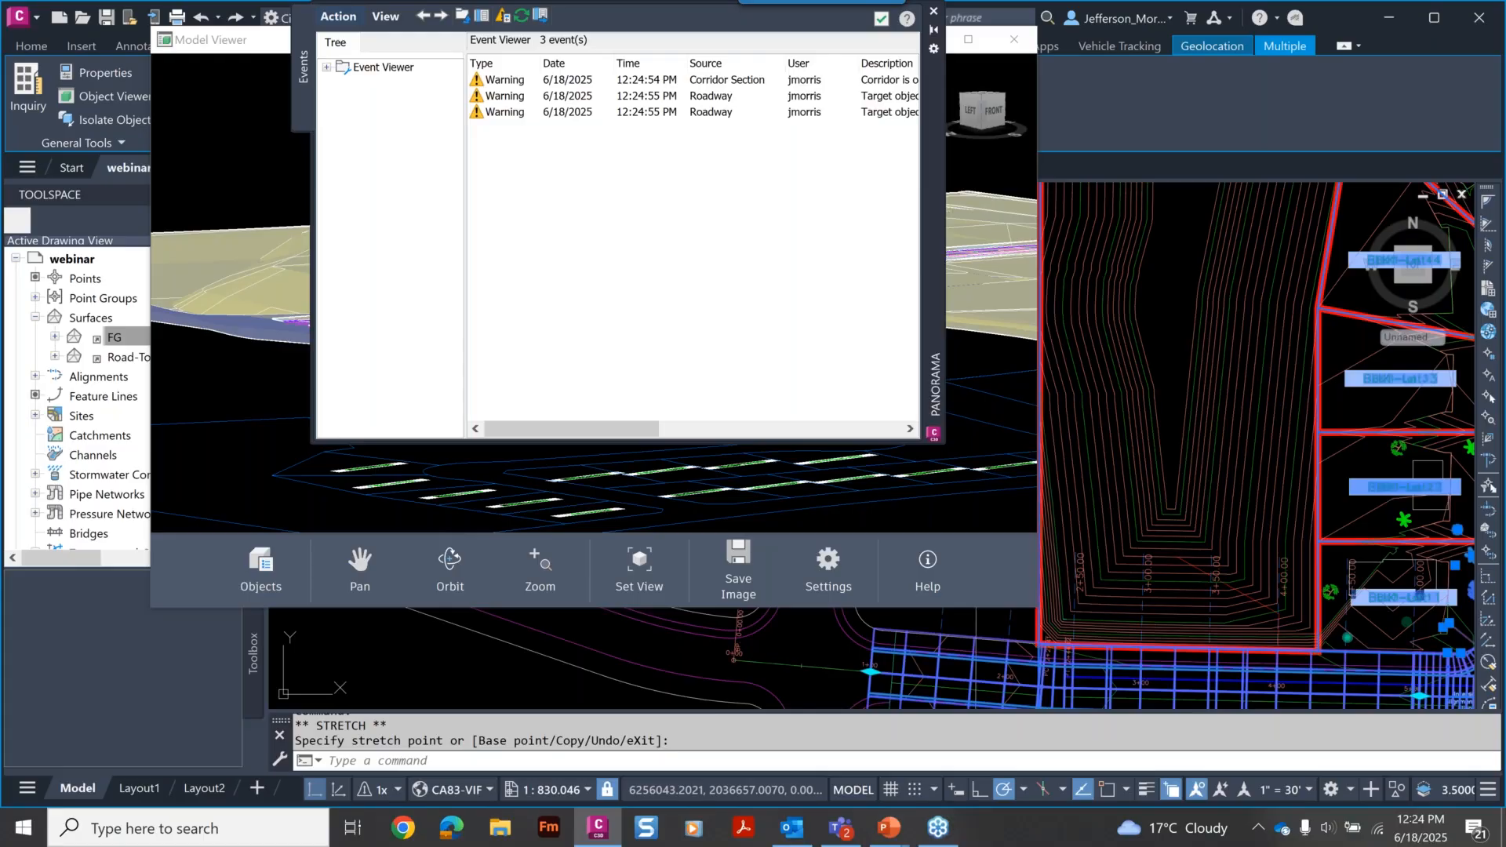
pyautogui.click(362, 397)
pyautogui.moveTo(361, 397); pyautogui.dragTo(687, 402)
pyautogui.scroll(-3, 688, 401)
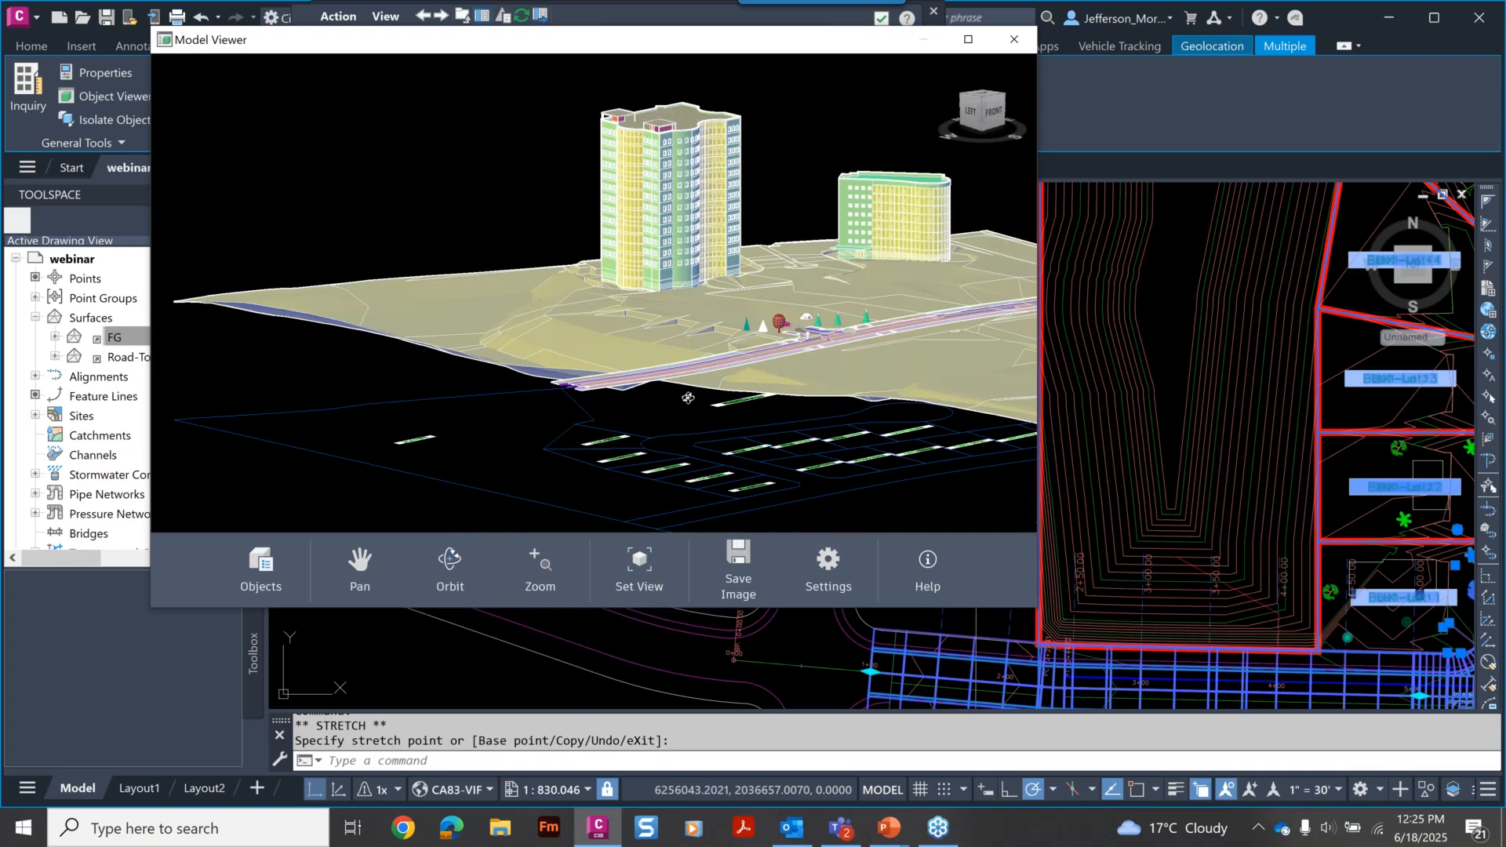
# Open the program options and set the interface color theme to Light.
pyautogui.click(703, 752)
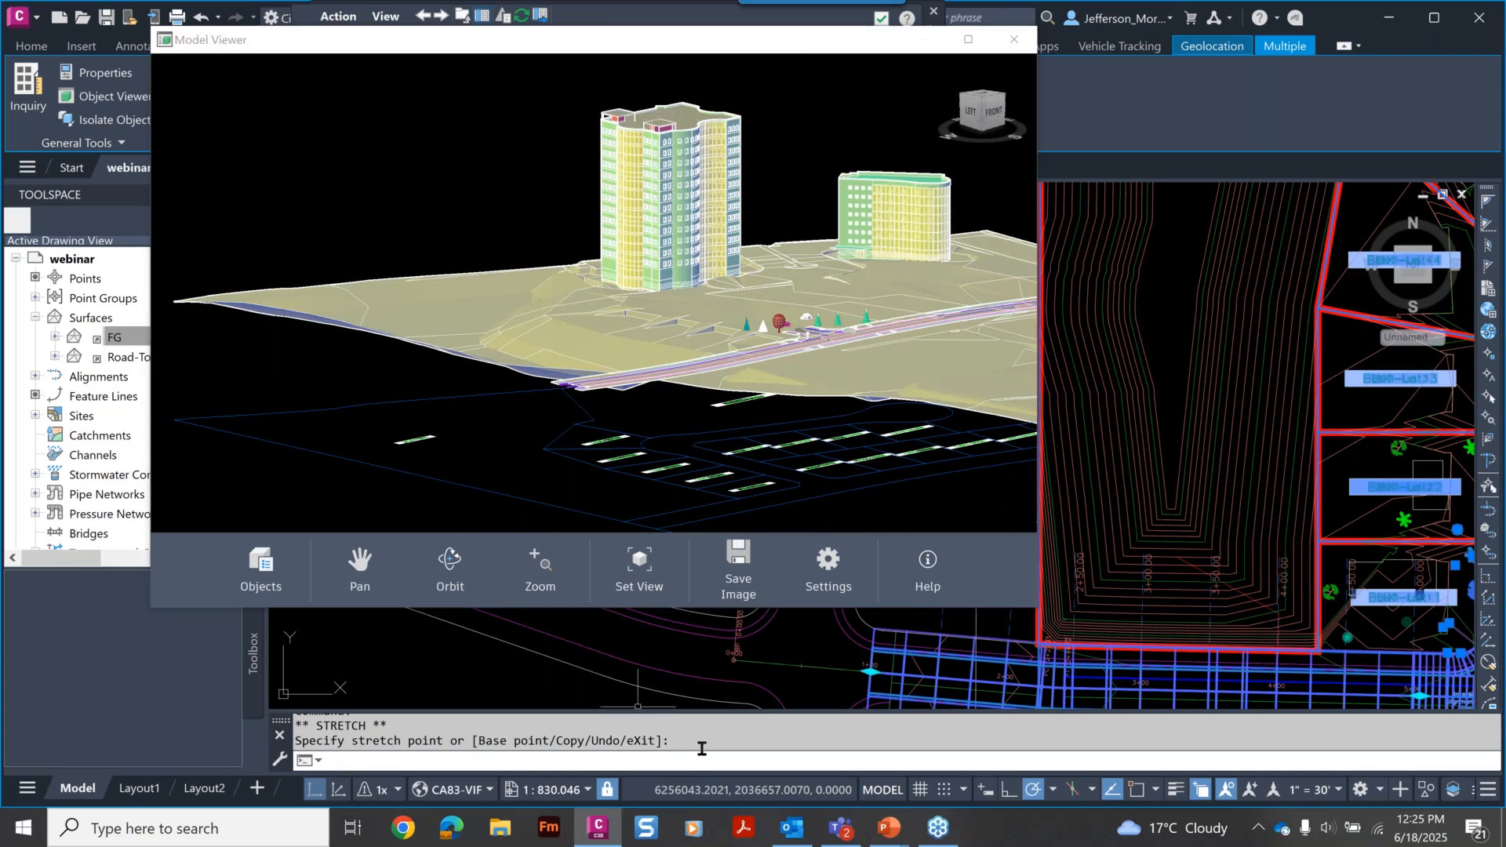
pyautogui.rightClick(742, 757)
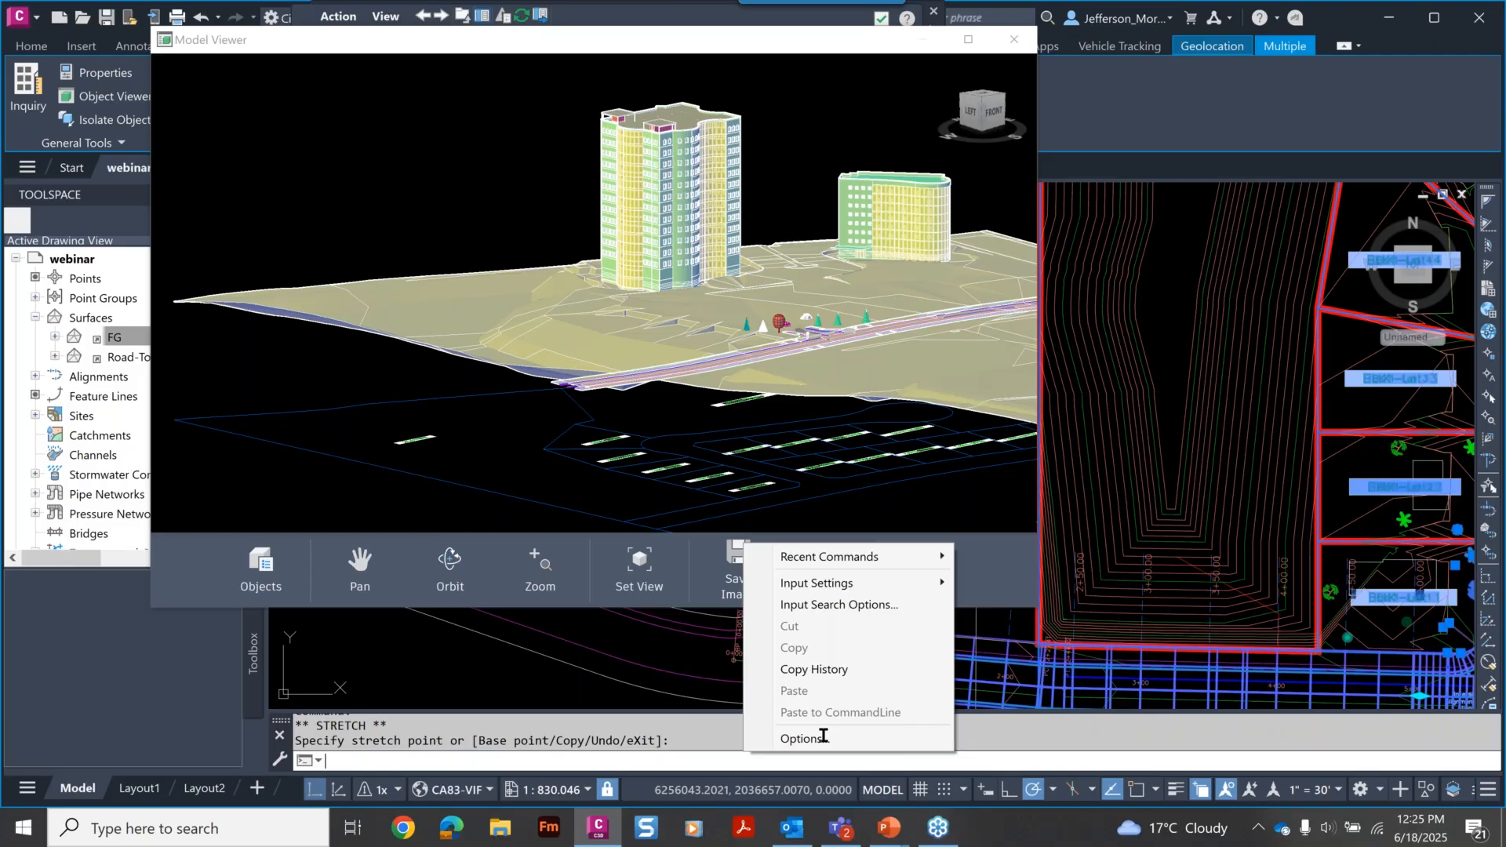
pyautogui.click(808, 738)
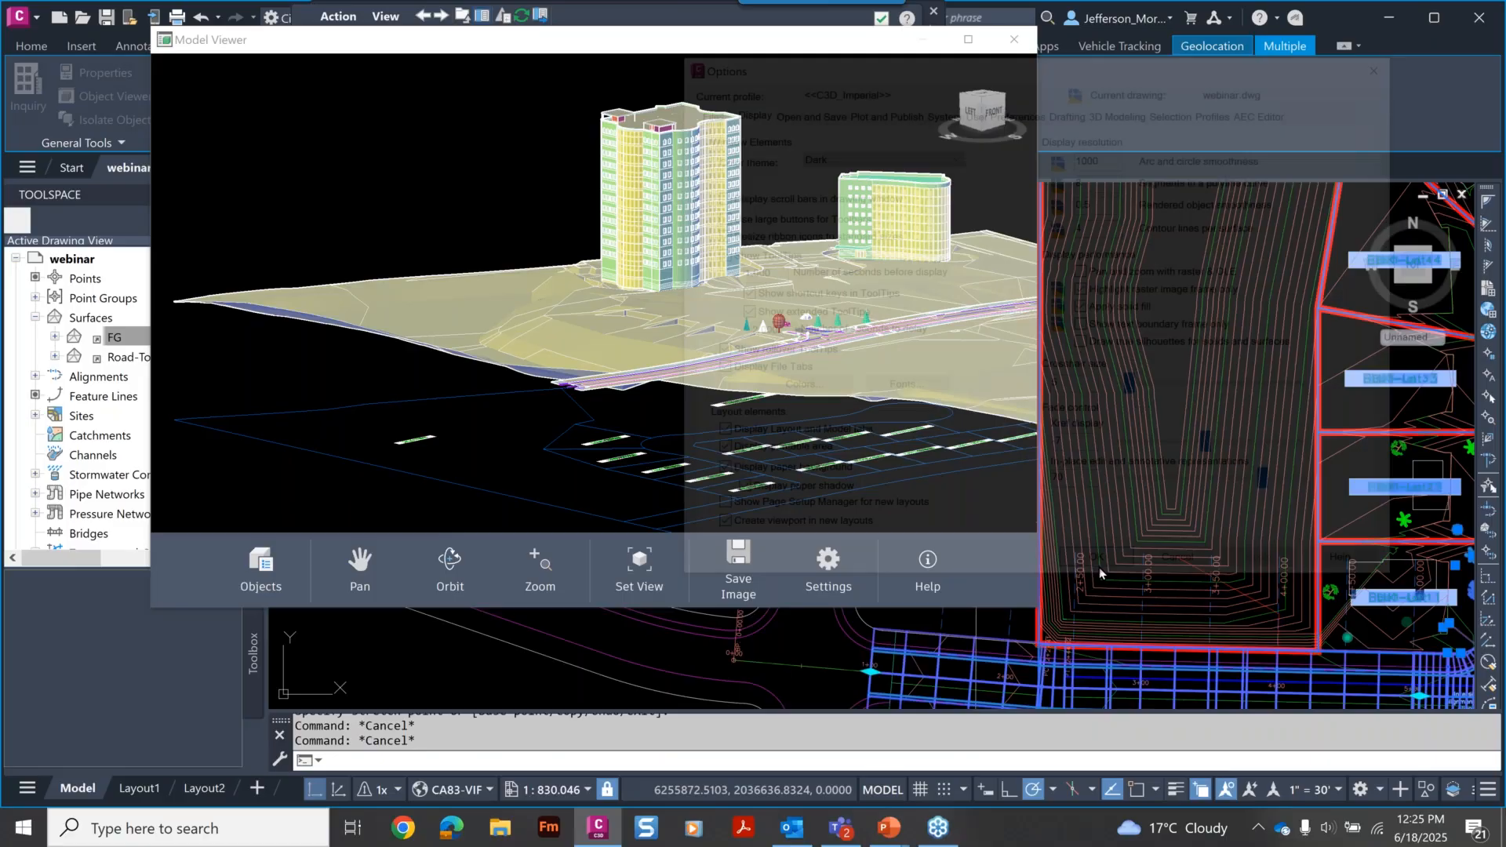
pyautogui.click(914, 154)
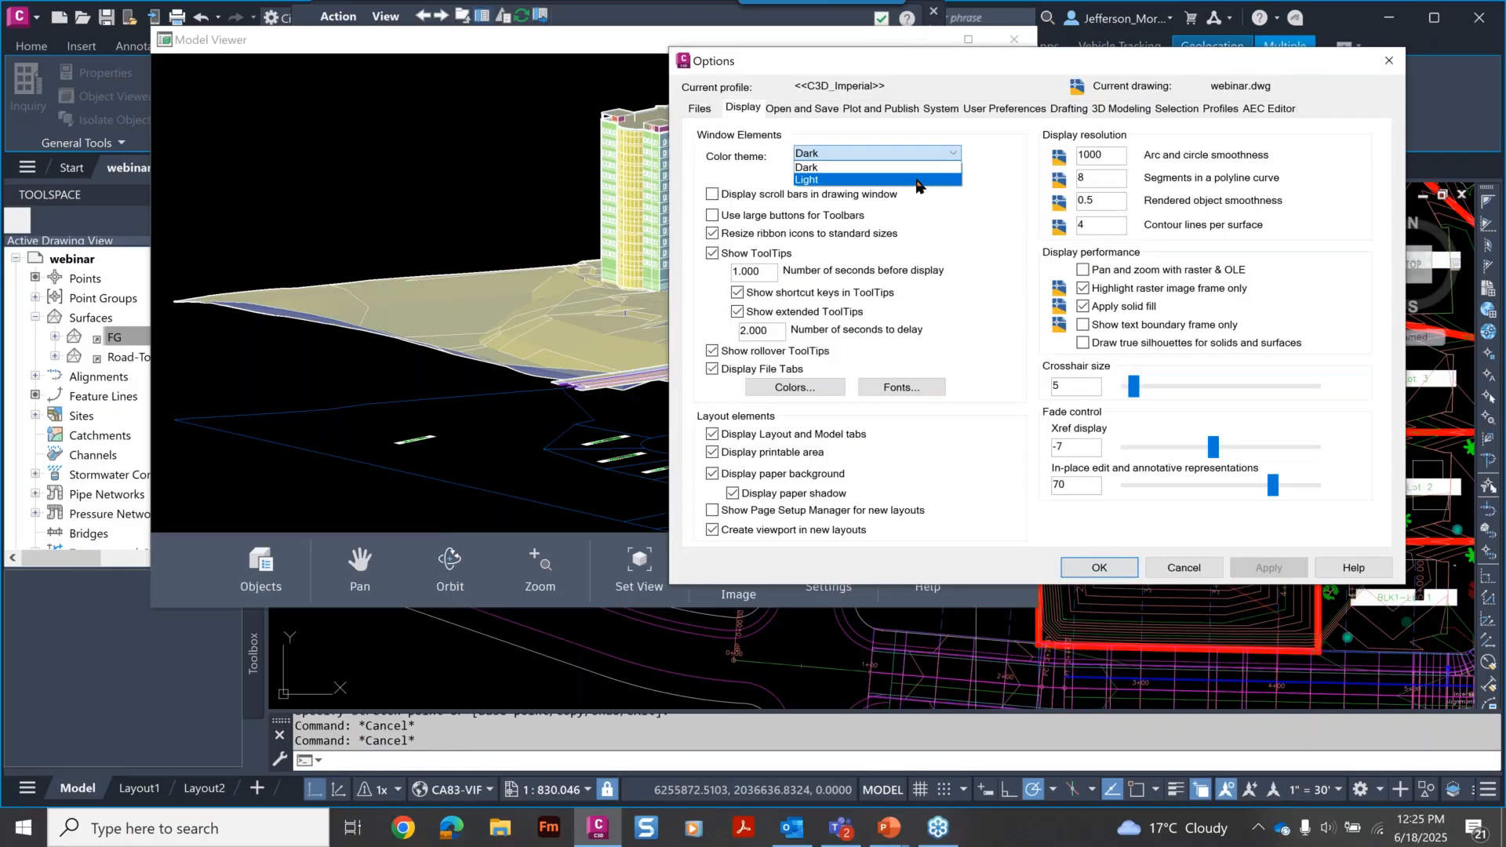
pyautogui.click(815, 180)
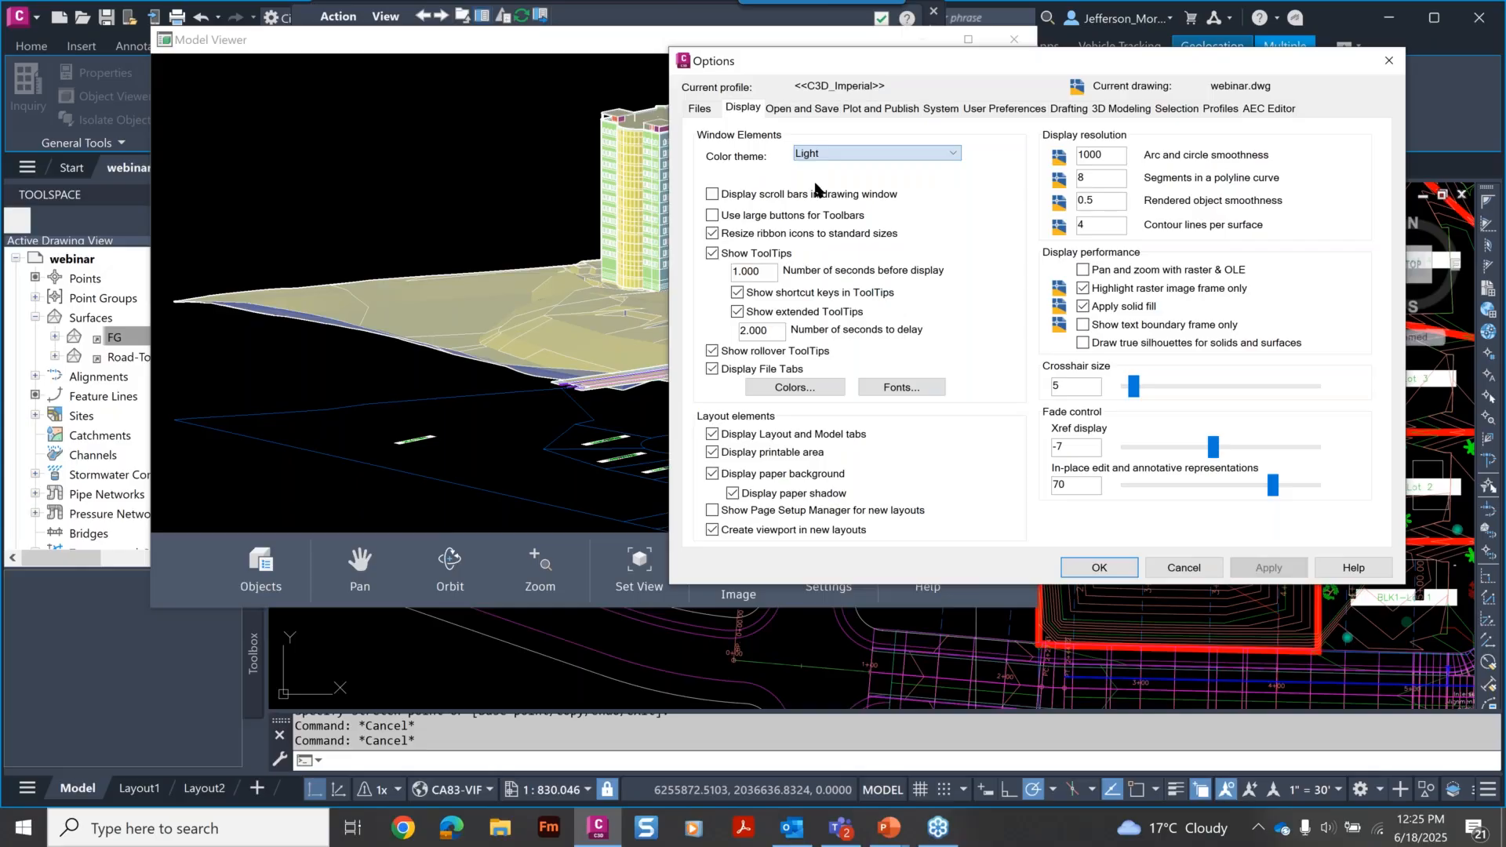
# Set the uniform background of 2D model space to White and apply the display options.
pyautogui.click(794, 387)
pyautogui.click(937, 193)
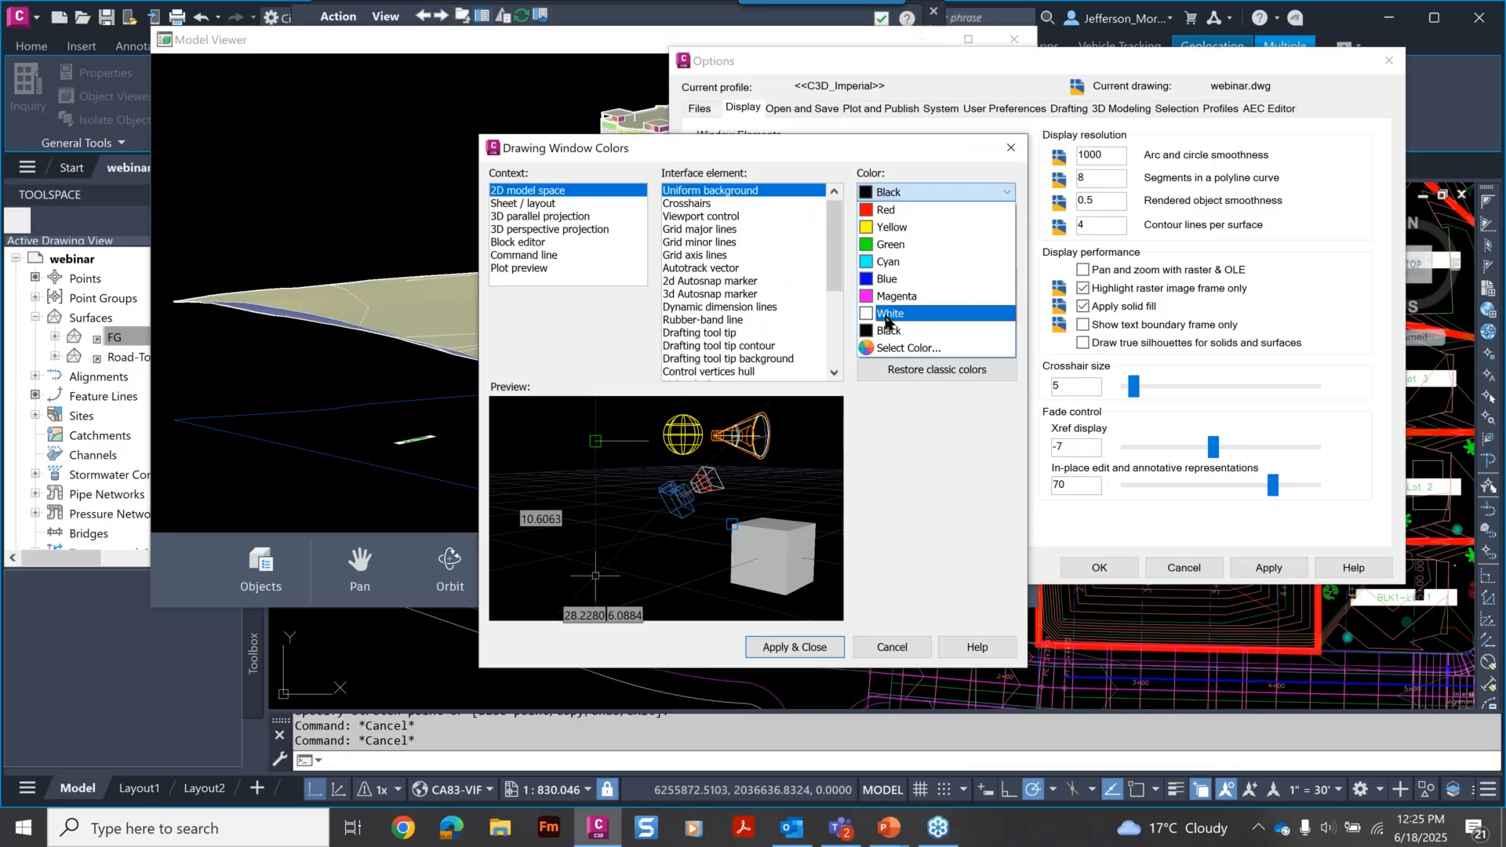
pyautogui.click(887, 314)
pyautogui.press('Return')
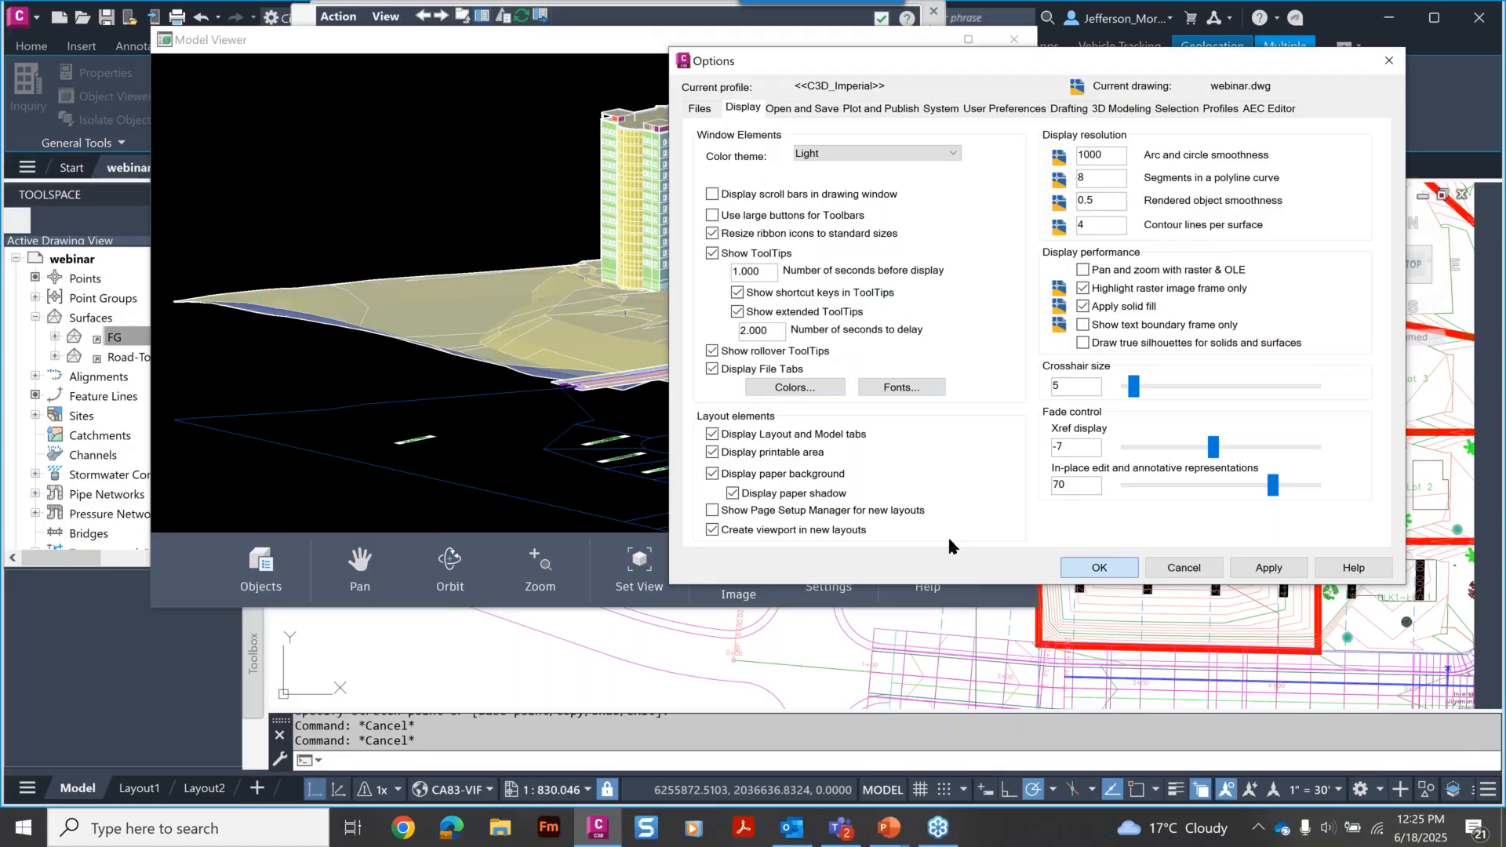
pyautogui.press('Return')
# Move the Model Viewer window aside and close the Event Viewer to clear the plan drawing.
pyautogui.moveTo(658, 41); pyautogui.dragTo(857, 91)
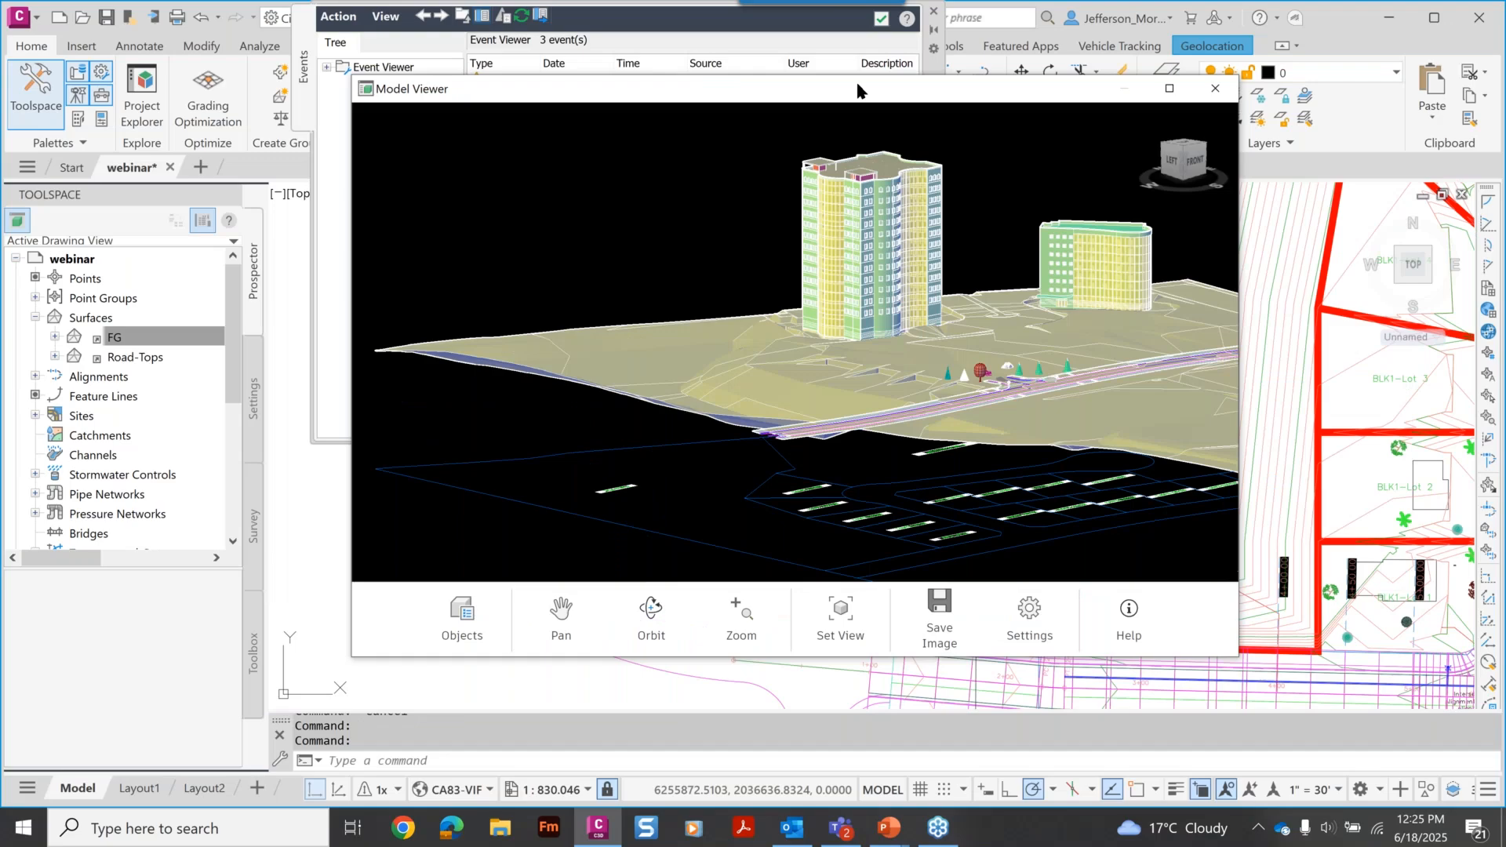
pyautogui.click(875, 30)
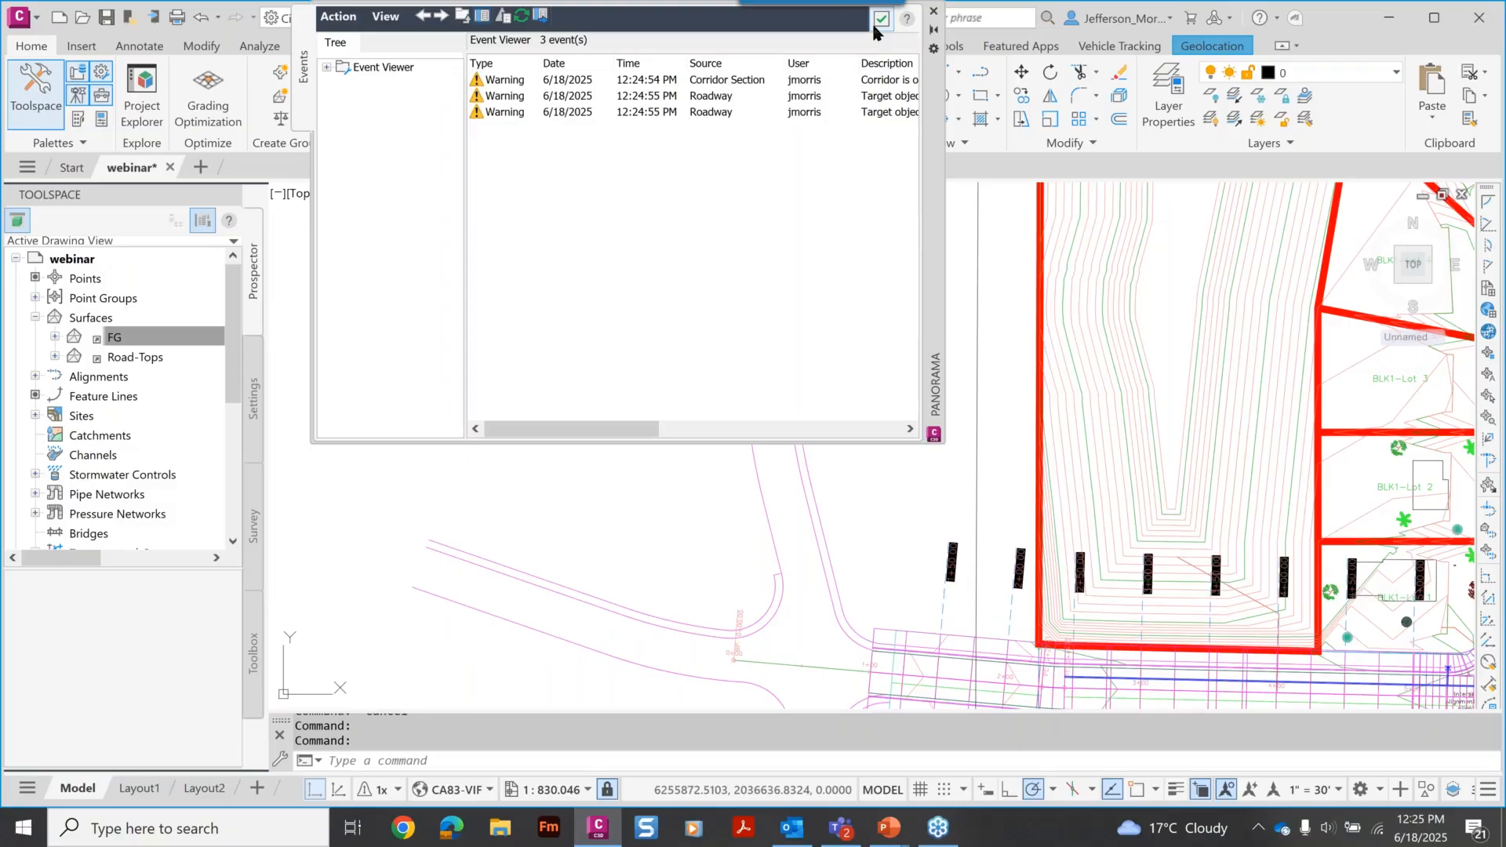
pyautogui.click(873, 23)
pyautogui.scroll(-1, 829, 341)
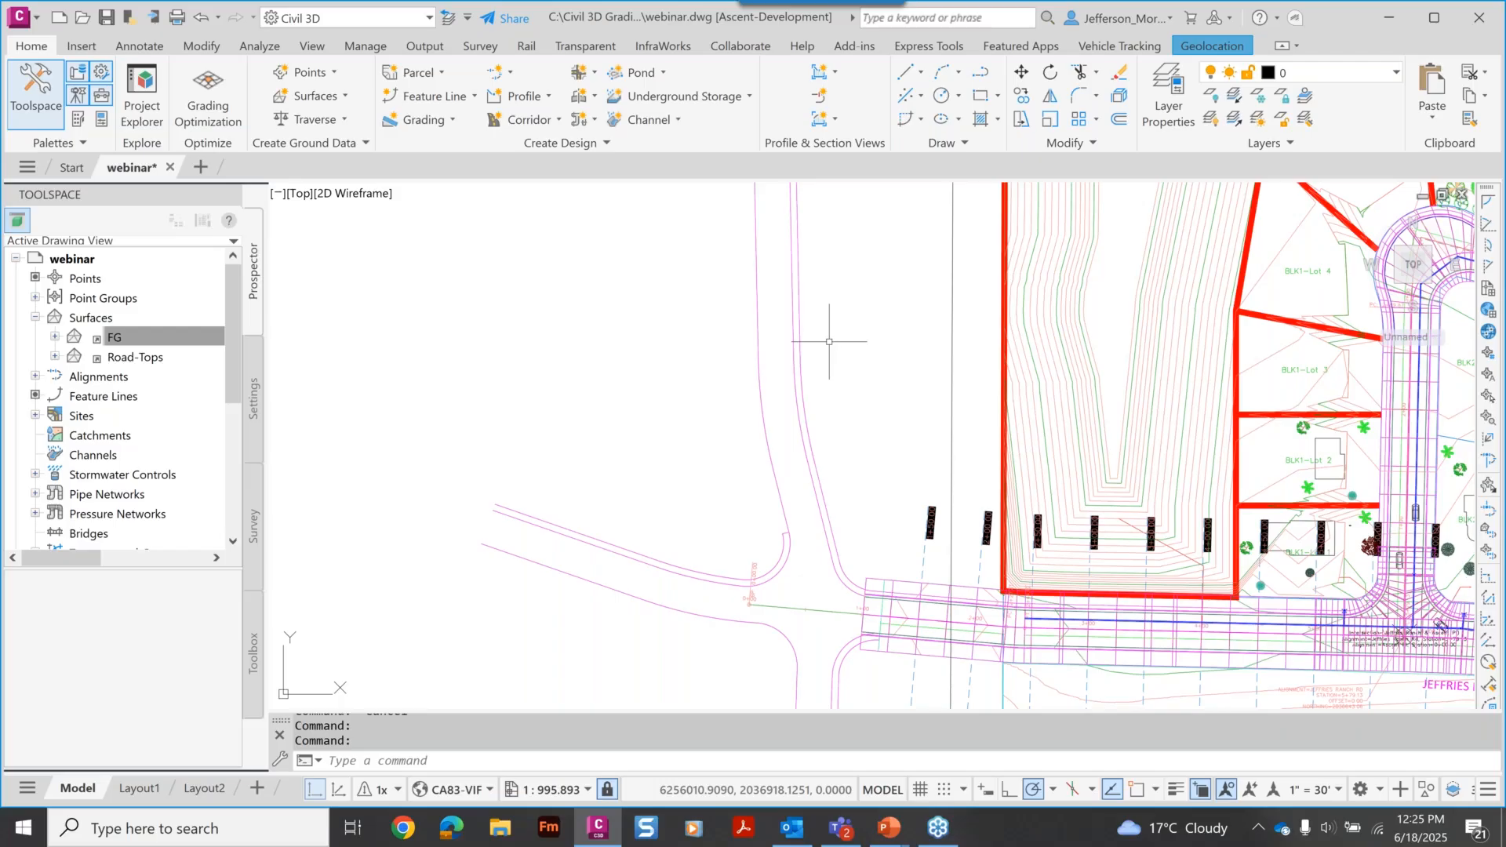
# Select the Jeffries Ranch Rd corridor in plan, open it in Model Viewer, and examine it around the intersection from different angles.
pyautogui.click(889, 607)
pyautogui.scroll(3, 890, 607)
pyautogui.moveTo(890, 607); pyautogui.dragTo(519, 486, button='middle')
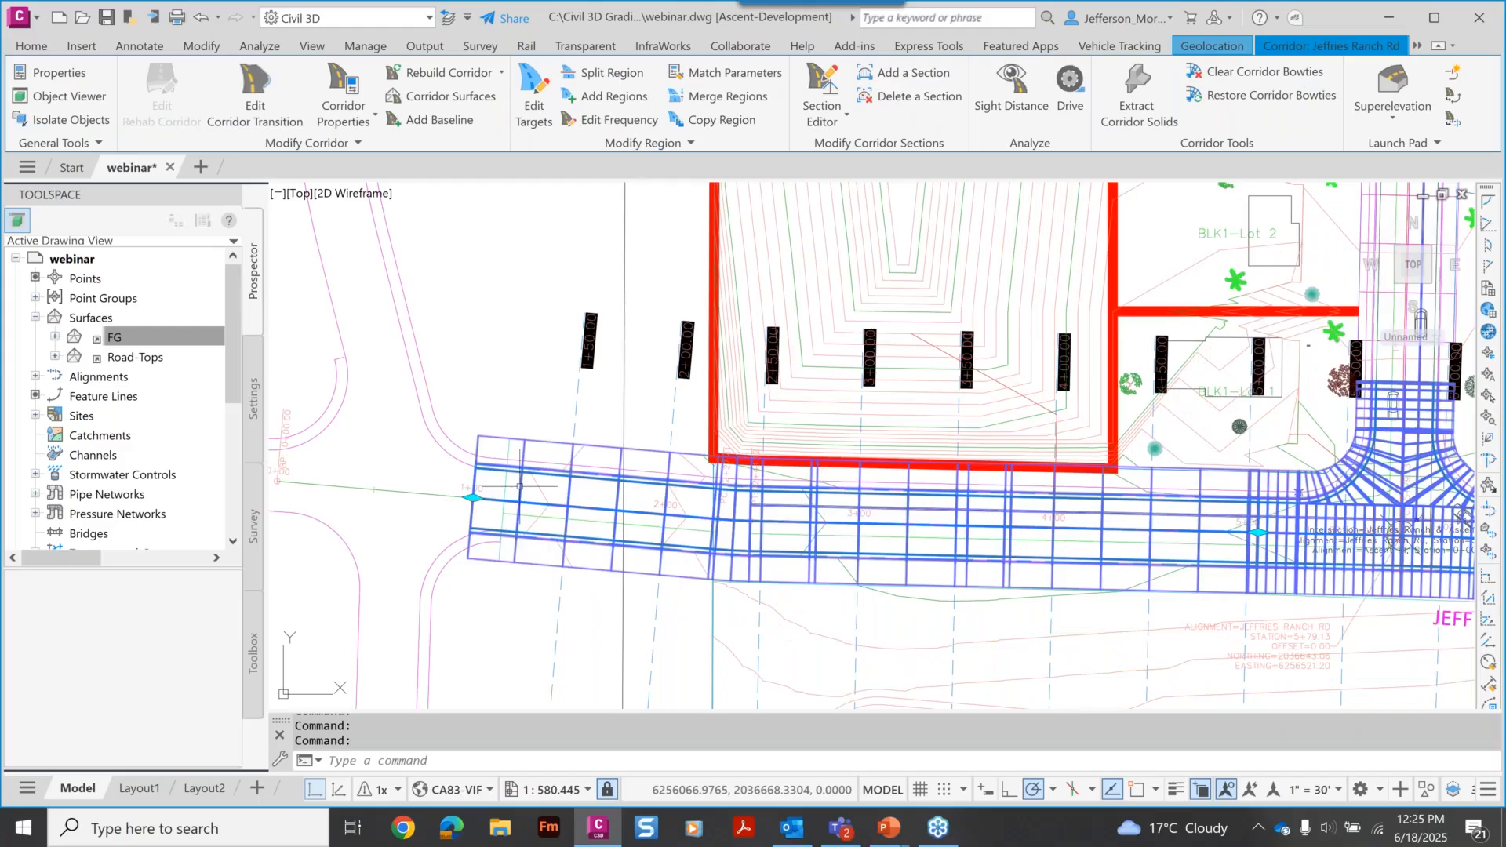
pyautogui.moveTo(765, 444); pyautogui.dragTo(792, 397)
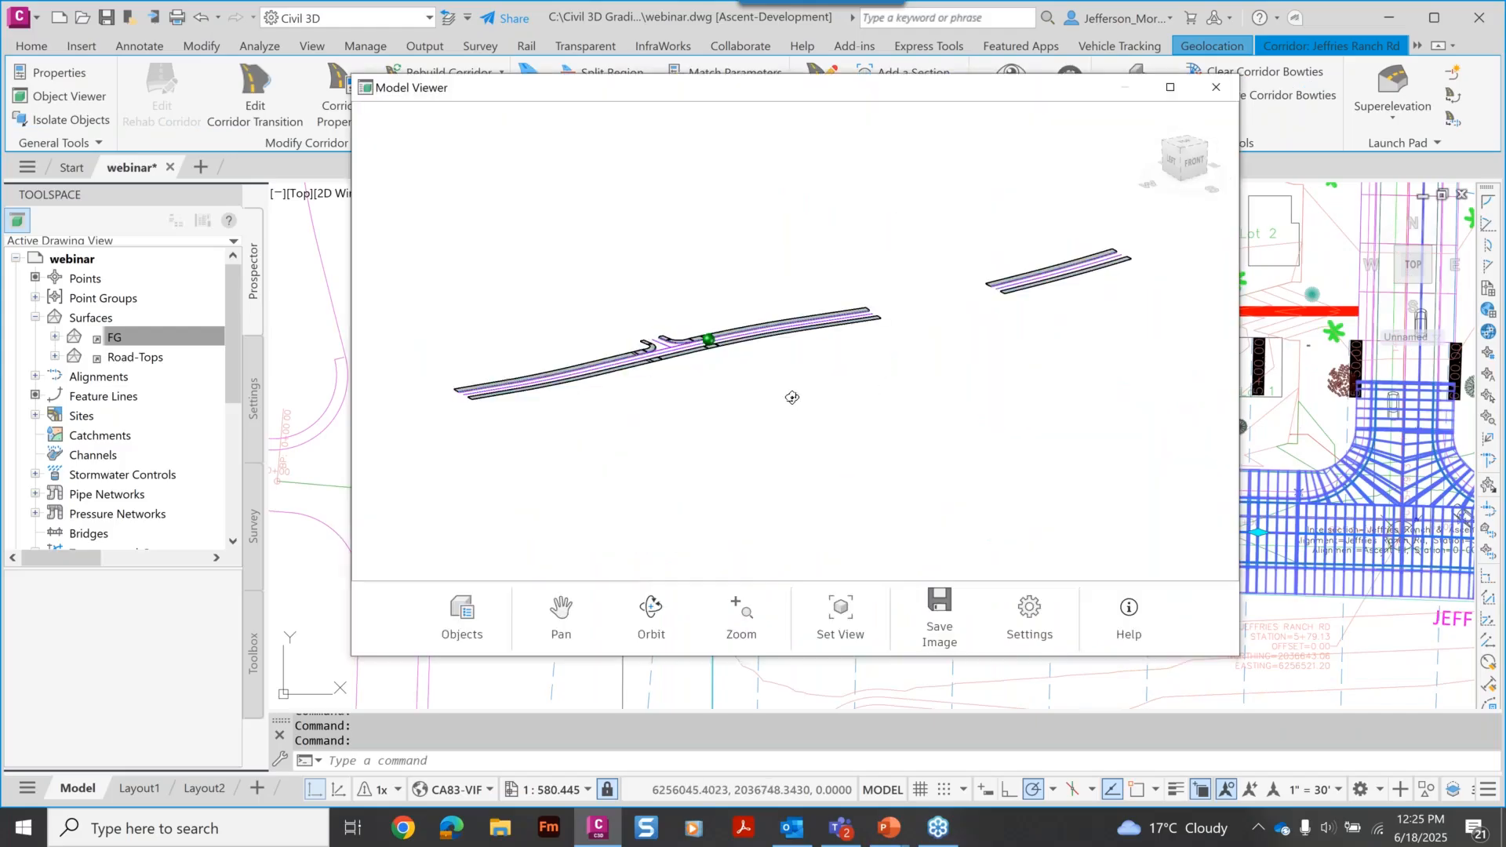
pyautogui.scroll(5, 792, 397)
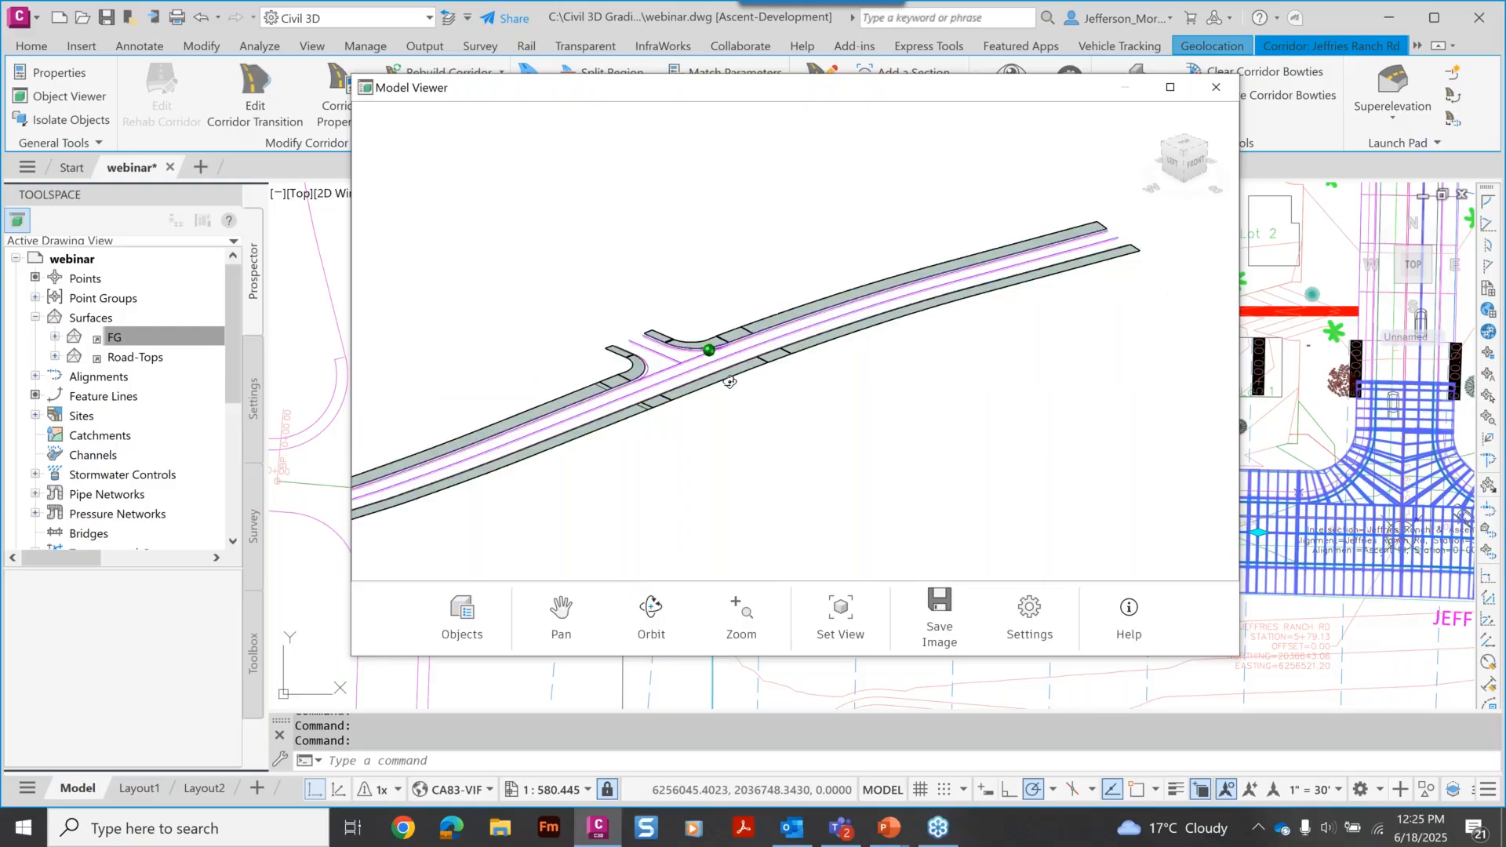
pyautogui.moveTo(729, 382); pyautogui.dragTo(912, 412)
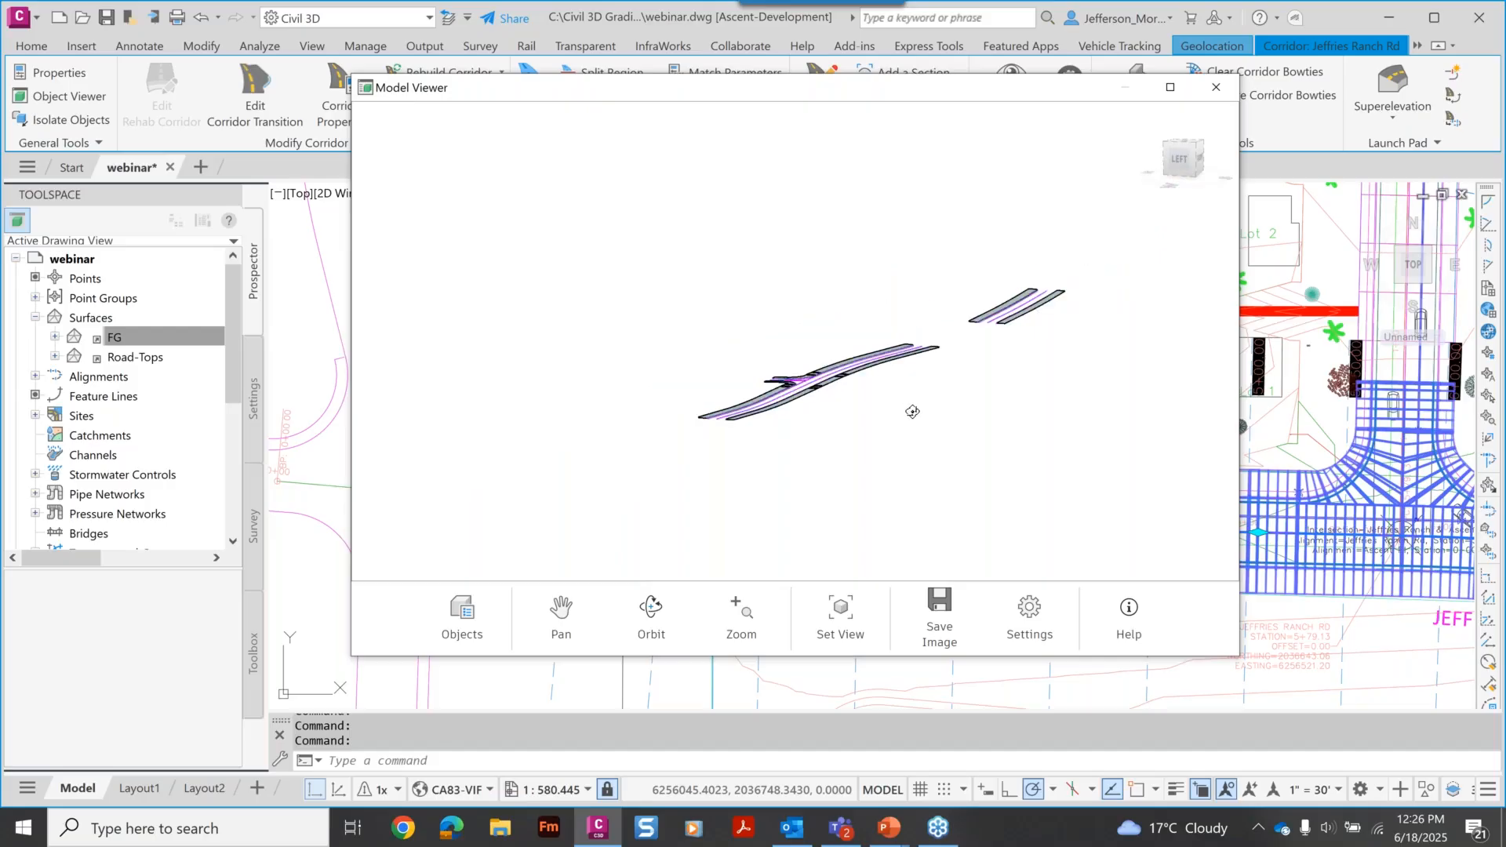
# Apply the Model Viewer's current view to the drawing and move the viewer aside to reveal the result.
pyautogui.click(841, 616)
pyautogui.click(840, 616)
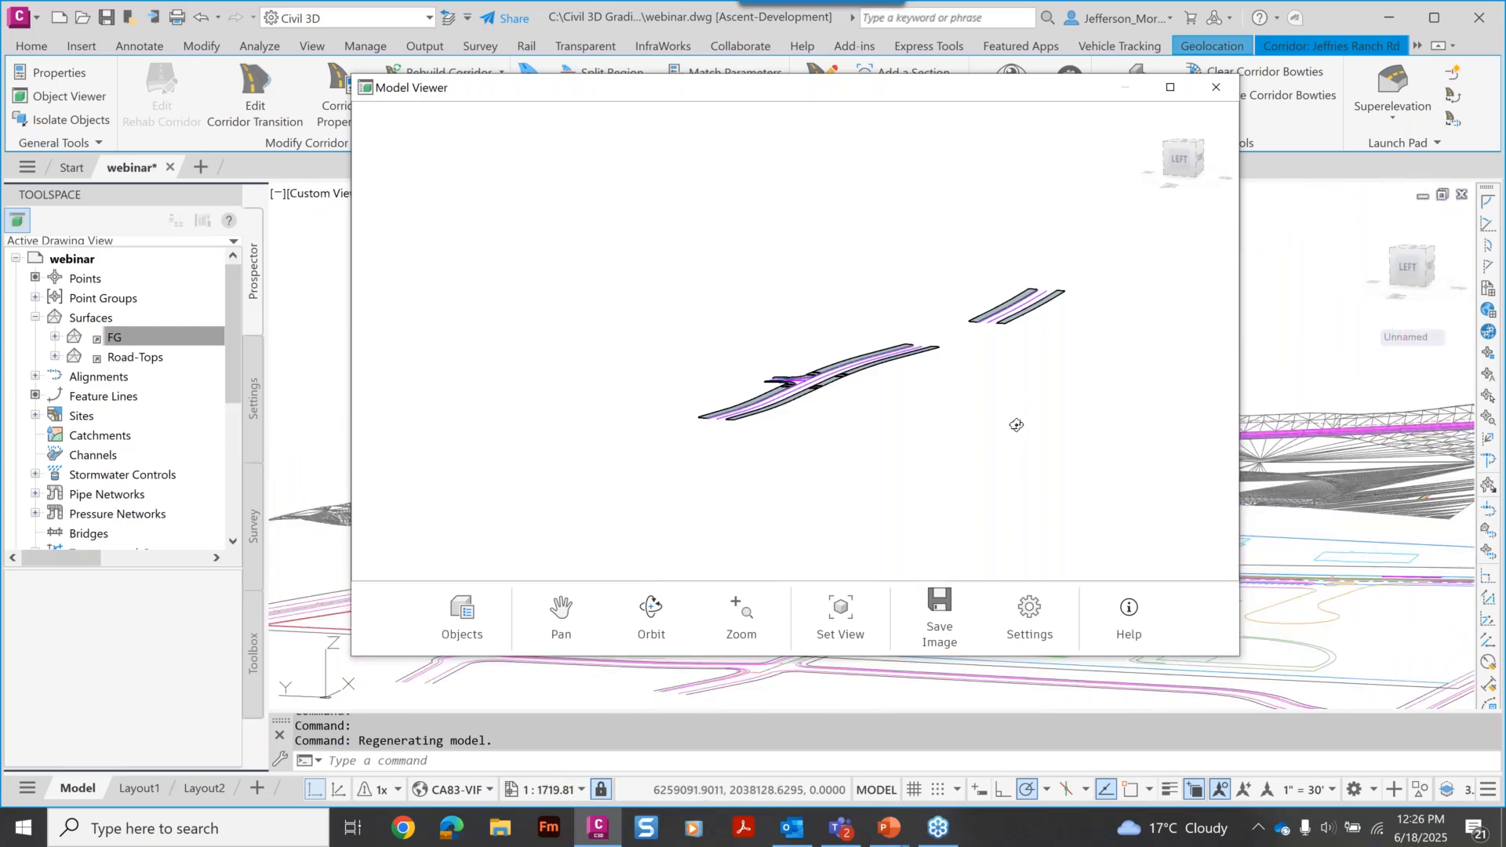
pyautogui.moveTo(1050, 87); pyautogui.dragTo(1126, 237)
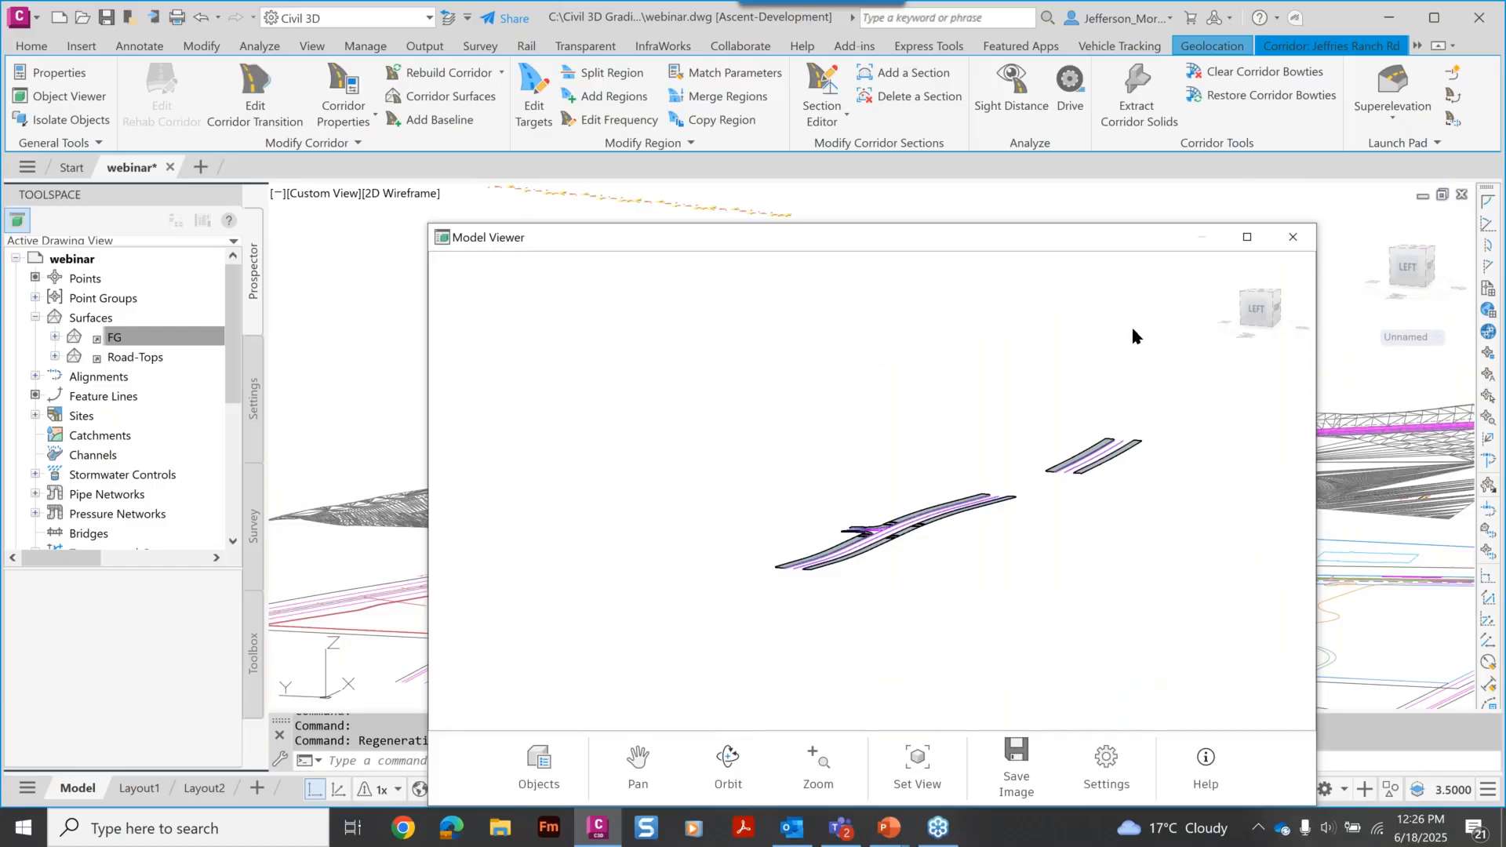
pyautogui.moveTo(1129, 237); pyautogui.dragTo(1280, 261)
# Restore the Start custom model view in the drawing and close the Model Viewer.
pyautogui.click(322, 193)
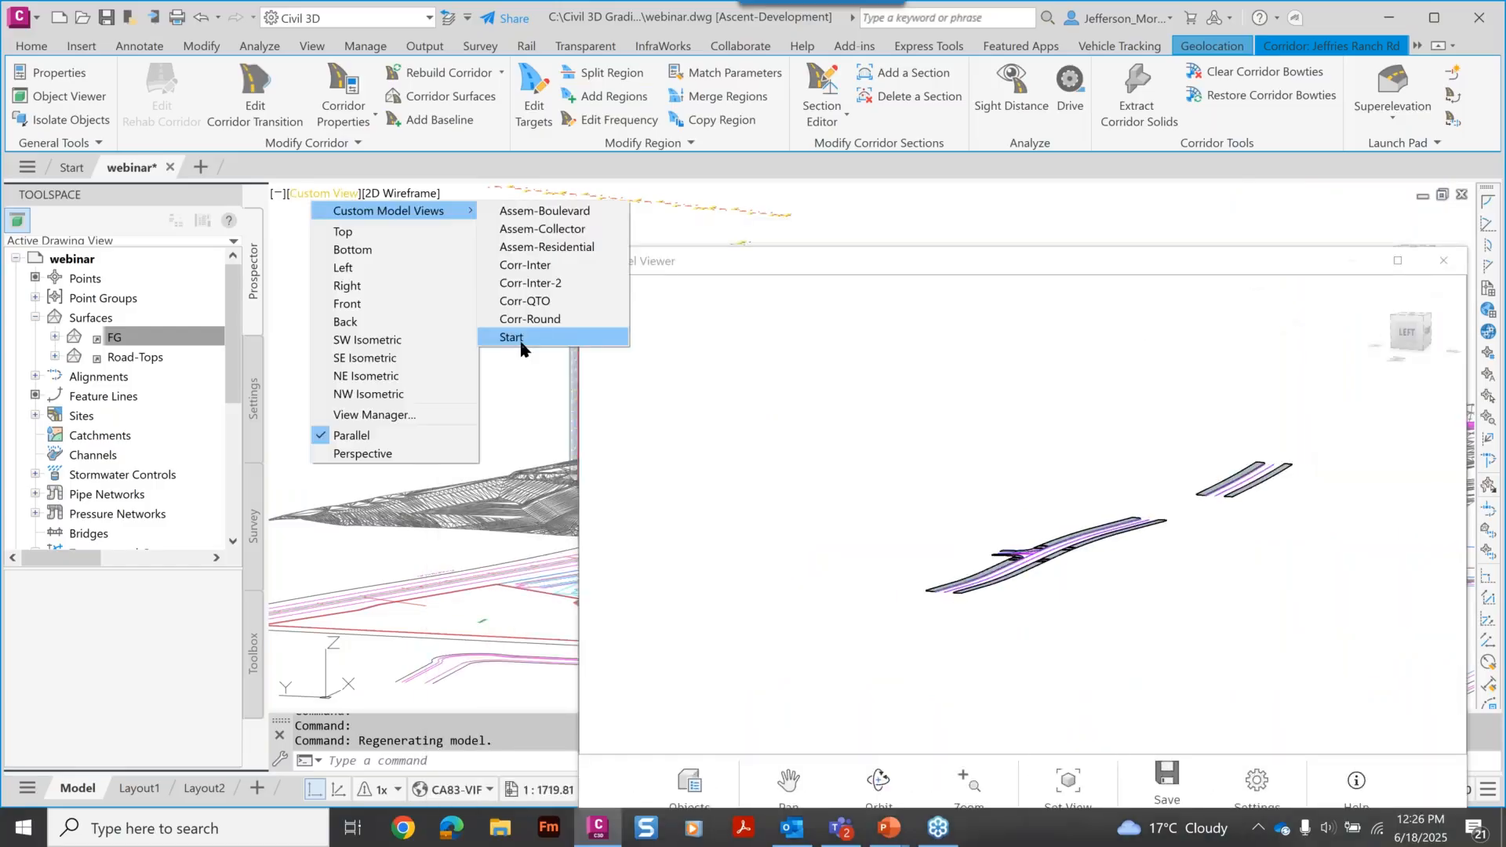
pyautogui.click(511, 336)
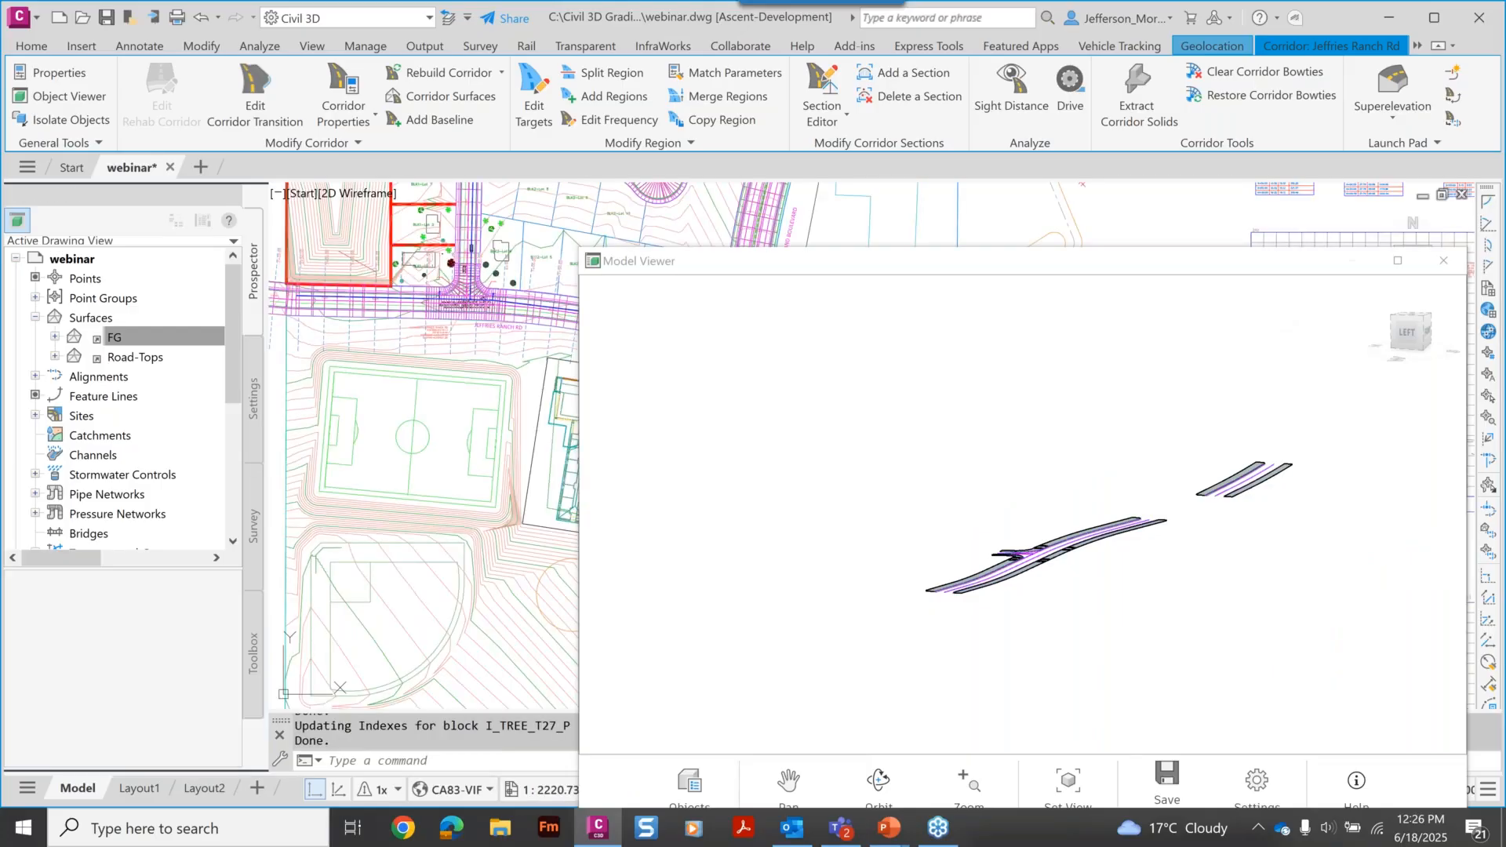
pyautogui.moveTo(1444, 262); pyautogui.dragTo(1221, 202)
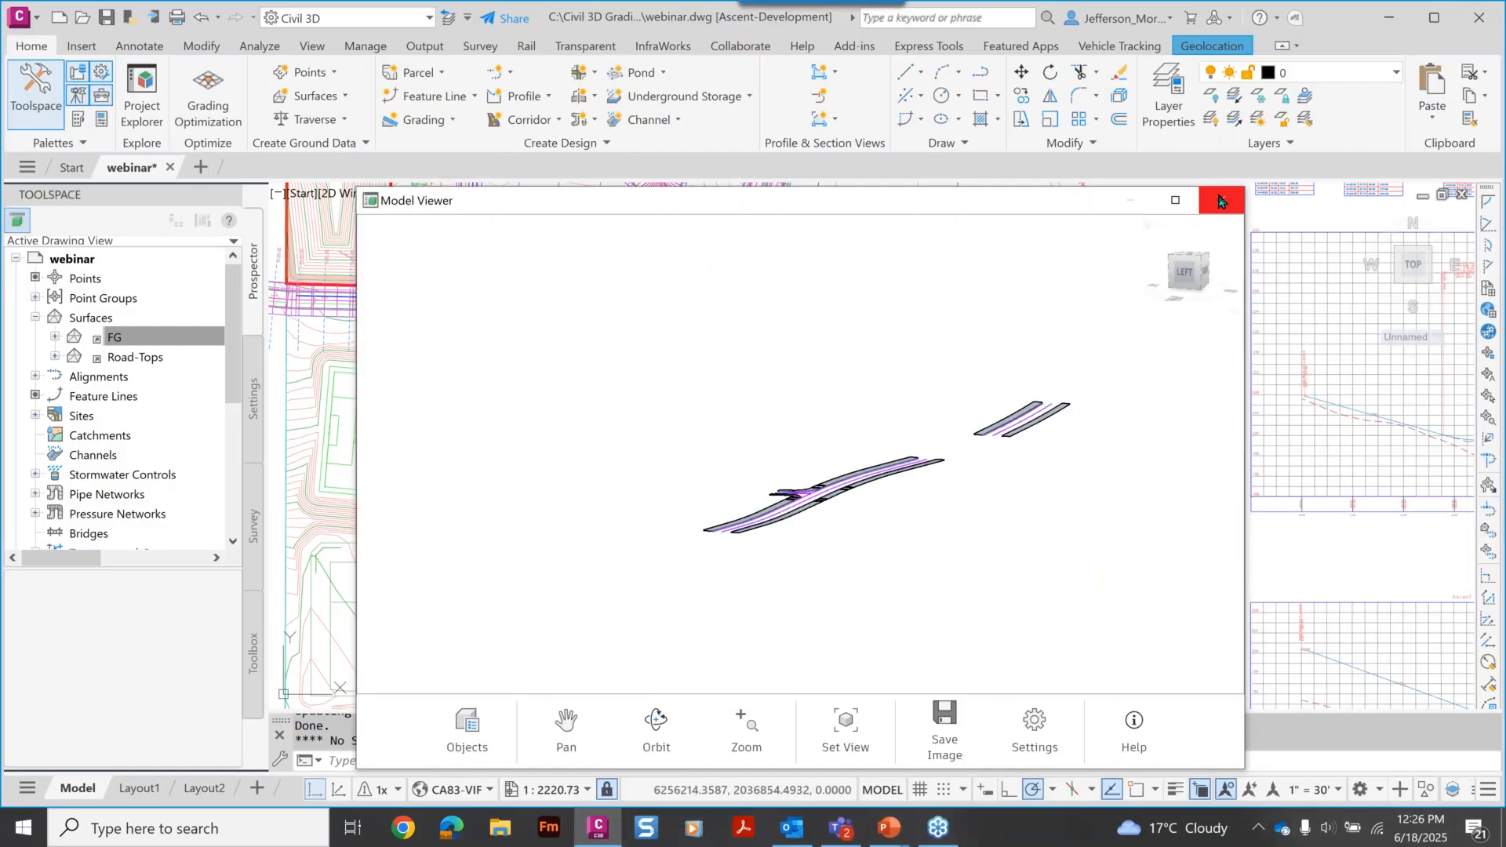
pyautogui.click(1221, 201)
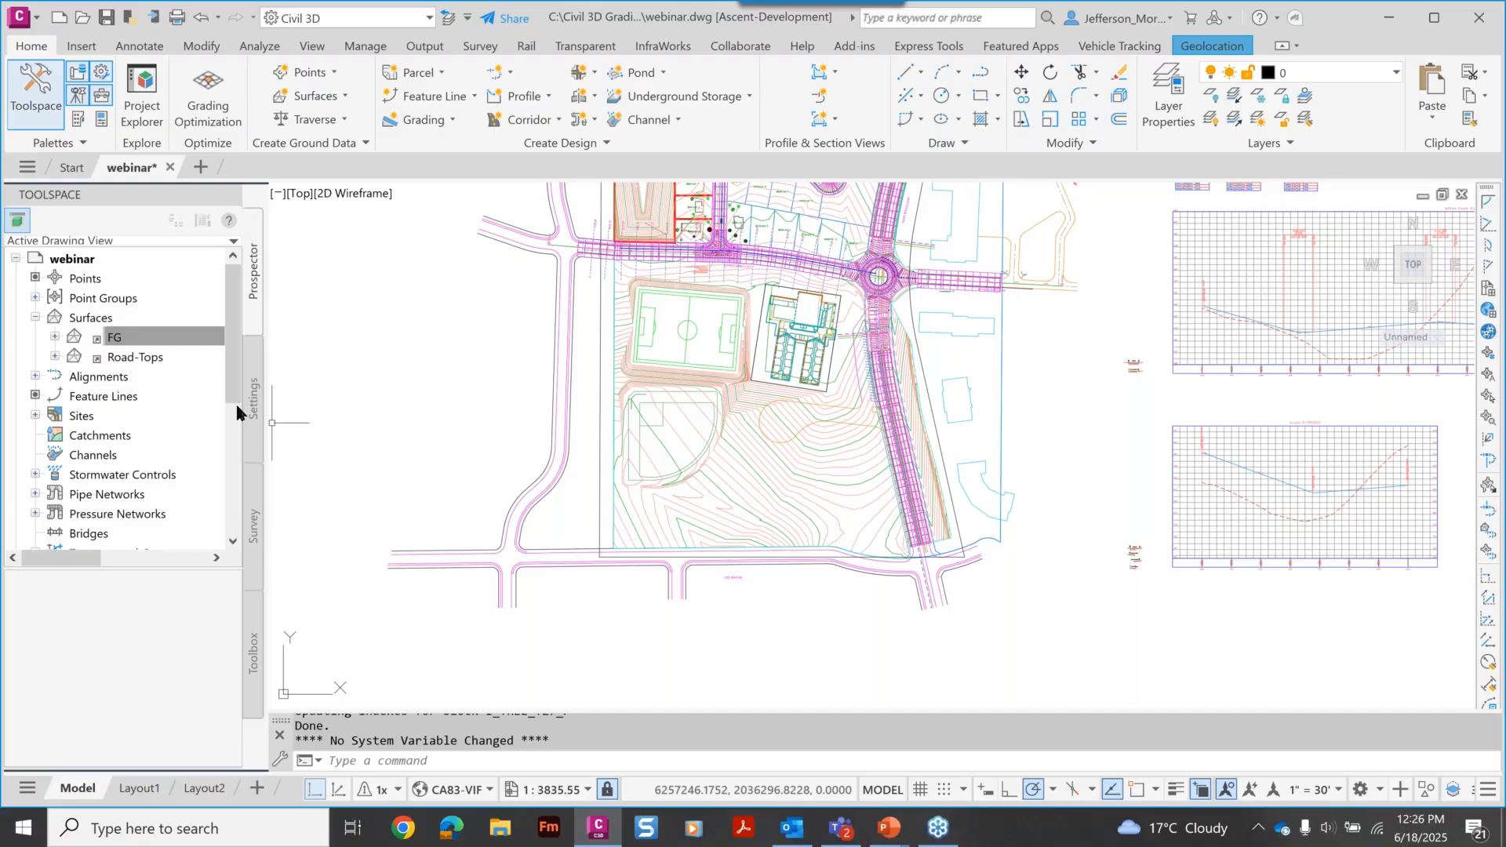
# Select the polyline surrounding the whole site, review its properties including the Closed setting, and close the properties.
pyautogui.moveTo(436, 367); pyautogui.dragTo(436, 369, button='middle')
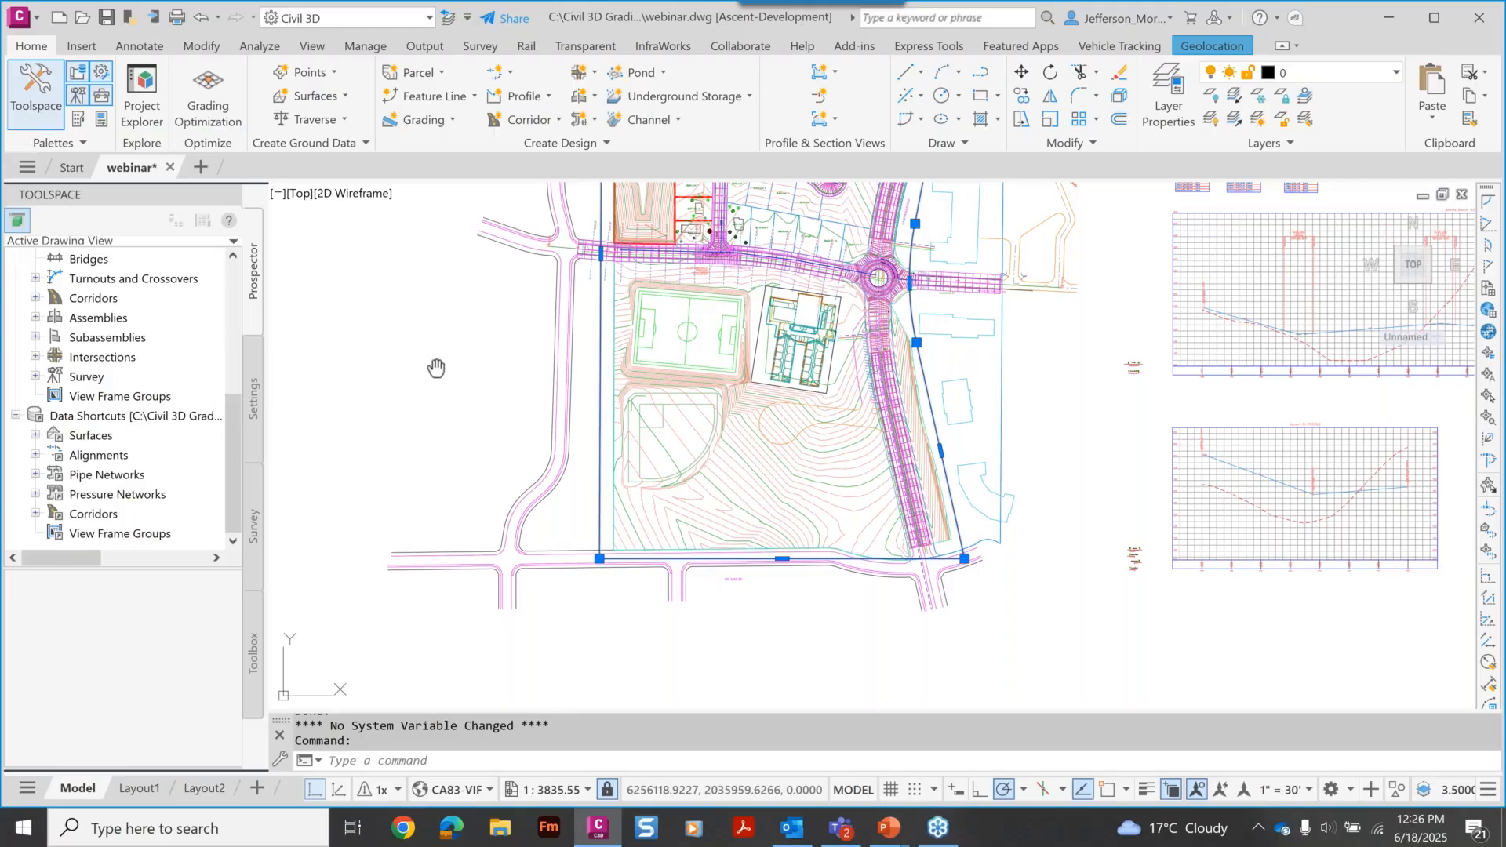
pyautogui.moveTo(436, 367); pyautogui.dragTo(437, 588, button='middle')
pyautogui.scroll(-1, 436, 588)
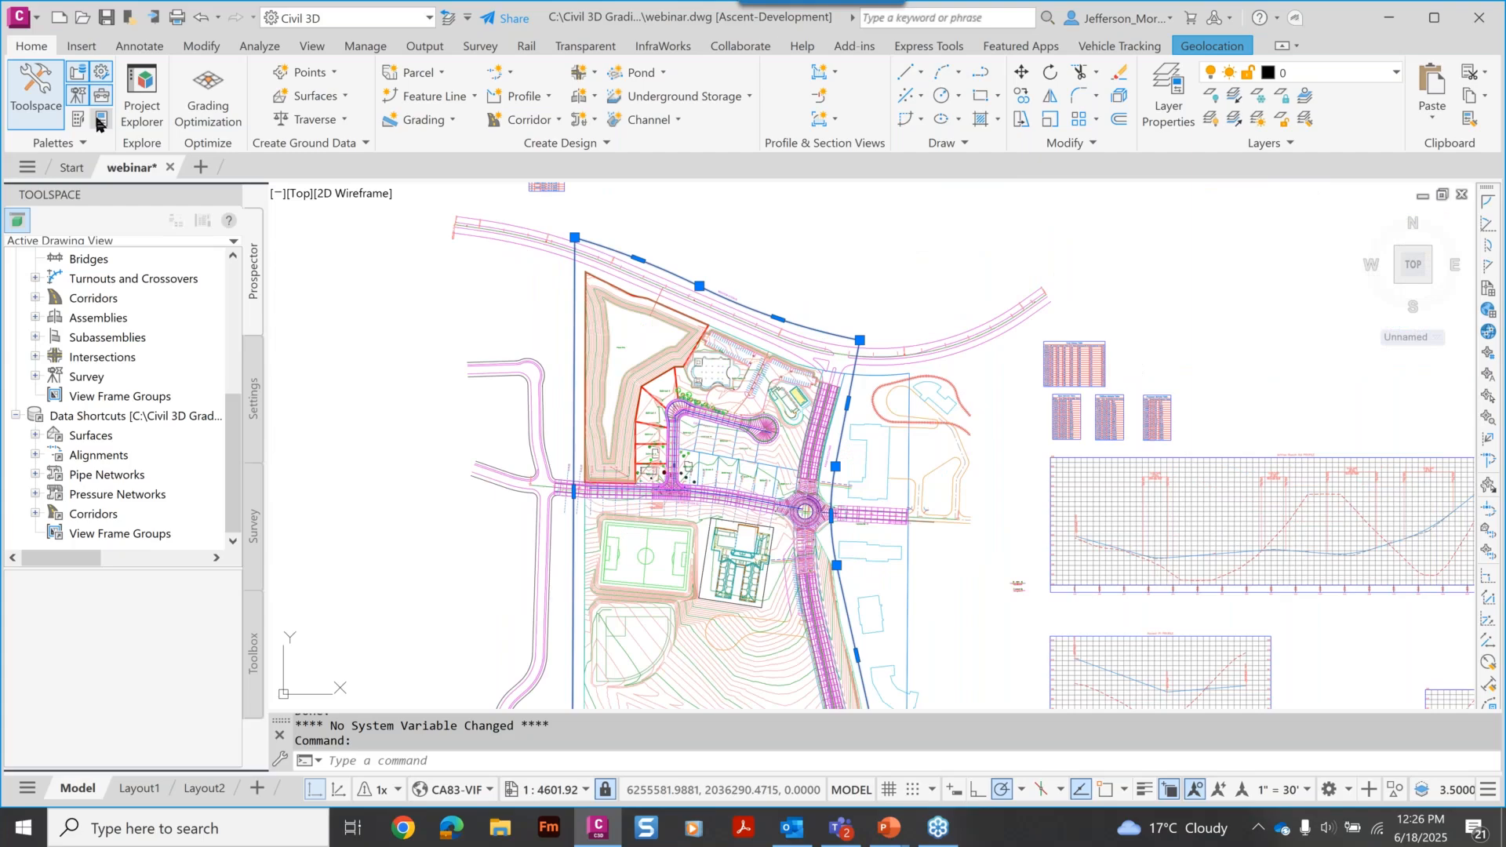
pyautogui.click(98, 120)
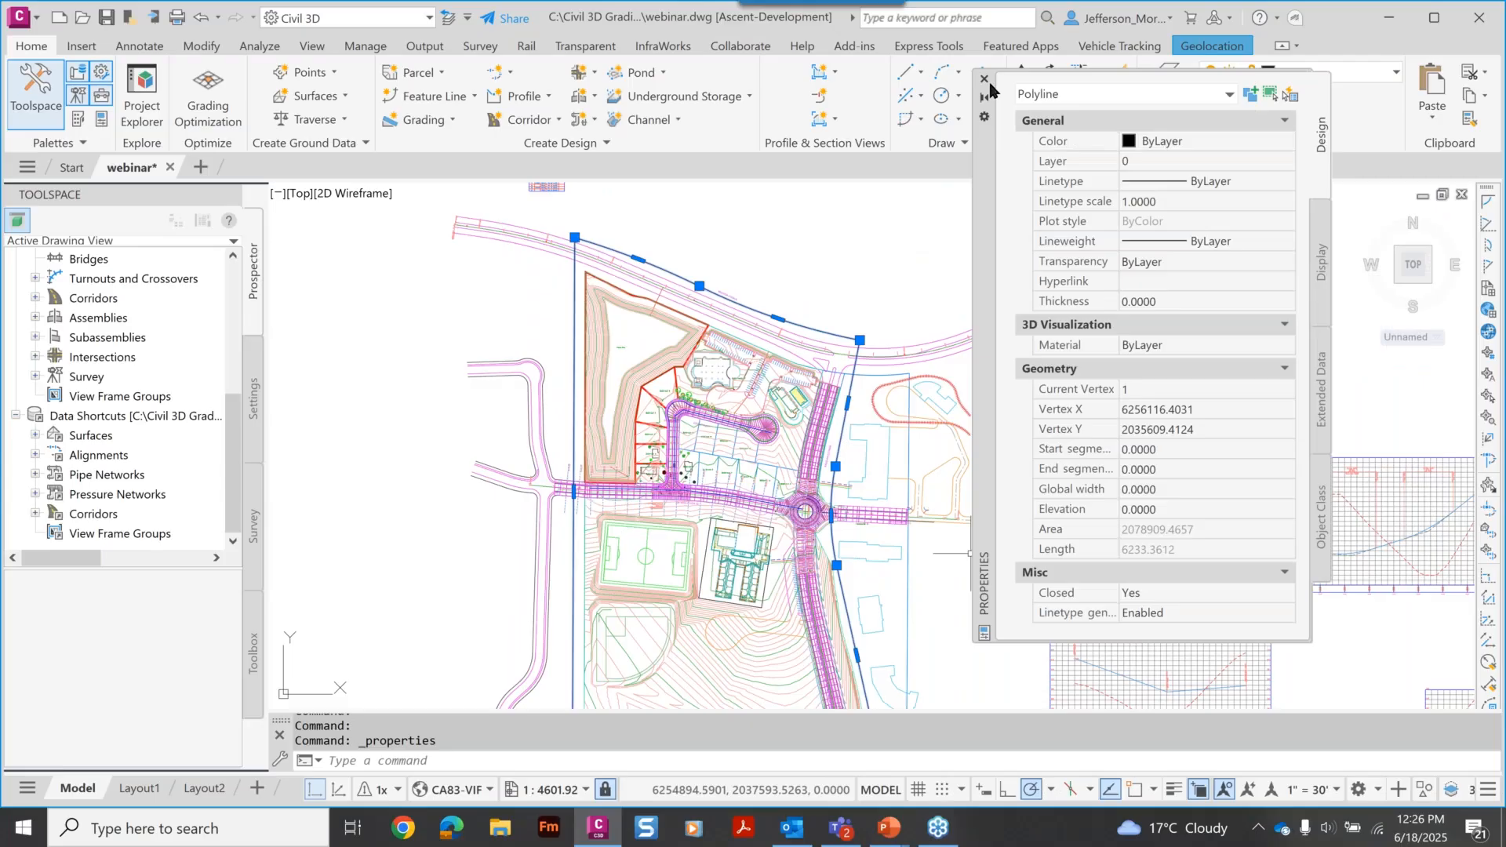
pyautogui.click(983, 79)
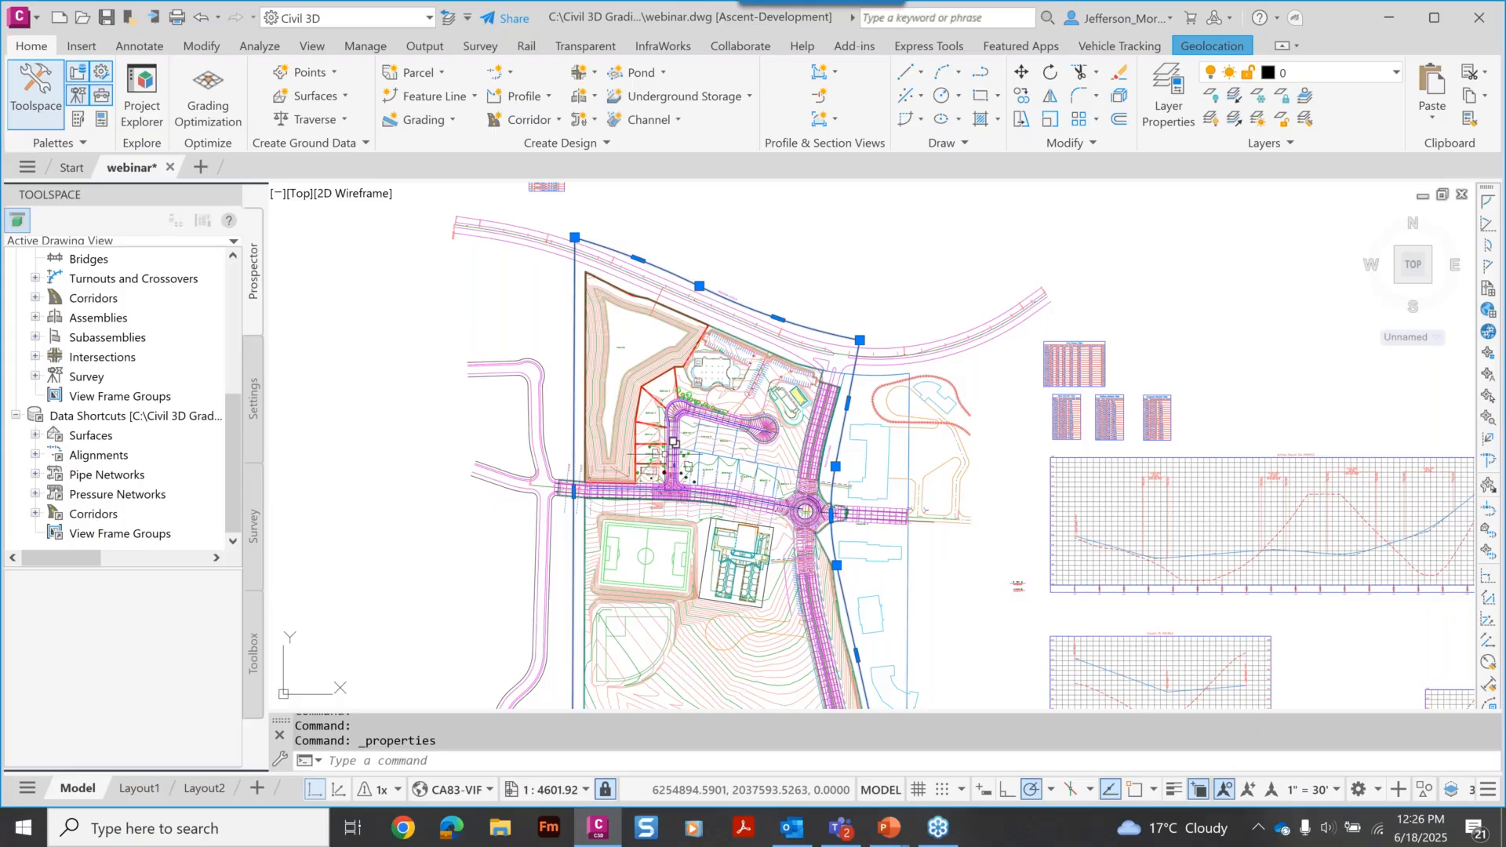
# Create a partial reference to the Existing Ground data shortcut surface, bounded by the site polyline, and dismiss the Event Viewer.
pyautogui.moveTo(581, 480); pyautogui.dragTo(632, 384, button='middle')
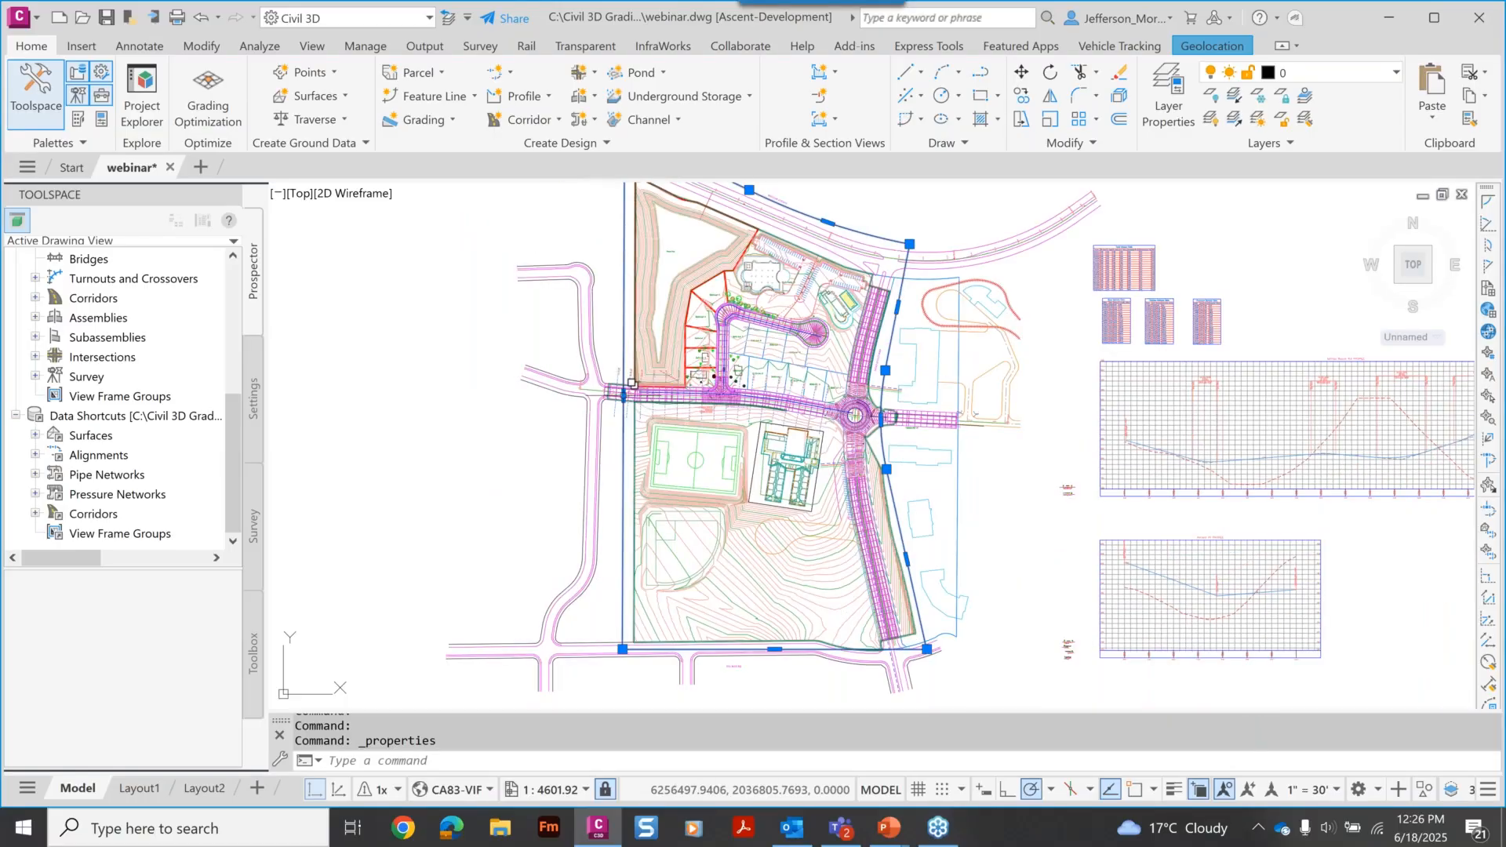
pyautogui.click(35, 435)
pyautogui.rightClick(128, 396)
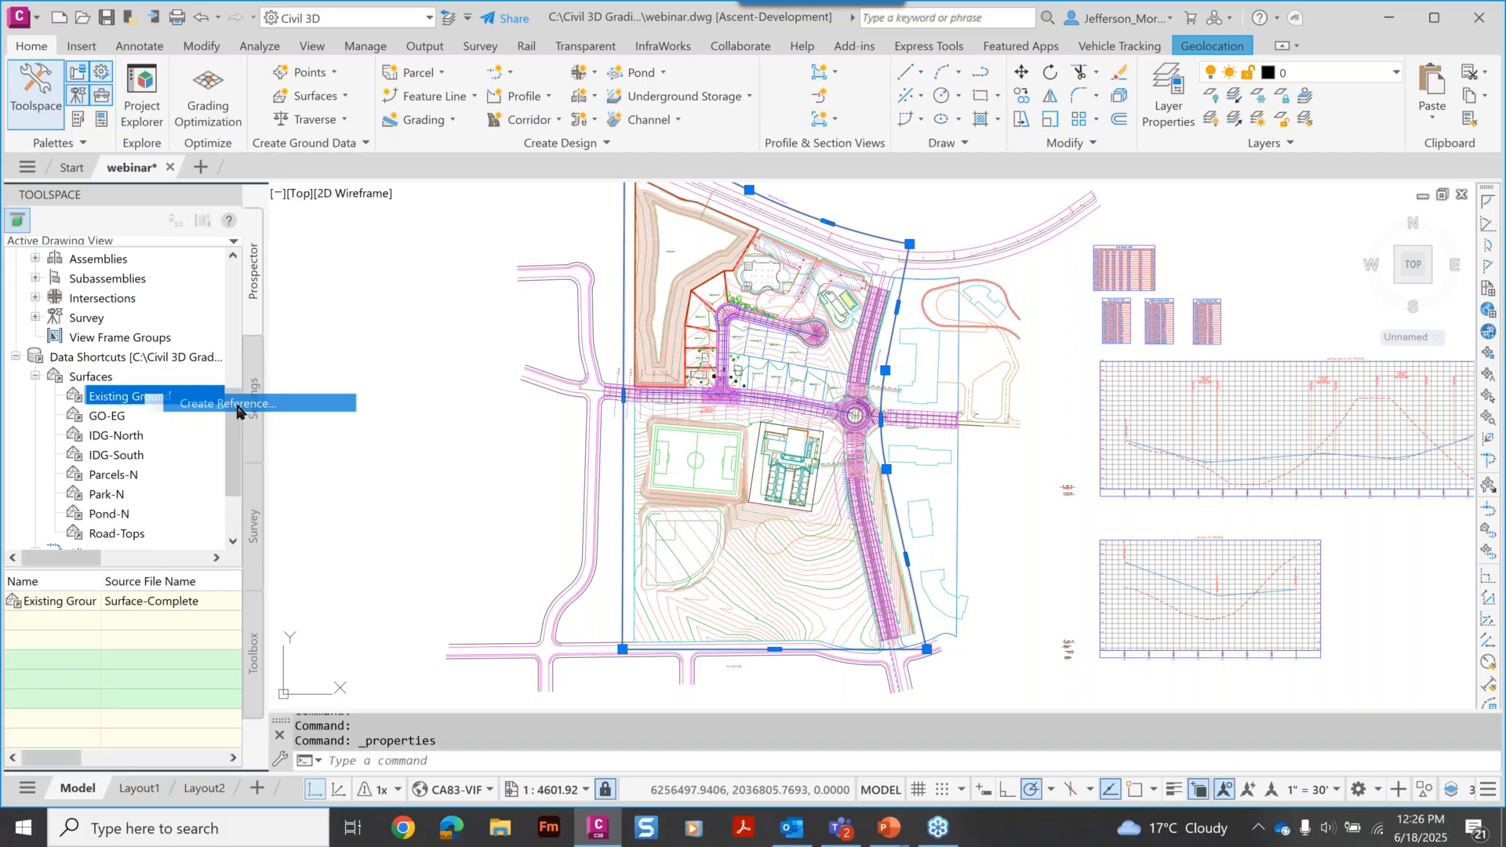
pyautogui.click(236, 403)
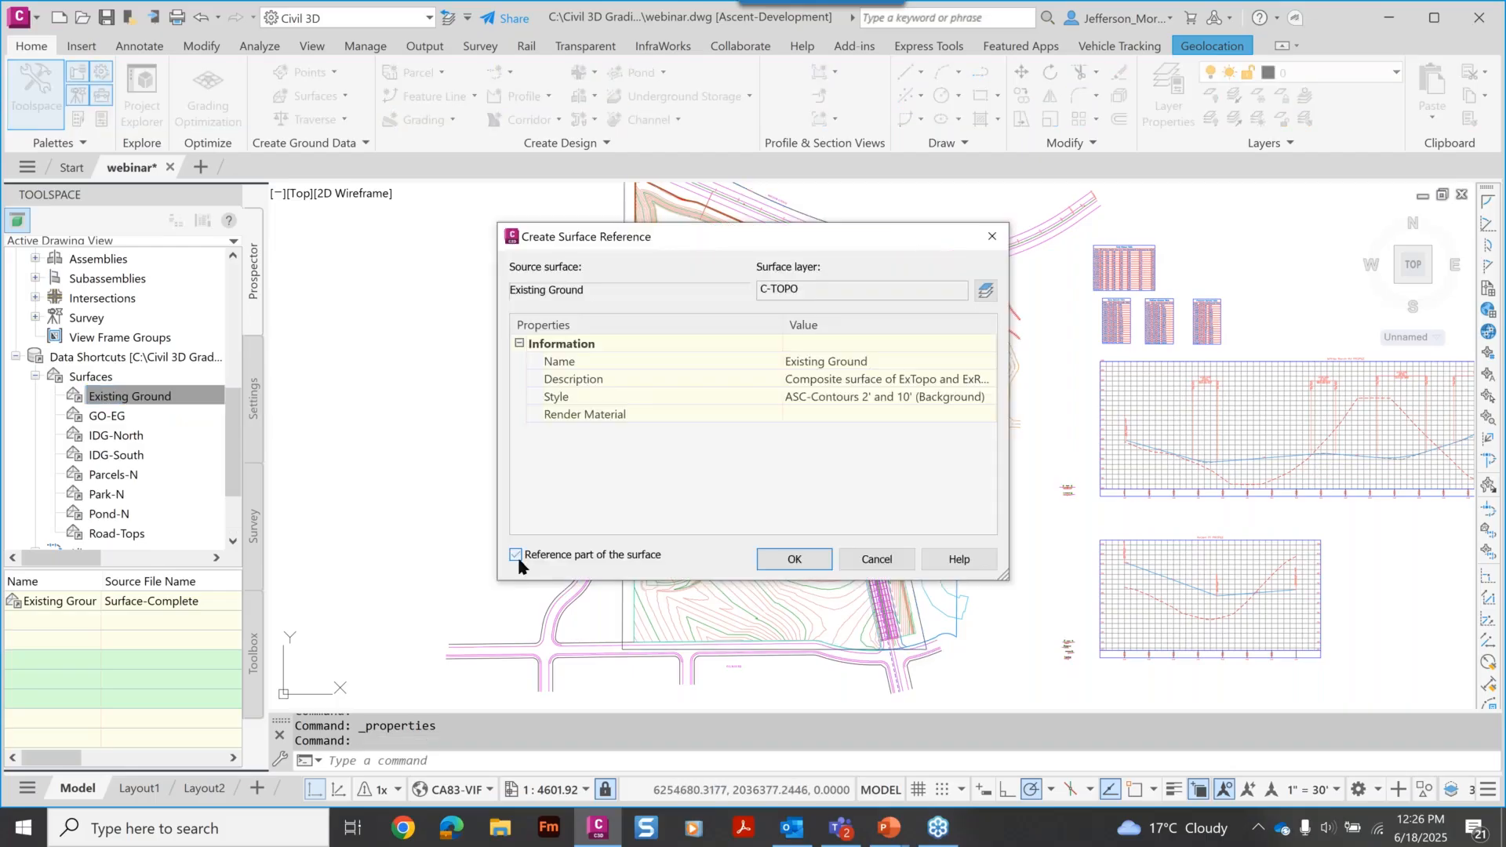
pyautogui.click(794, 560)
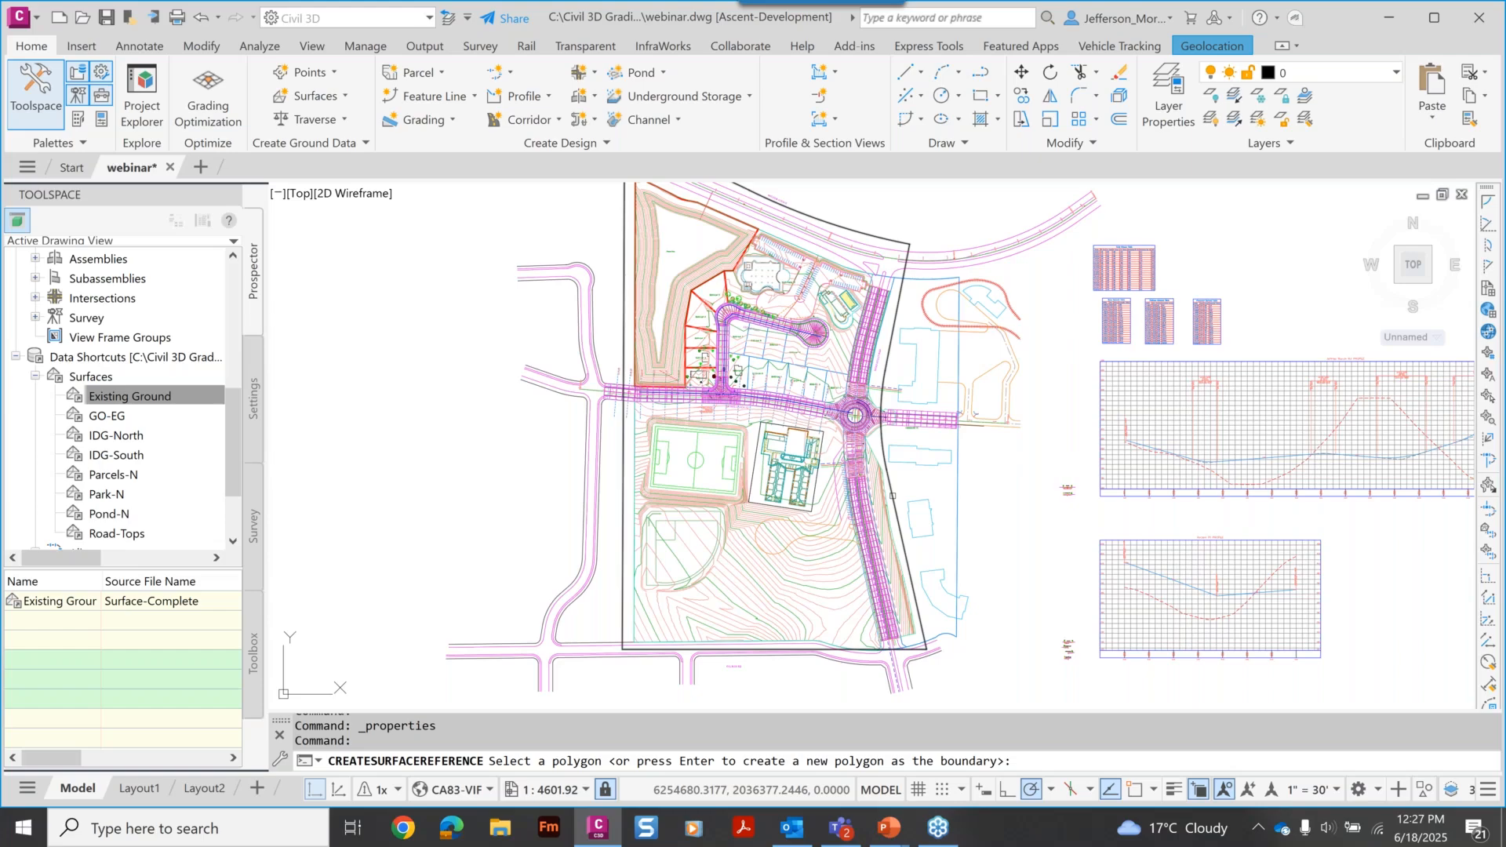
pyautogui.click(892, 496)
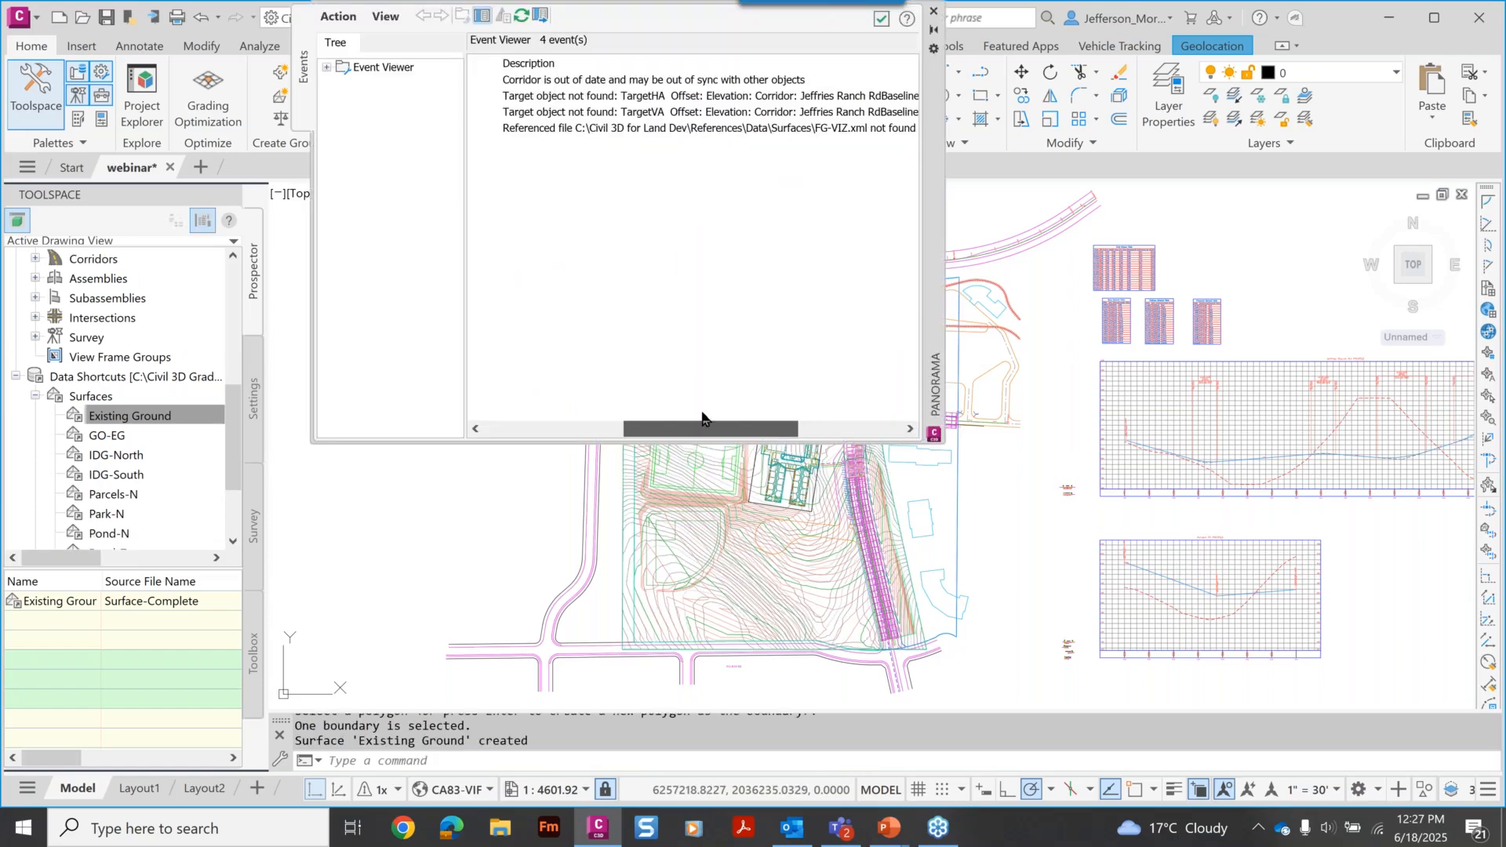
pyautogui.moveTo(702, 419); pyautogui.dragTo(578, 424)
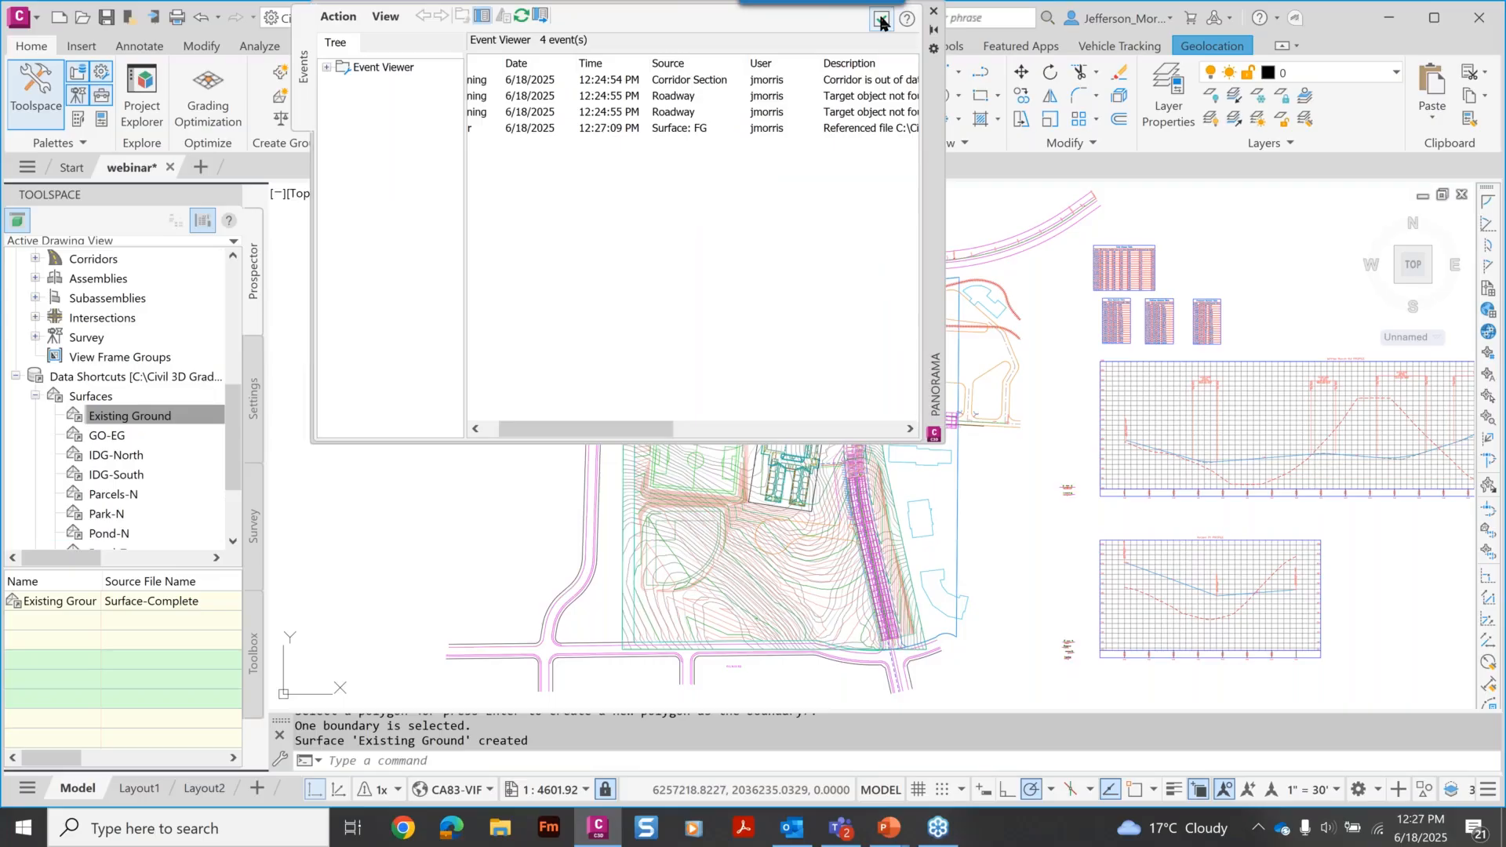
pyautogui.click(881, 20)
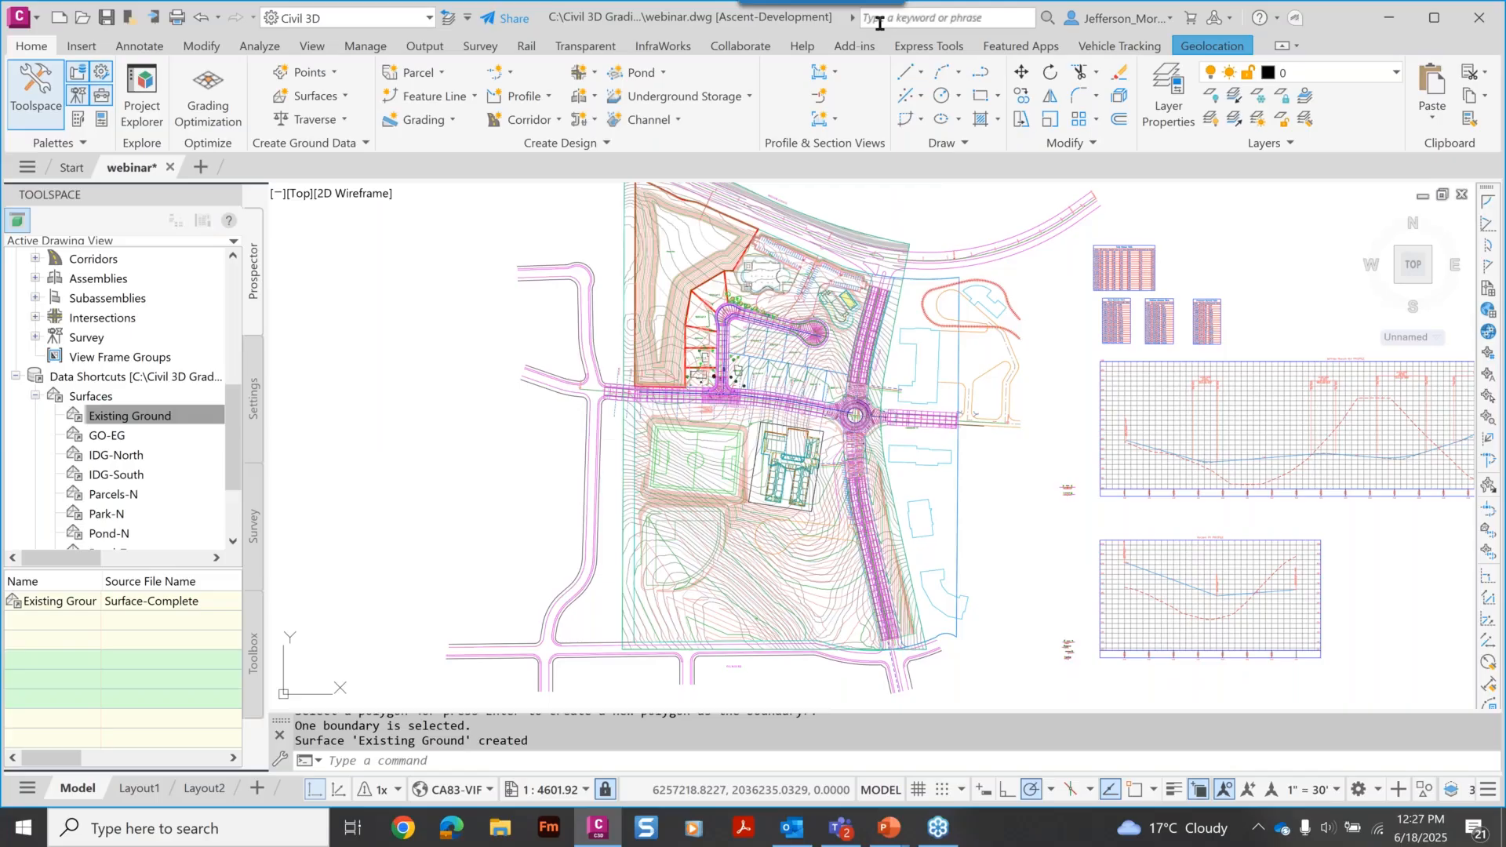
# Stretch the southern edge of the site boundary polyline north to about the lower end of the ball field.
pyautogui.scroll(3, 740, 257)
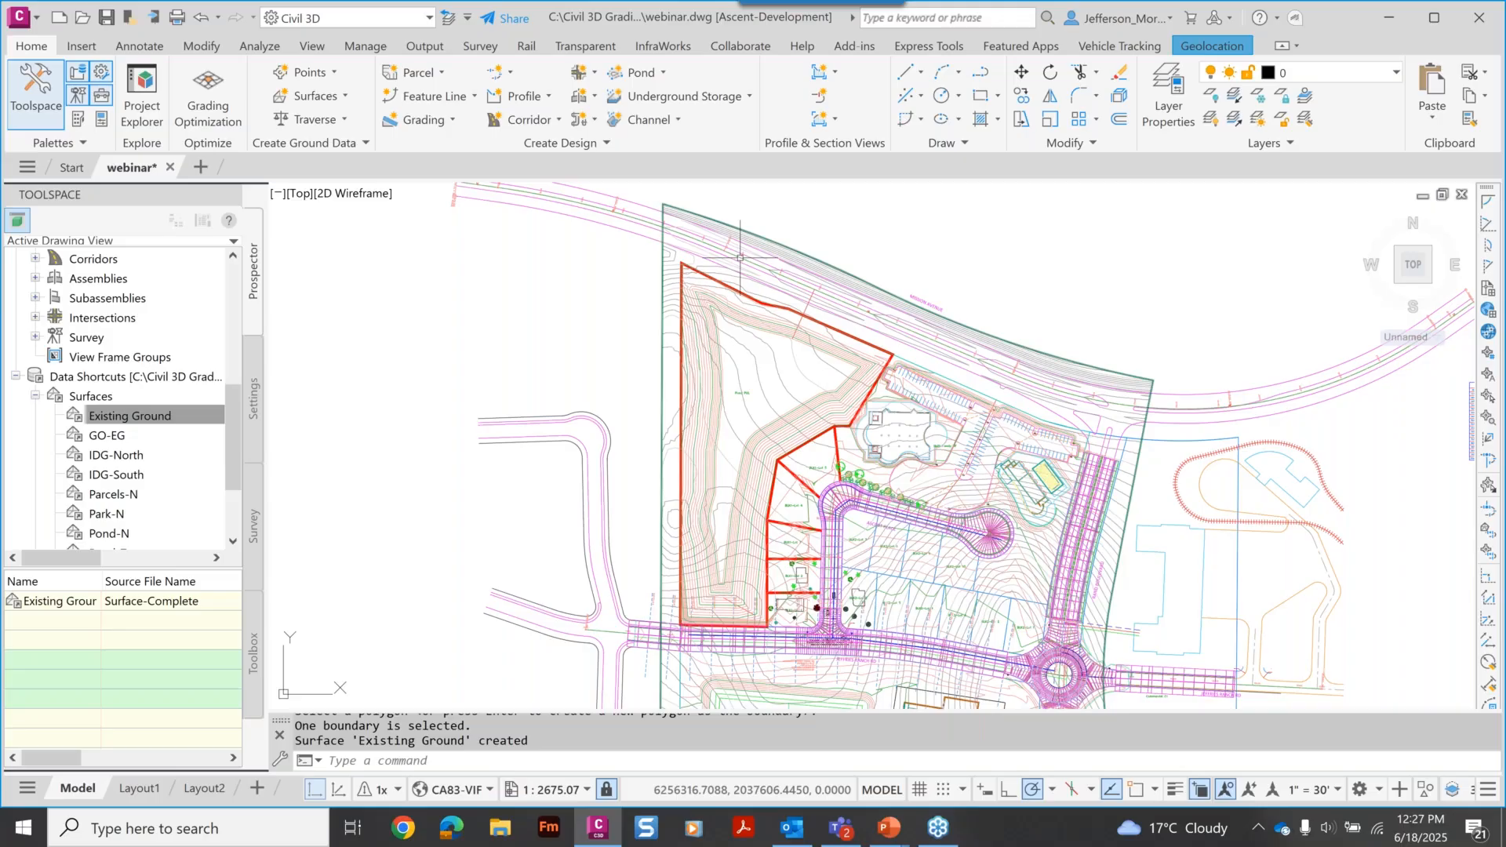
pyautogui.scroll(2, 739, 257)
pyautogui.click(697, 443)
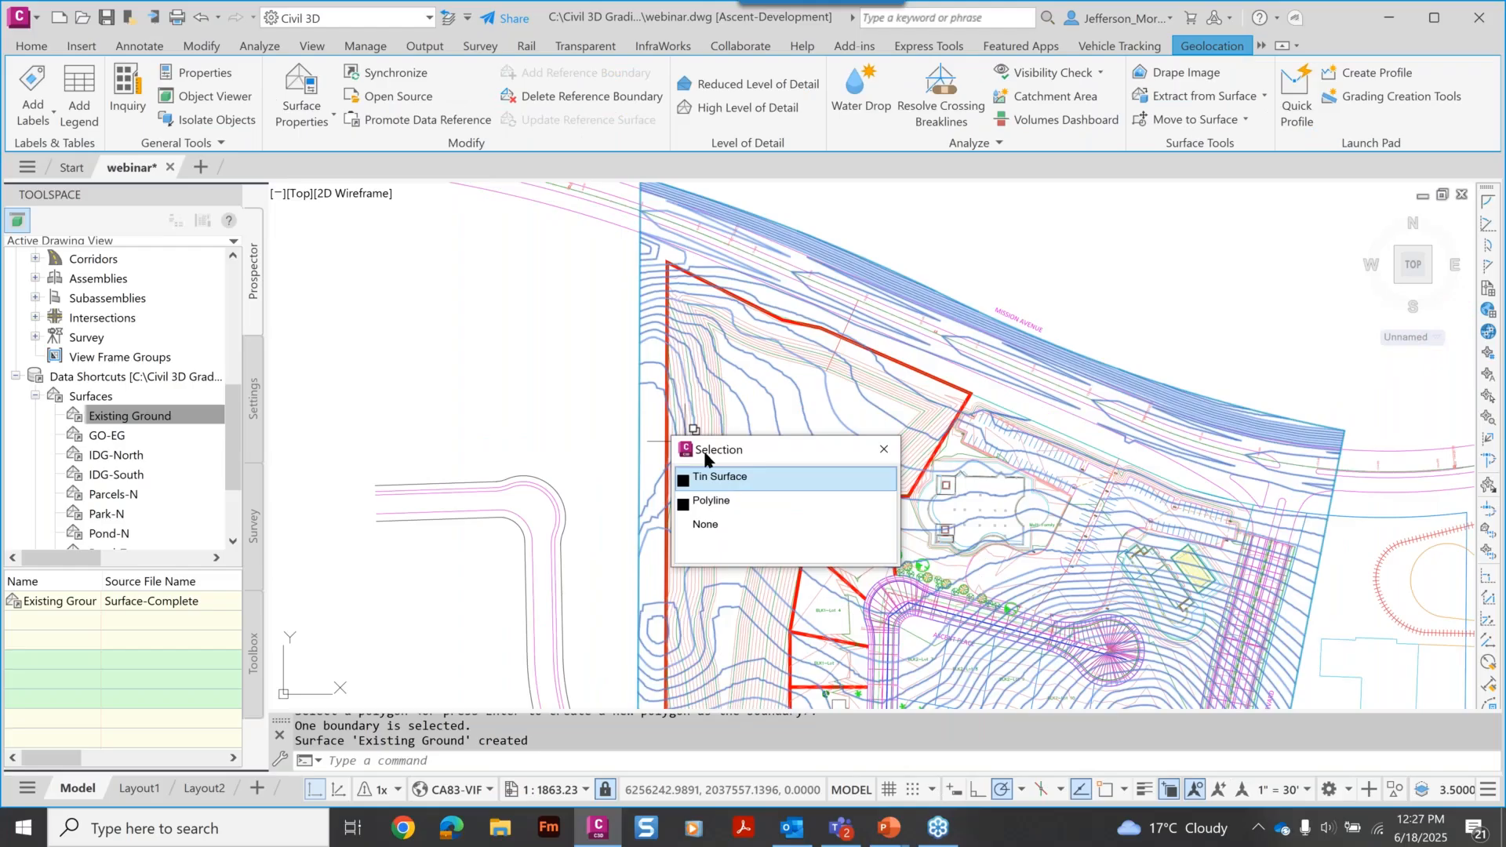
pyautogui.click(710, 501)
pyautogui.scroll(-1, 639, 421)
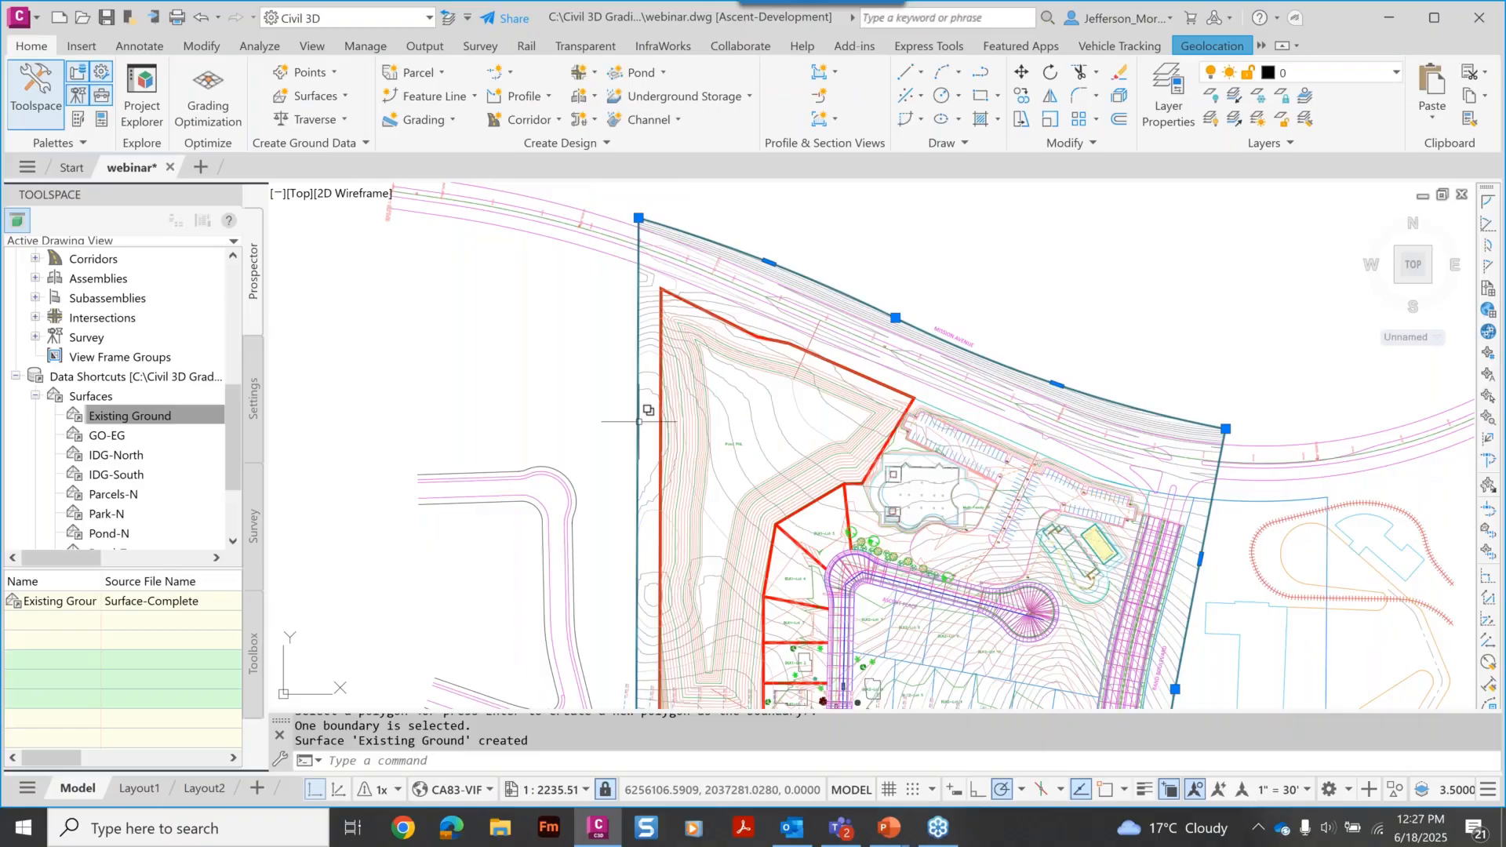
pyautogui.scroll(-2, 784, 533)
pyautogui.moveTo(903, 627)
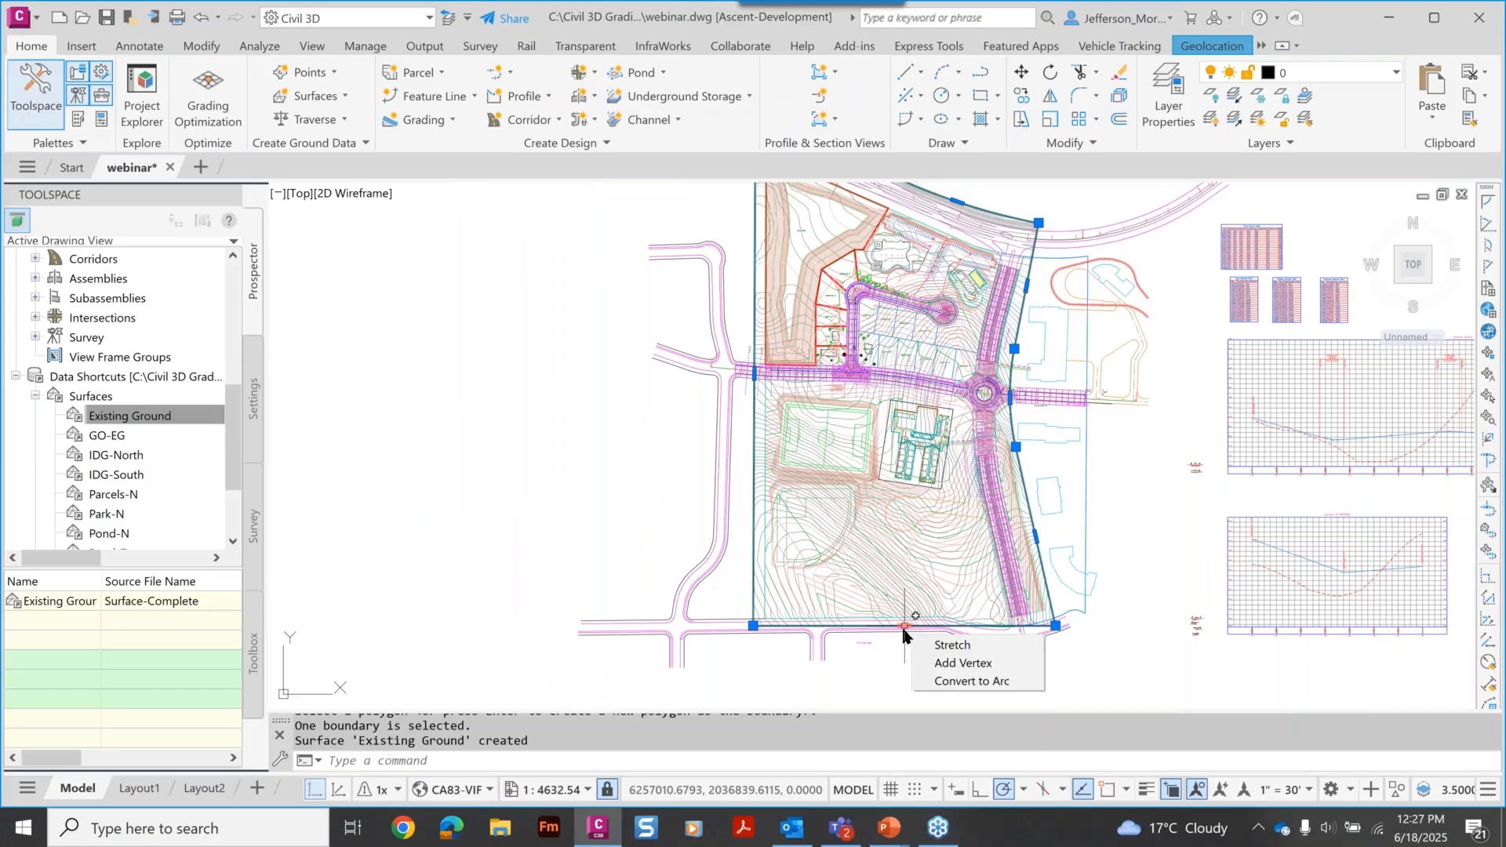
pyautogui.click(903, 627)
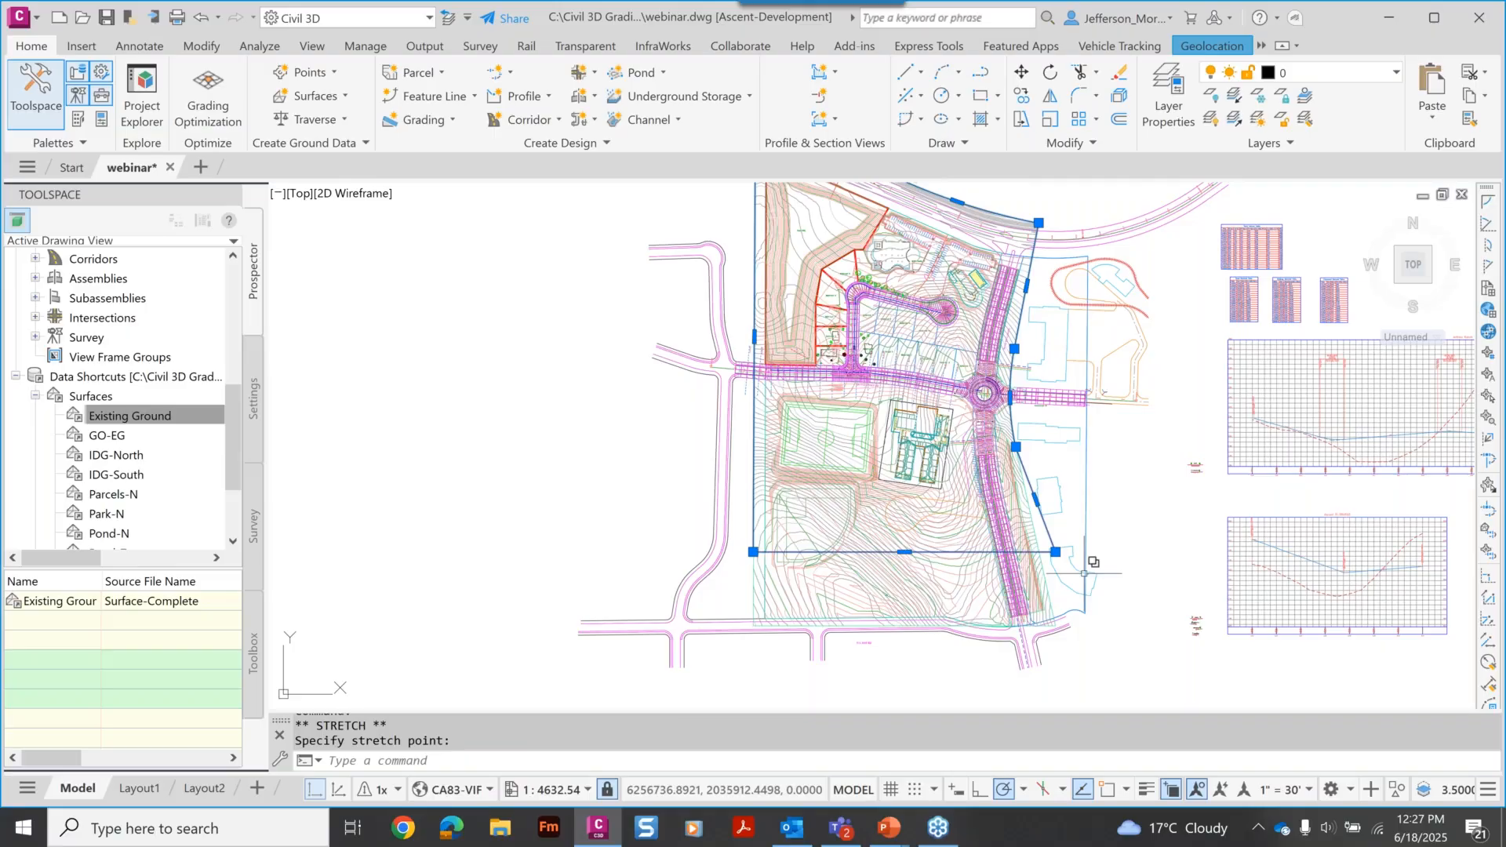
pyautogui.scroll(2, 1083, 572)
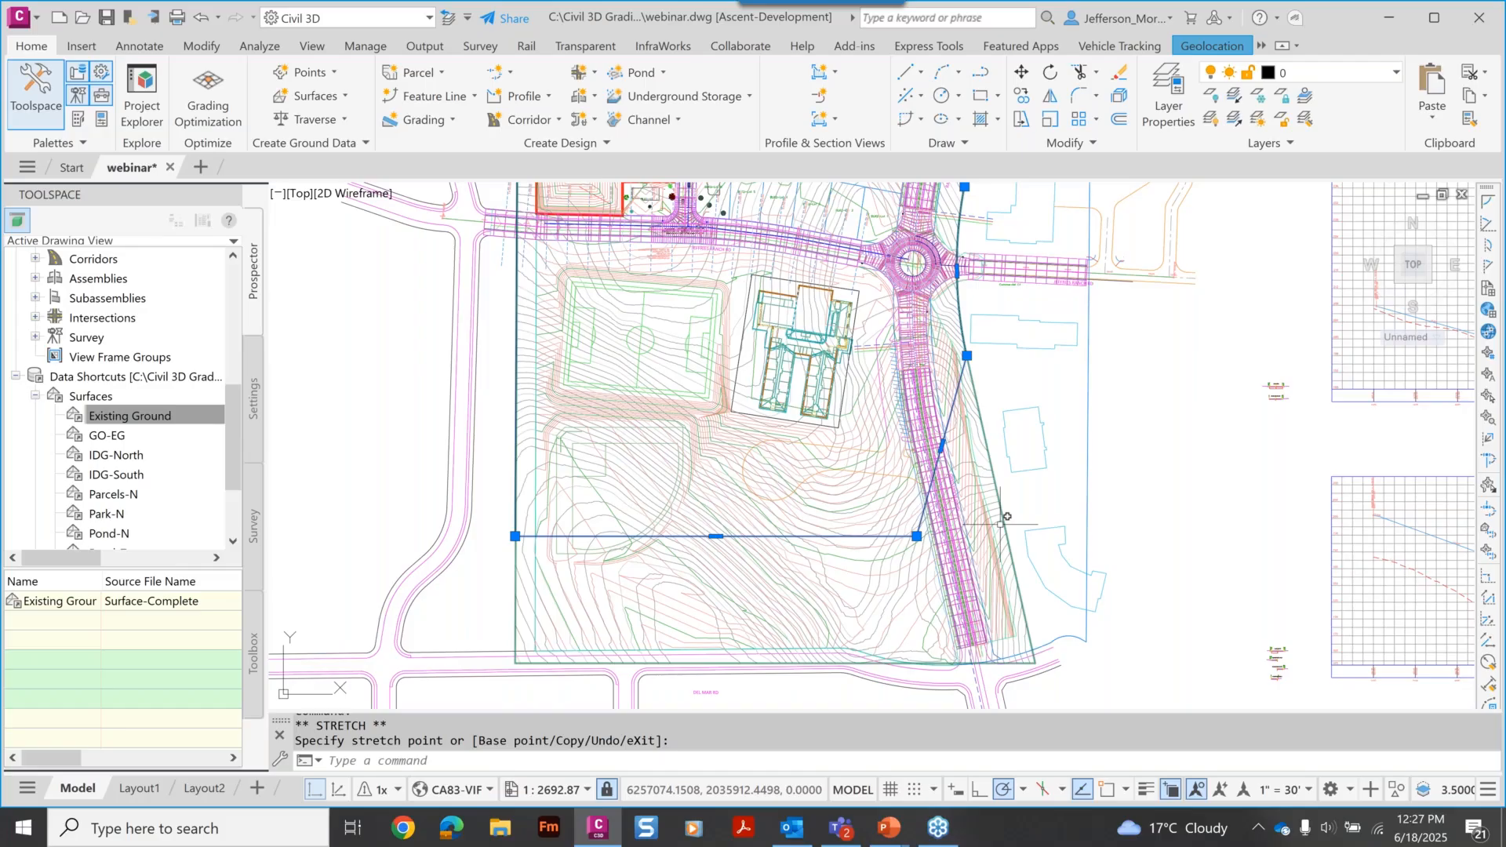
pyautogui.press('Escape')
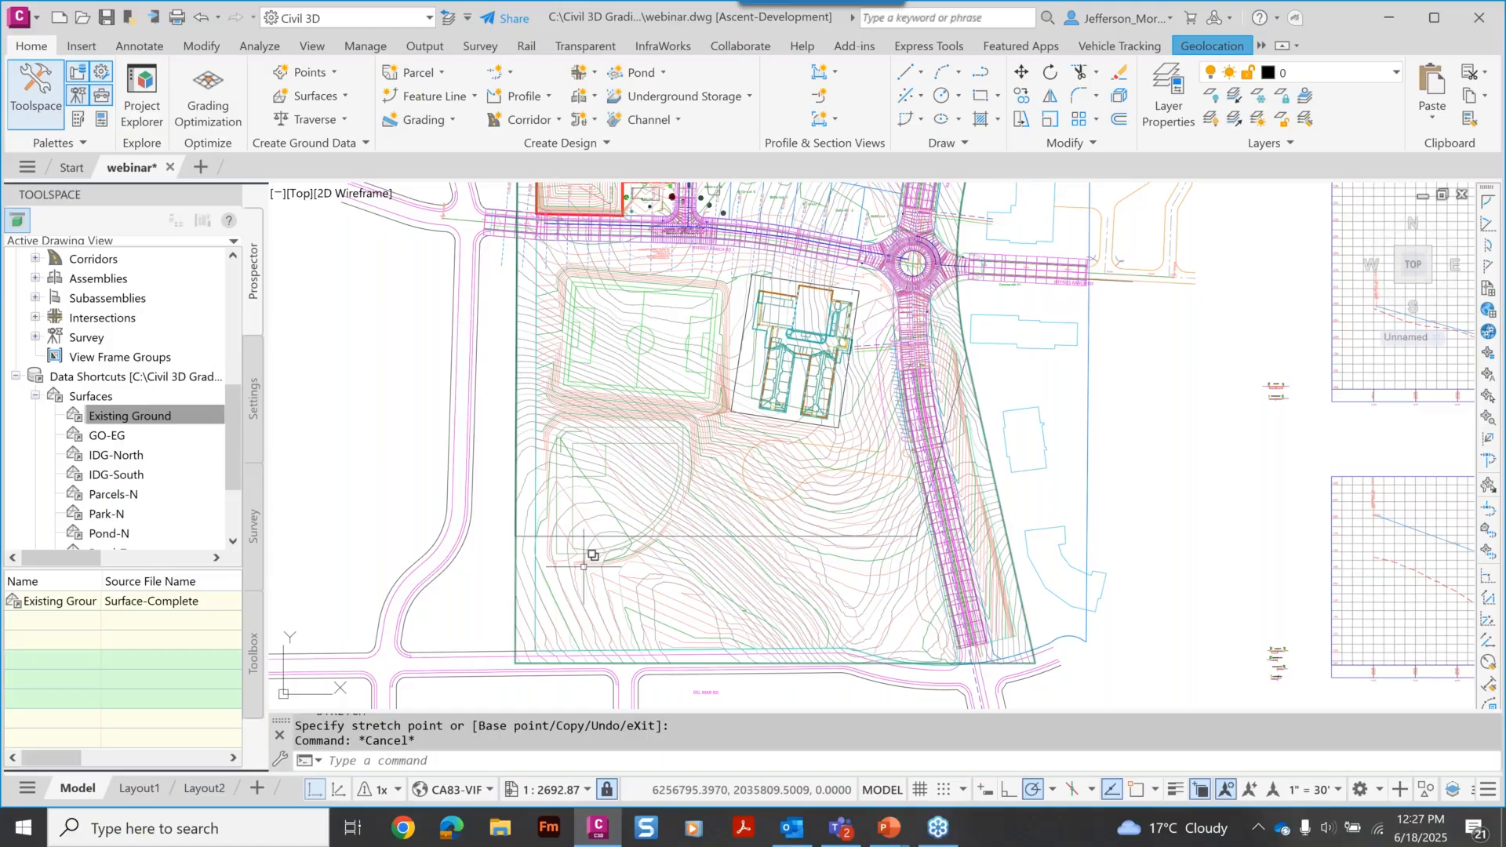
# Update the Existing Ground reference surface to match the stretched boundary polyline.
pyautogui.click(527, 503)
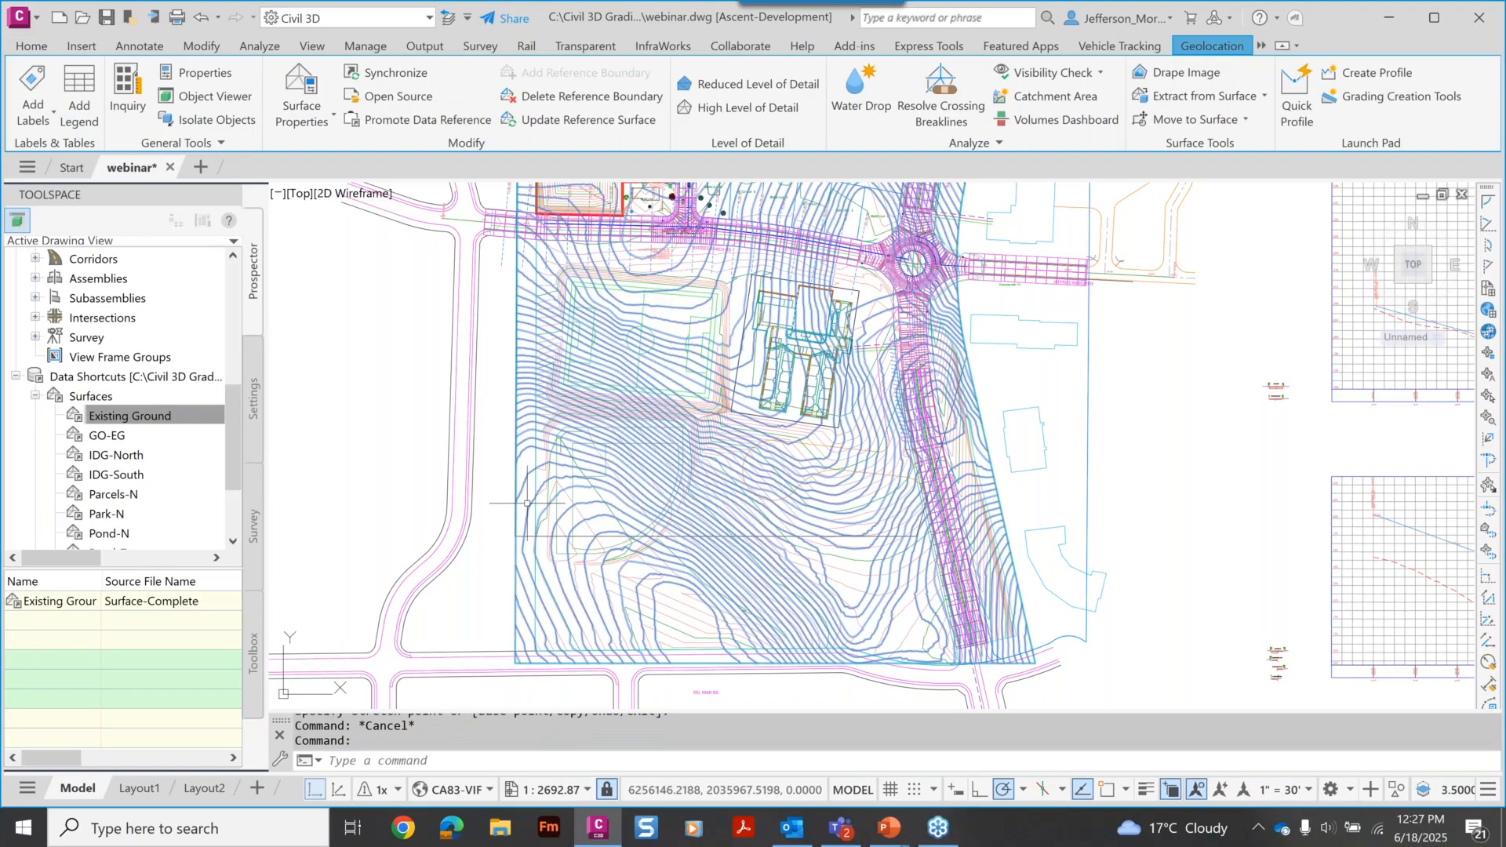
pyautogui.rightClick(528, 502)
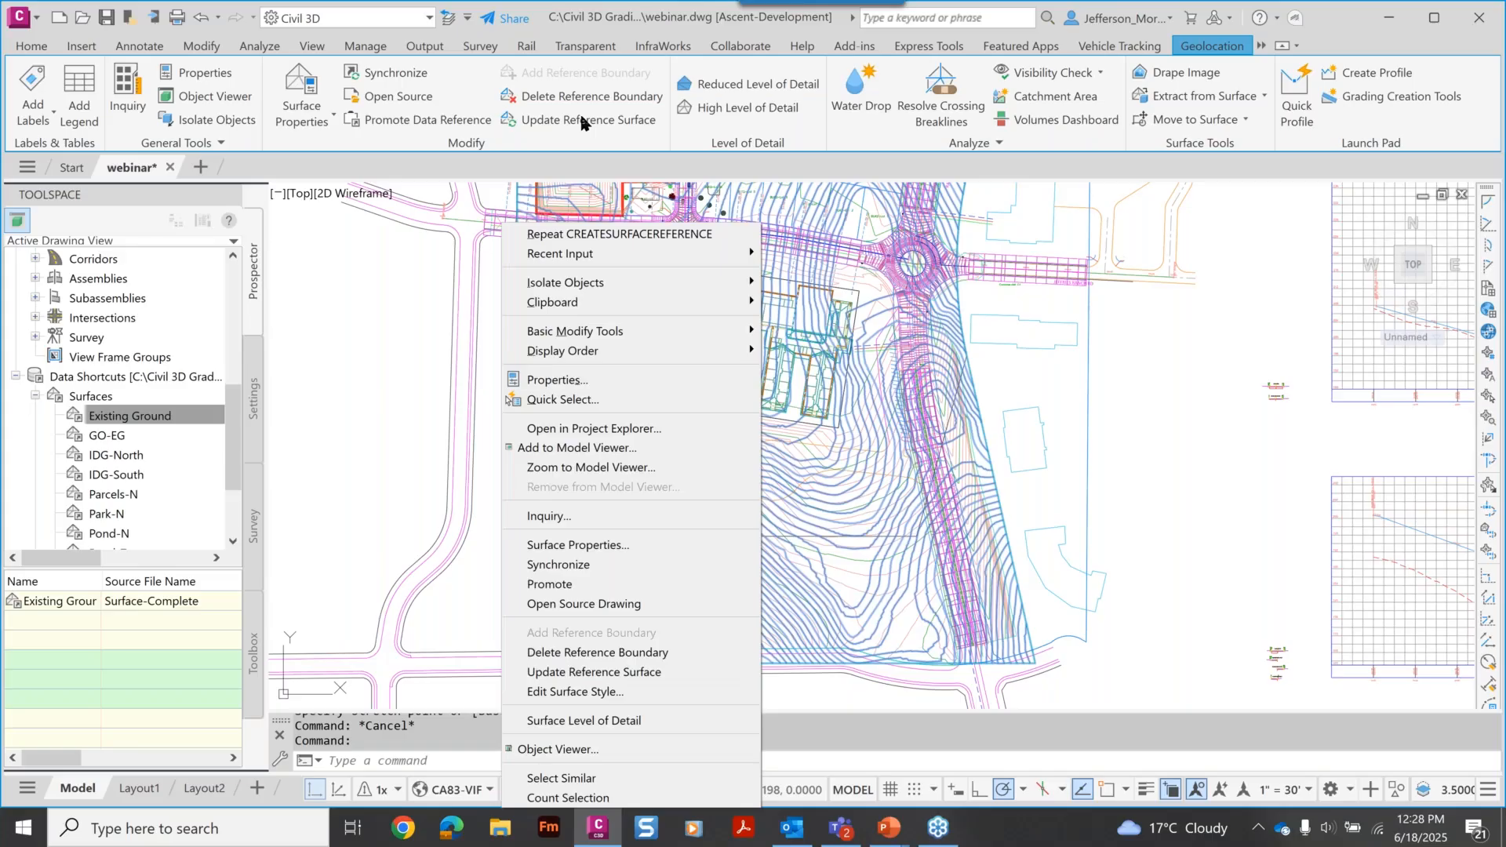
pyautogui.click(581, 122)
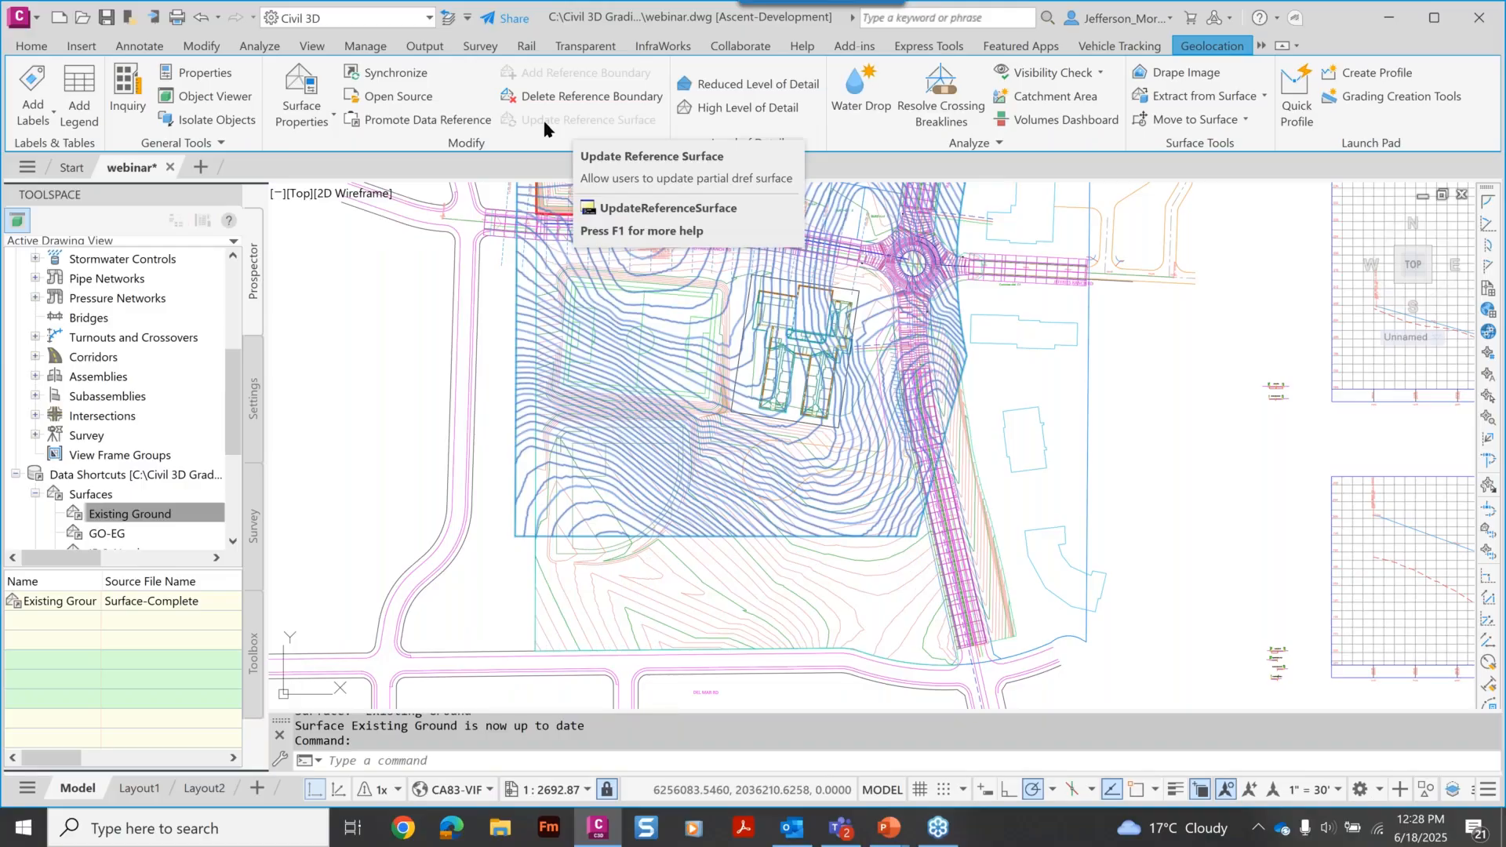
pyautogui.scroll(4, 172, 321)
pyautogui.rightClick(176, 318)
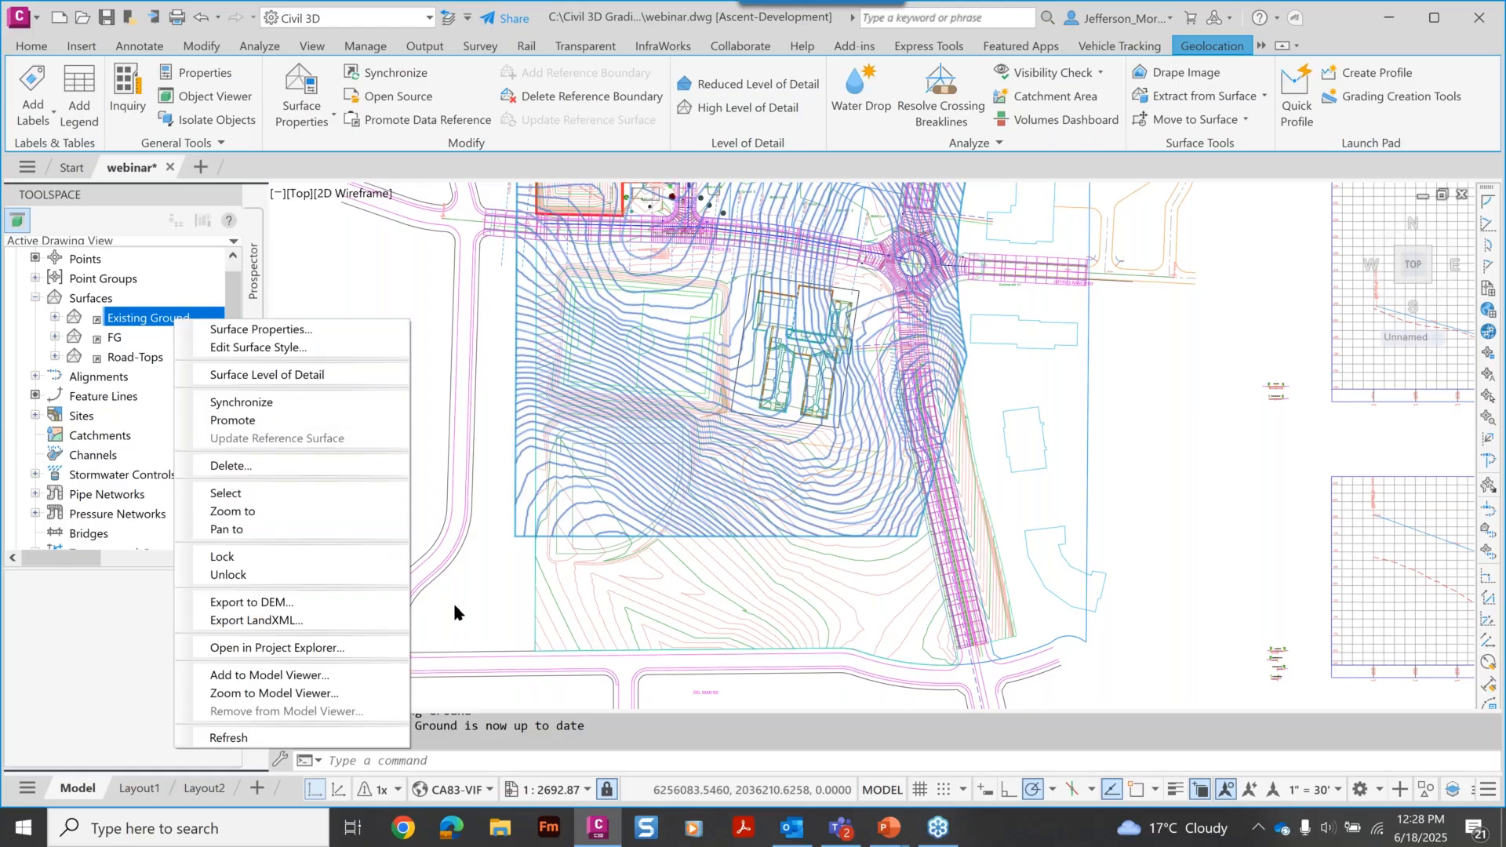
pyautogui.click(654, 552)
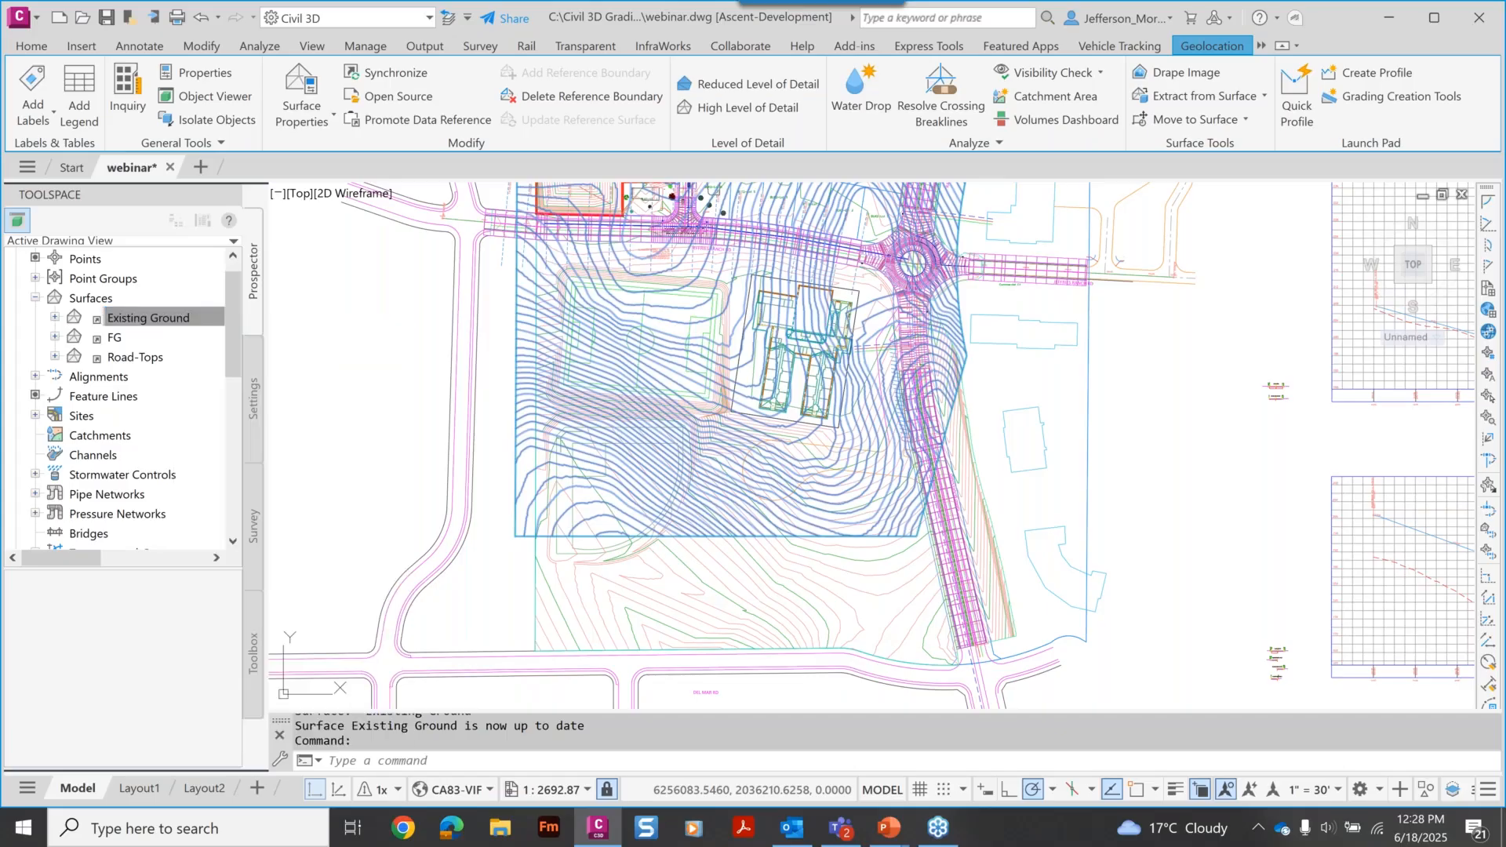
# Delete the reference boundary from the Existing Ground surface, update the reference surface, and inspect its extent across the site.
pyautogui.rightClick(656, 551)
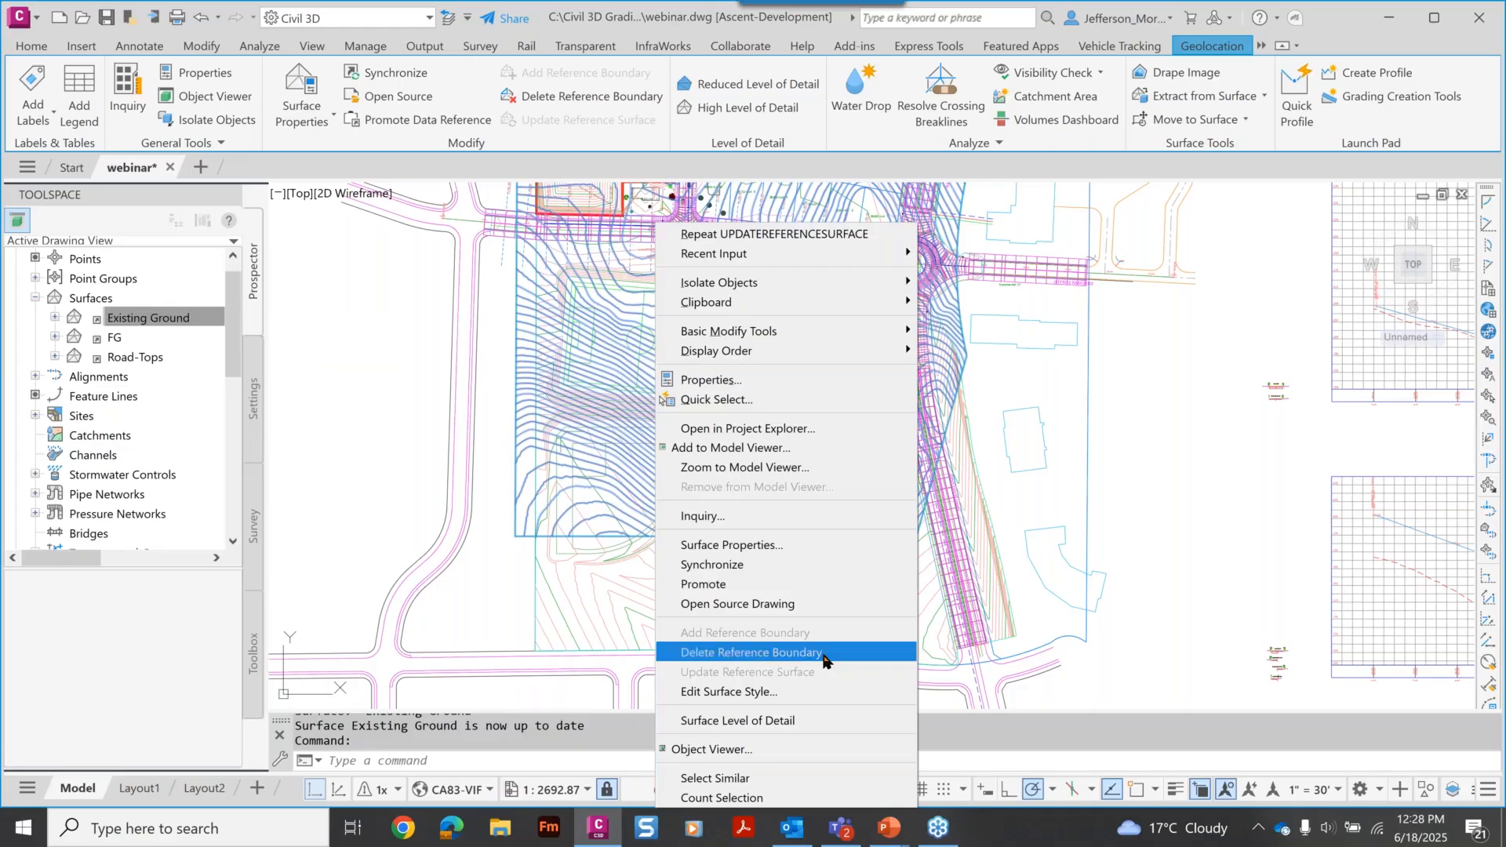
pyautogui.click(824, 654)
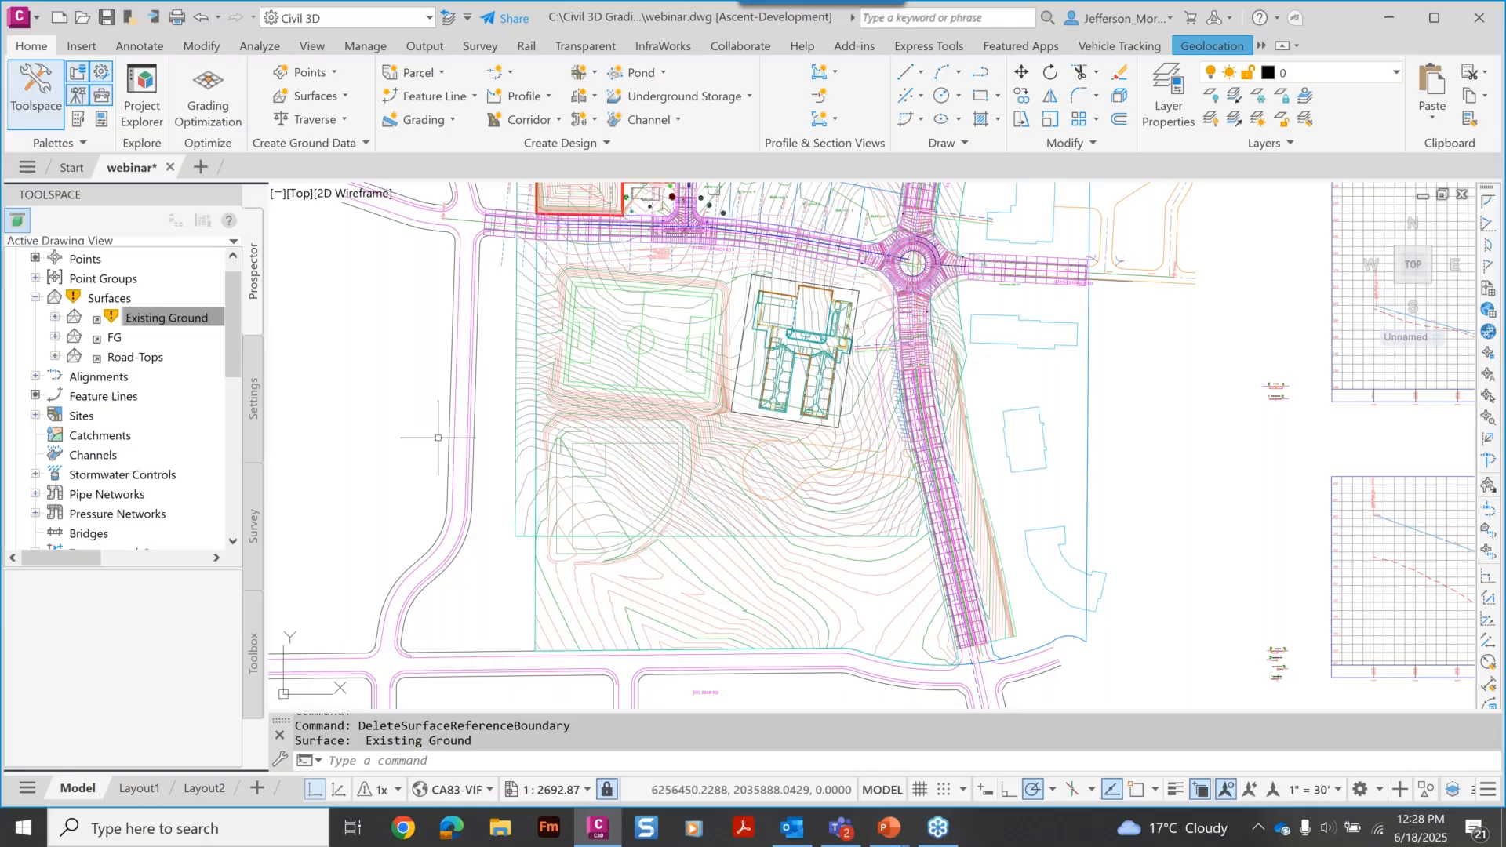
pyautogui.click(515, 439)
pyautogui.click(566, 122)
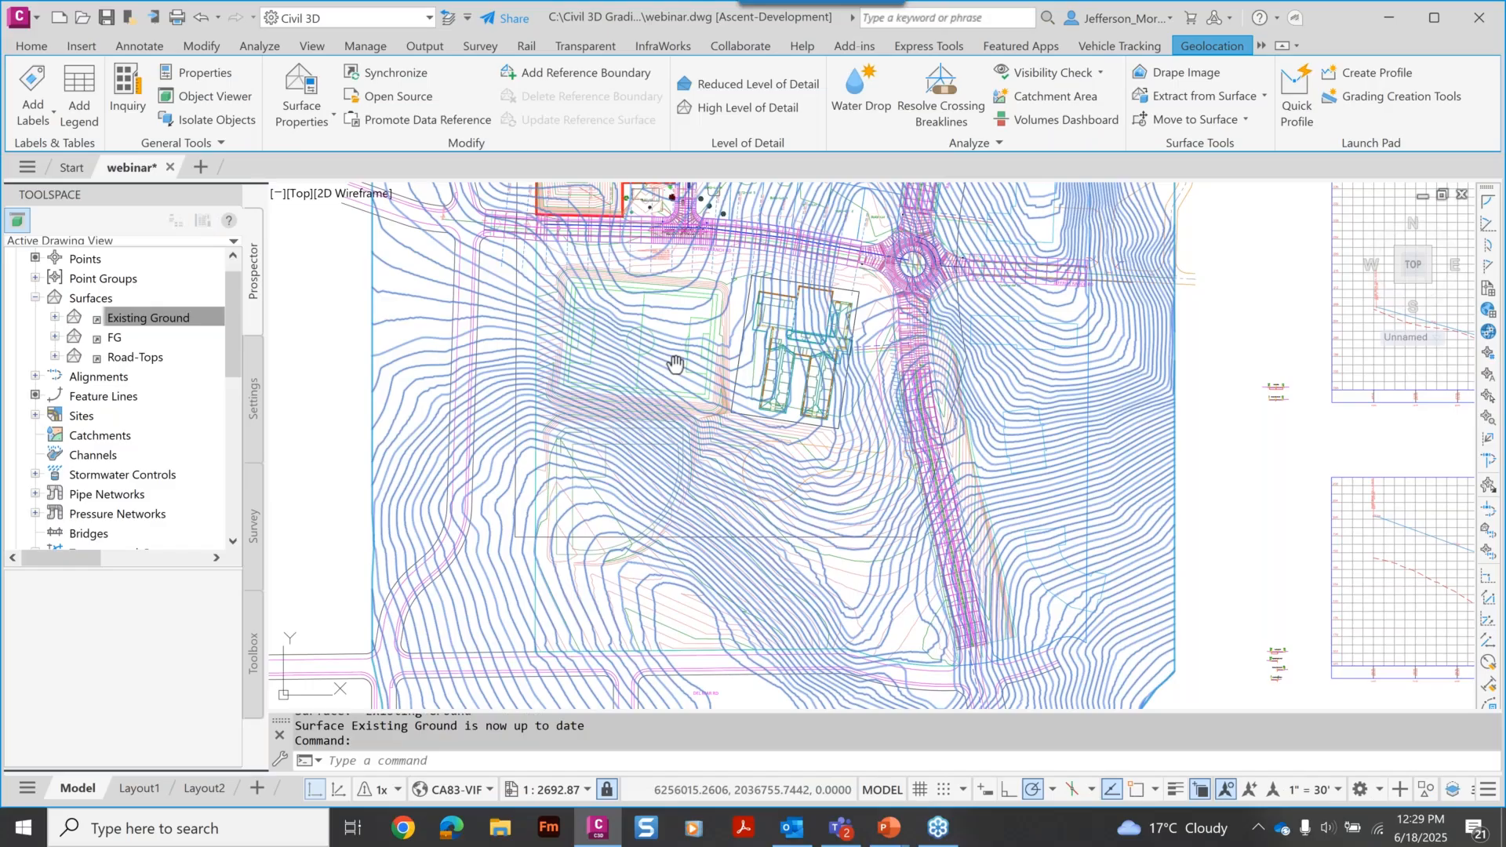
pyautogui.moveTo(675, 364); pyautogui.dragTo(724, 616, button='middle')
pyautogui.scroll(-2, 724, 616)
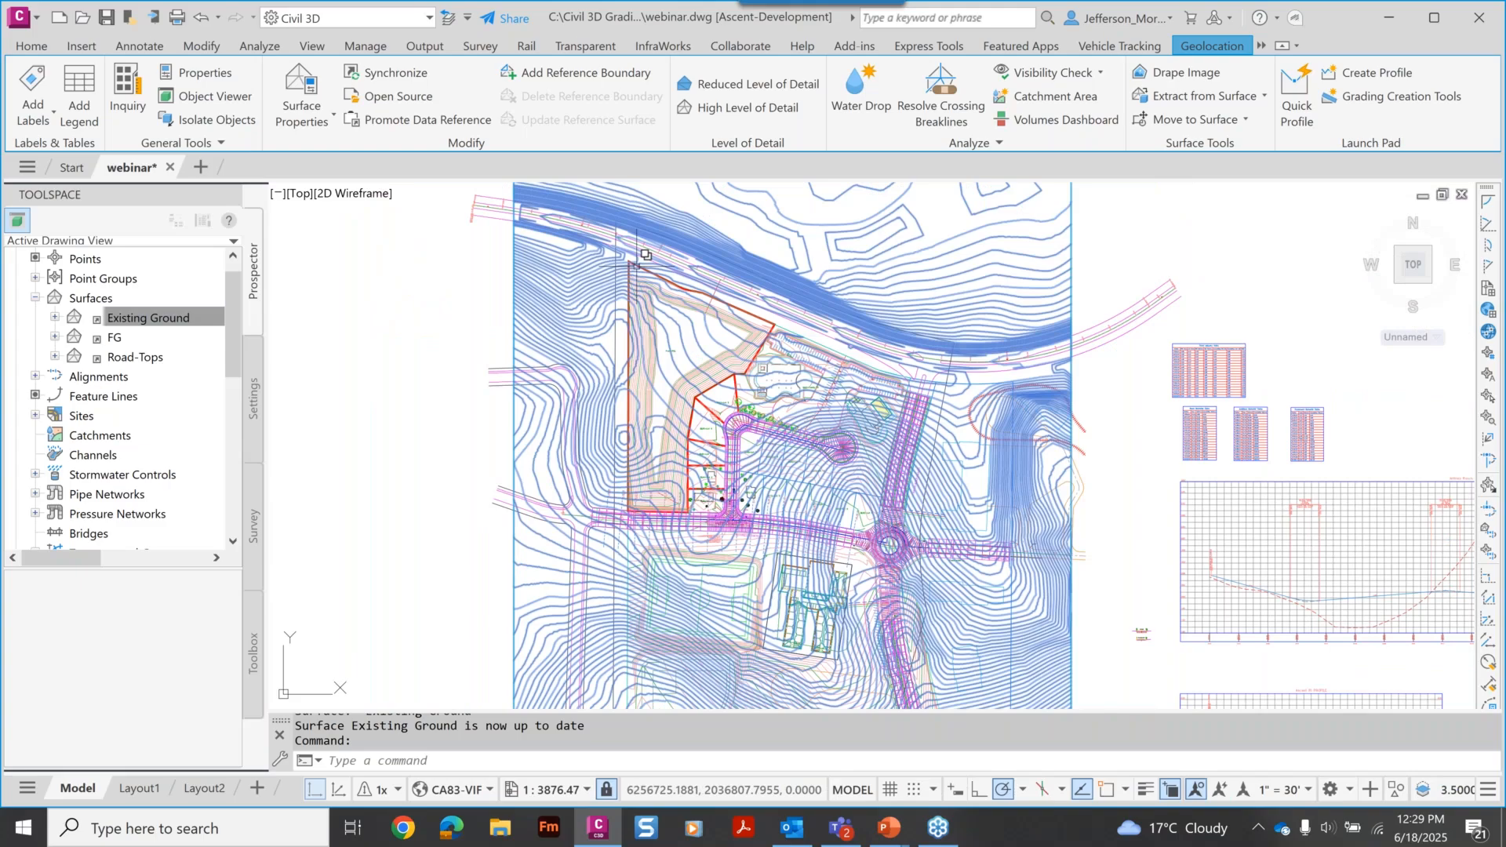
pyautogui.scroll(2, 697, 337)
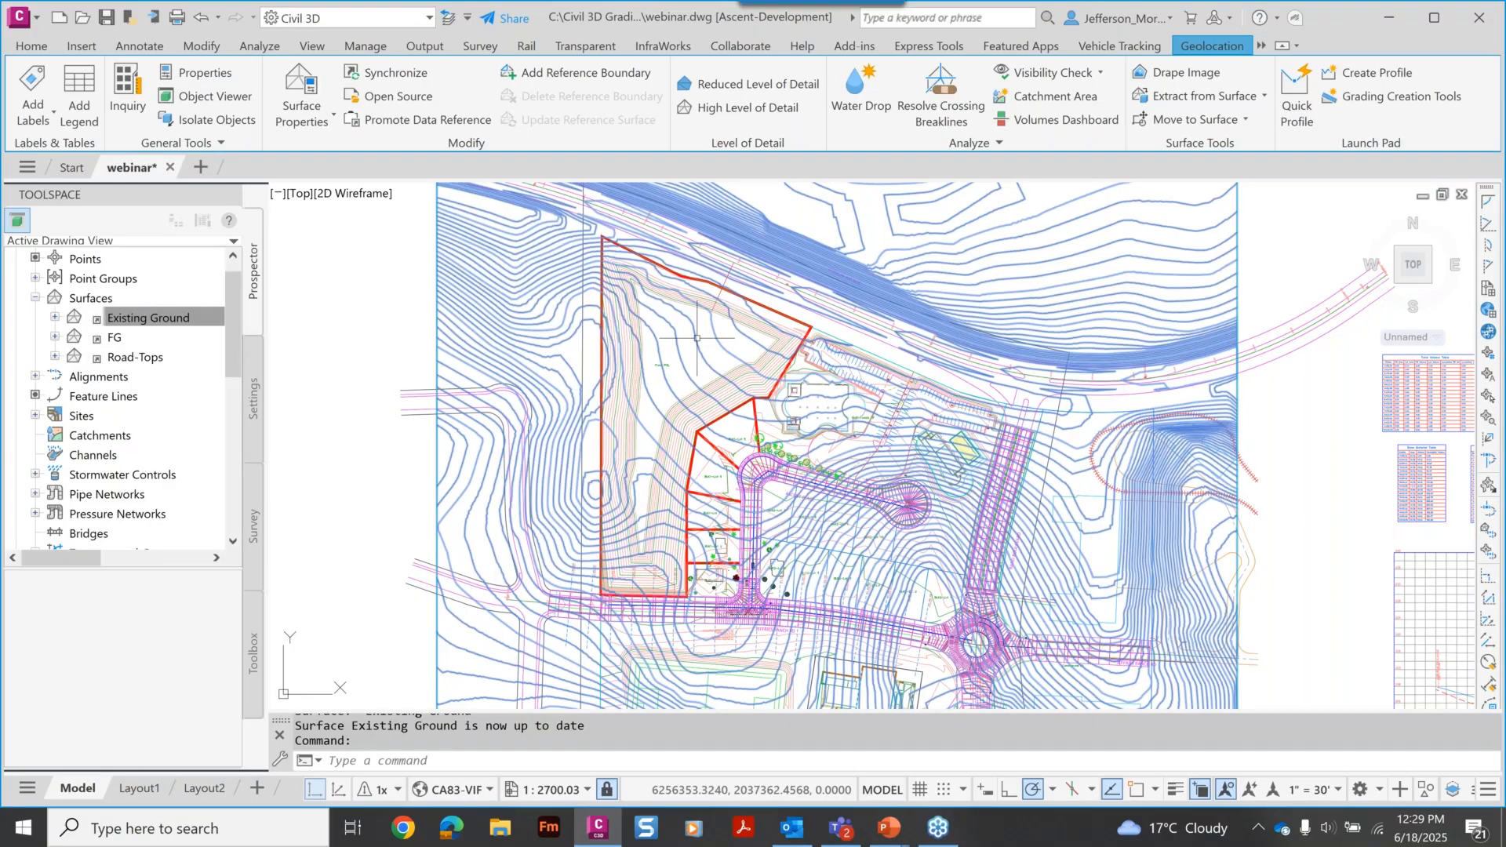
pyautogui.scroll(-4, 640, 324)
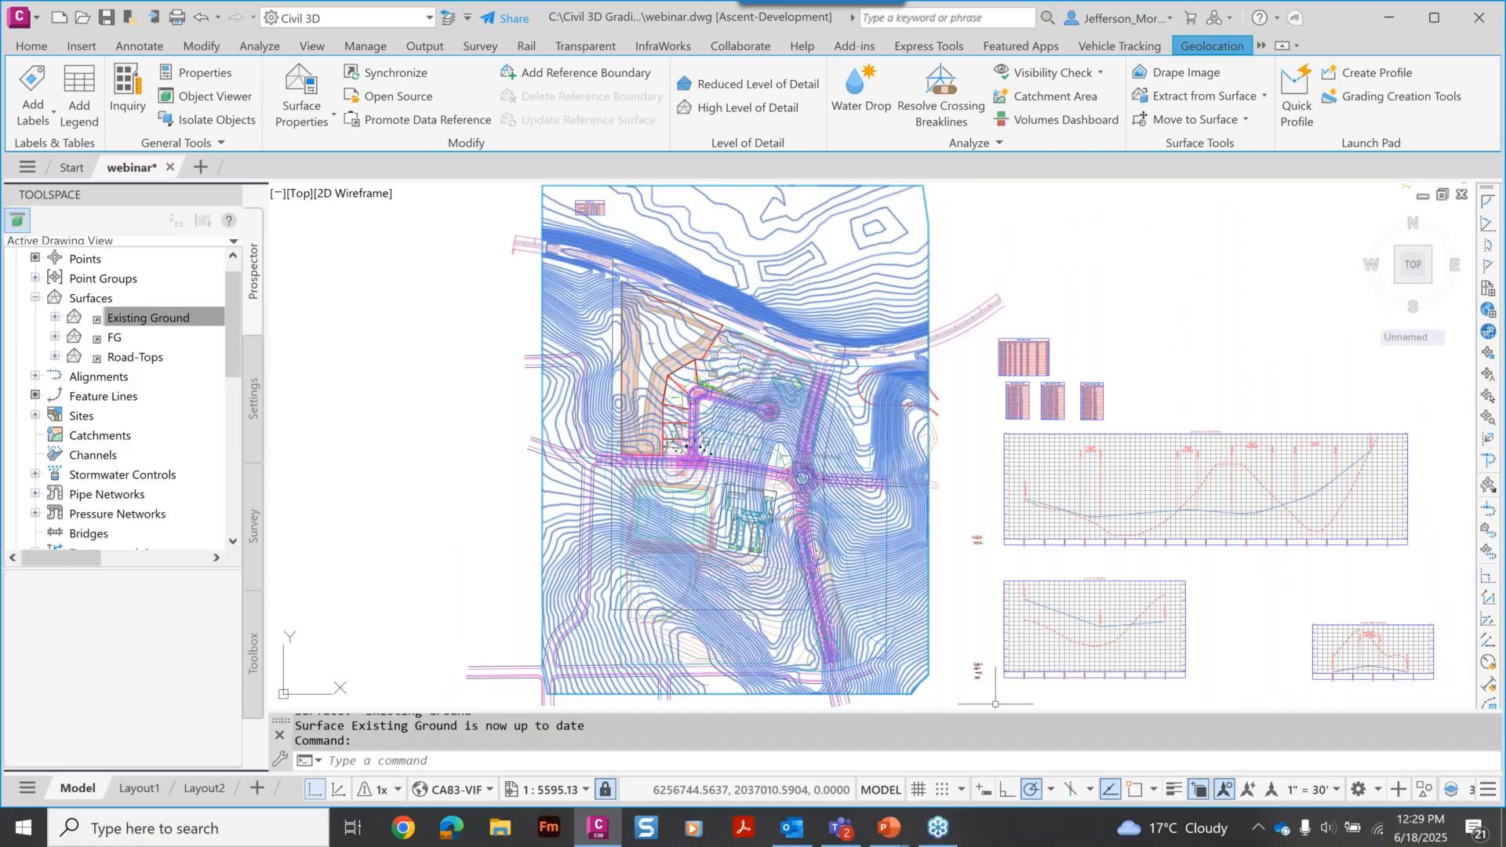
pyautogui.rightClick(143, 317)
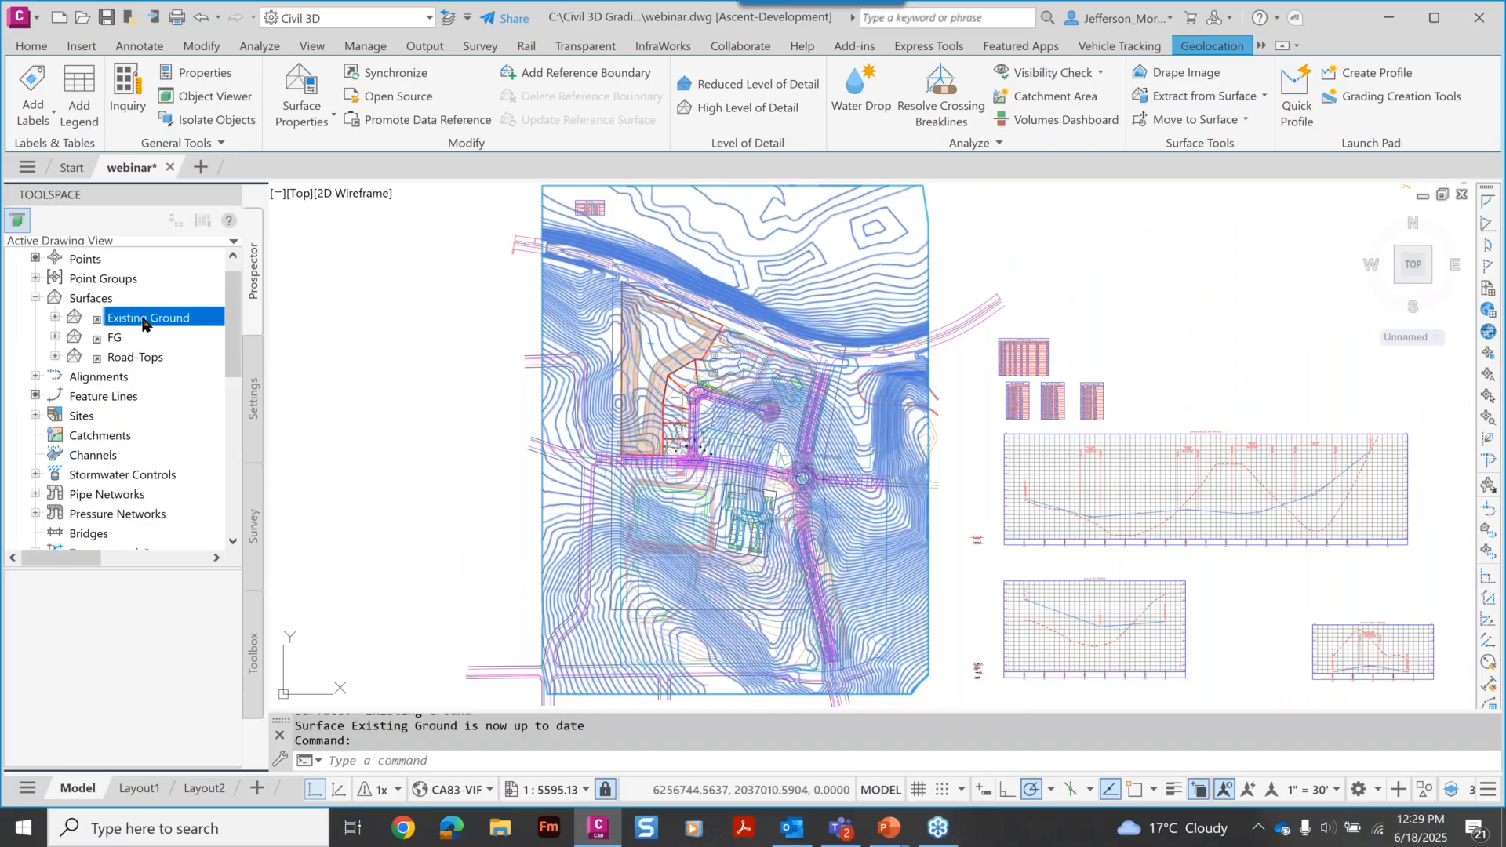
pyautogui.click(420, 417)
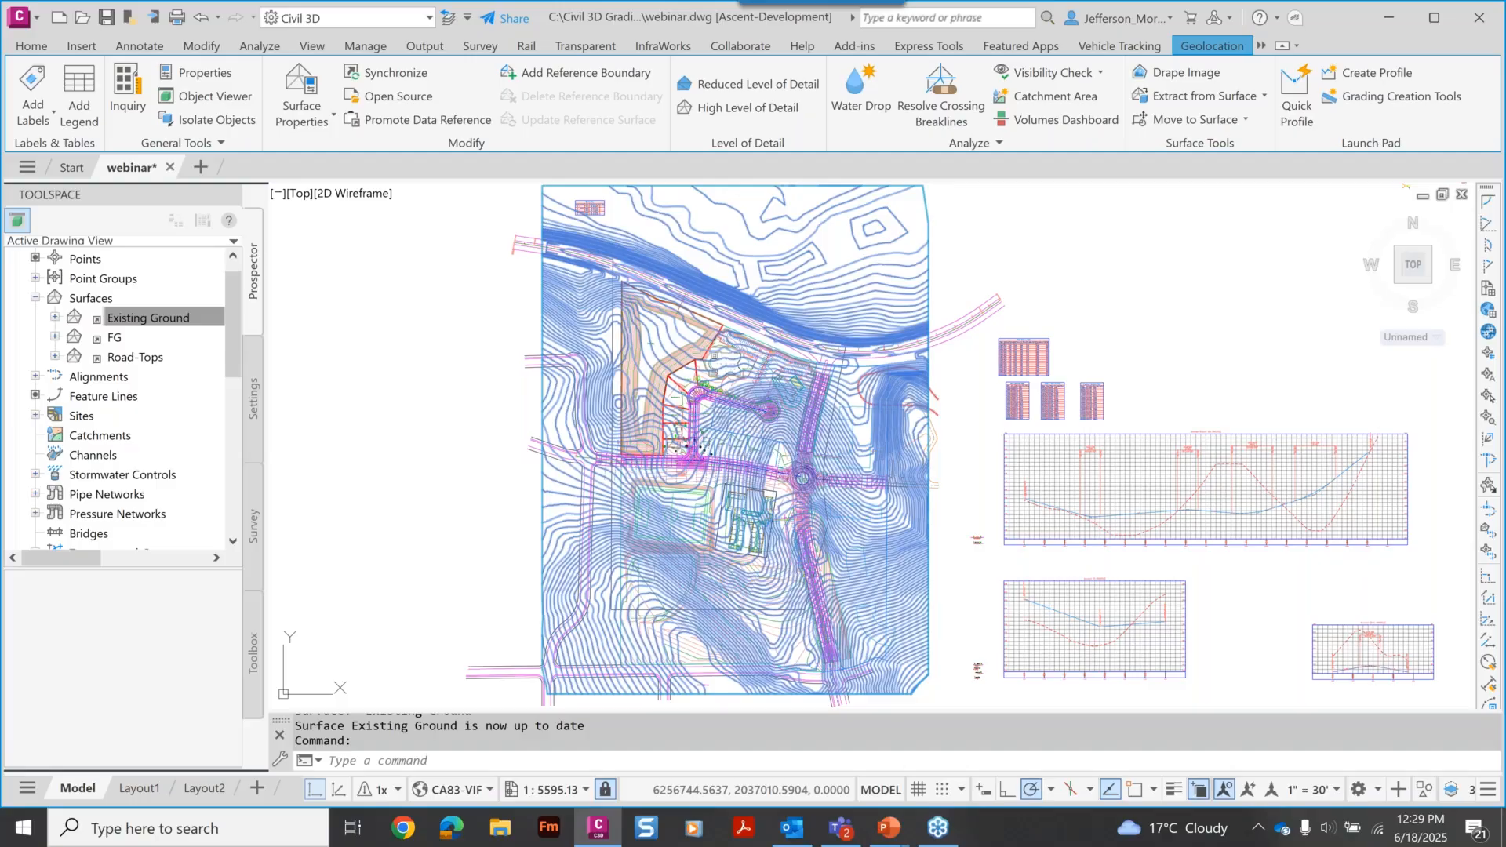
pyautogui.click(419, 410)
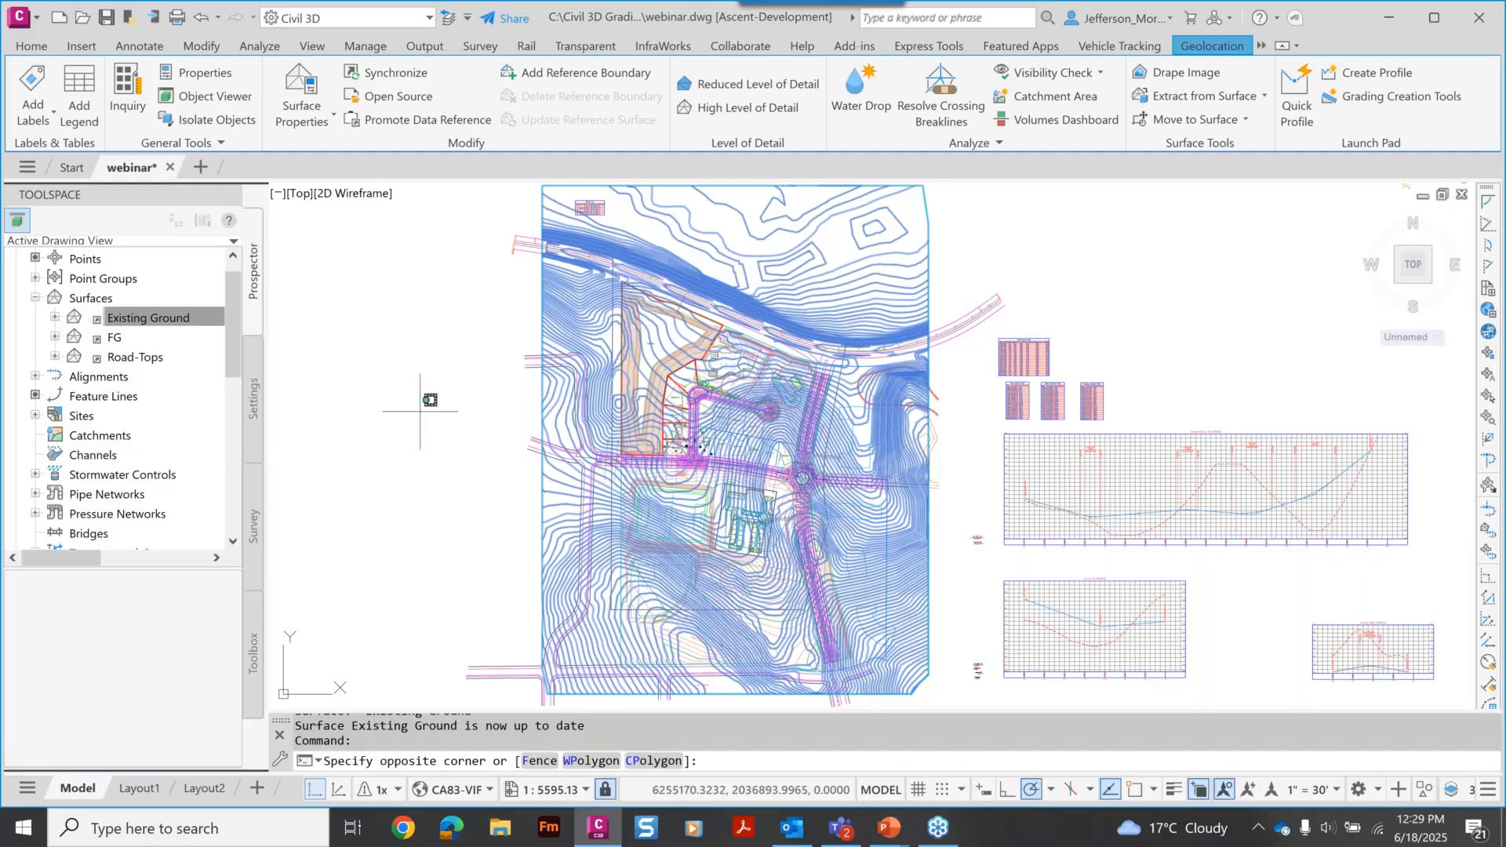
pyautogui.click(468, 701)
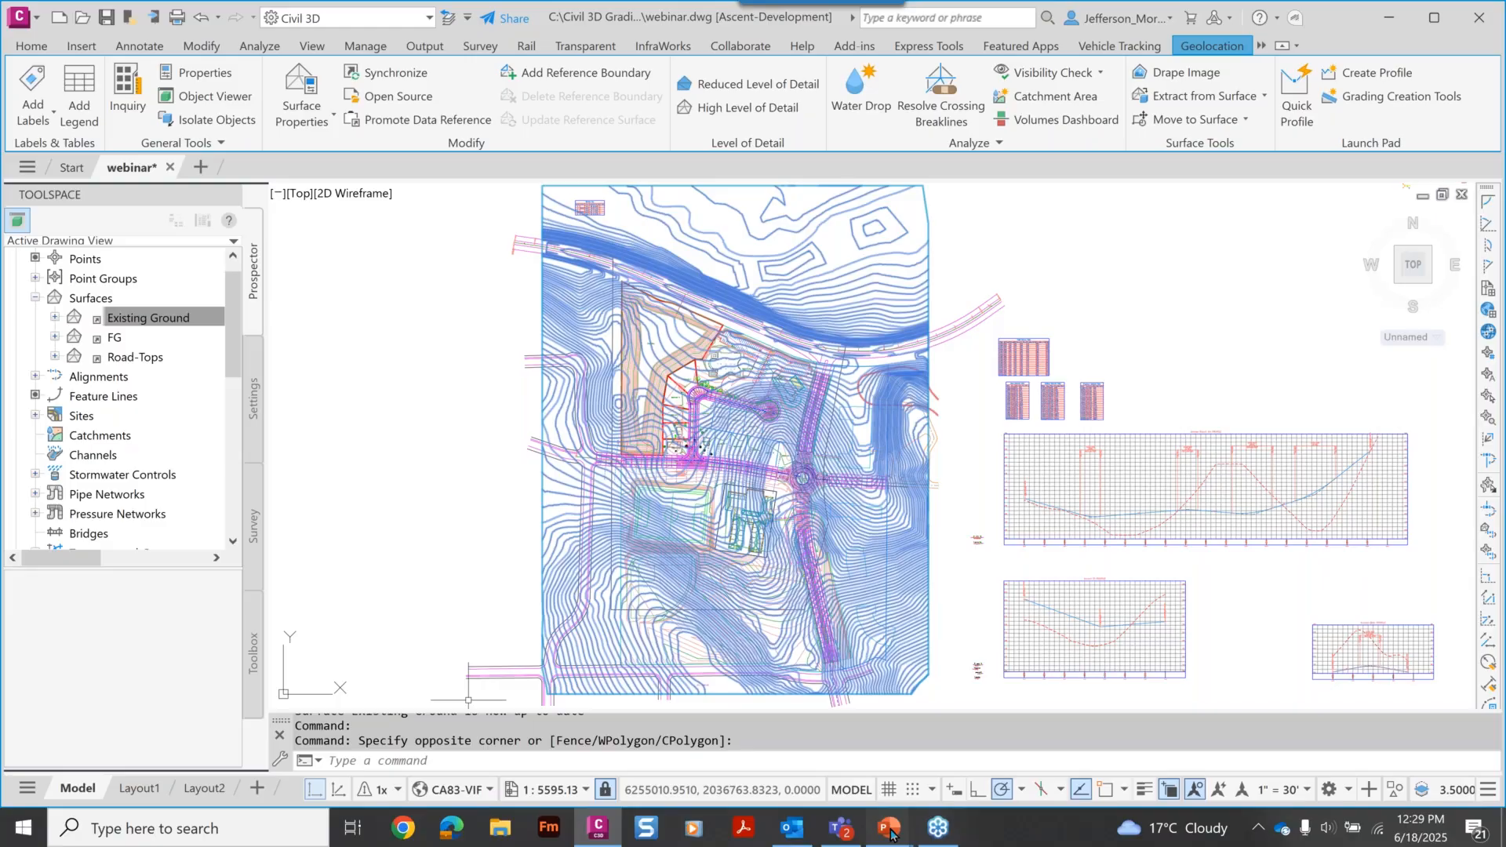
# Switch to the running PowerPoint slide show of the webcast and show the Recap slide.
pyautogui.moveTo(891, 833)
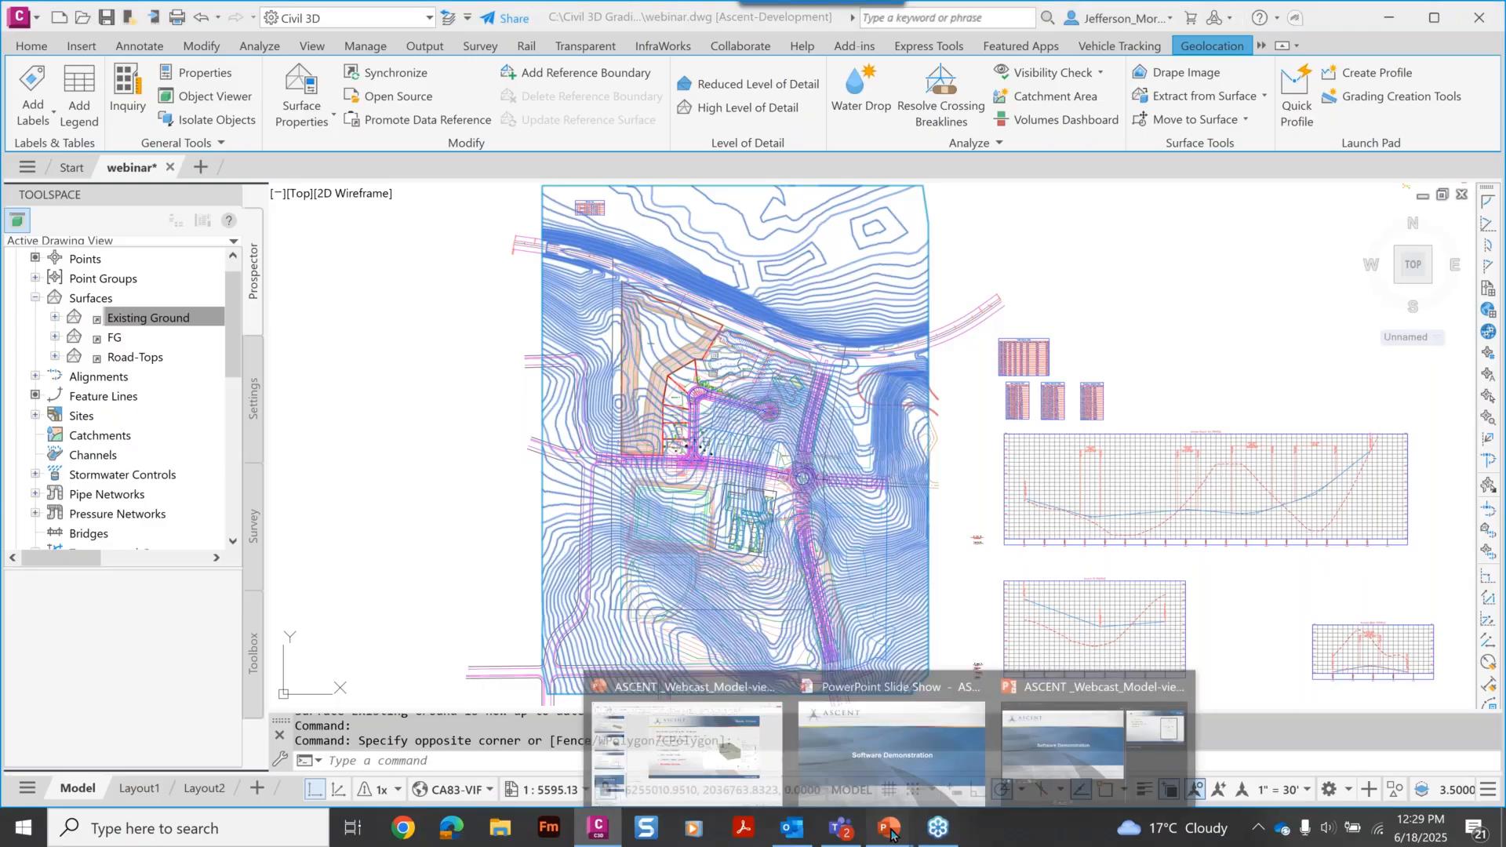
pyautogui.click(891, 753)
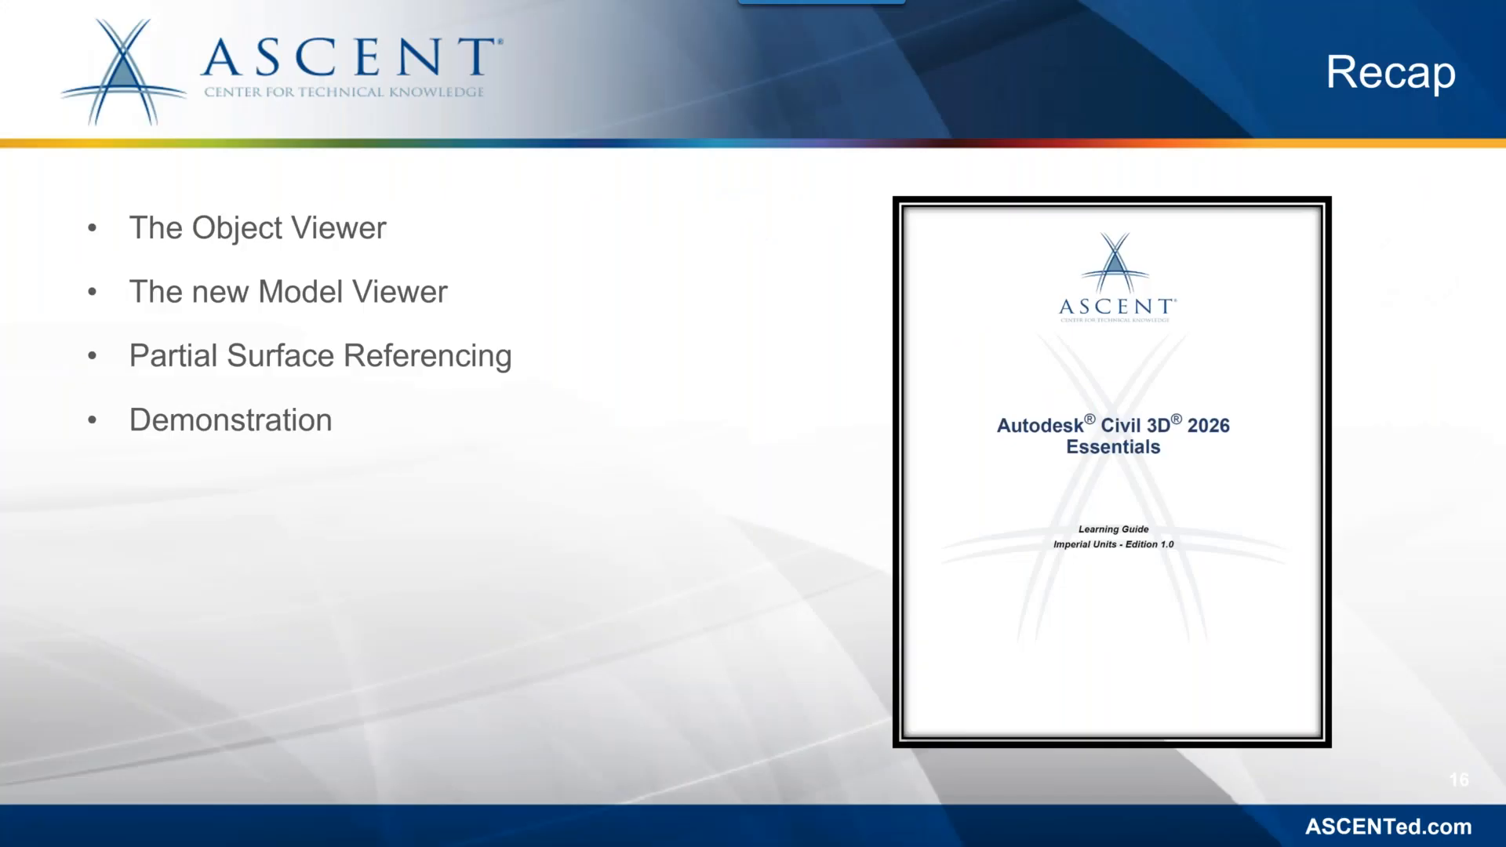